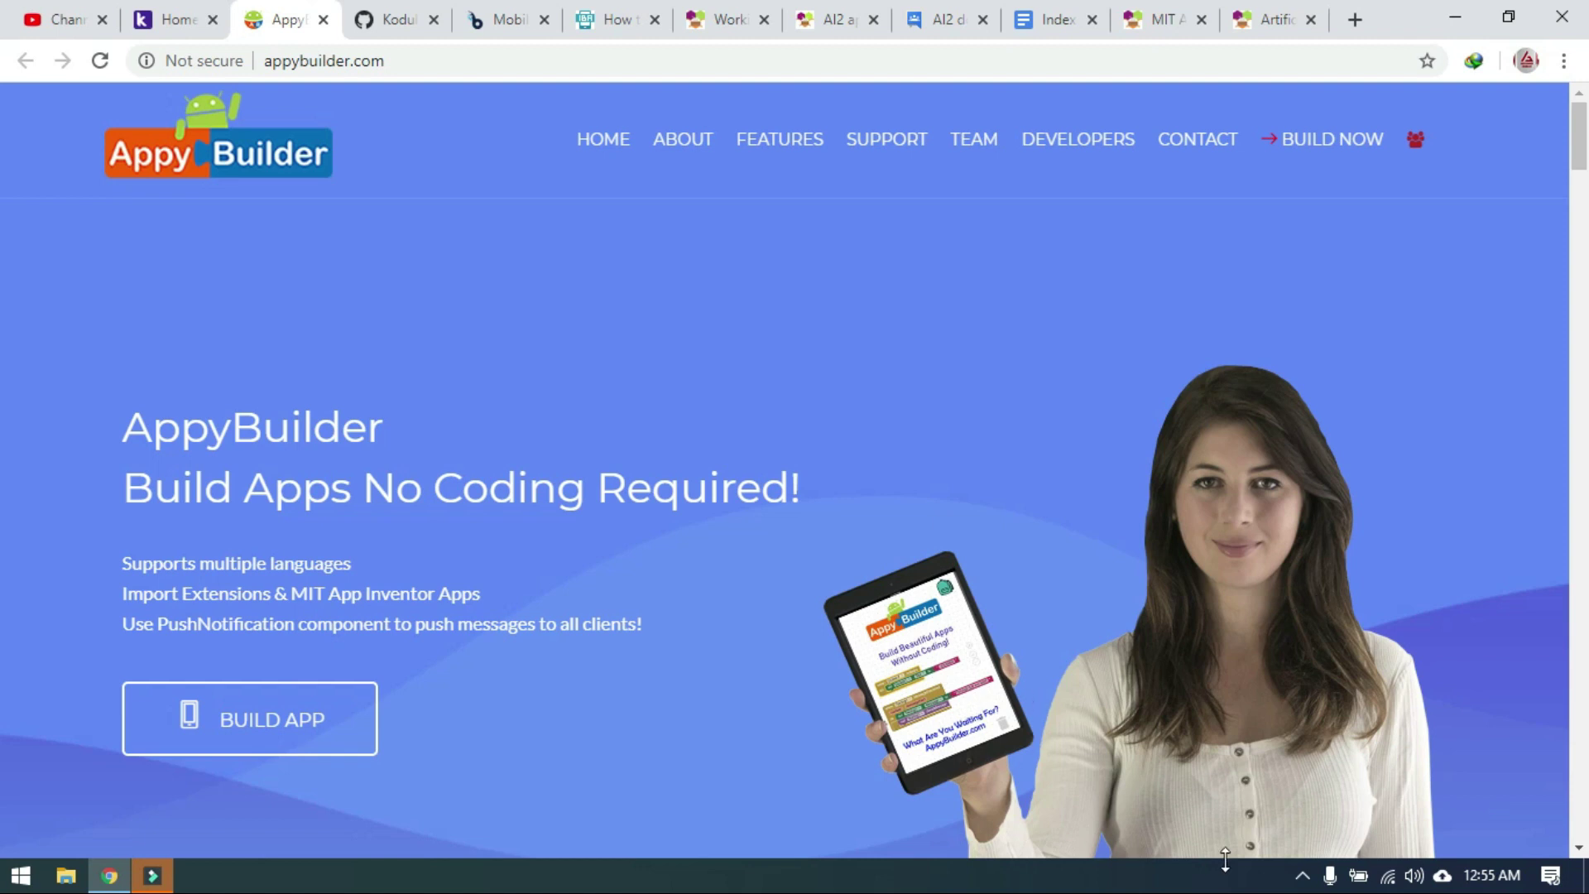
{"action": "left_click", "coordinate": [1294, 877]}
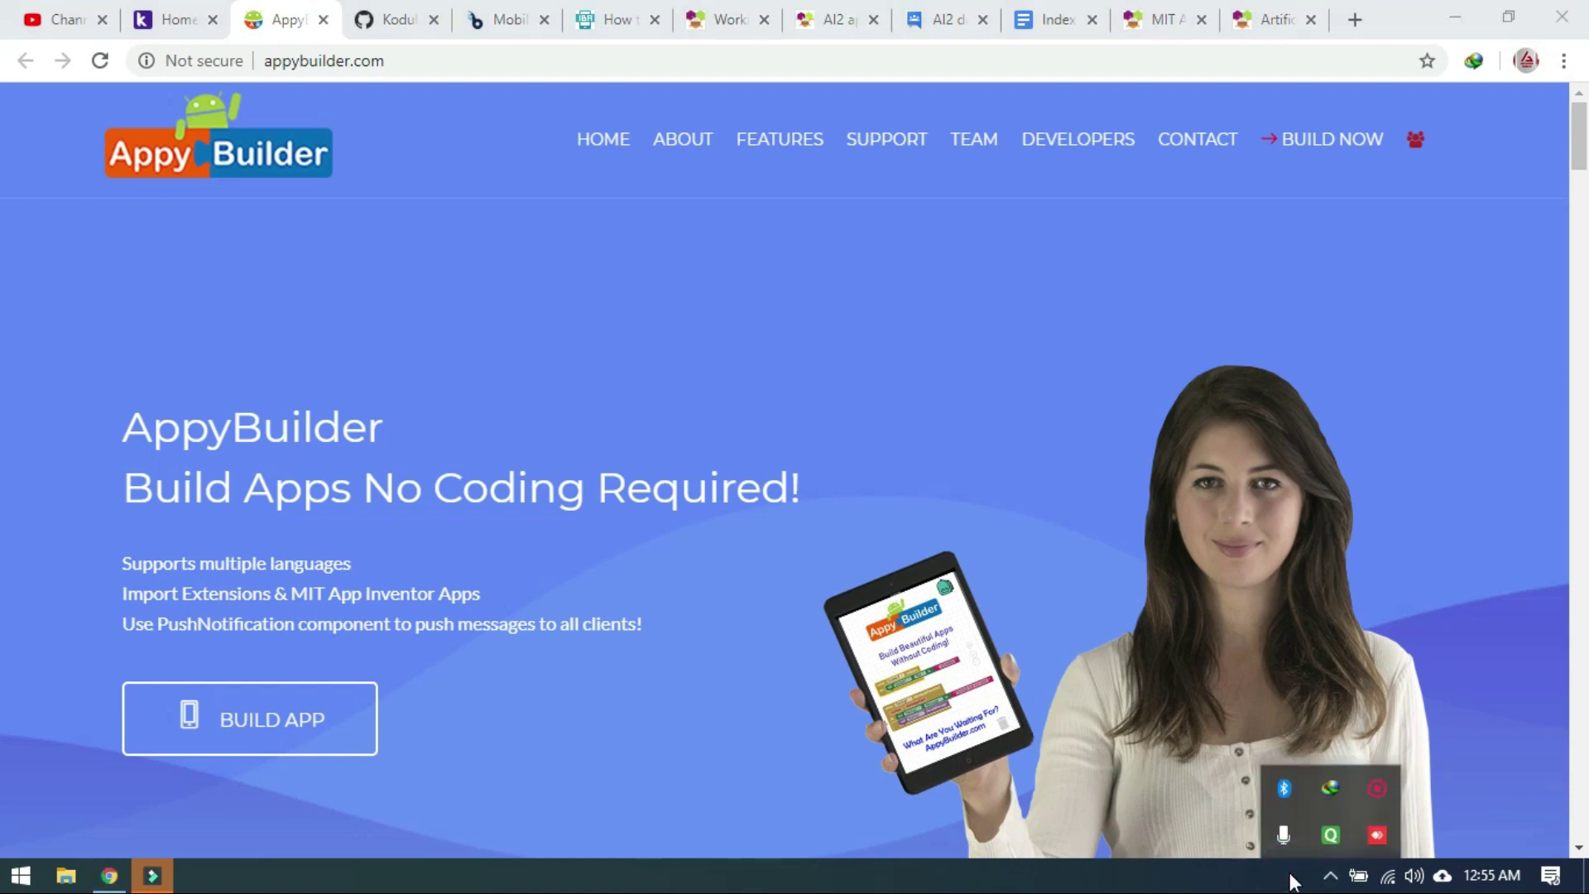
{"action": "left_click", "coordinate": [981, 573]}
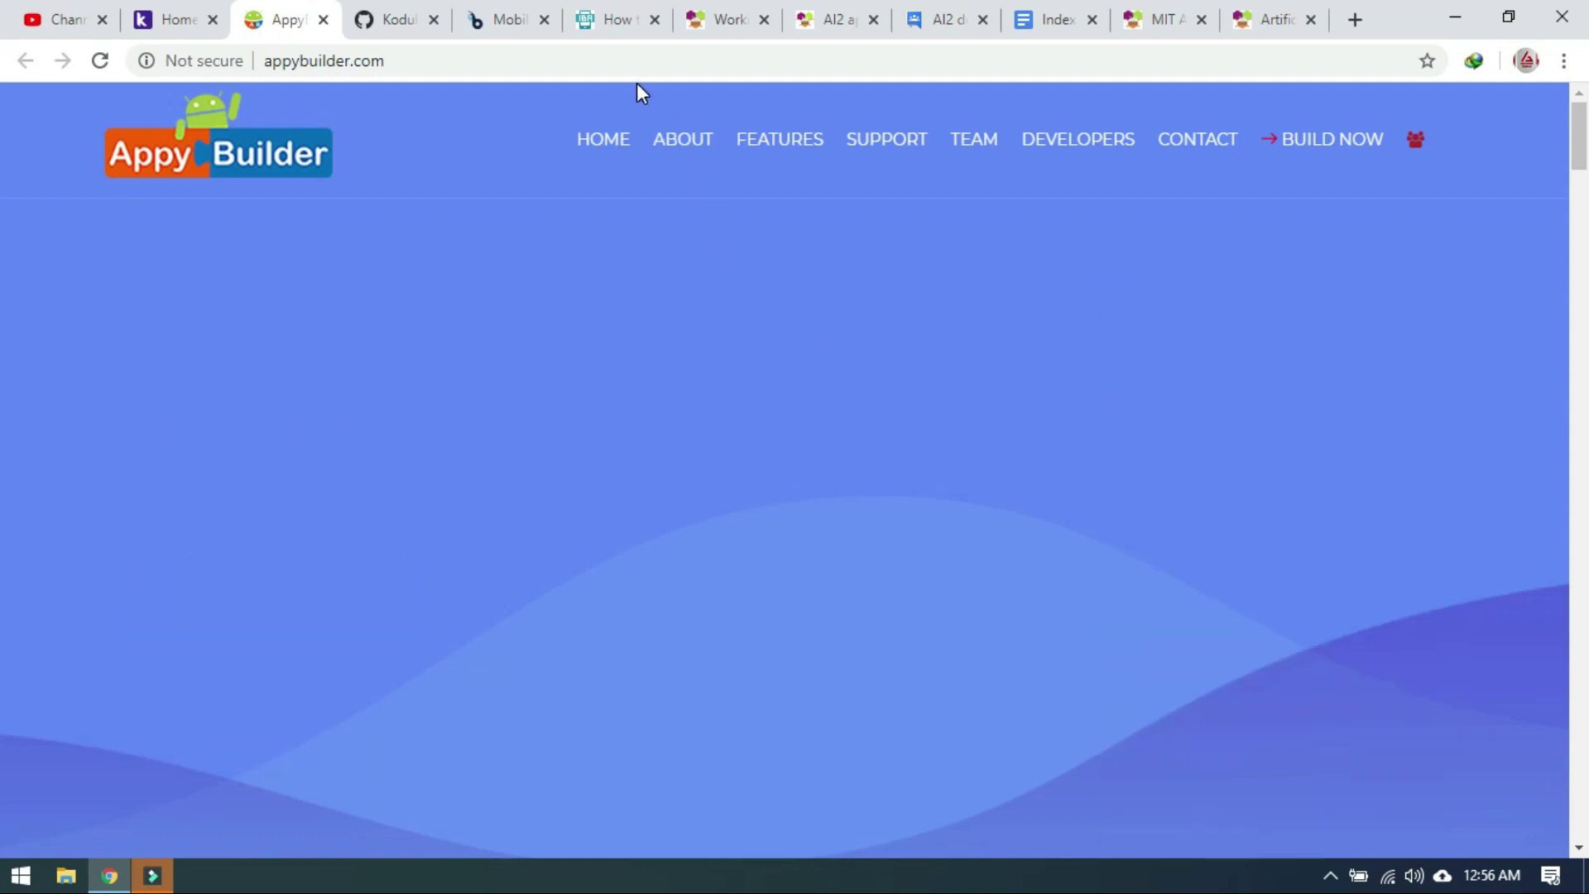
Step: Look through the open Kodular, AppyBuilder and BuildFire pages to compare app builders
{"action": "left_click", "coordinate": [709, 19]}
{"action": "left_click", "coordinate": [389, 25]}
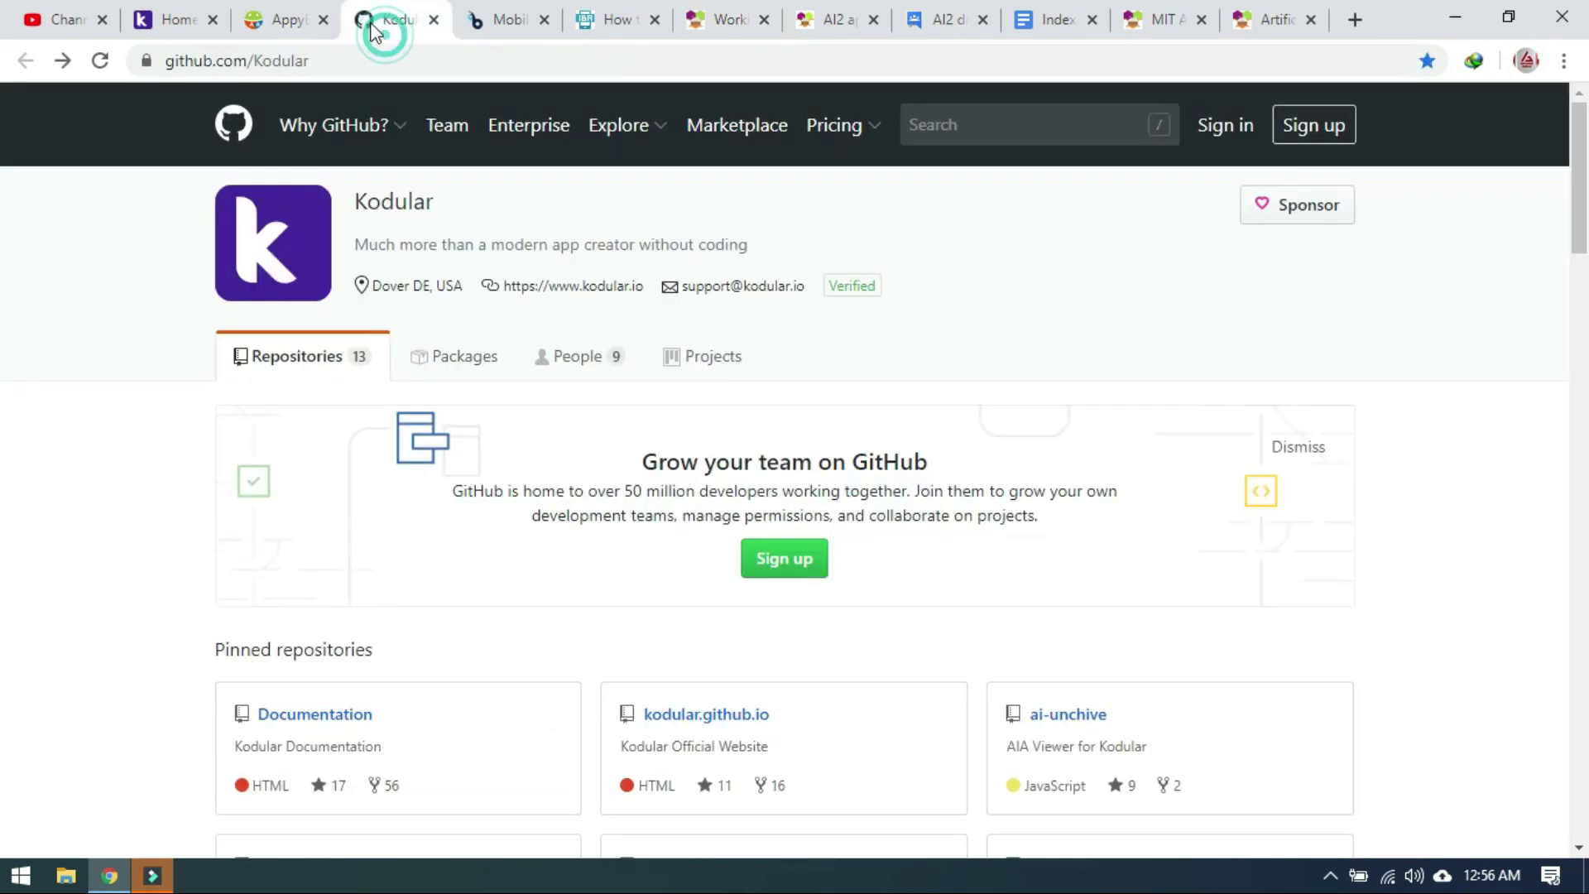
{"action": "left_click", "coordinate": [277, 20]}
{"action": "left_click", "coordinate": [181, 24]}
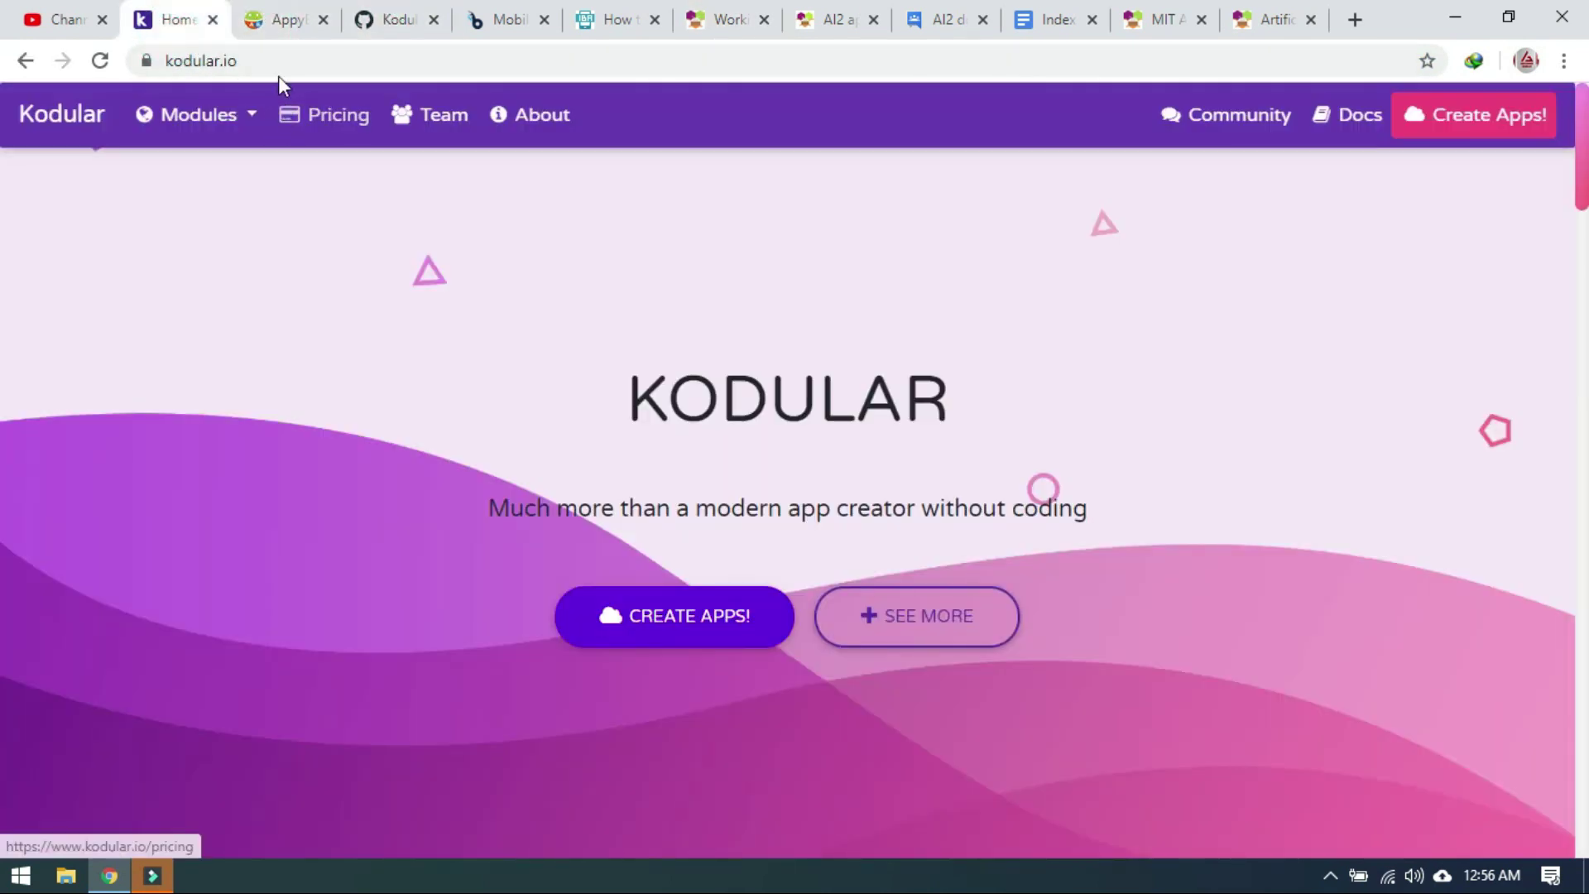
{"action": "left_click", "coordinate": [281, 21]}
{"action": "left_click", "coordinate": [464, 21]}
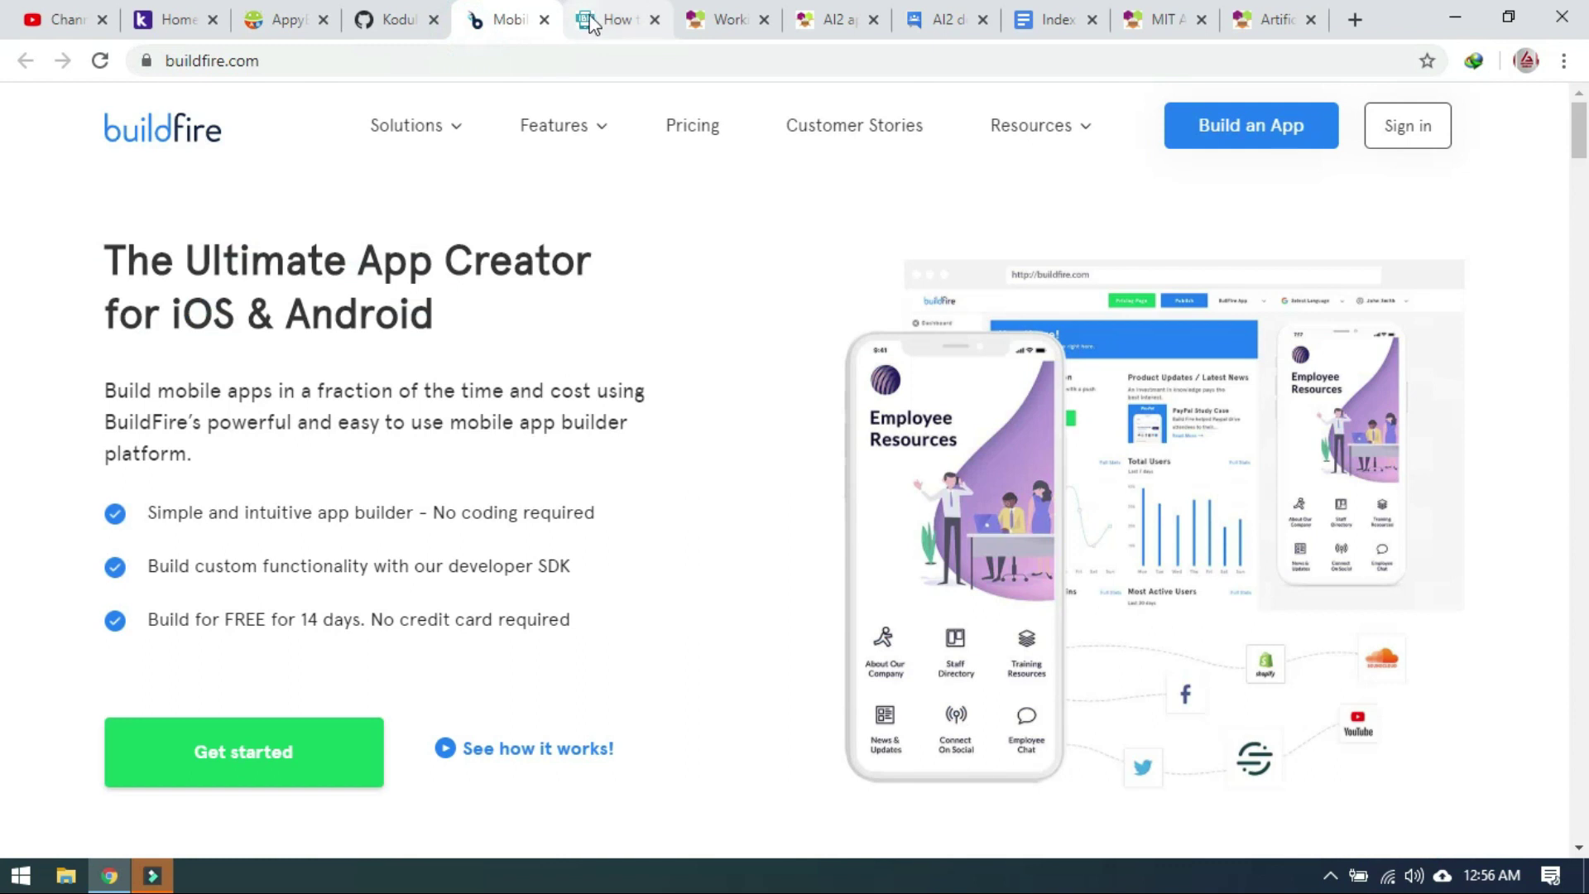
{"action": "left_click", "coordinate": [596, 23]}
Step: Review the MIT App Inventor article on XML and web services and the two AI2 discussion threads
{"action": "left_click", "coordinate": [719, 8]}
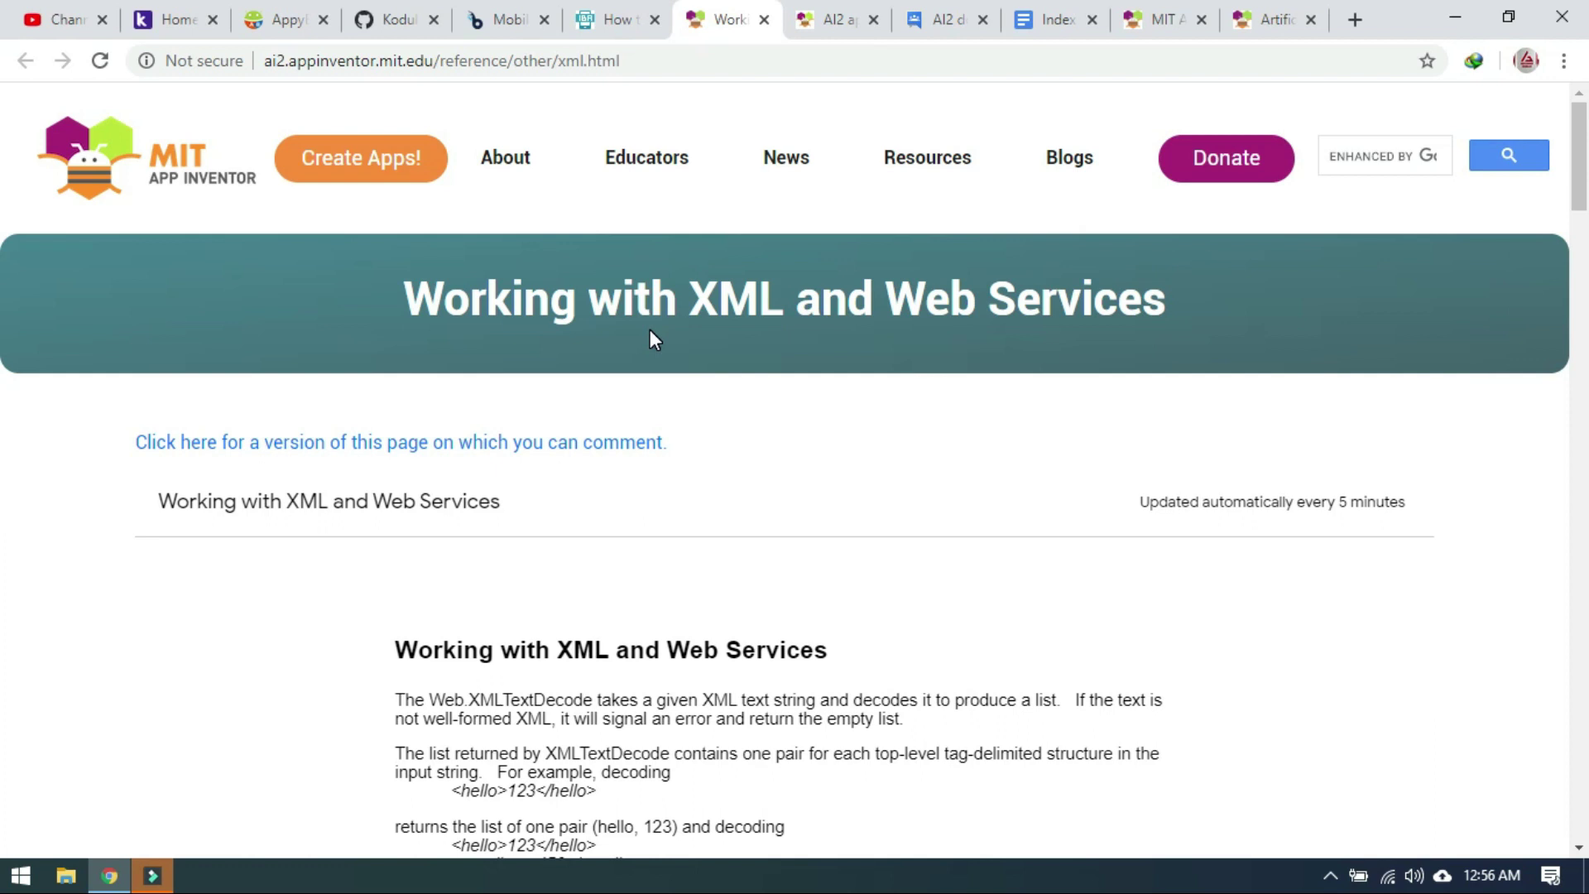
{"action": "scroll", "coordinate": [650, 331], "scroll_direction": "down", "scroll_amount": 7}
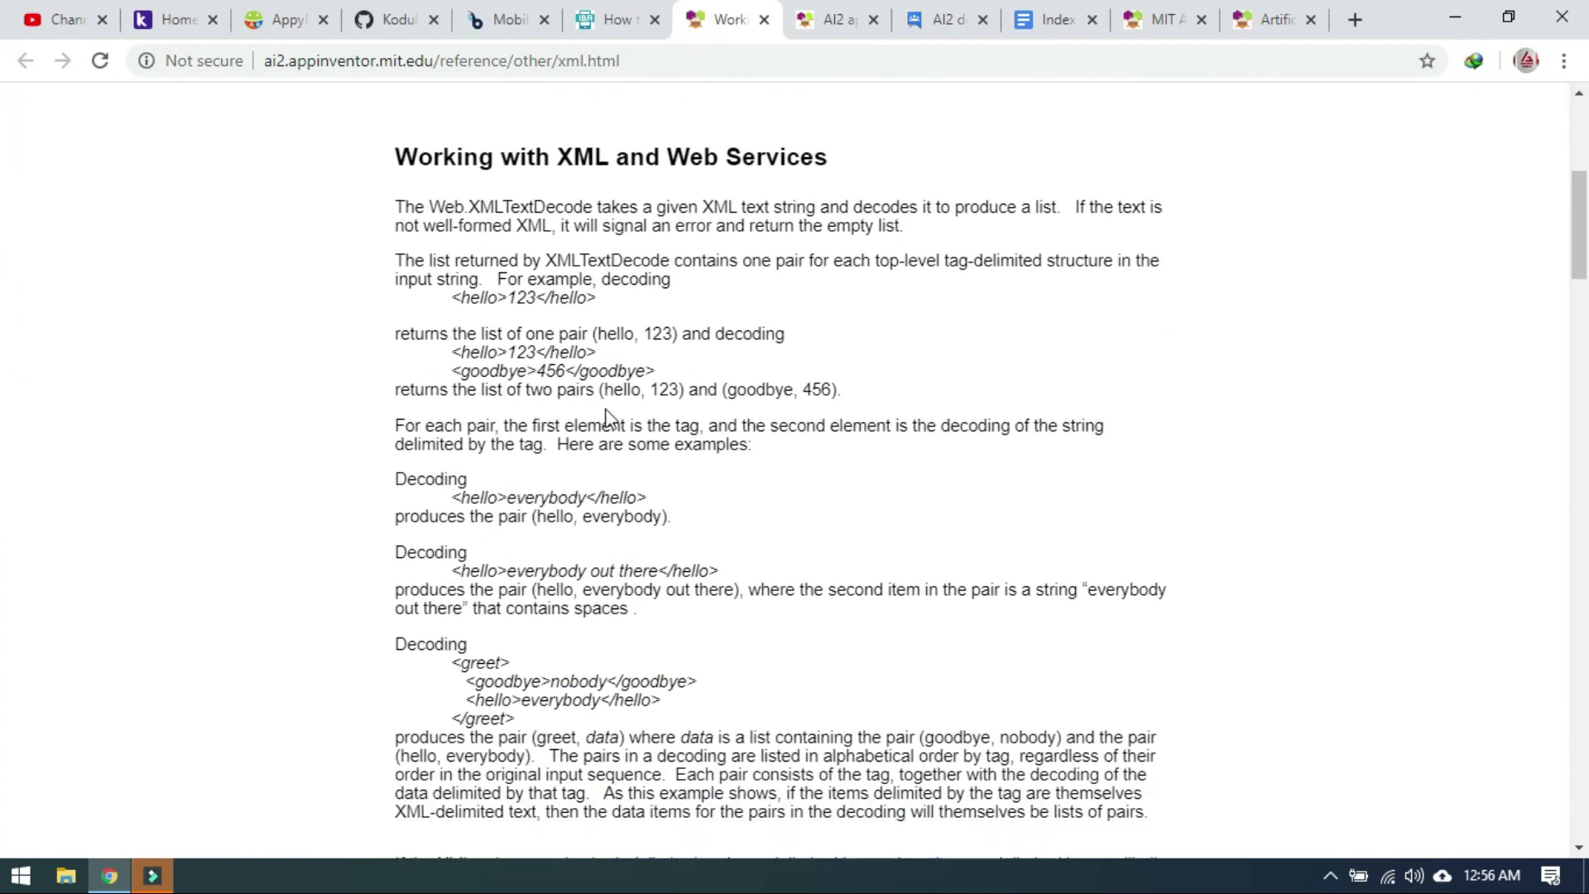
{"action": "scroll", "coordinate": [585, 480], "scroll_direction": "up", "scroll_amount": 7}
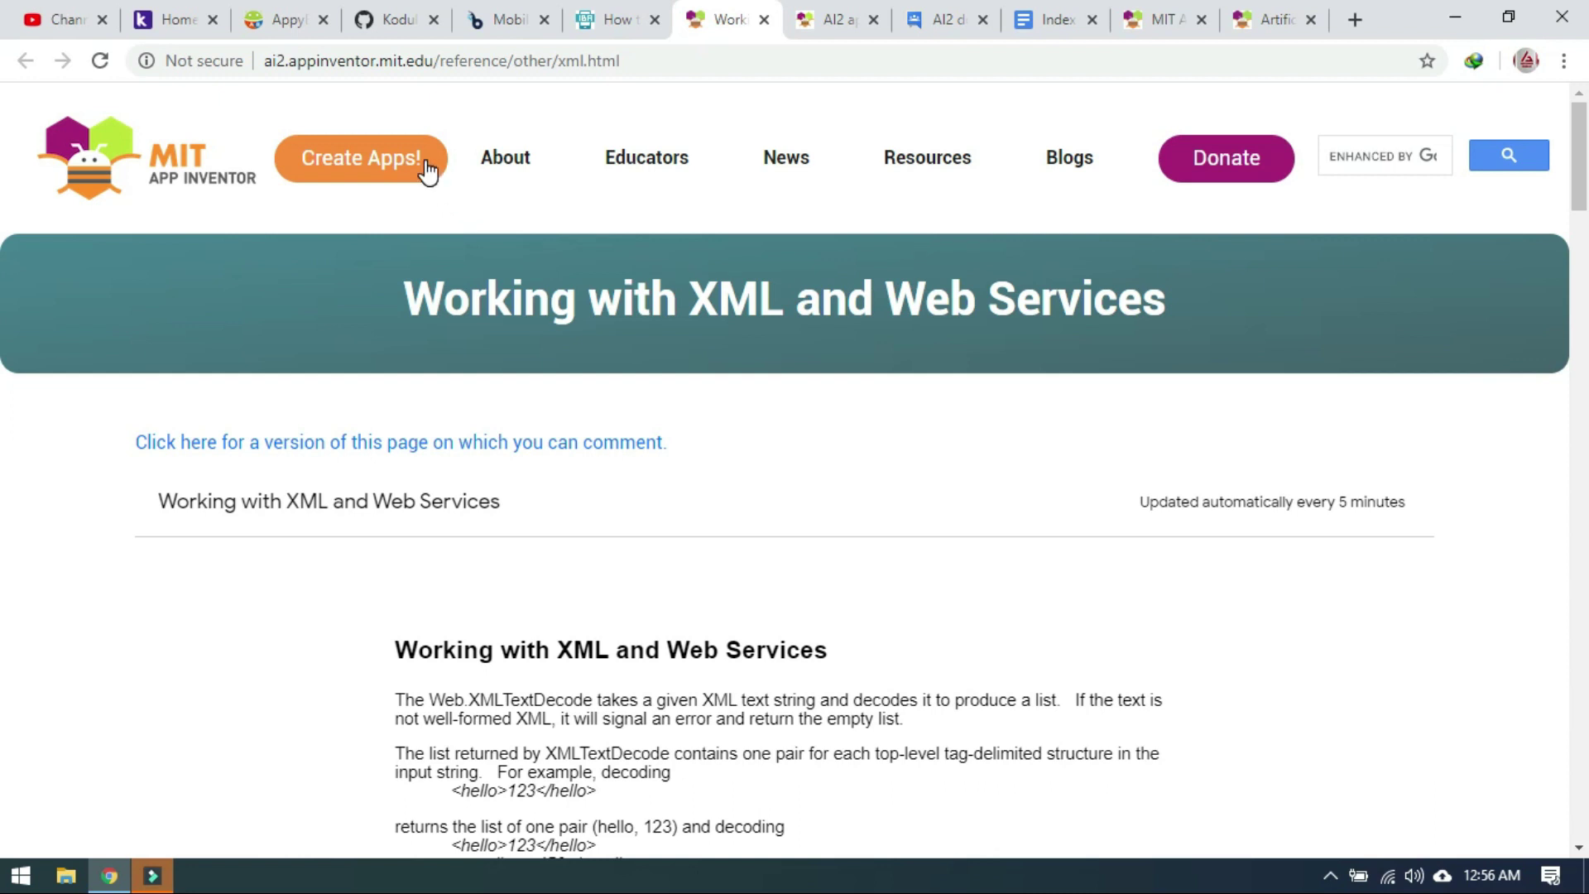
{"action": "left_click", "coordinate": [844, 18]}
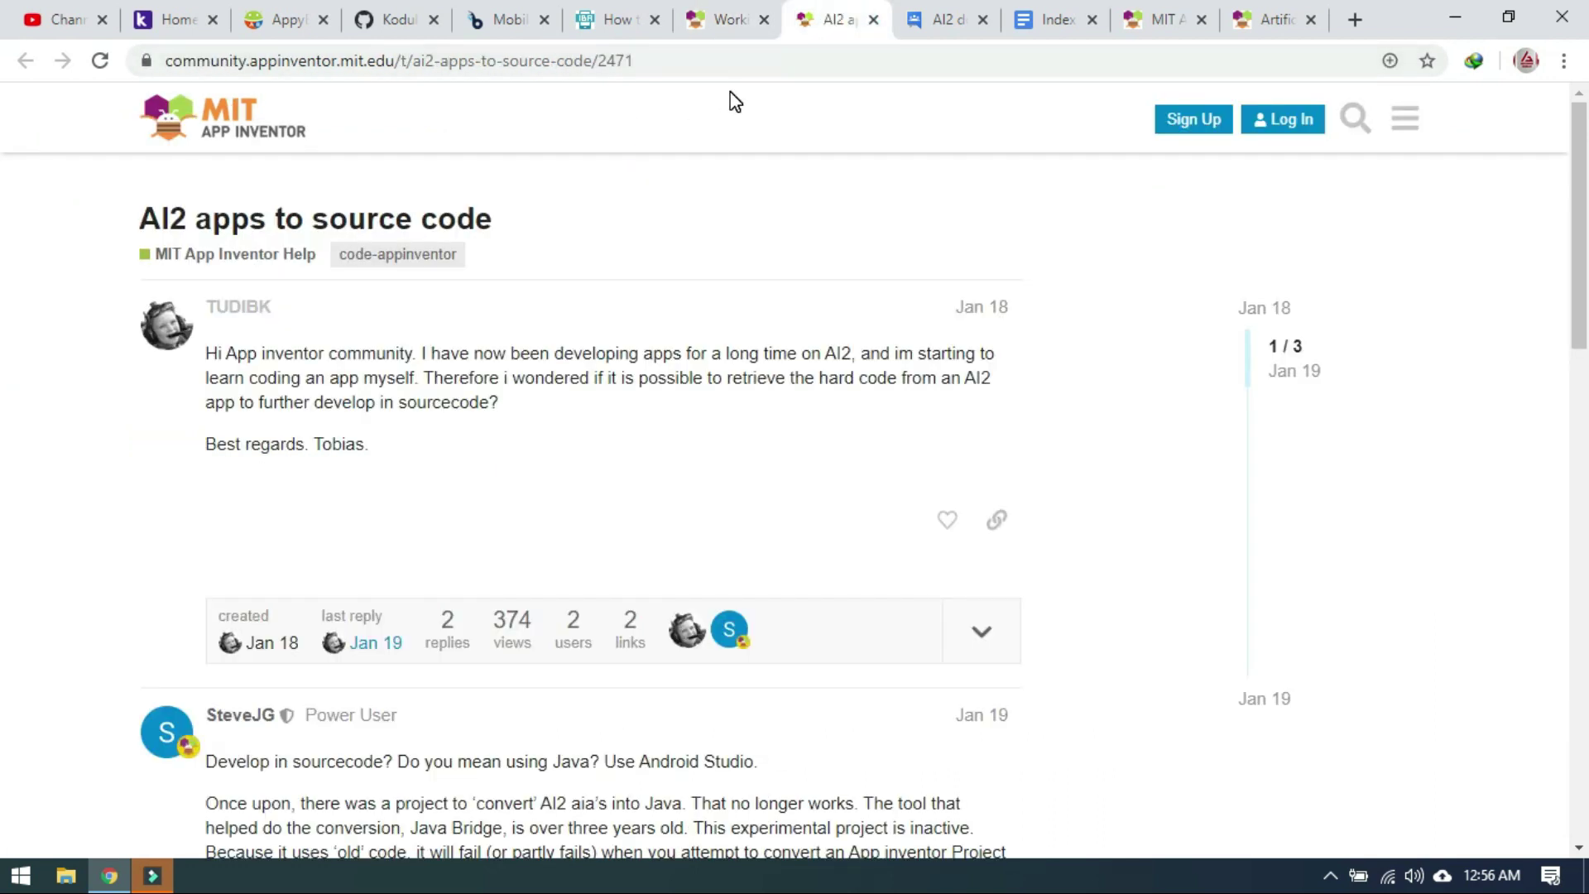
{"action": "left_click", "coordinate": [960, 17]}
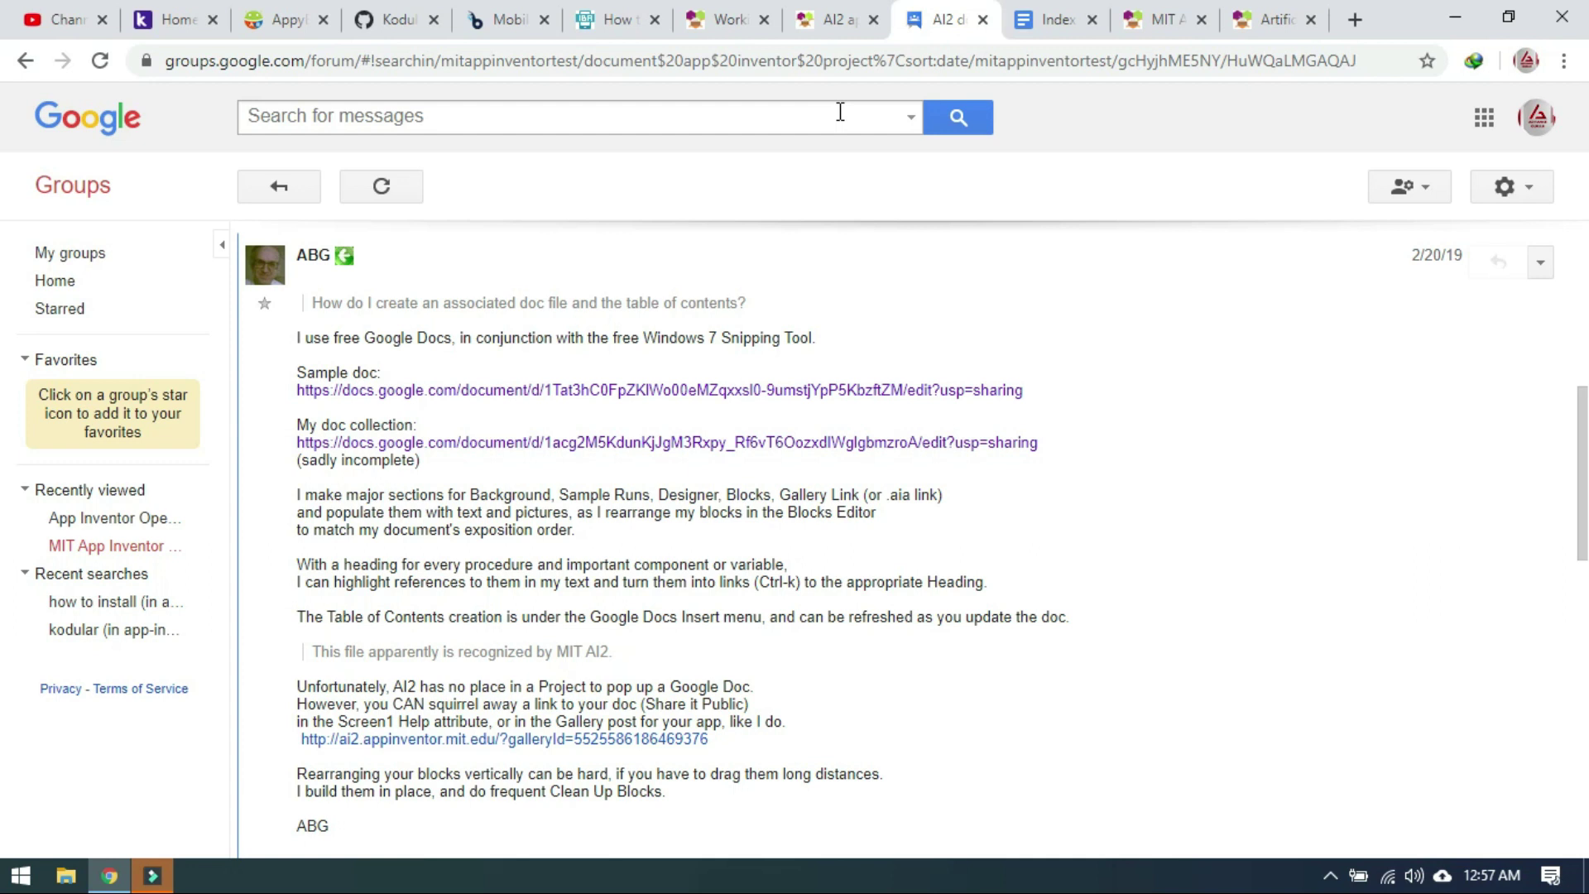
Step: Revisit the Kodular and AppyBuilder home pages and the MIT App Inventor article and source code thread
{"action": "left_click", "coordinate": [178, 31]}
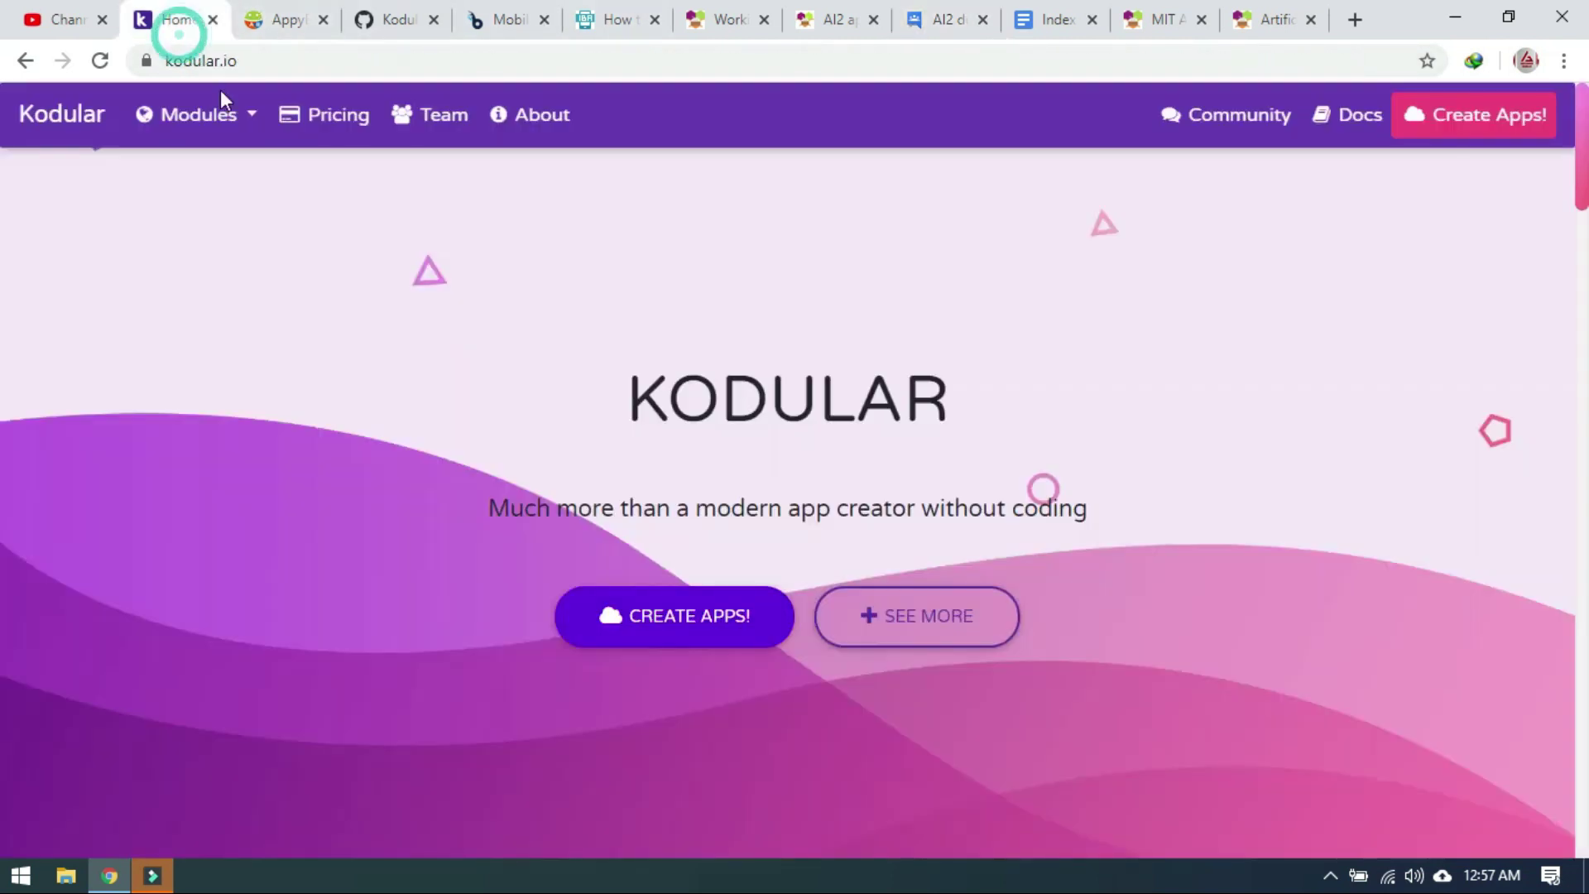
{"action": "left_click", "coordinate": [276, 4]}
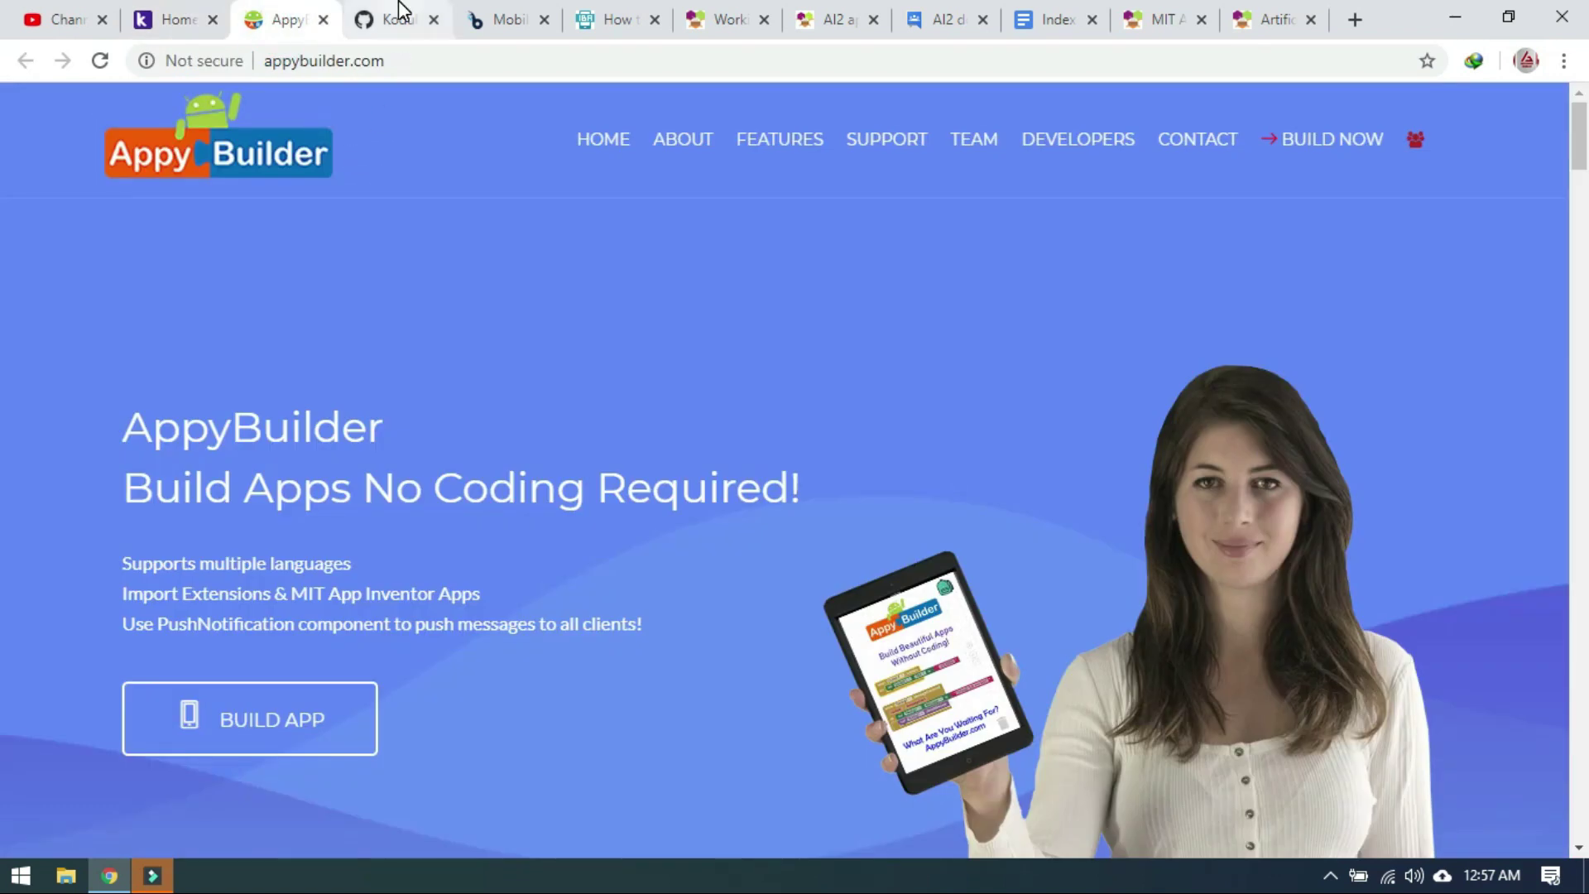
{"action": "left_click", "coordinate": [740, 37]}
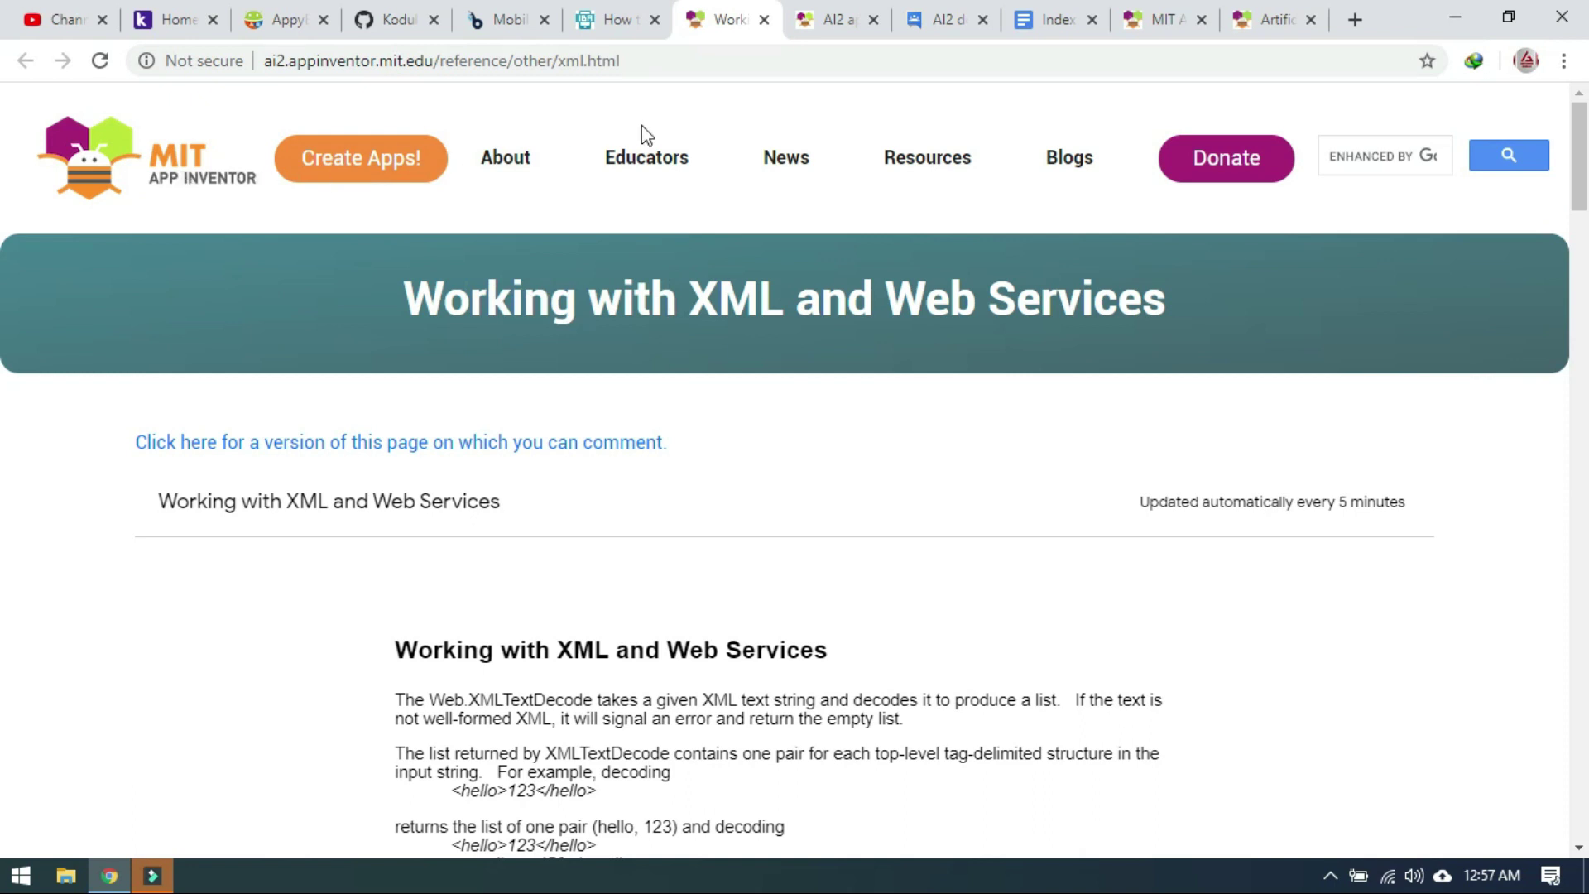
{"action": "left_click", "coordinate": [819, 20]}
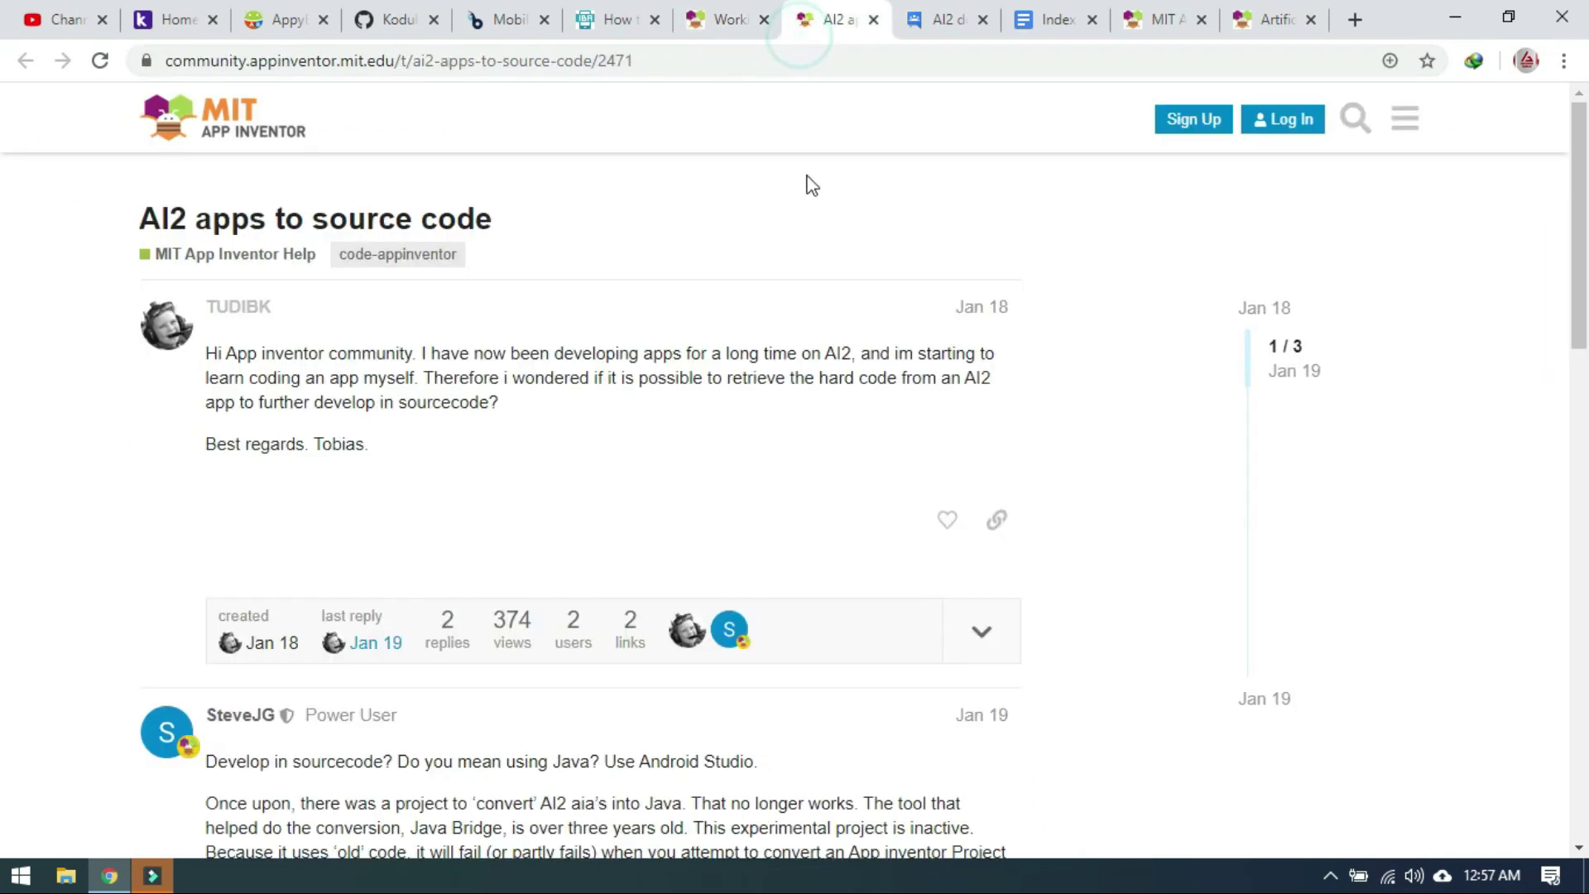
Step: Launch MIT App Inventor from its article page, and close the angry_balls_v3 gallery page and the page beside it
{"action": "left_click", "coordinate": [762, 10]}
{"action": "left_click", "coordinate": [418, 159]}
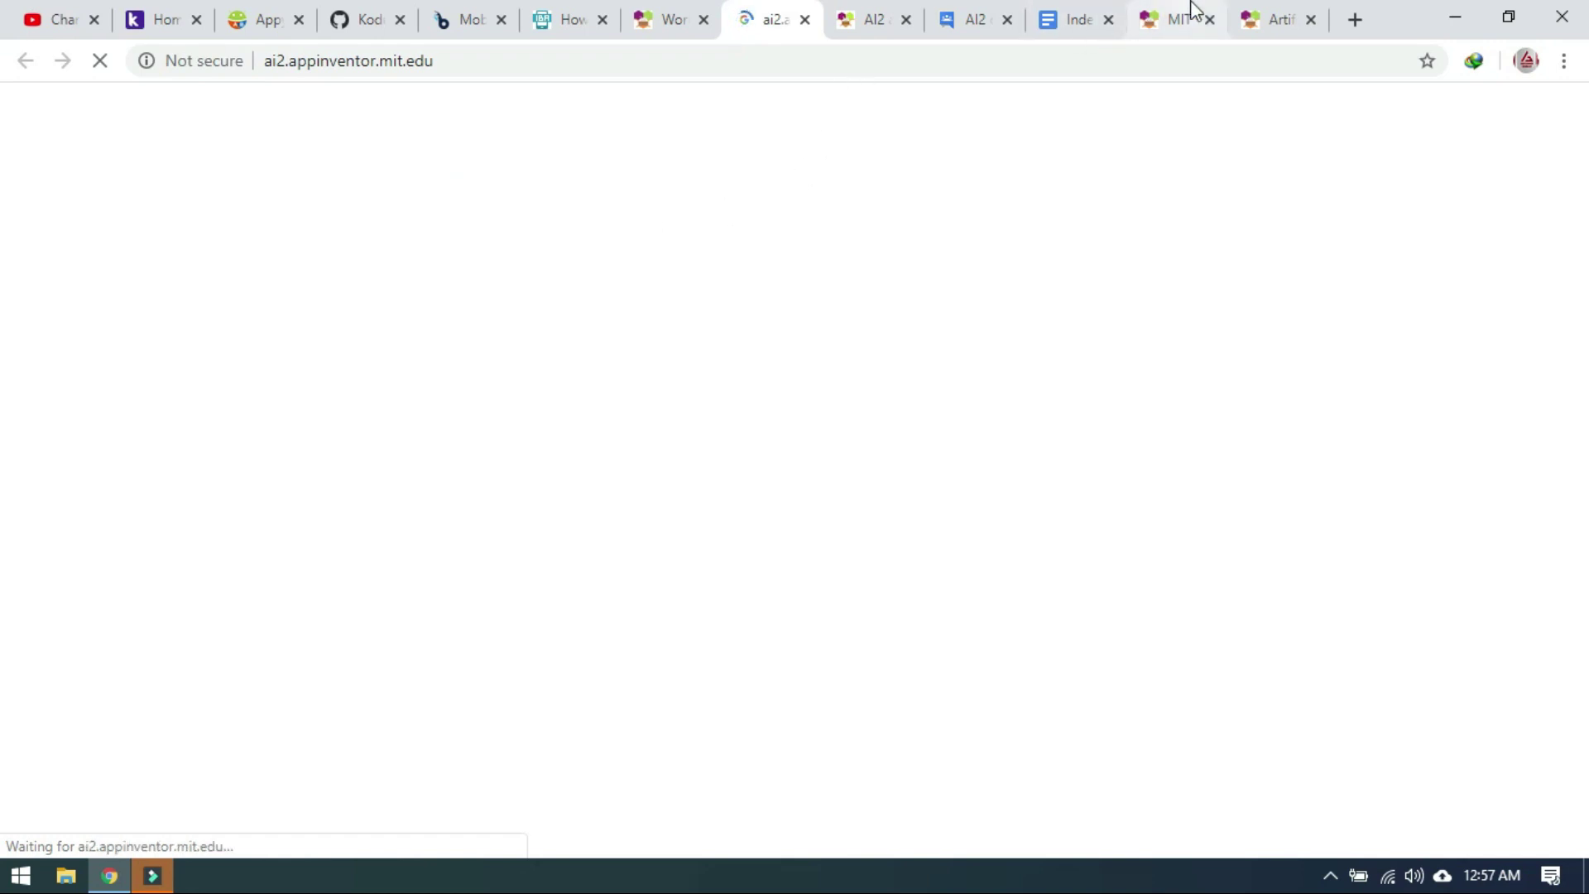
{"action": "left_click", "coordinate": [1190, 23]}
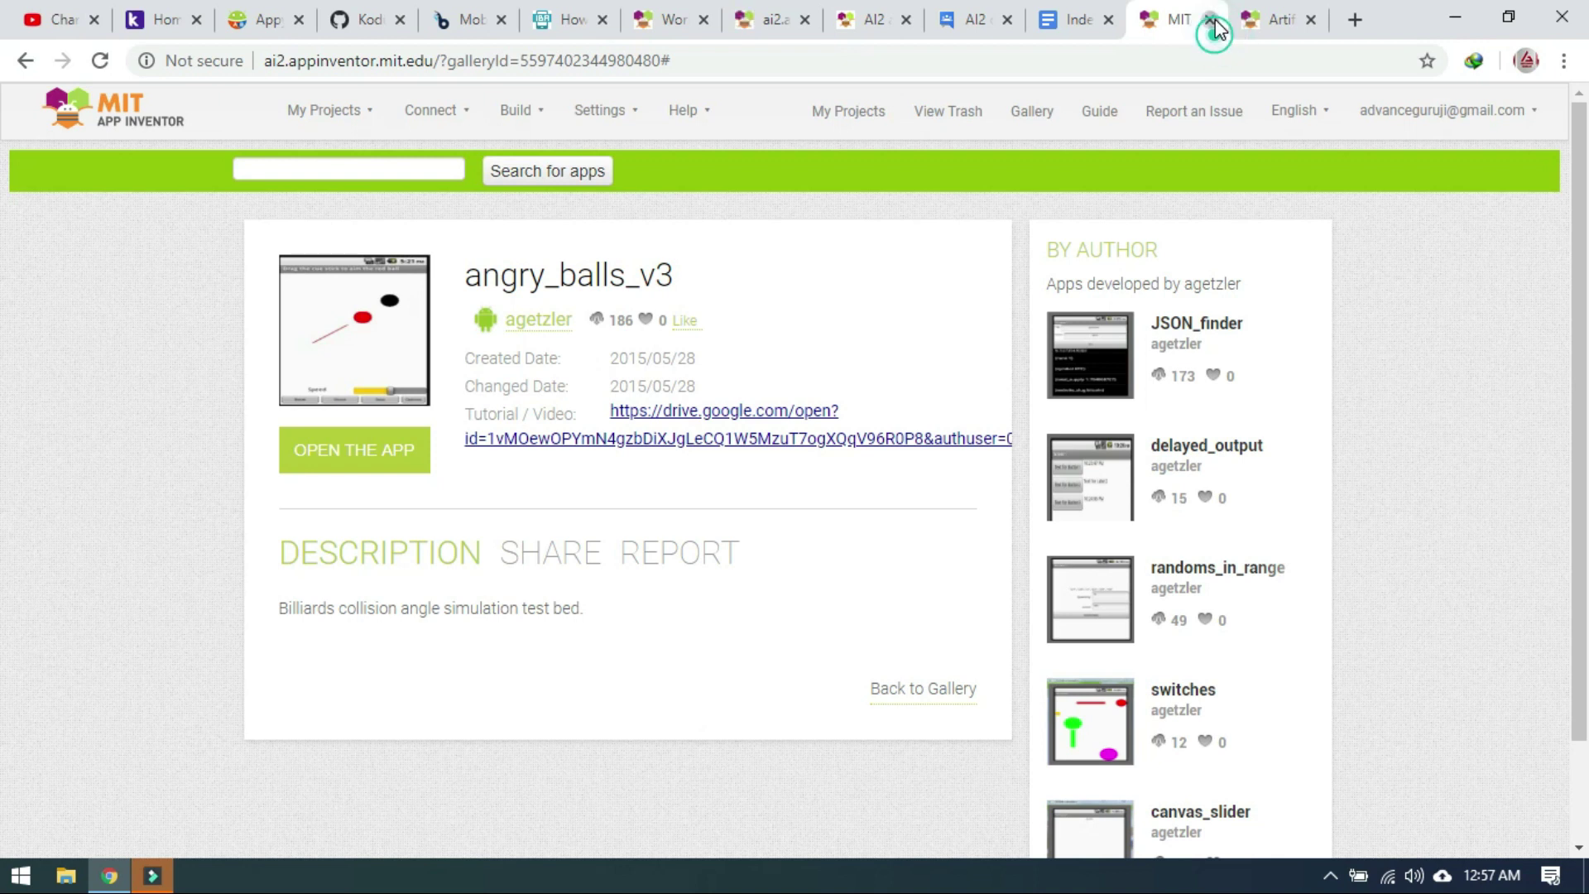
{"action": "left_click", "coordinate": [1210, 20]}
{"action": "left_click", "coordinate": [1208, 21]}
Step: Dismiss the App Inventor welcome dialog and look over the TEST project's palette, screen preview and non-visible components
{"action": "left_click", "coordinate": [842, 25]}
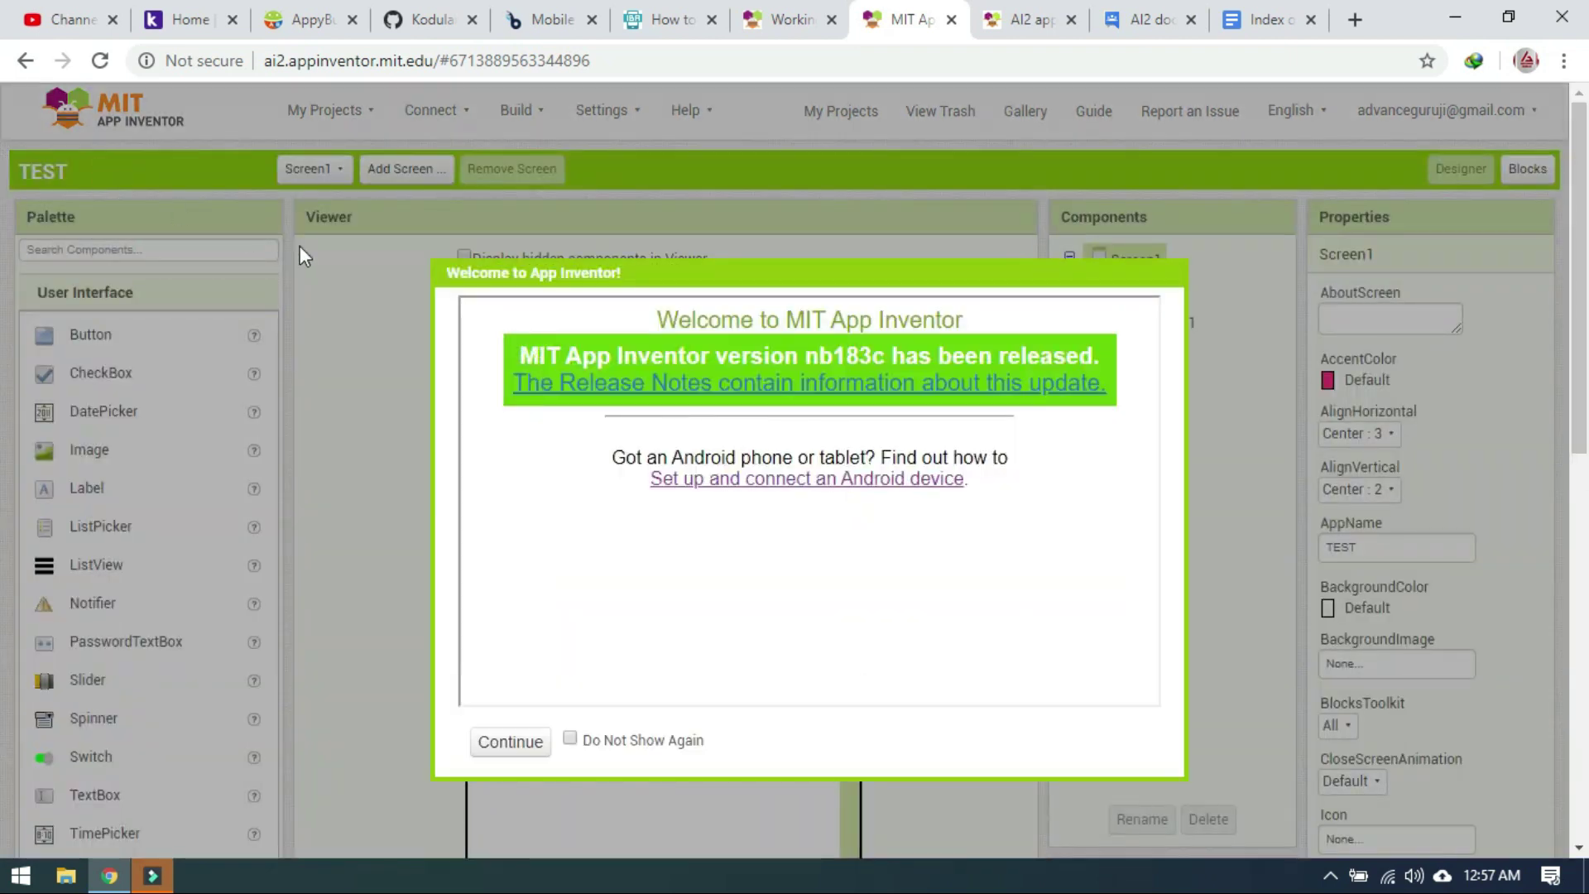
{"action": "left_click", "coordinate": [509, 741]}
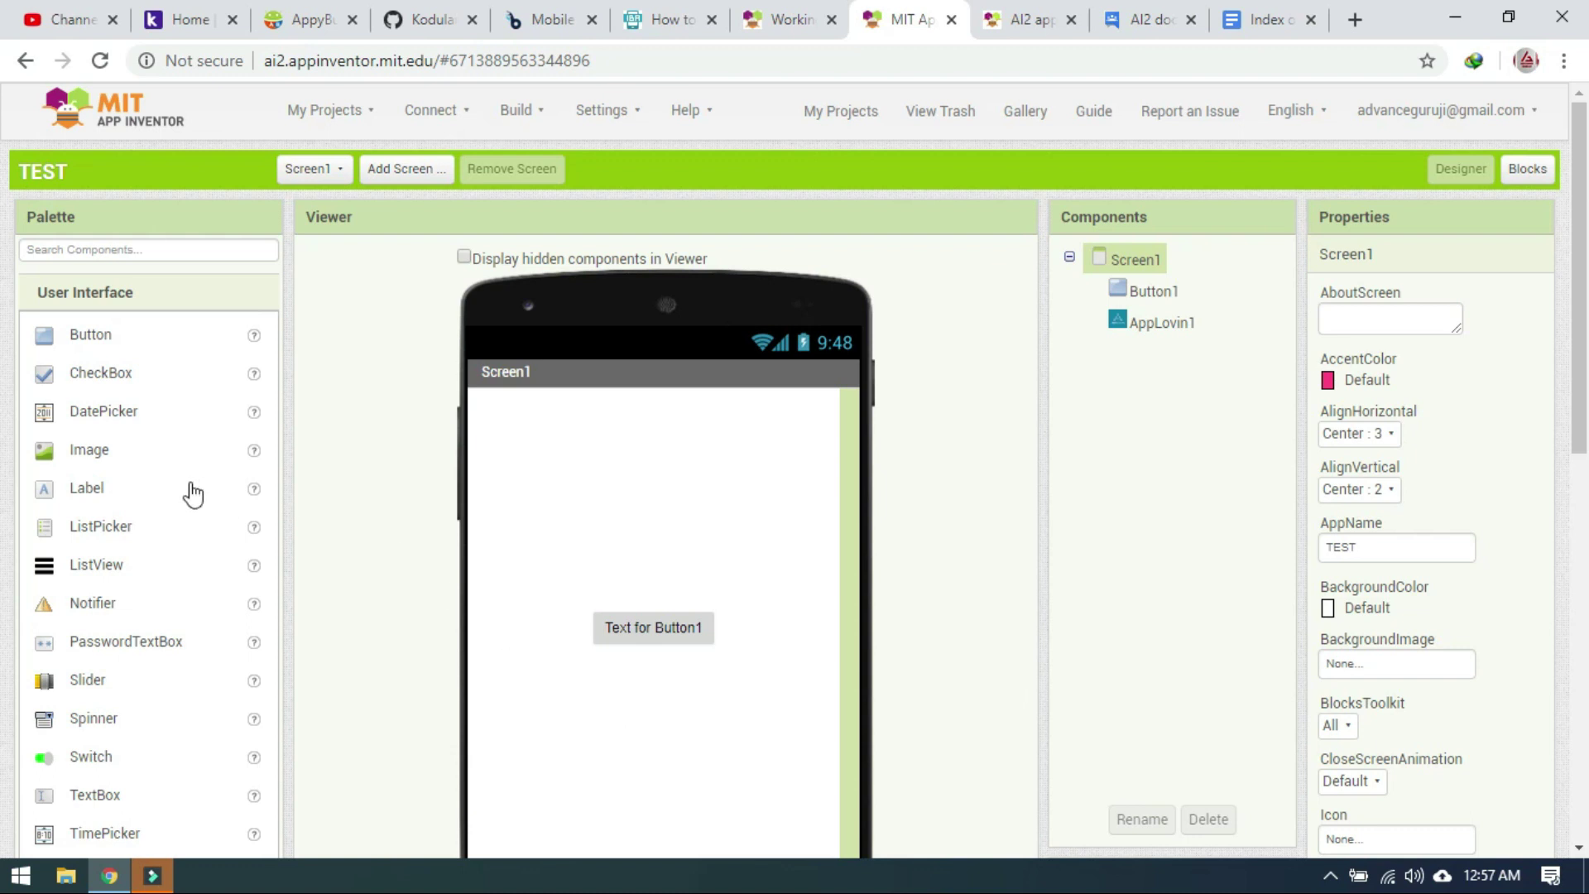
{"action": "scroll", "coordinate": [96, 556], "scroll_direction": "down", "scroll_amount": 3}
{"action": "scroll", "coordinate": [94, 557], "scroll_direction": "down", "scroll_amount": 3}
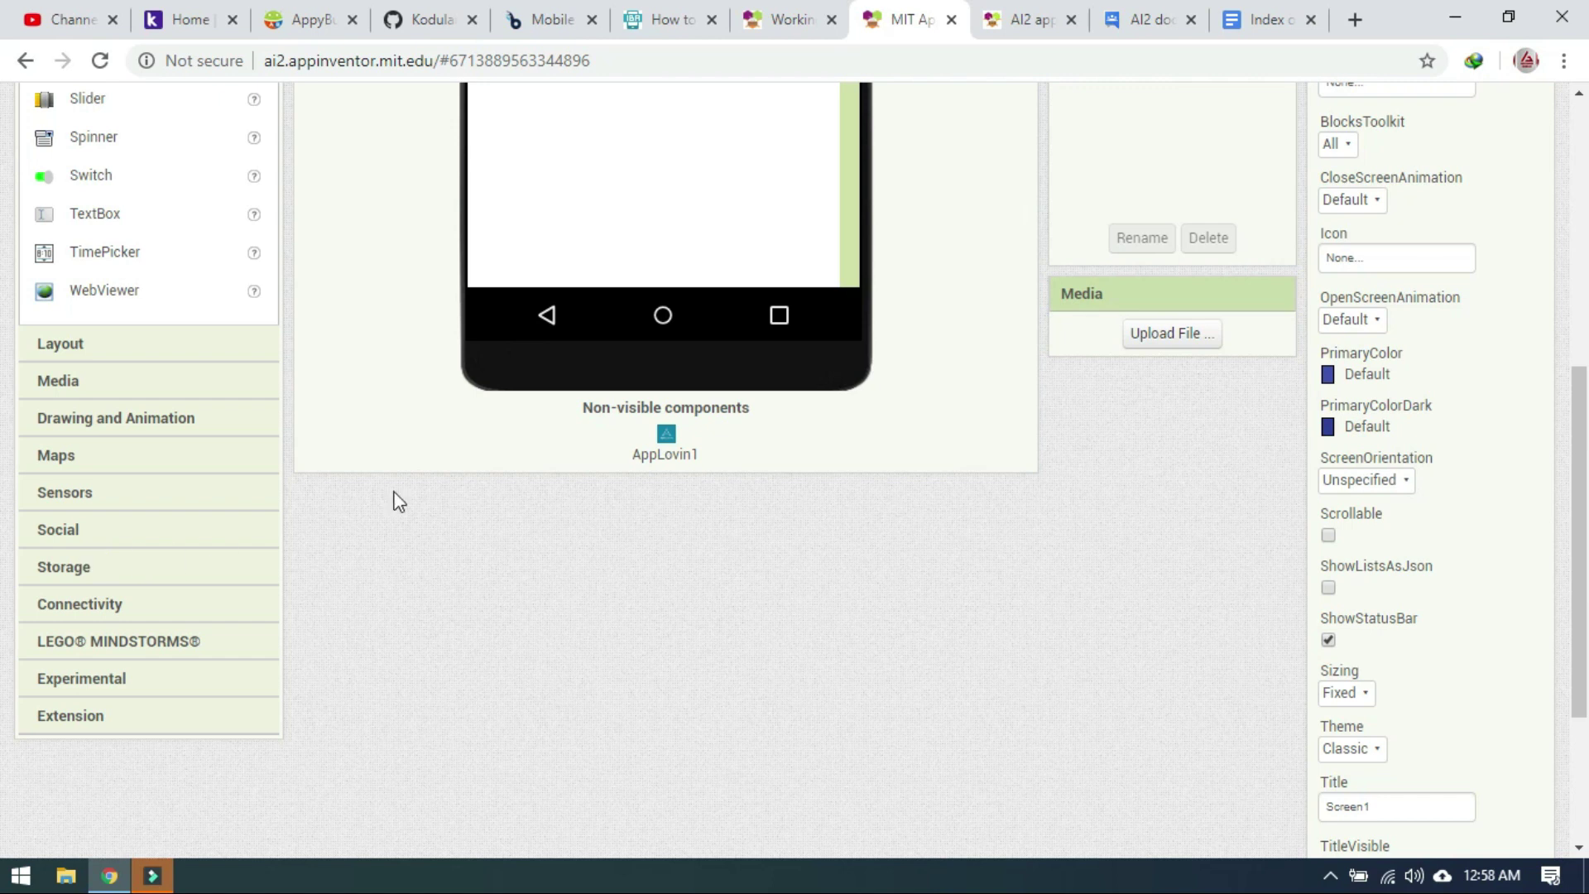
{"action": "scroll", "coordinate": [658, 469], "scroll_direction": "up", "scroll_amount": 4}
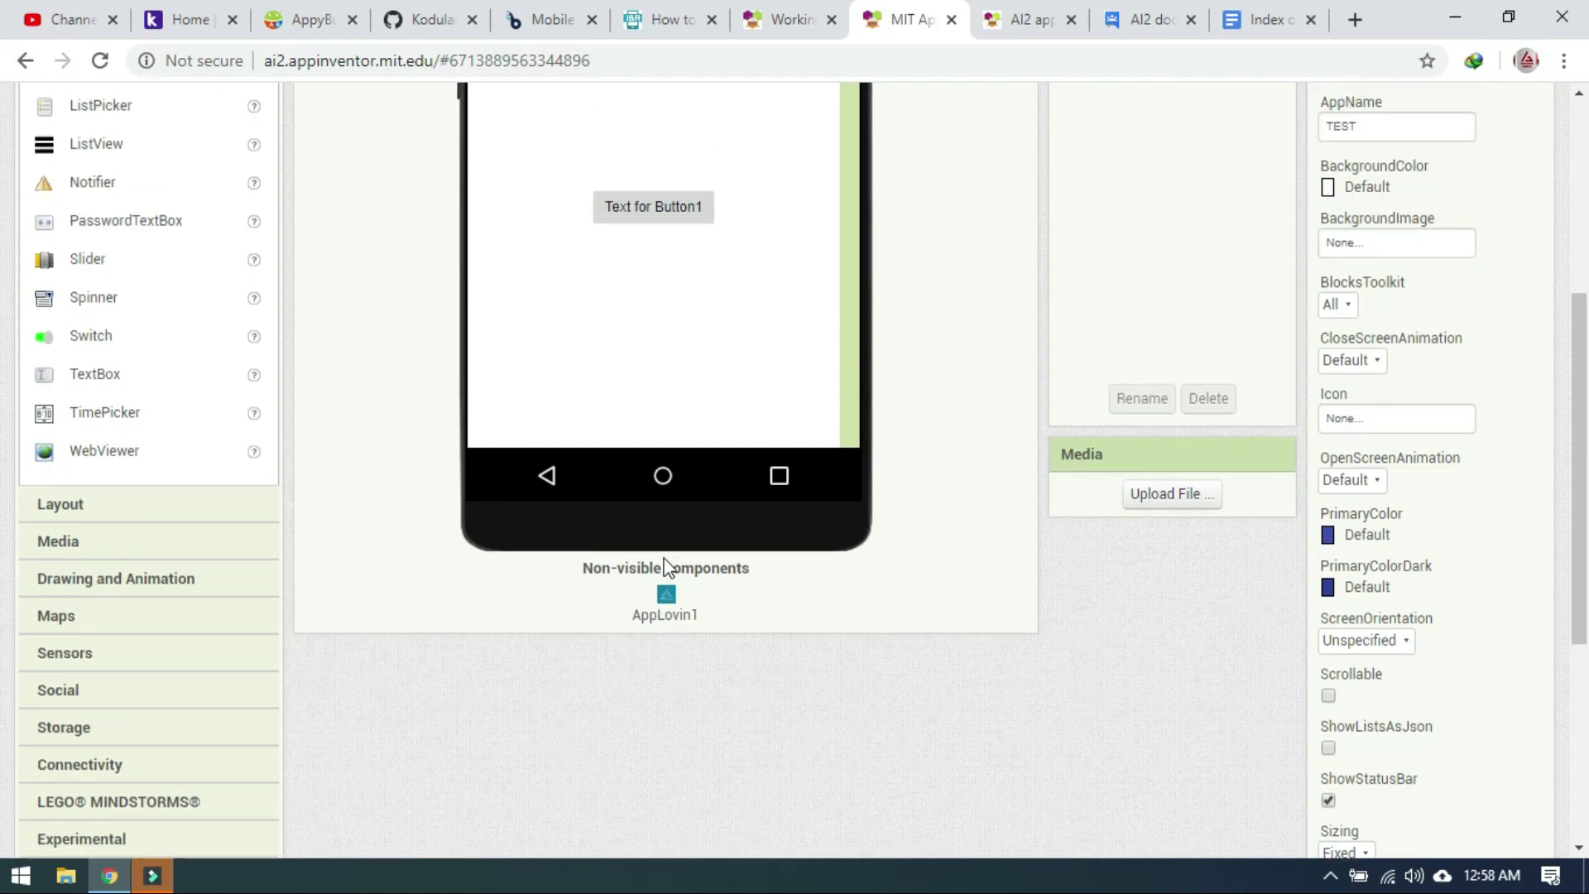
{"action": "scroll", "coordinate": [669, 568], "scroll_direction": "up", "scroll_amount": 3}
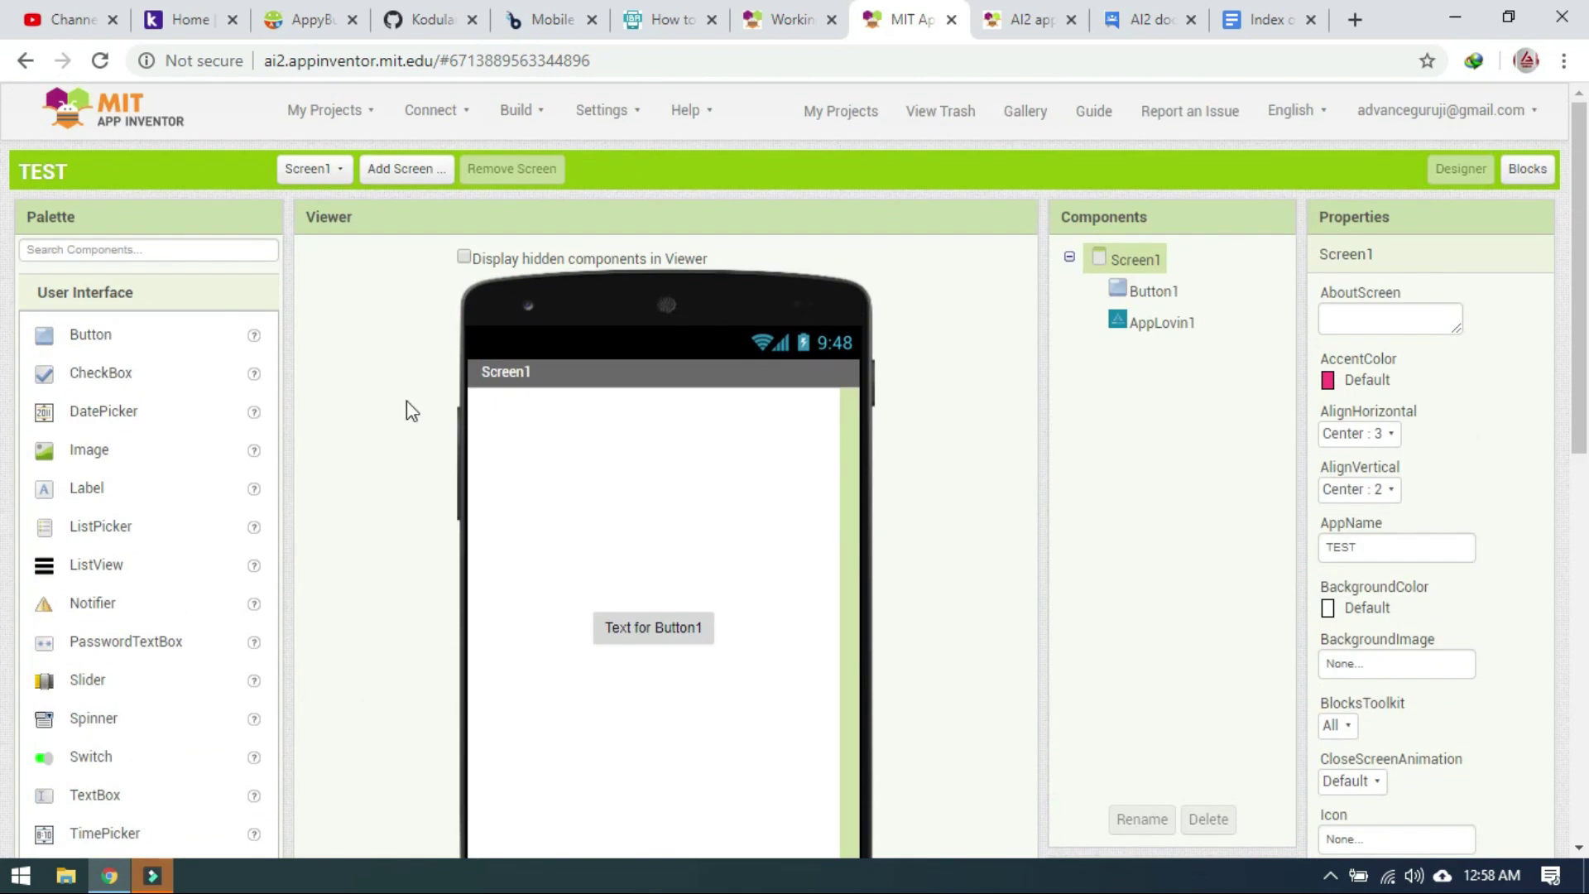
Step: Review Kodular's pricing for ad-free and monetized apps, and briefly check the Kodular Commission calculator's Google Play page
{"action": "left_click", "coordinate": [192, 20]}
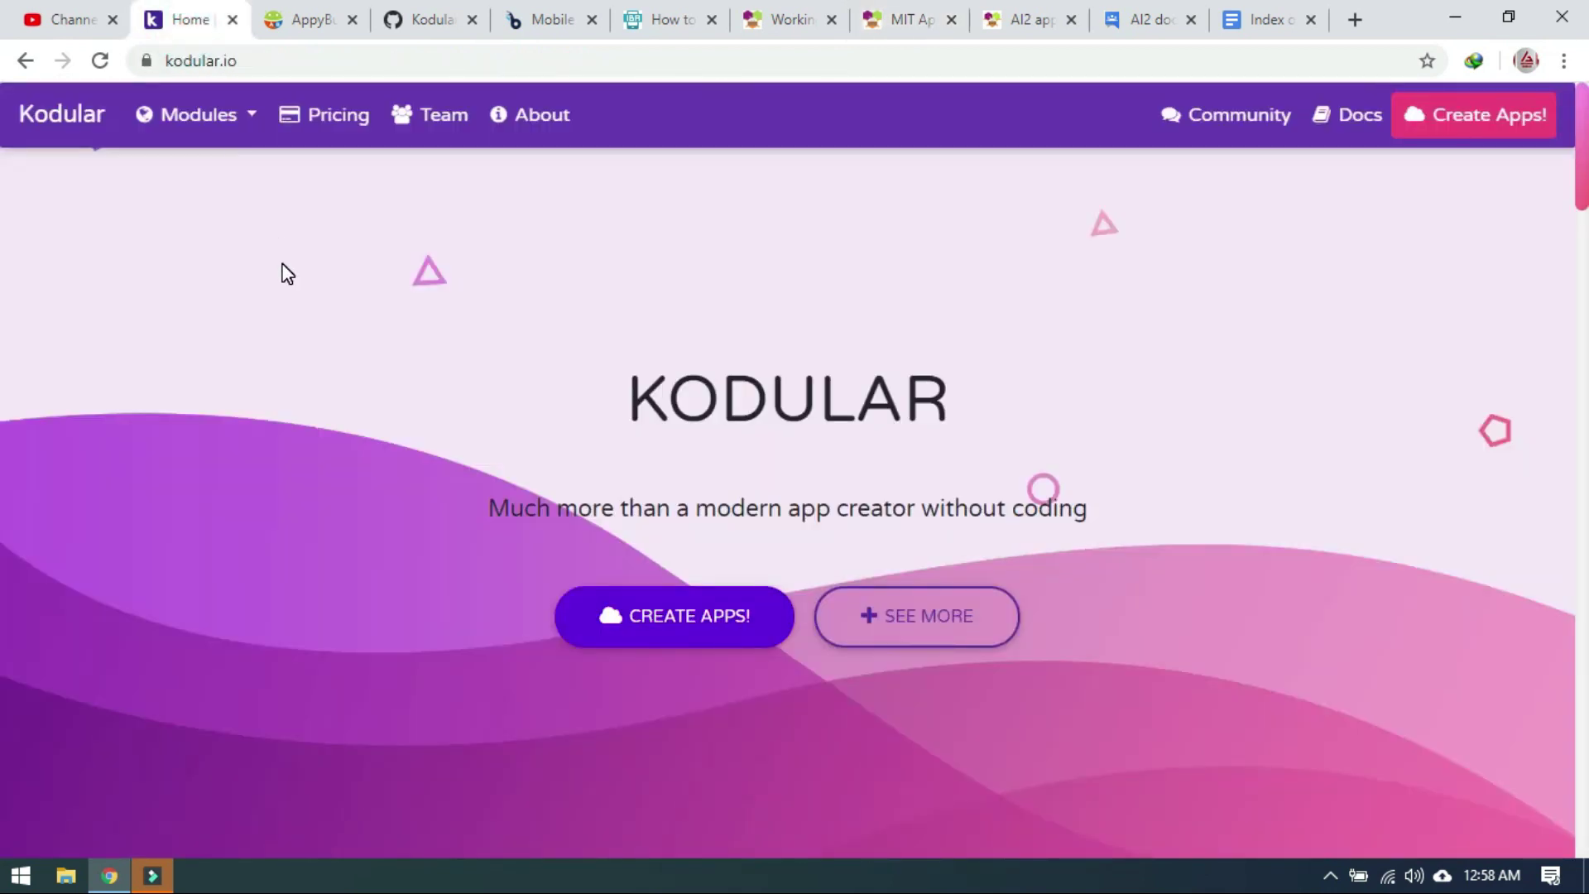
{"action": "left_click", "coordinate": [350, 126]}
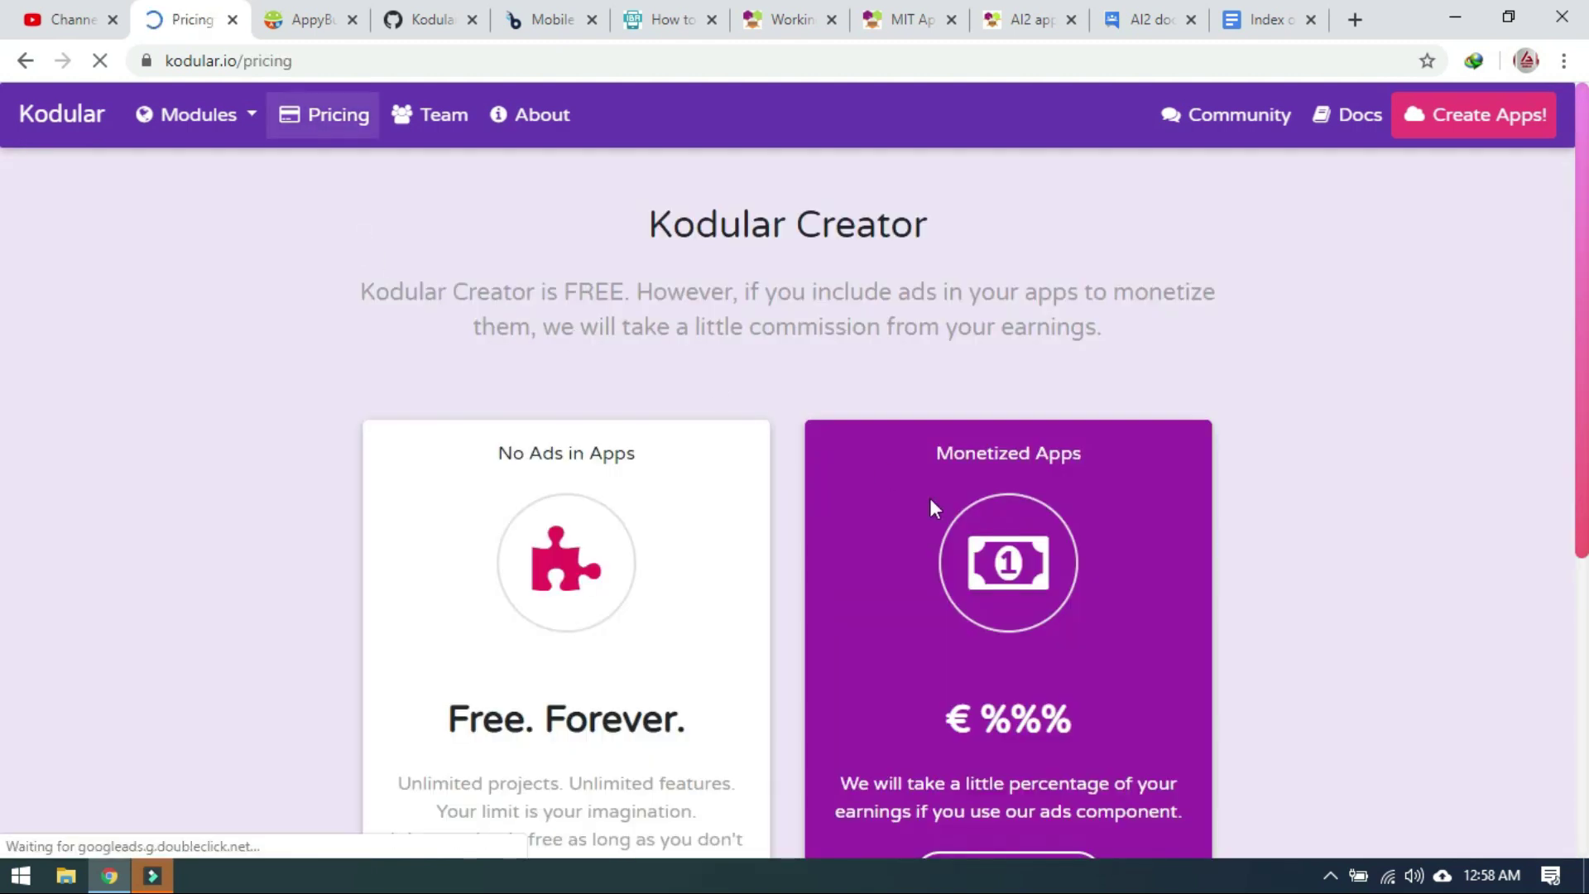
{"action": "scroll", "coordinate": [927, 522], "scroll_direction": "down", "scroll_amount": 3}
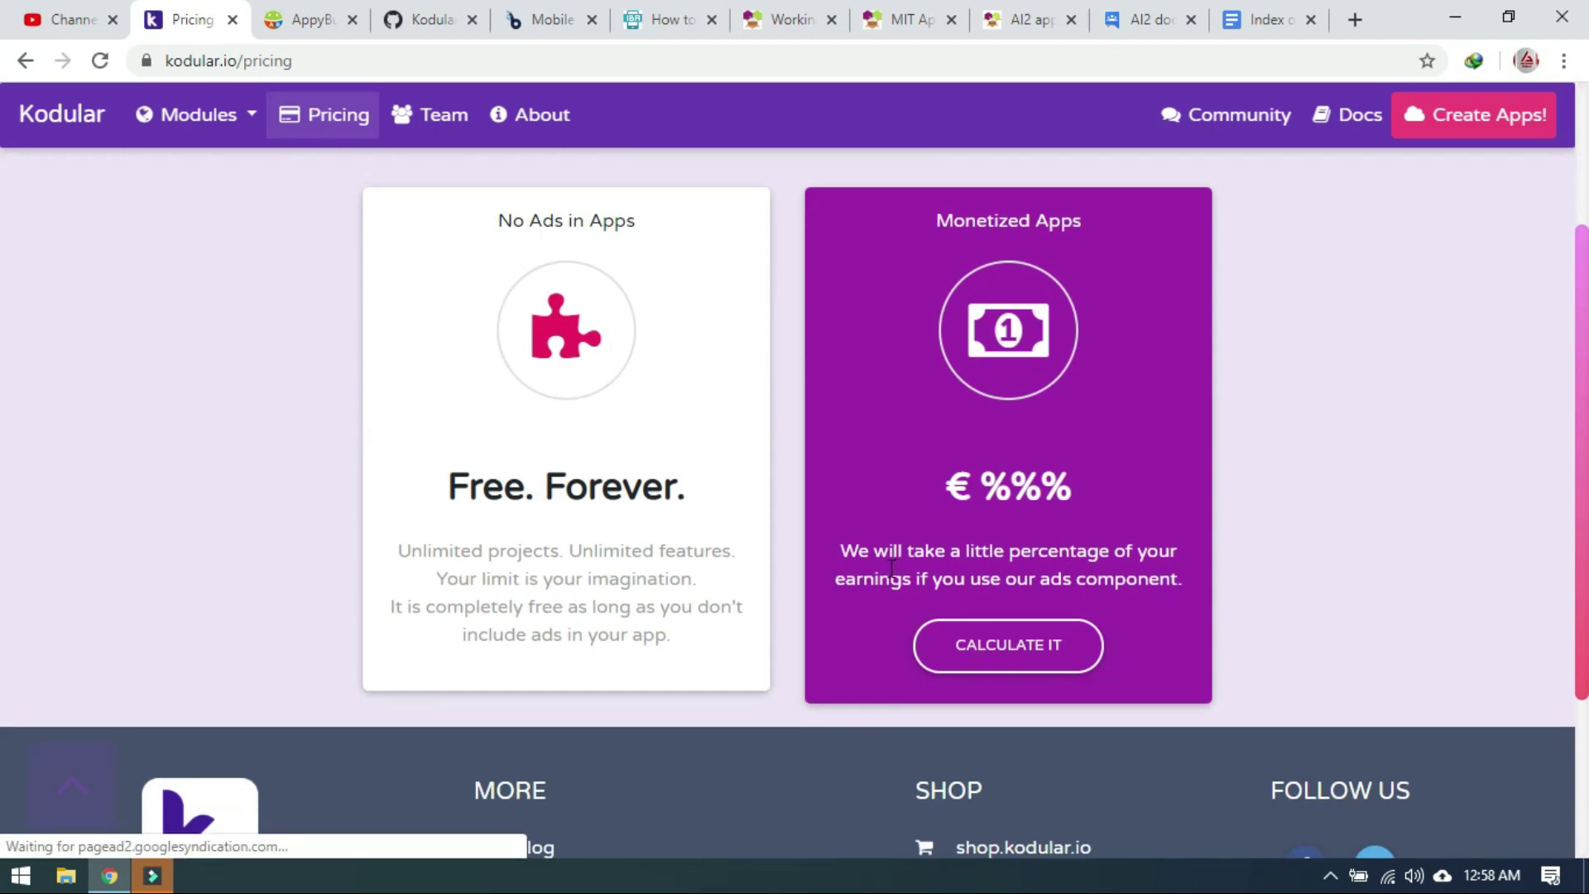
{"action": "scroll", "coordinate": [891, 571], "scroll_direction": "down", "scroll_amount": 2}
{"action": "scroll", "coordinate": [891, 581], "scroll_direction": "up", "scroll_amount": 3}
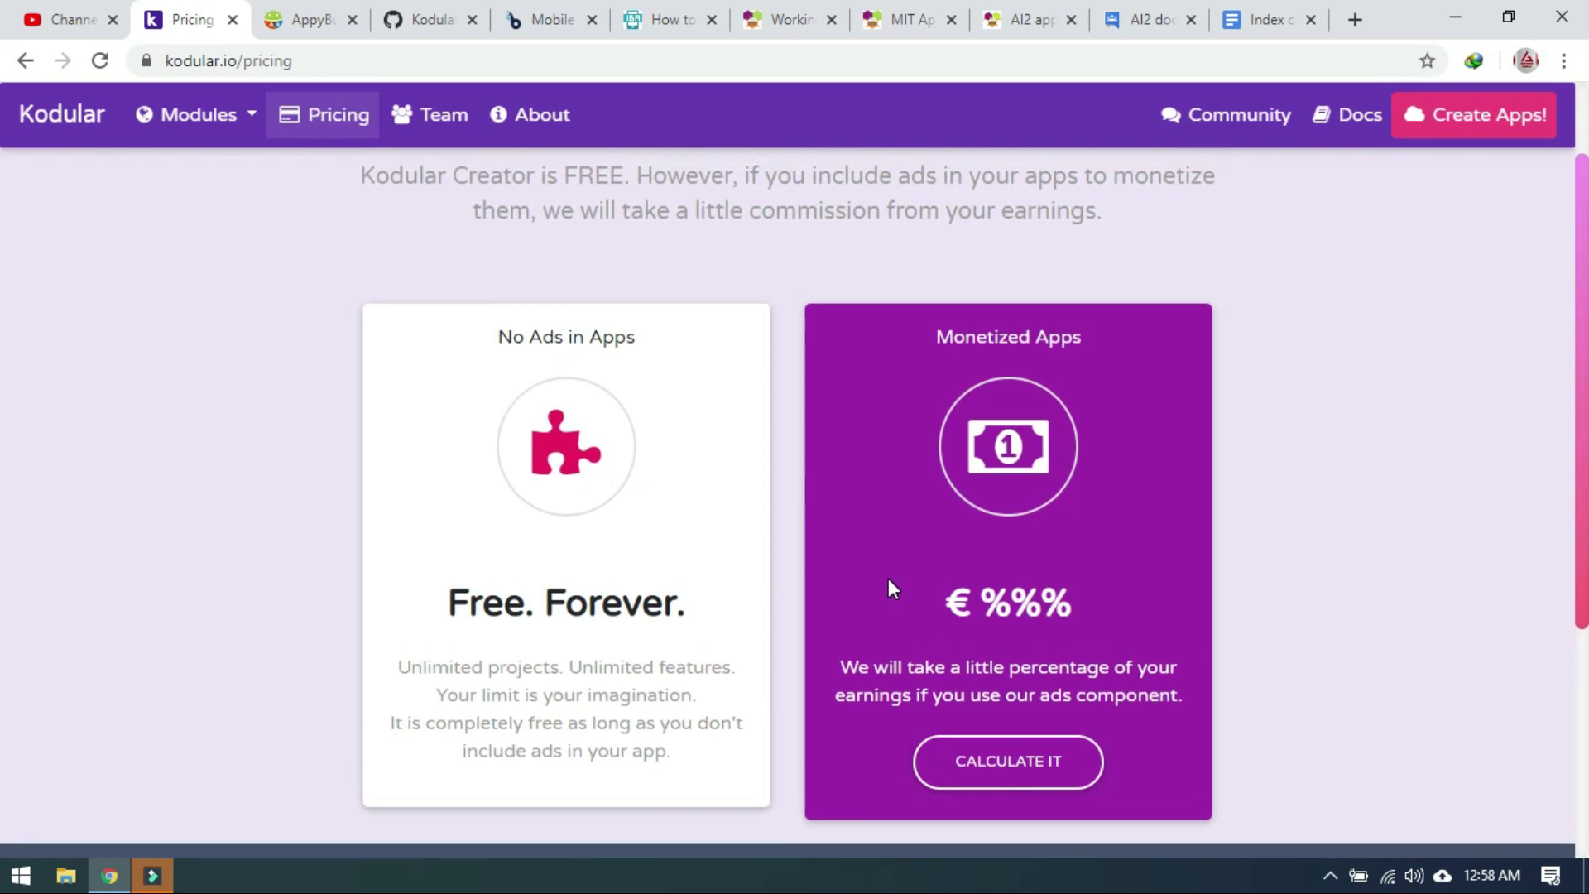
{"action": "left_click", "coordinate": [986, 748]}
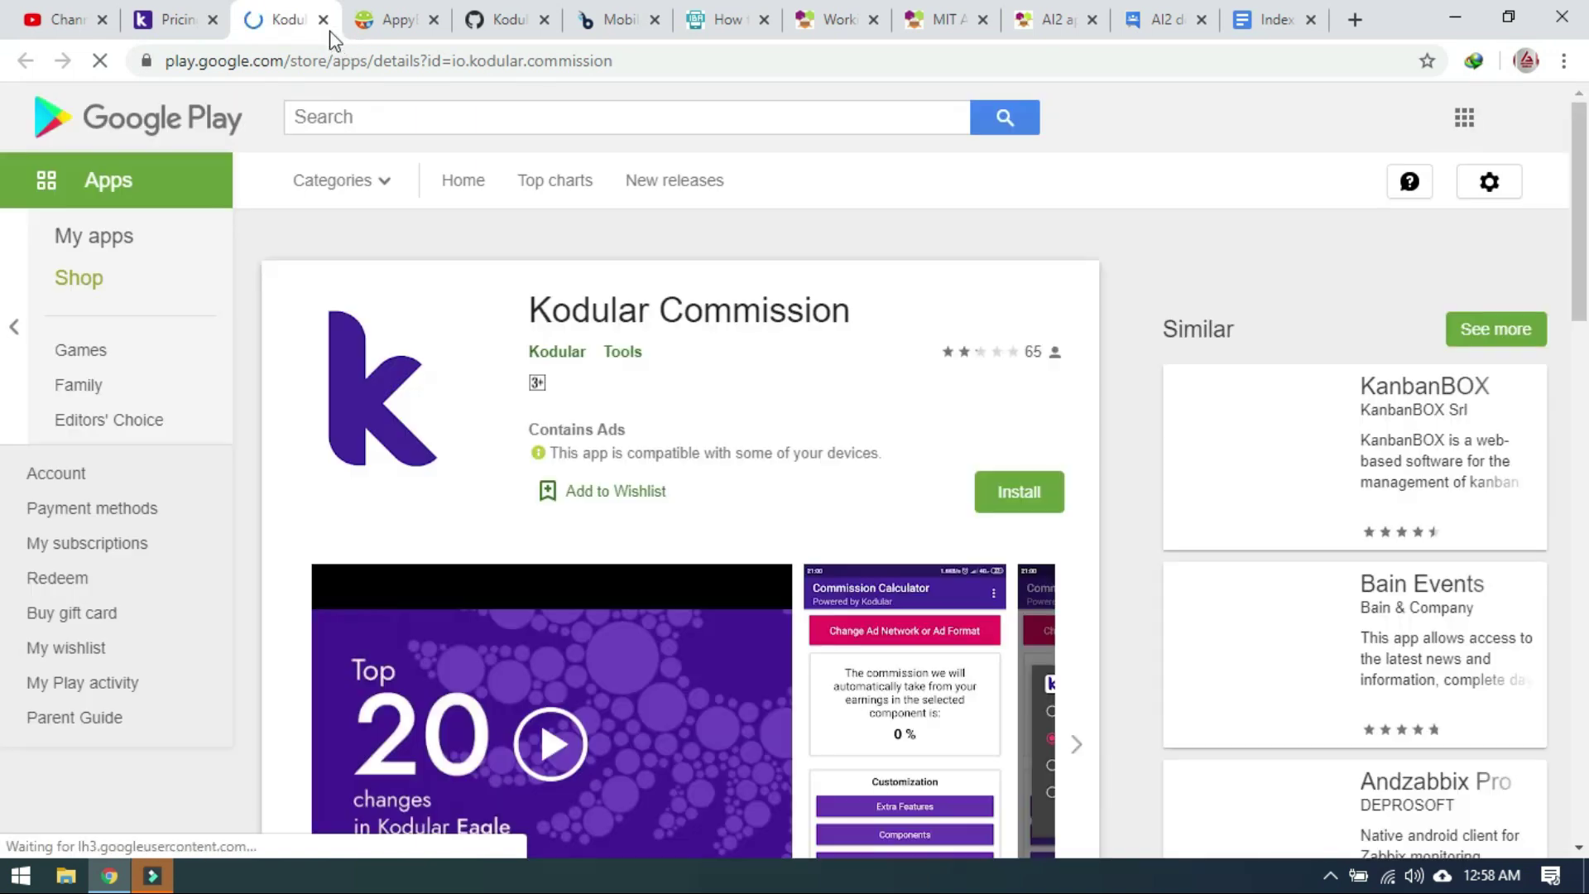
{"action": "key", "text": "ctrl+w"}
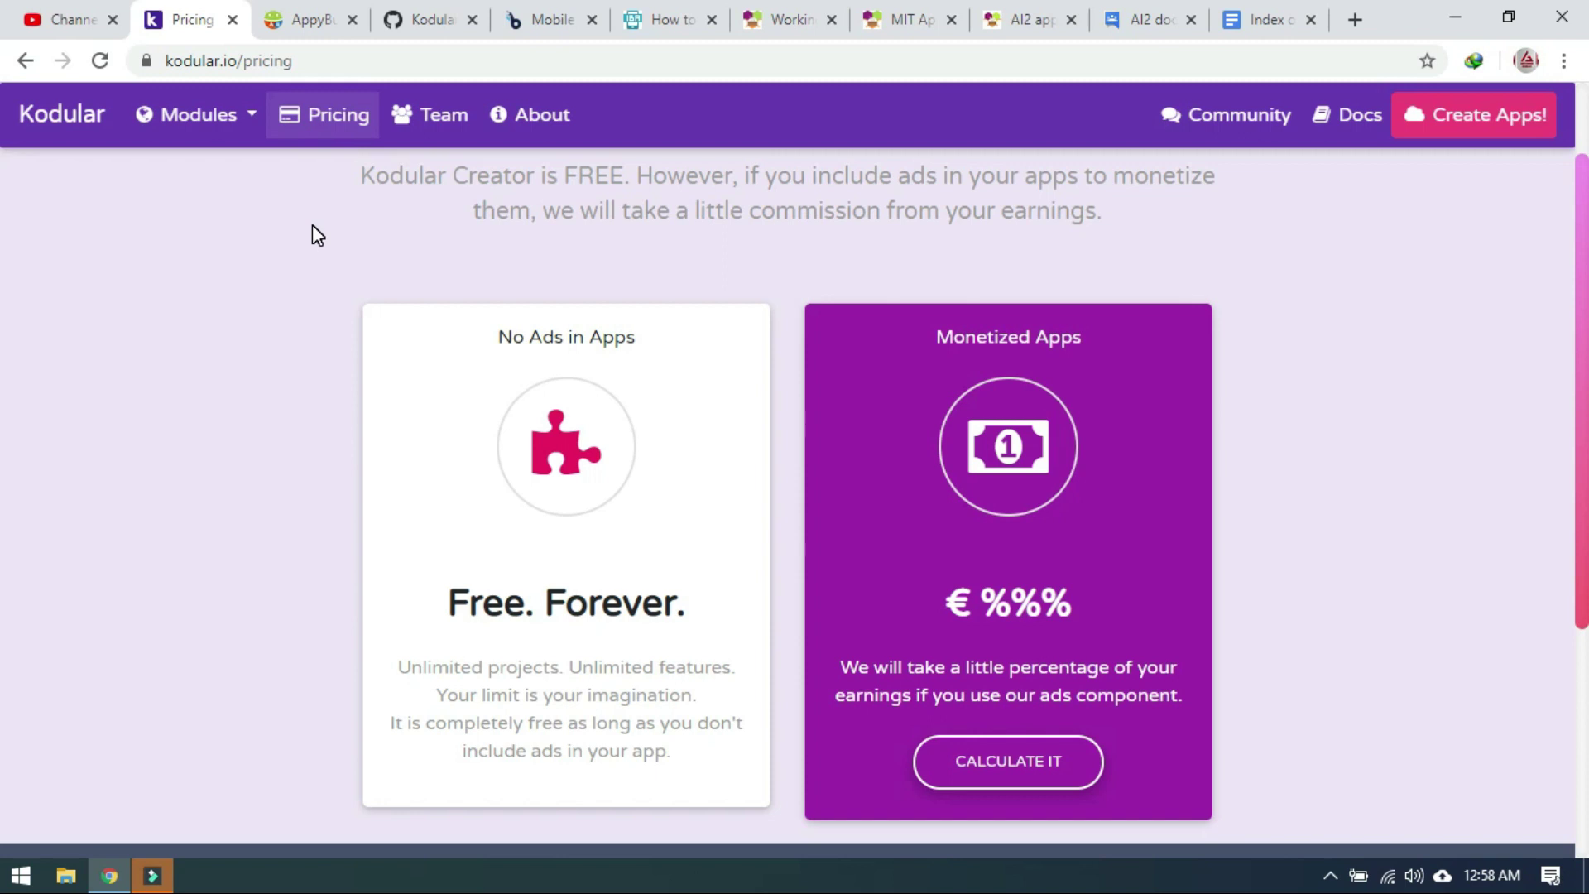
Step: Glance at the AppyBuilder home page and reopen the TEST project from the App Inventor project list
{"action": "left_click", "coordinate": [321, 16]}
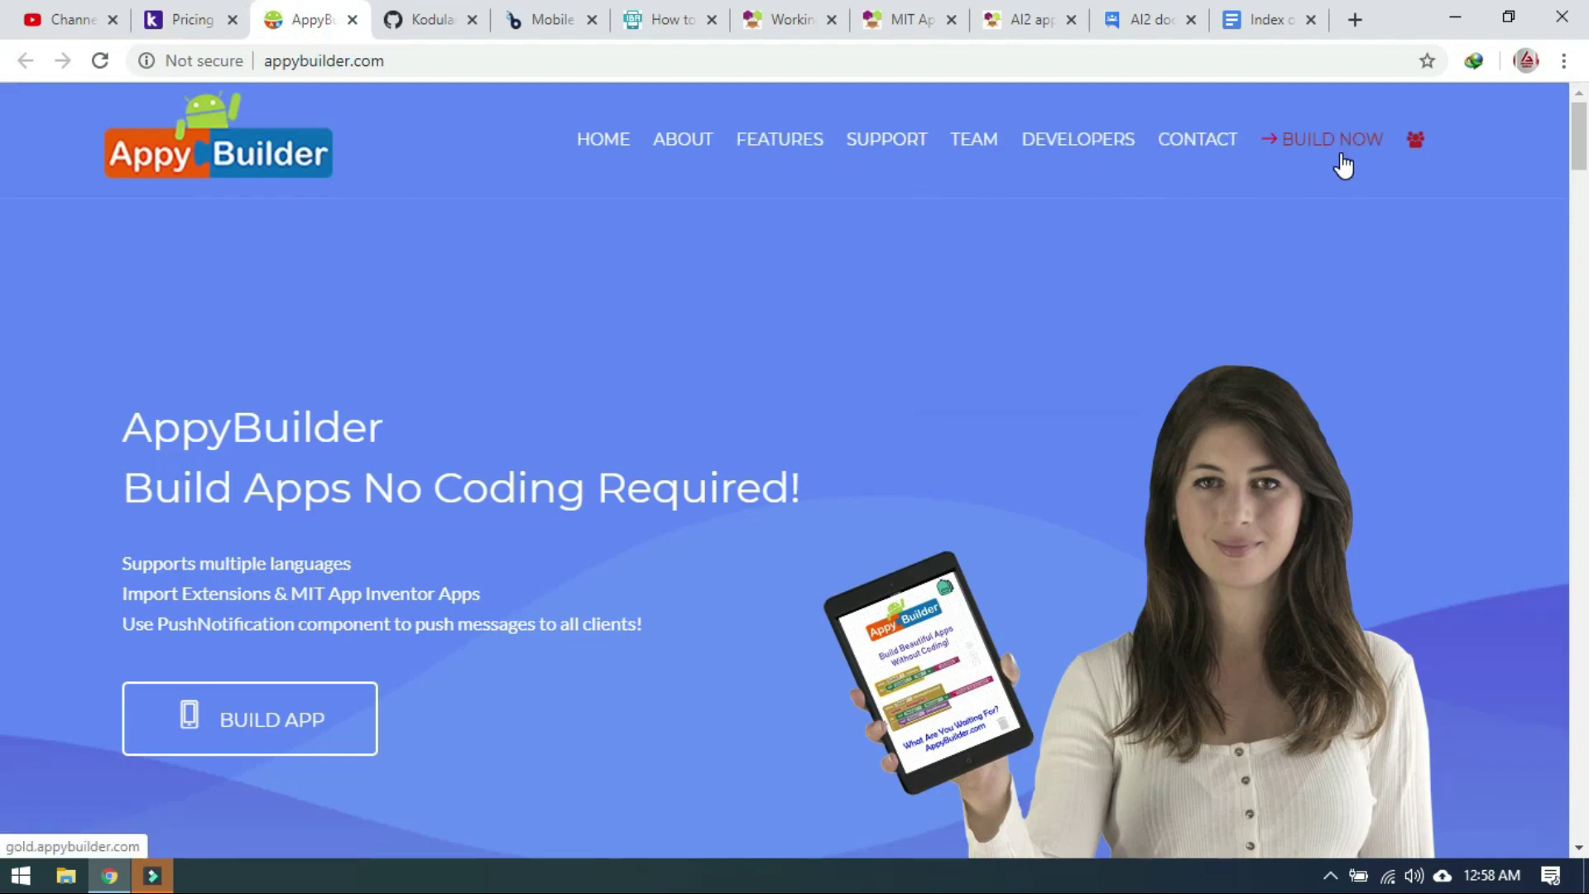
{"action": "left_click", "coordinate": [904, 20]}
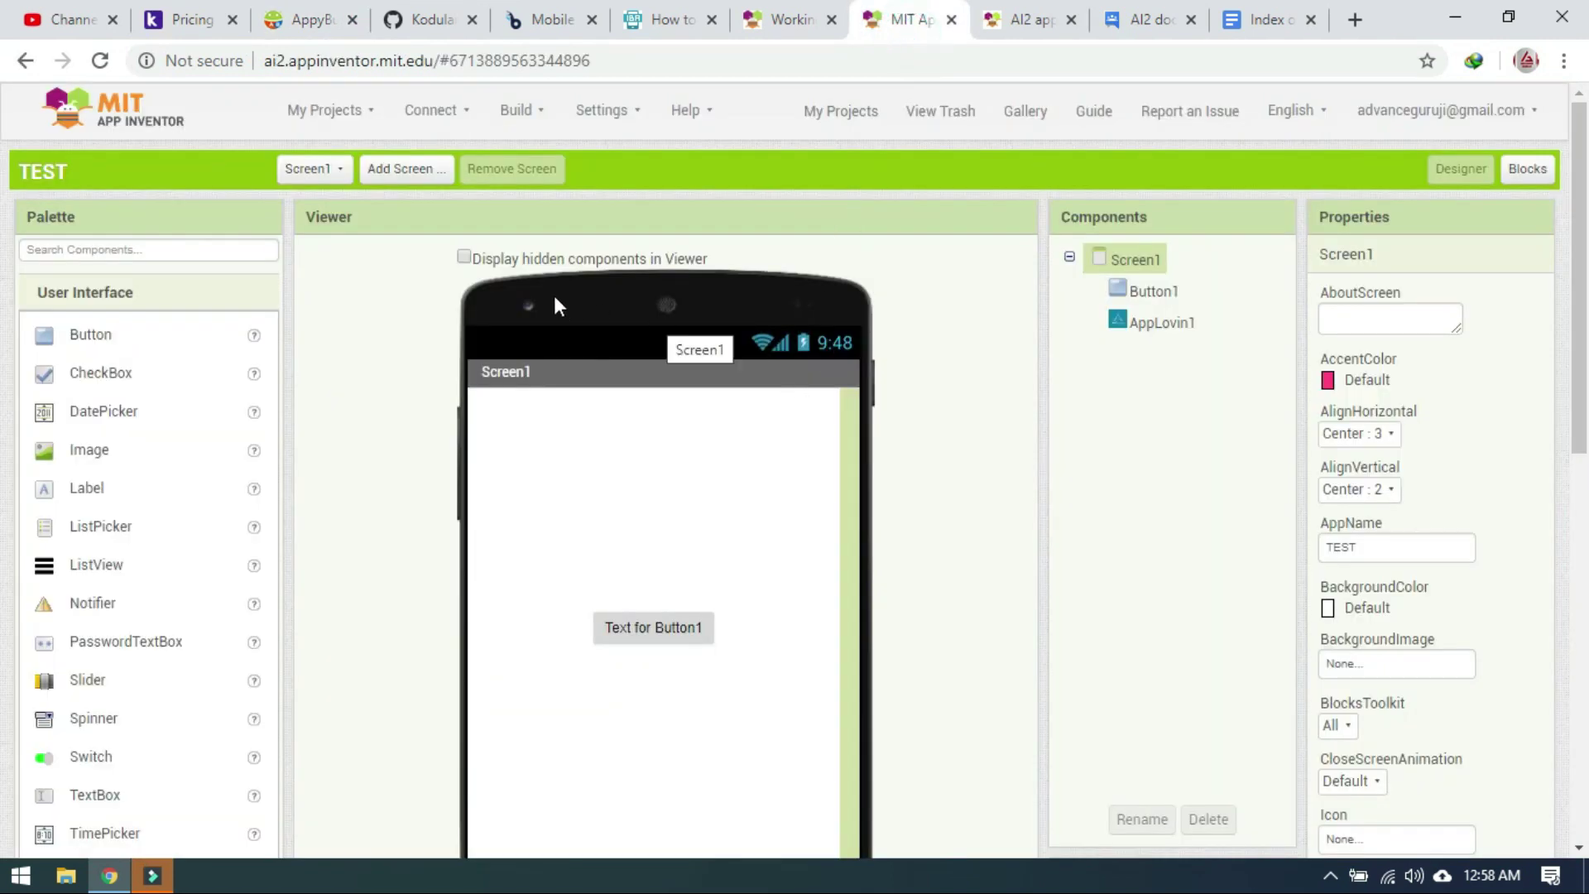
{"action": "left_click", "coordinate": [319, 111]}
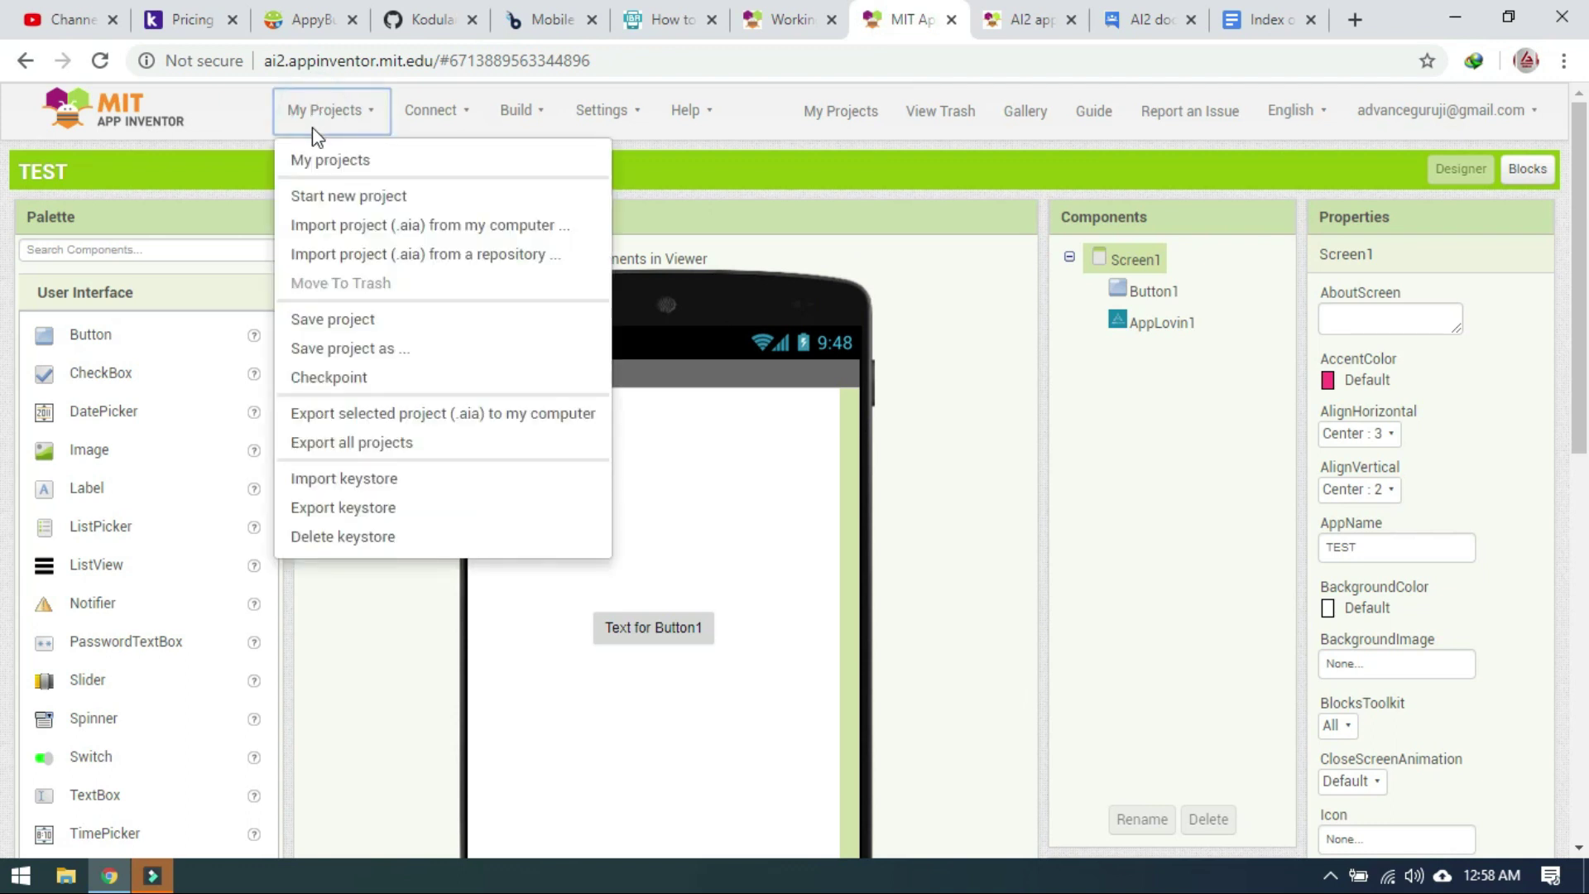
{"action": "left_click", "coordinate": [307, 172]}
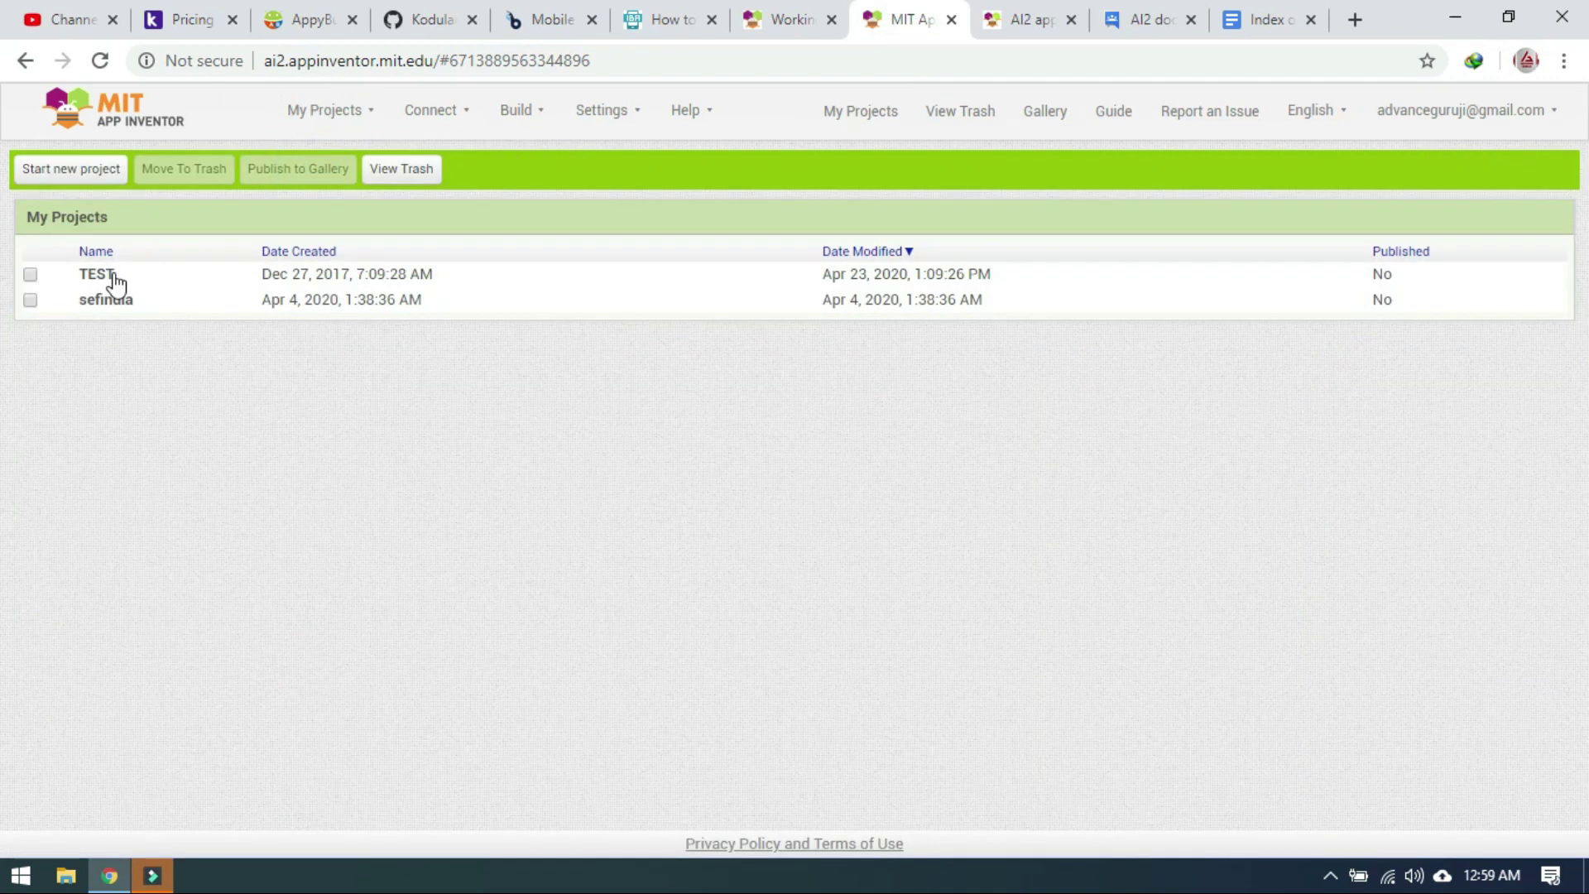
{"action": "left_click", "coordinate": [116, 282]}
Step: Expand the Extension category of the TEST project's component palette to inspect the imported AppLovin extension
{"action": "scroll", "coordinate": [107, 617], "scroll_direction": "down", "scroll_amount": 10}
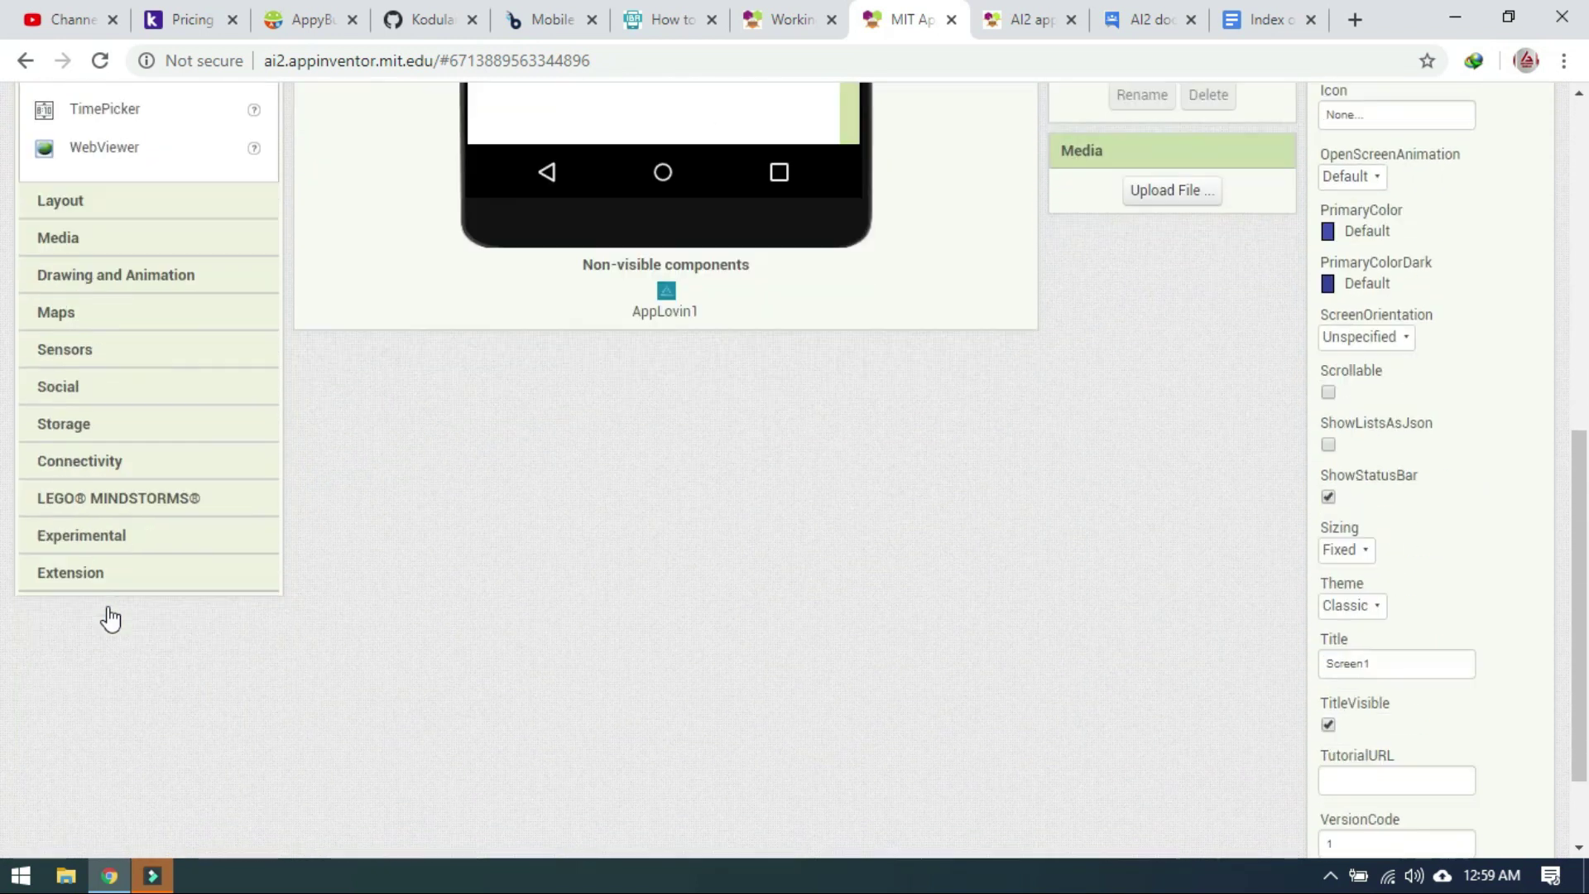
{"action": "scroll", "coordinate": [111, 618], "scroll_direction": "down", "scroll_amount": 2}
{"action": "left_click", "coordinate": [106, 451]}
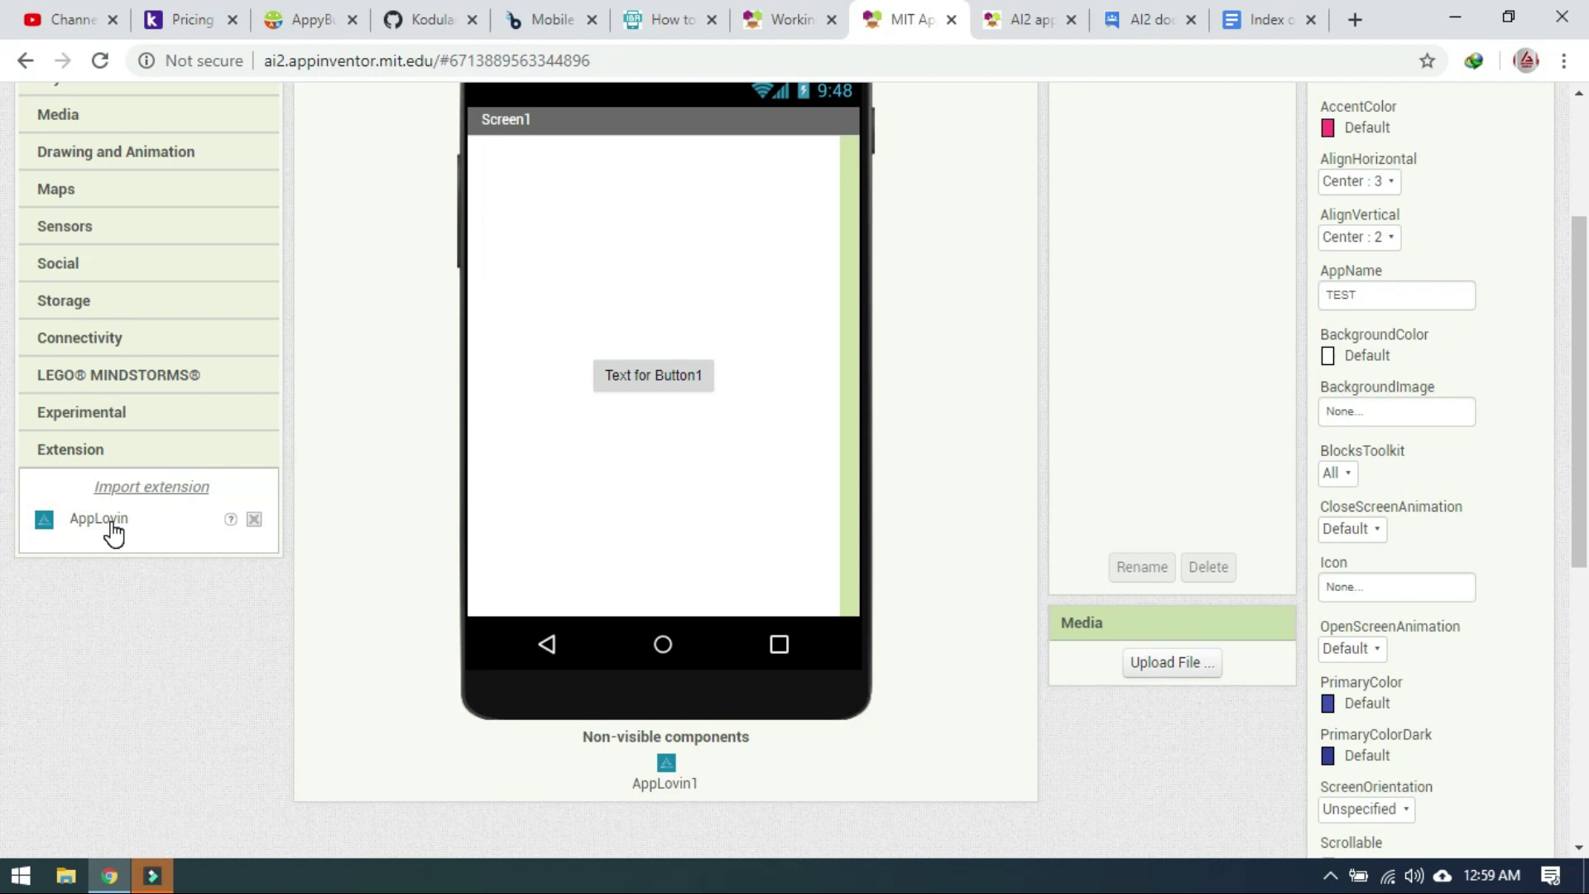
{"action": "scroll", "coordinate": [114, 533], "scroll_direction": "up", "scroll_amount": 3}
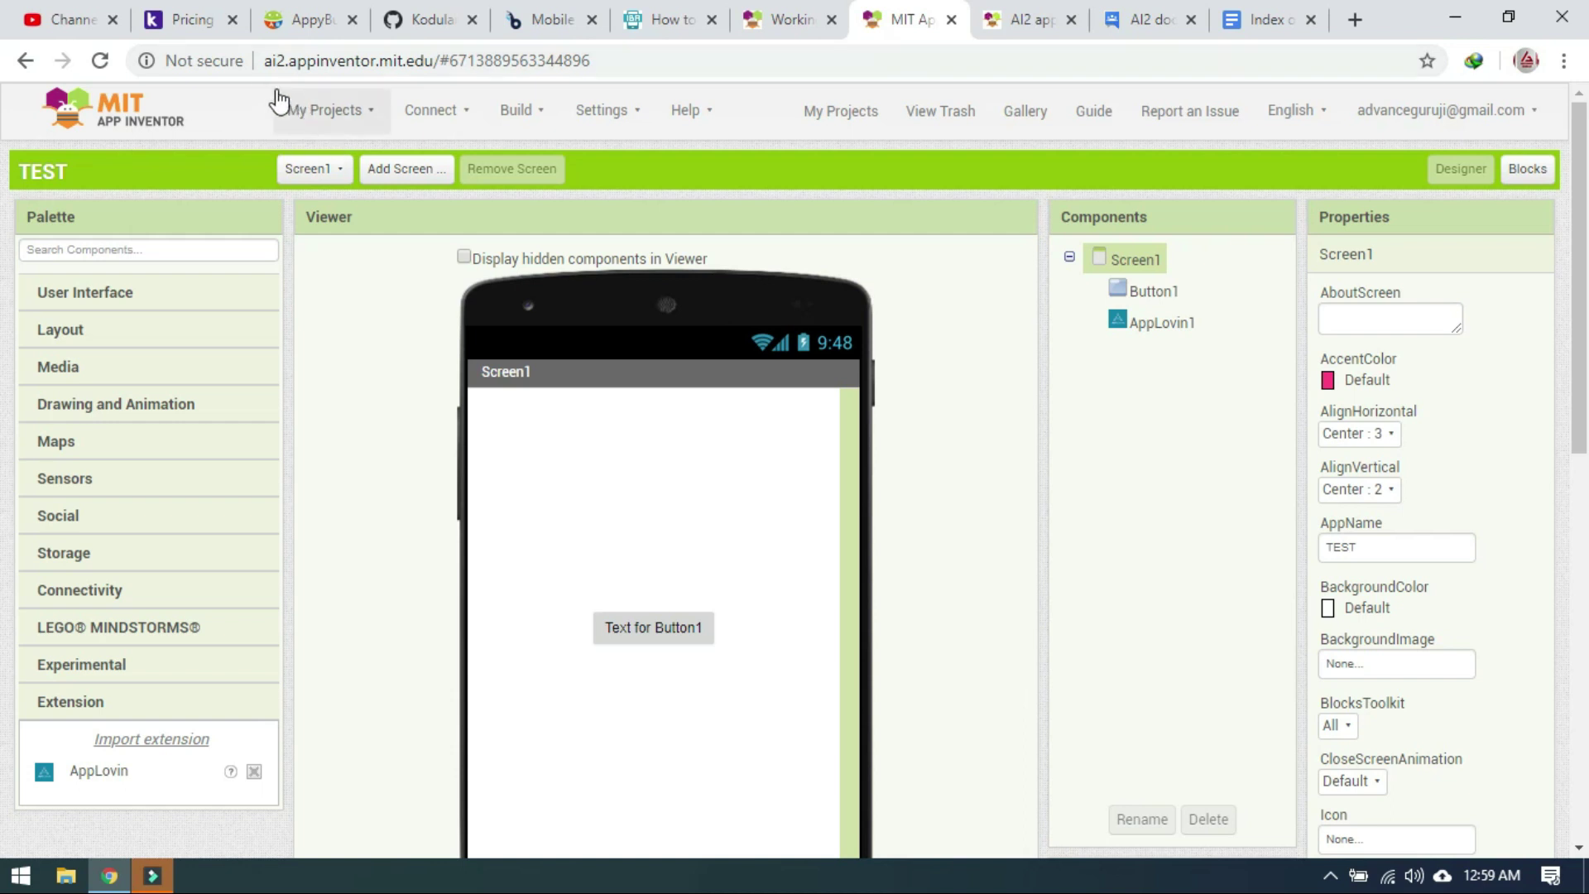
Step: Launch Kodular Creator from the Kodular pricing page and close the pricing page
{"action": "left_click", "coordinate": [183, 25]}
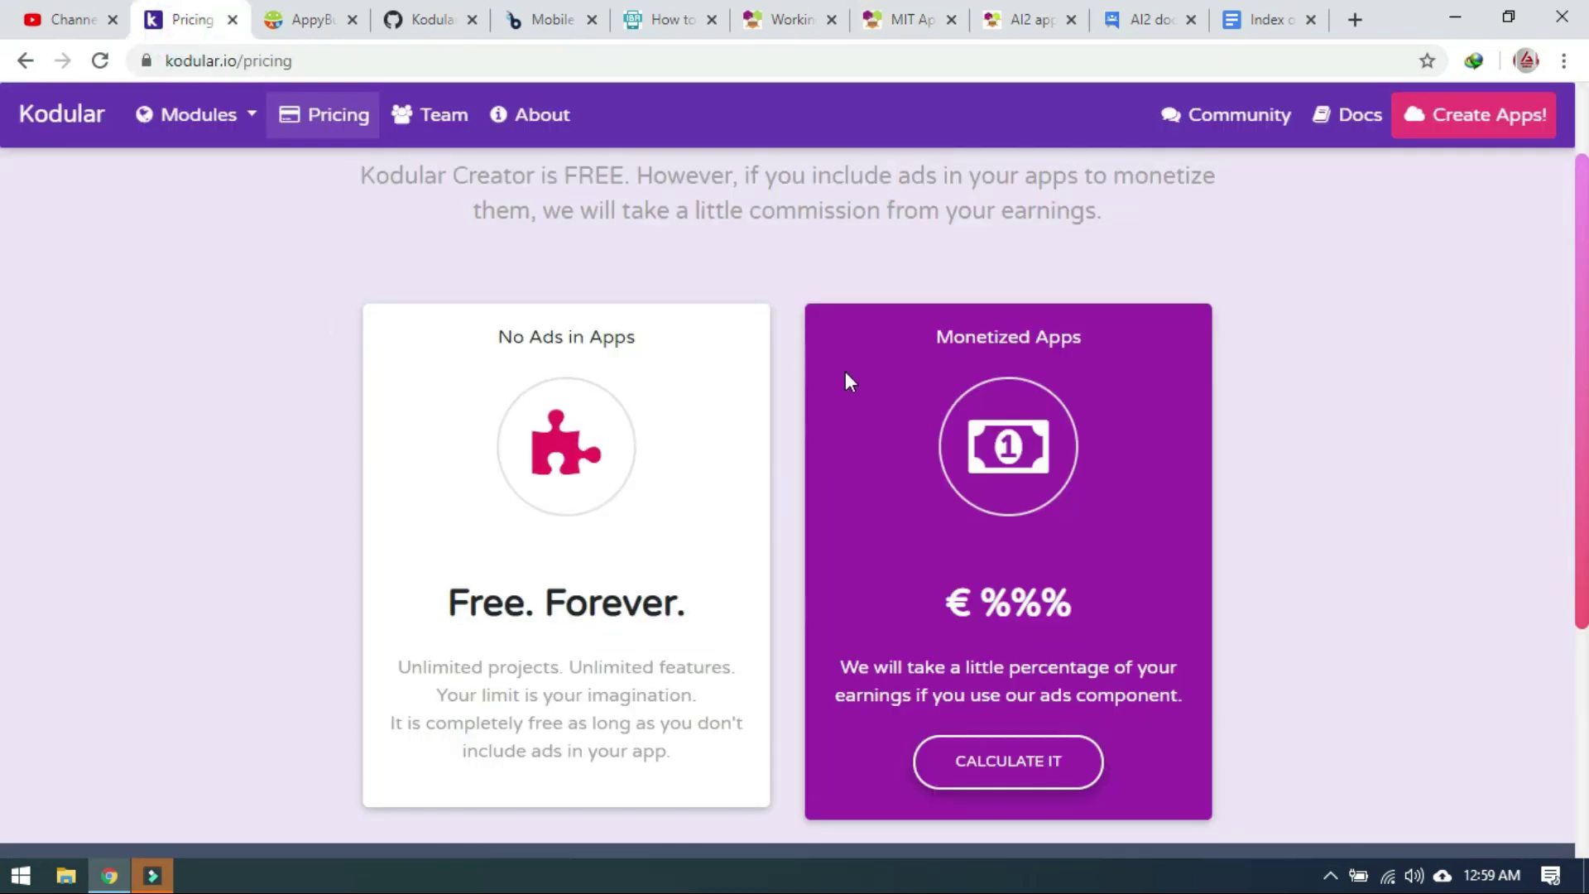
{"action": "scroll", "coordinate": [845, 369], "scroll_direction": "up", "scroll_amount": 2}
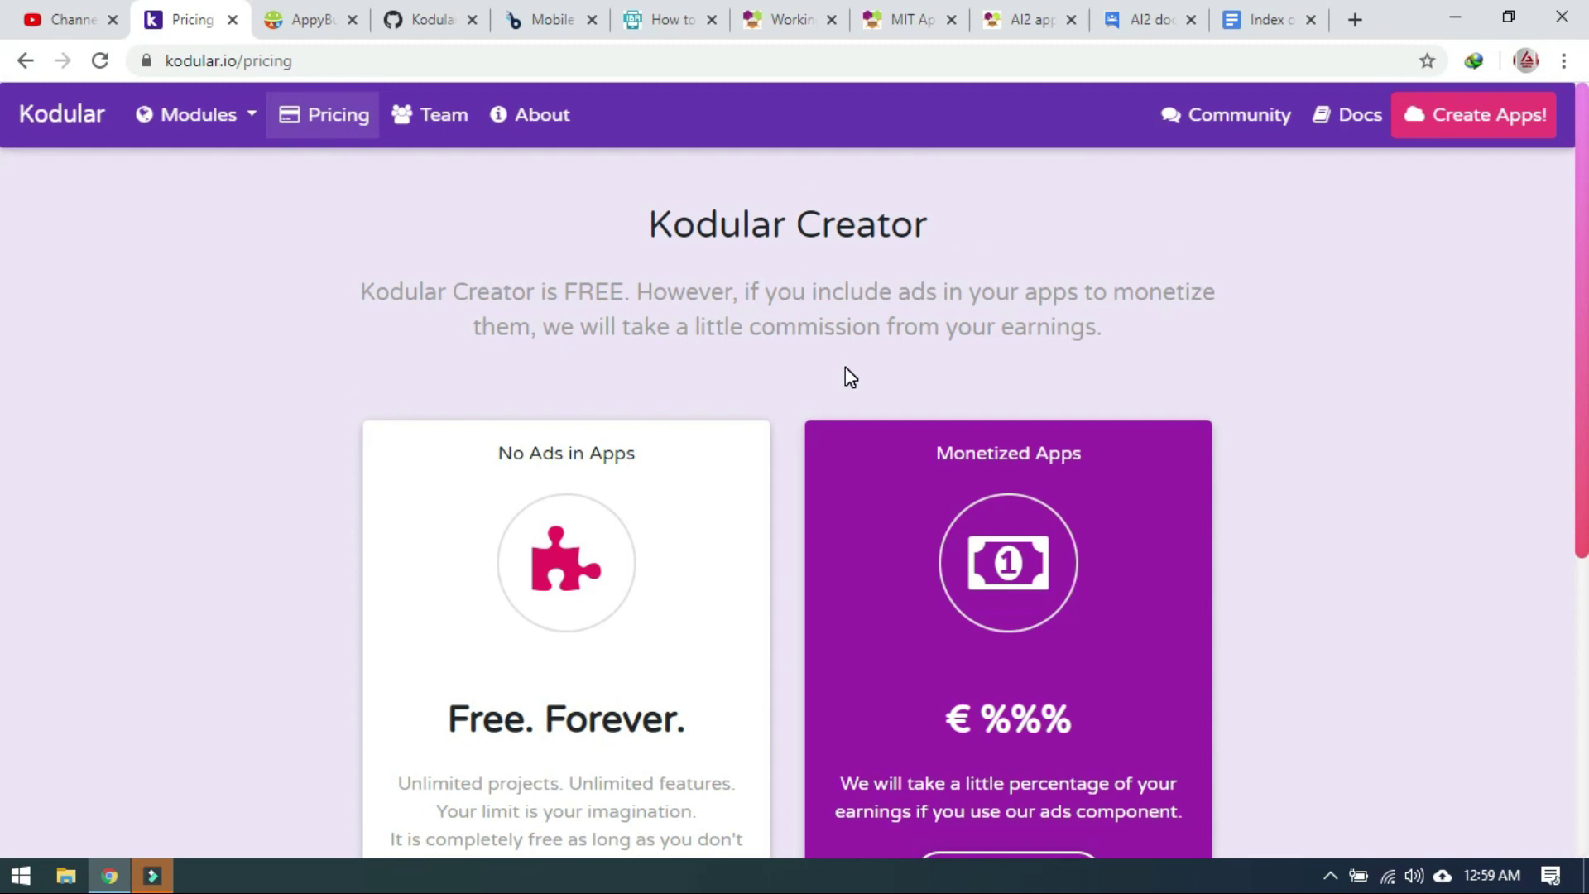
{"action": "left_click", "coordinate": [1447, 129]}
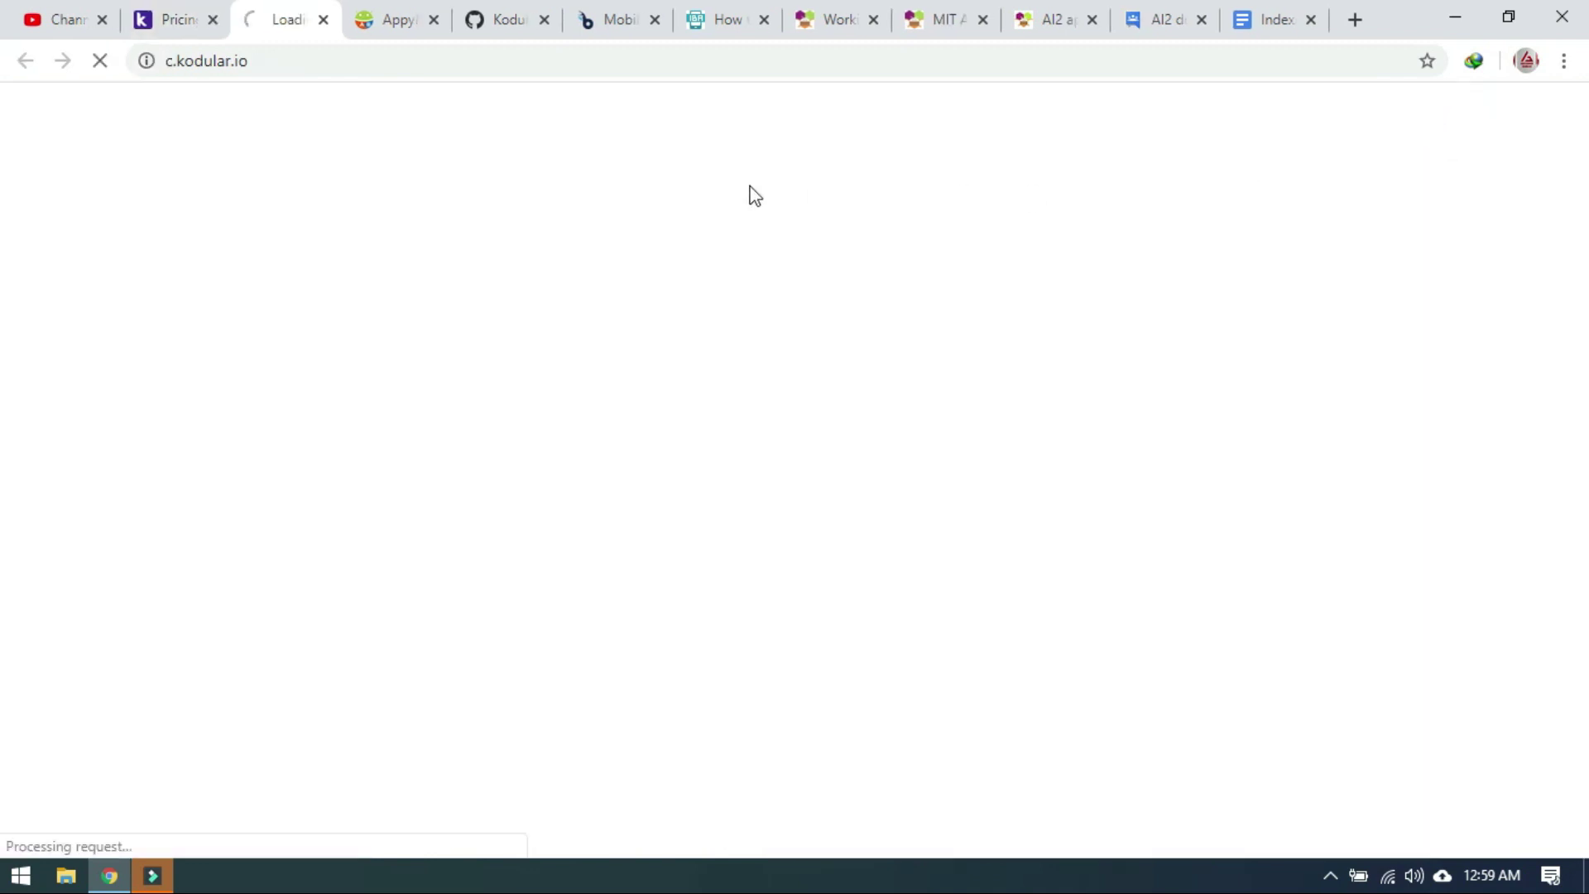
{"action": "left_click", "coordinate": [213, 19]}
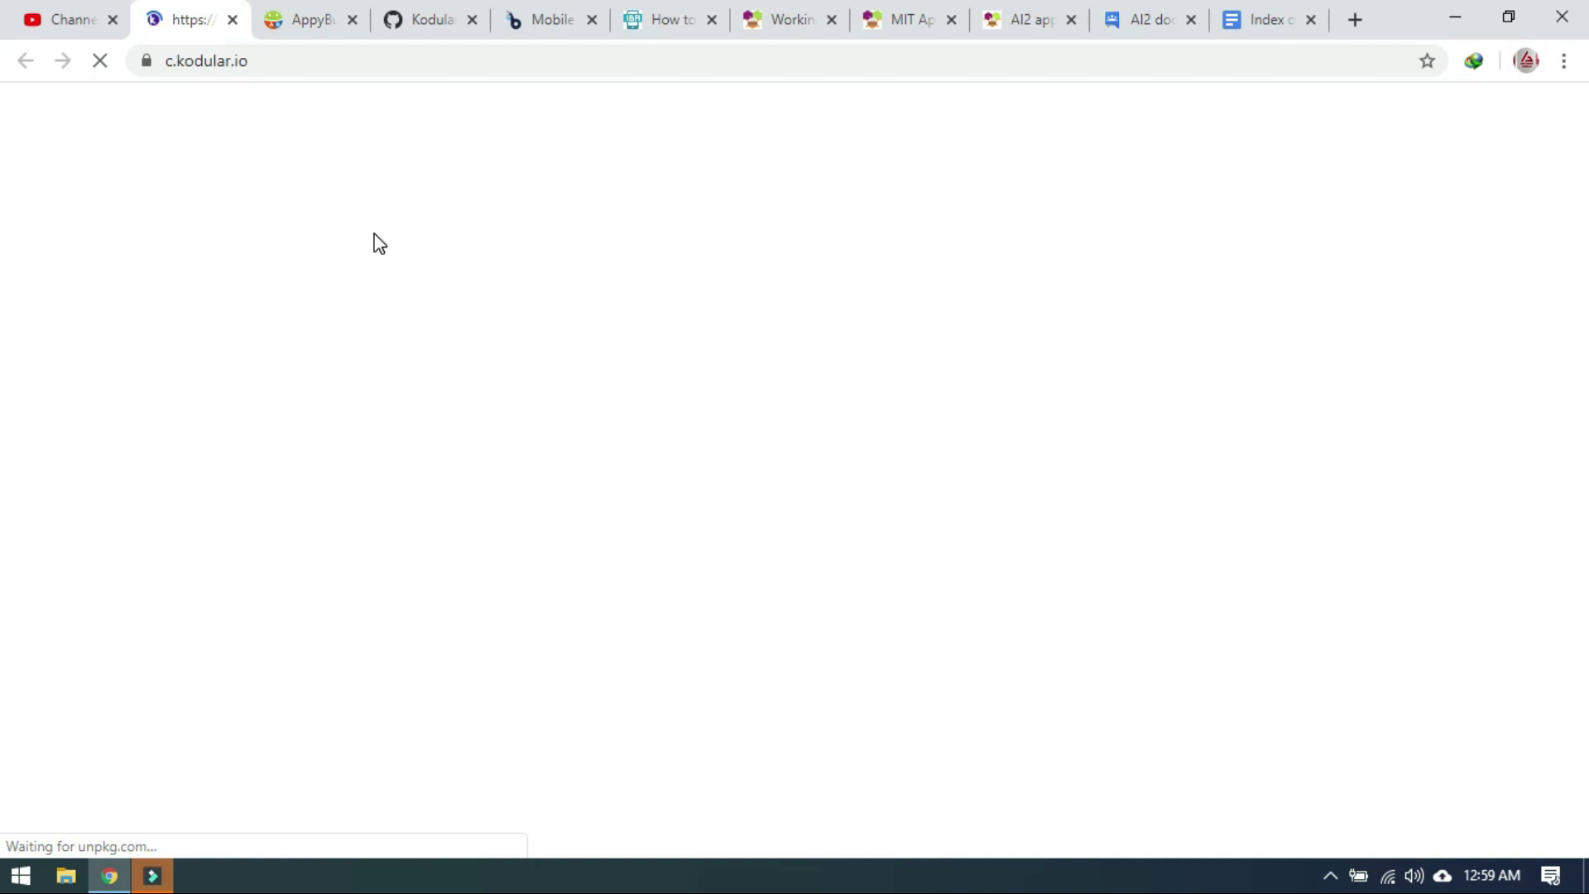
Step: Sign in to Kodular Creator with the first listed Google account, glancing at the AppyBuilder home page while it loads
{"action": "left_click", "coordinate": [308, 19]}
{"action": "left_click", "coordinate": [177, 19]}
{"action": "left_click", "coordinate": [298, 19]}
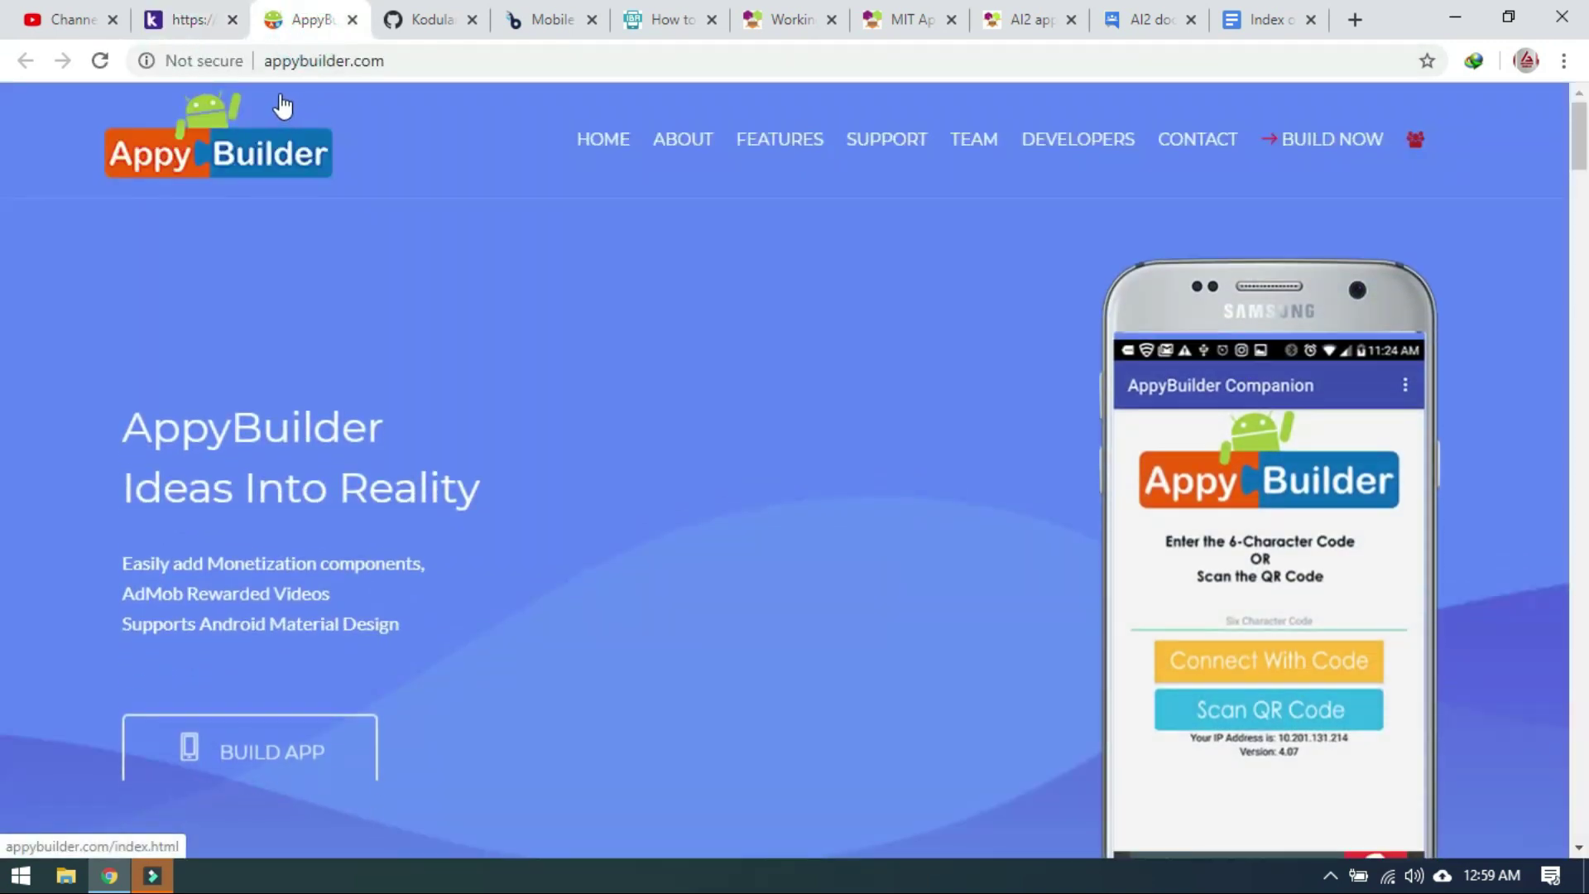
{"action": "left_click", "coordinate": [192, 19]}
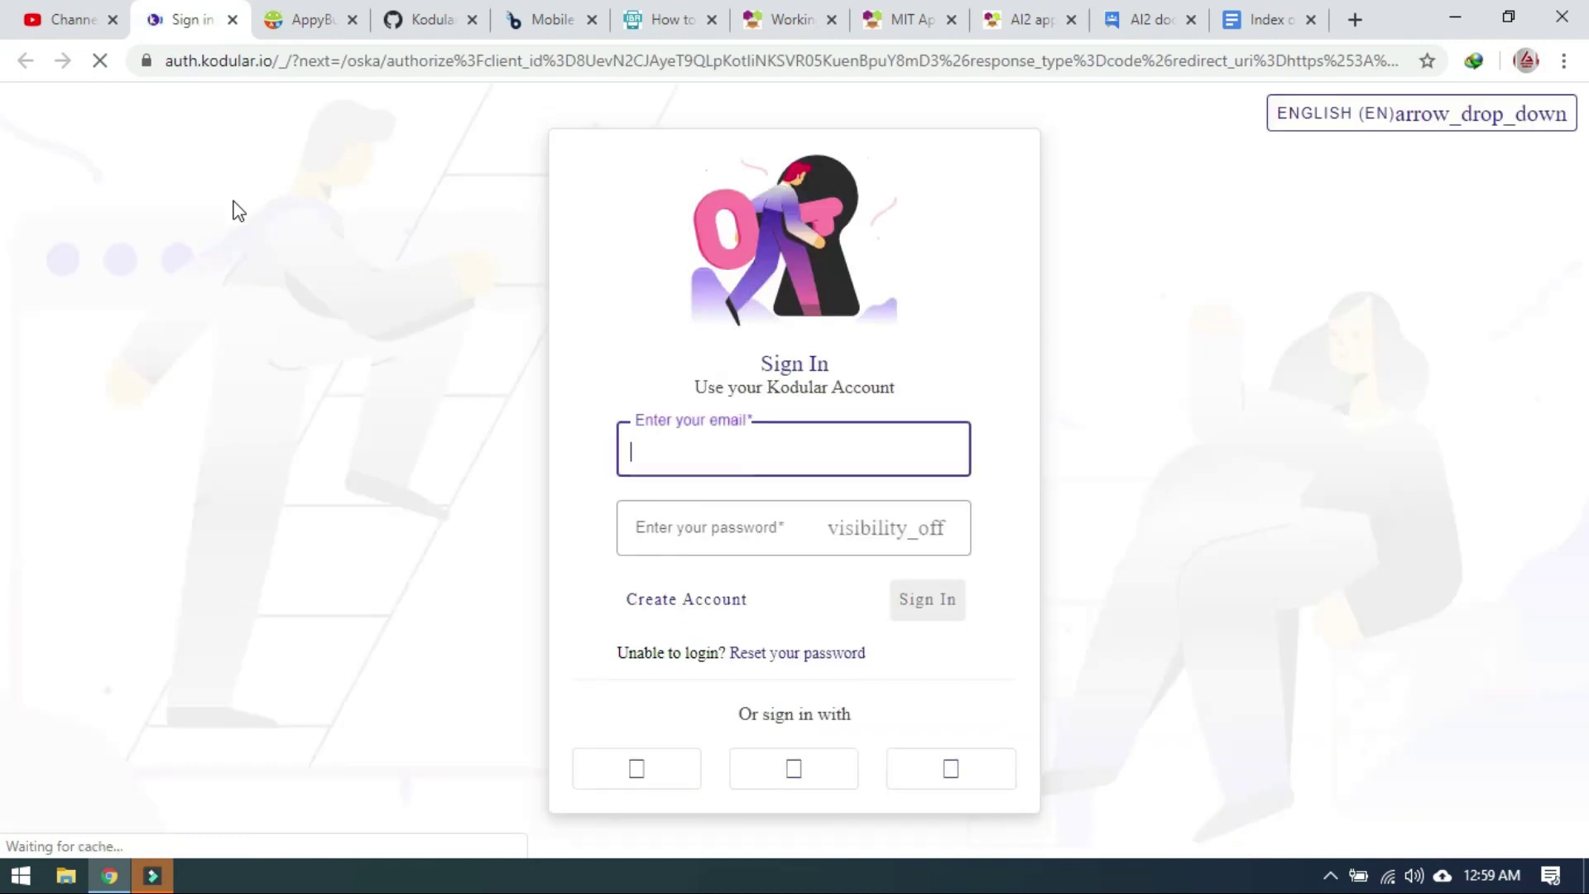
{"action": "left_click", "coordinate": [600, 790]}
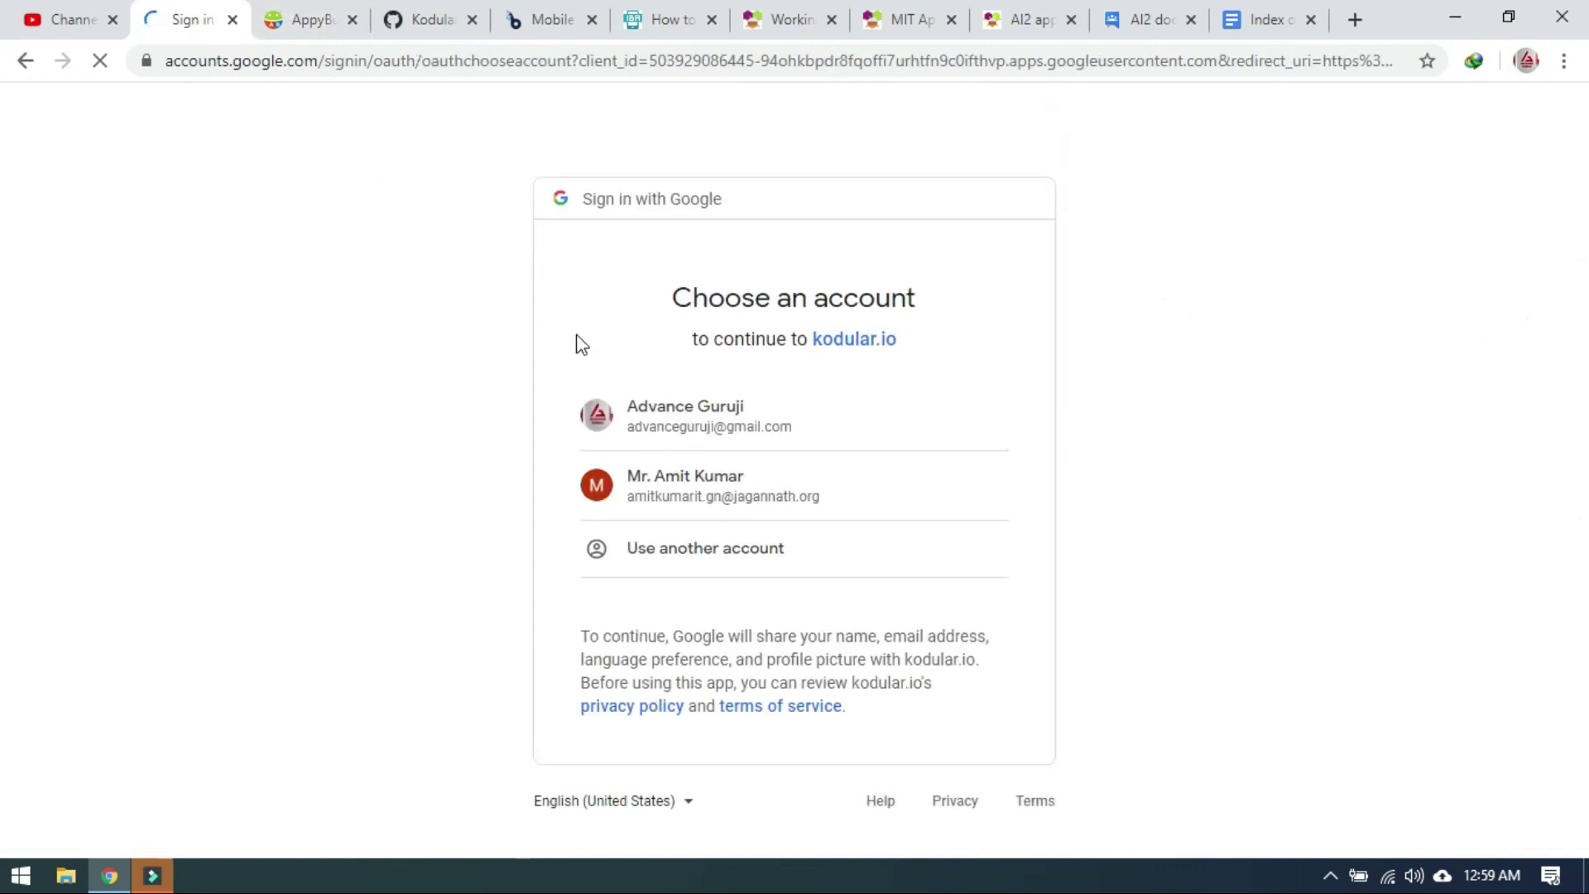
{"action": "left_click", "coordinate": [617, 410]}
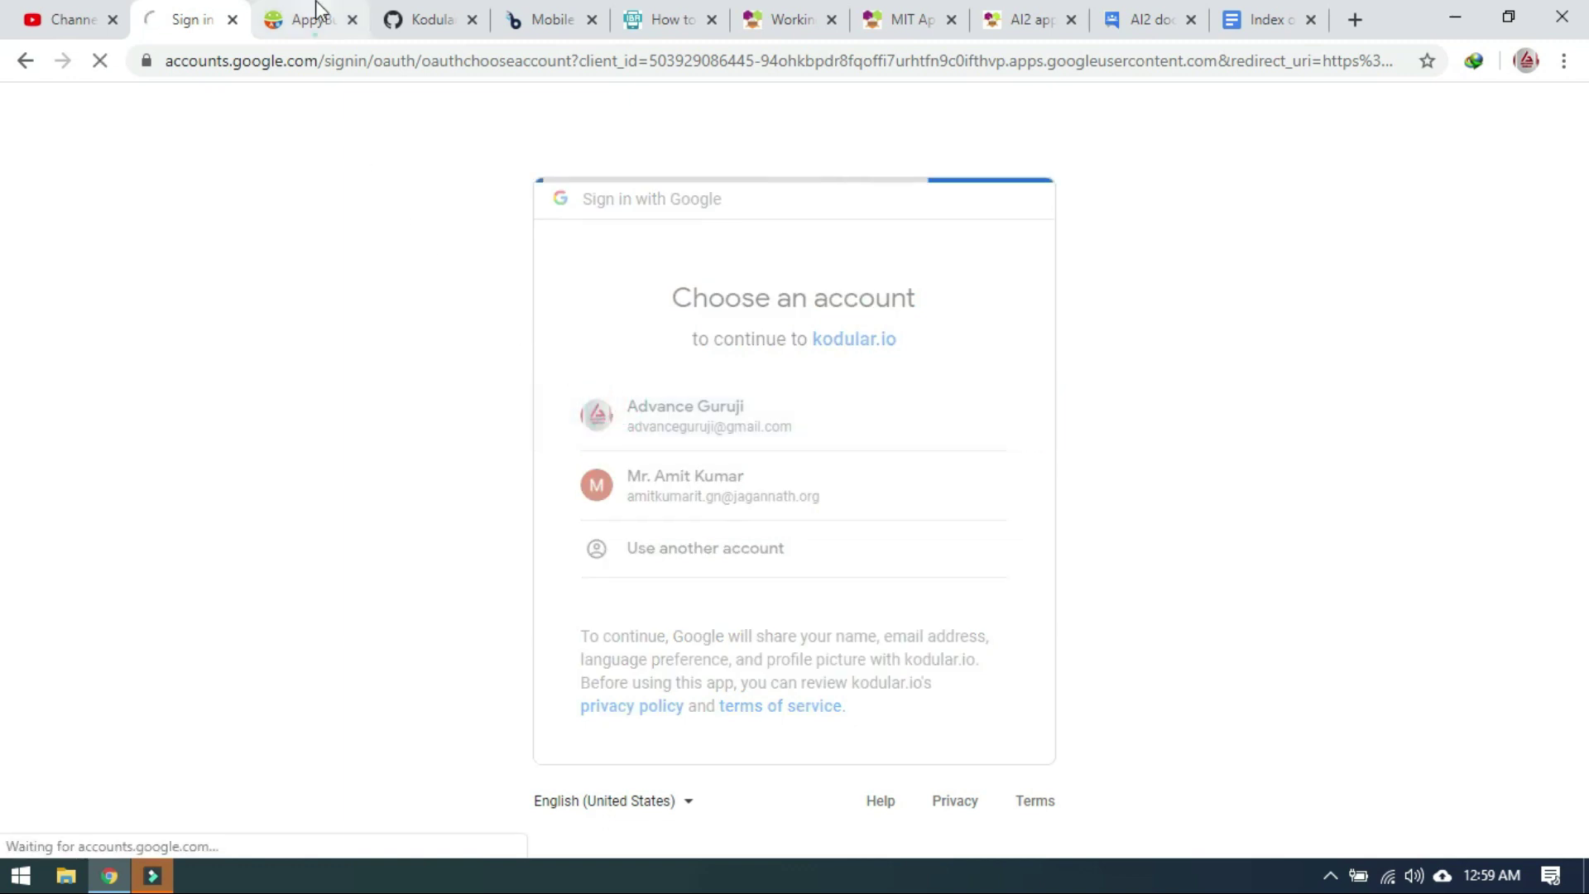
{"action": "left_click", "coordinate": [316, 17]}
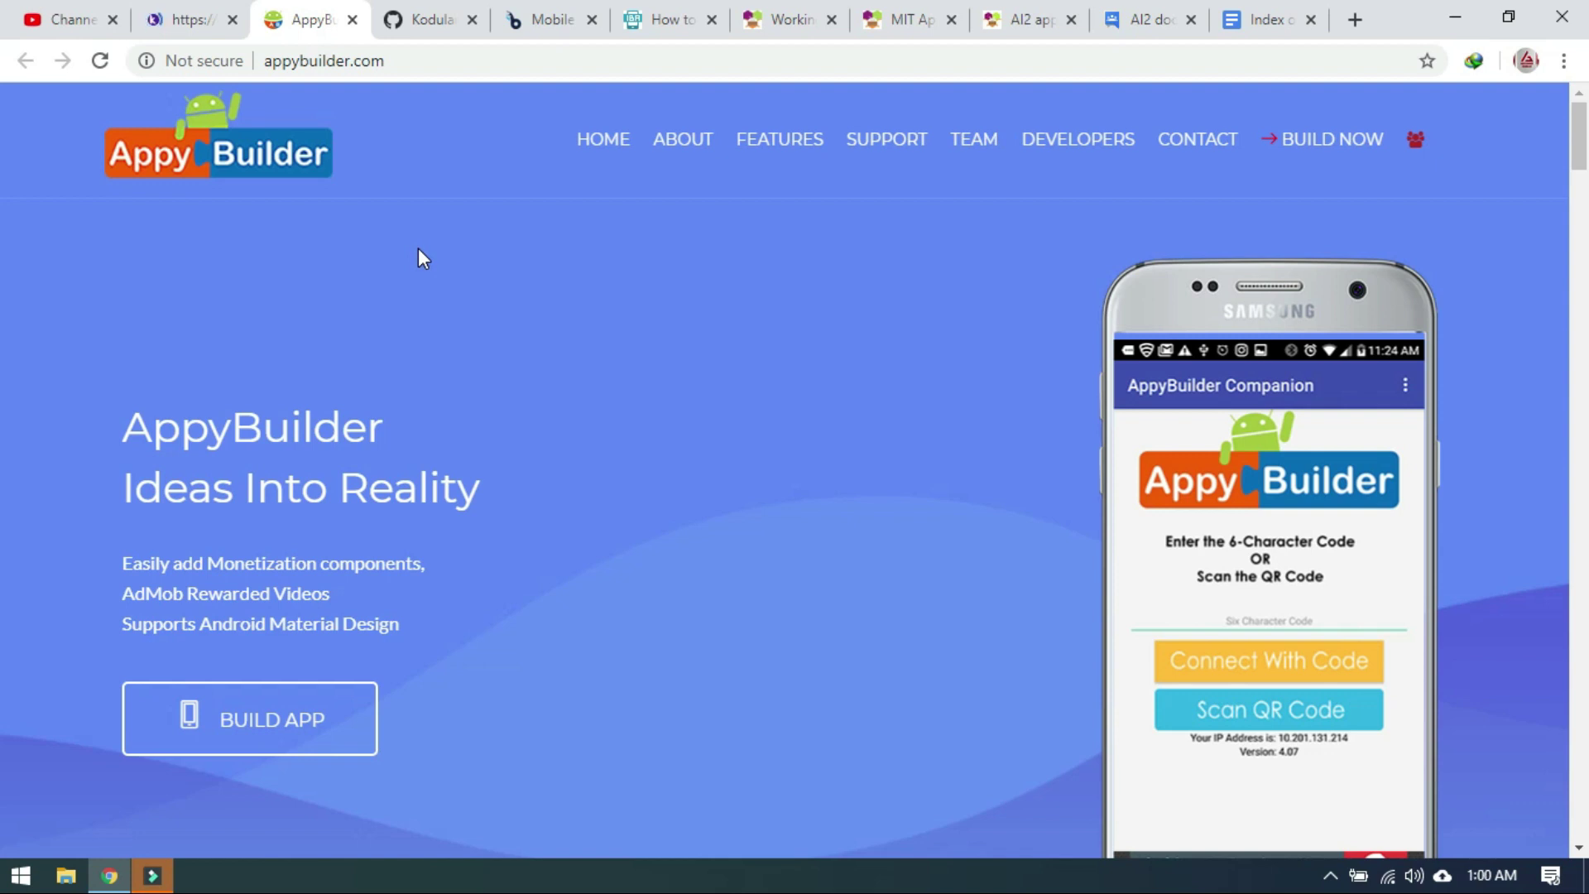
{"action": "left_click", "coordinate": [195, 11]}
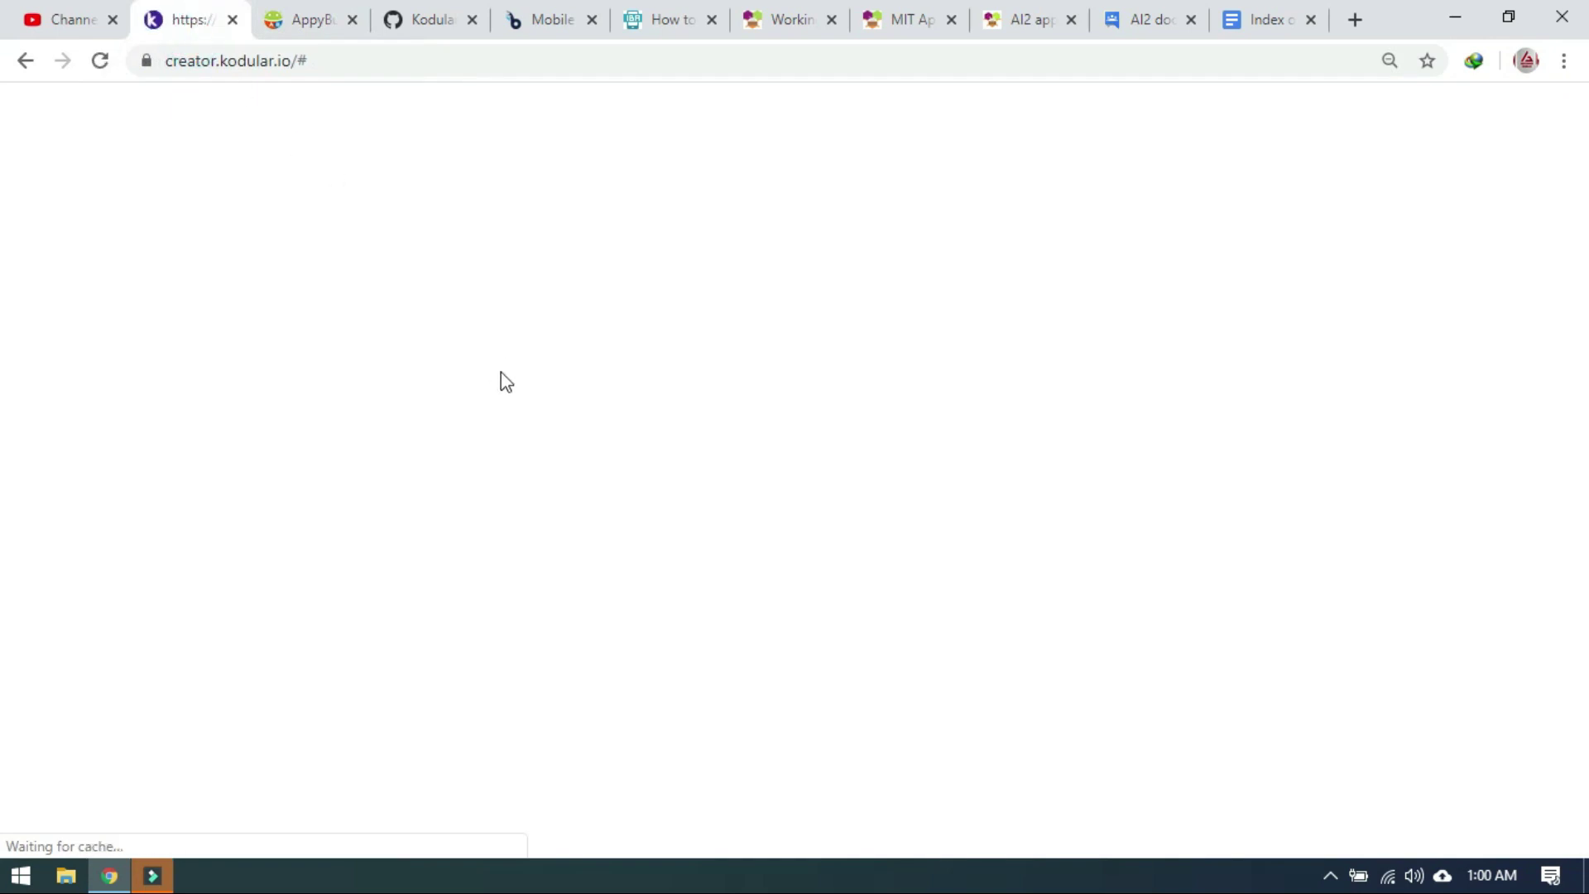
{"action": "left_click", "coordinate": [364, 7]}
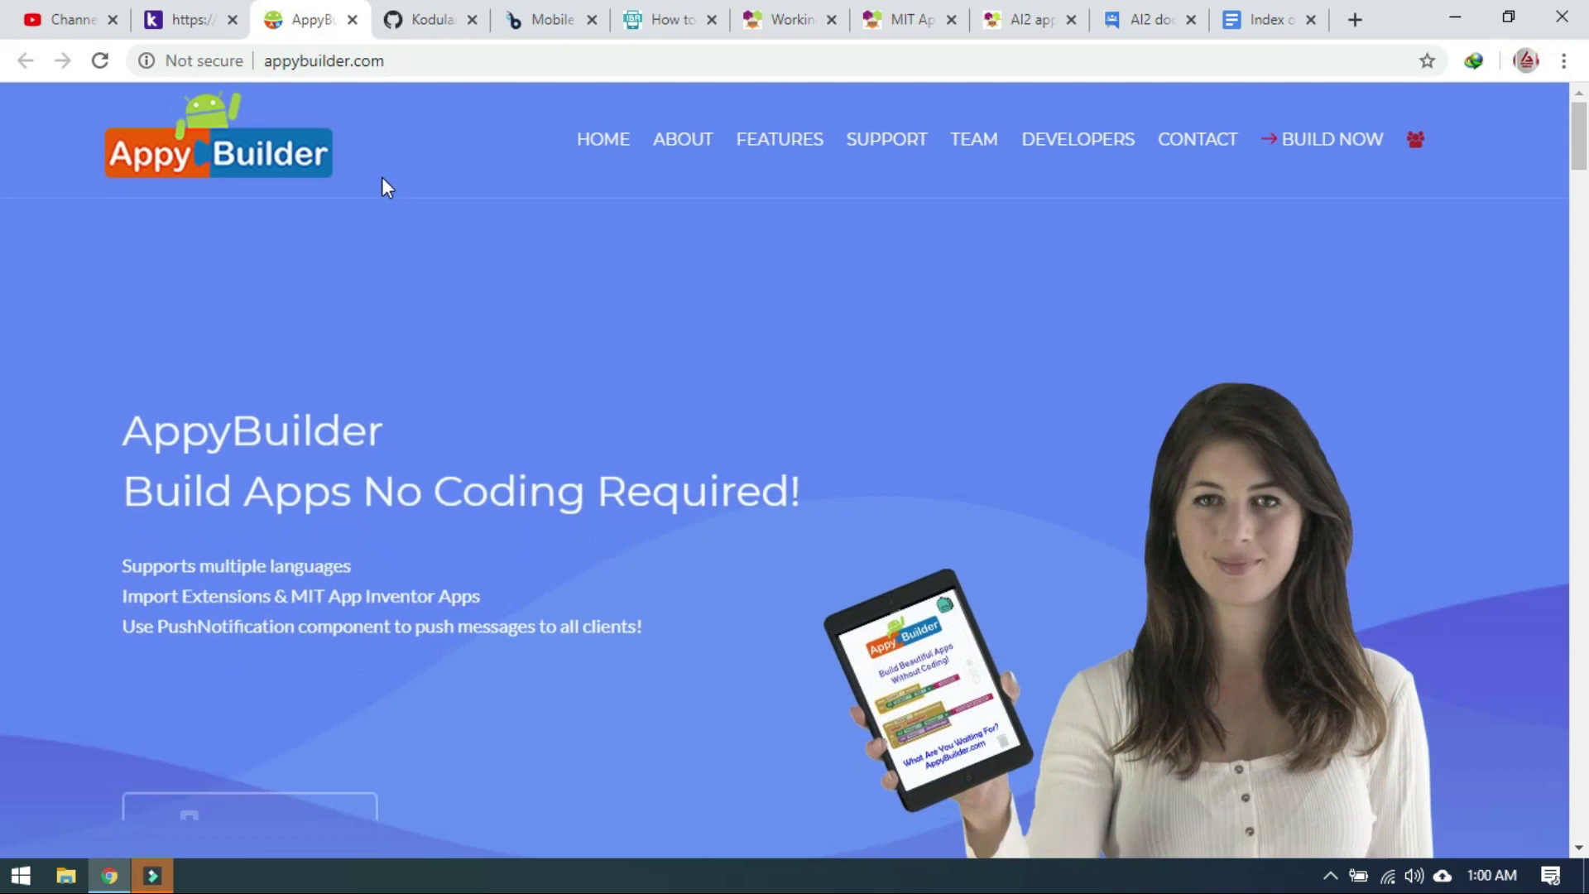
Step: Look over Kodular's GitHub organization page, including its profile header, pinned repositories and repository list
{"action": "left_click", "coordinate": [449, 33]}
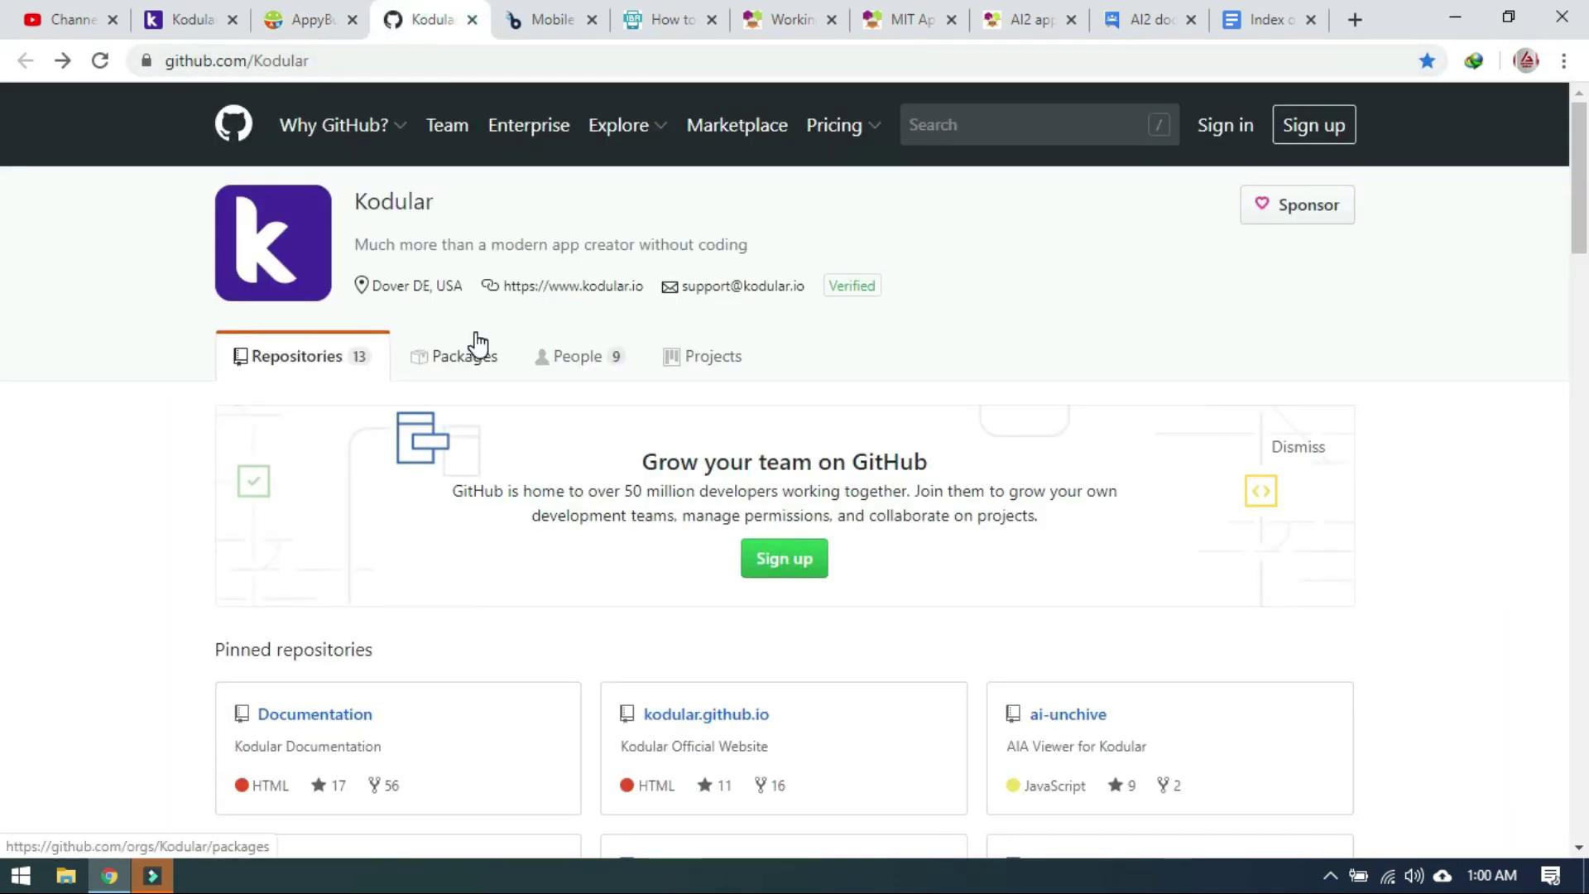
{"action": "scroll", "coordinate": [477, 341], "scroll_direction": "down", "scroll_amount": 6}
{"action": "scroll", "coordinate": [464, 359], "scroll_direction": "up", "scroll_amount": 6}
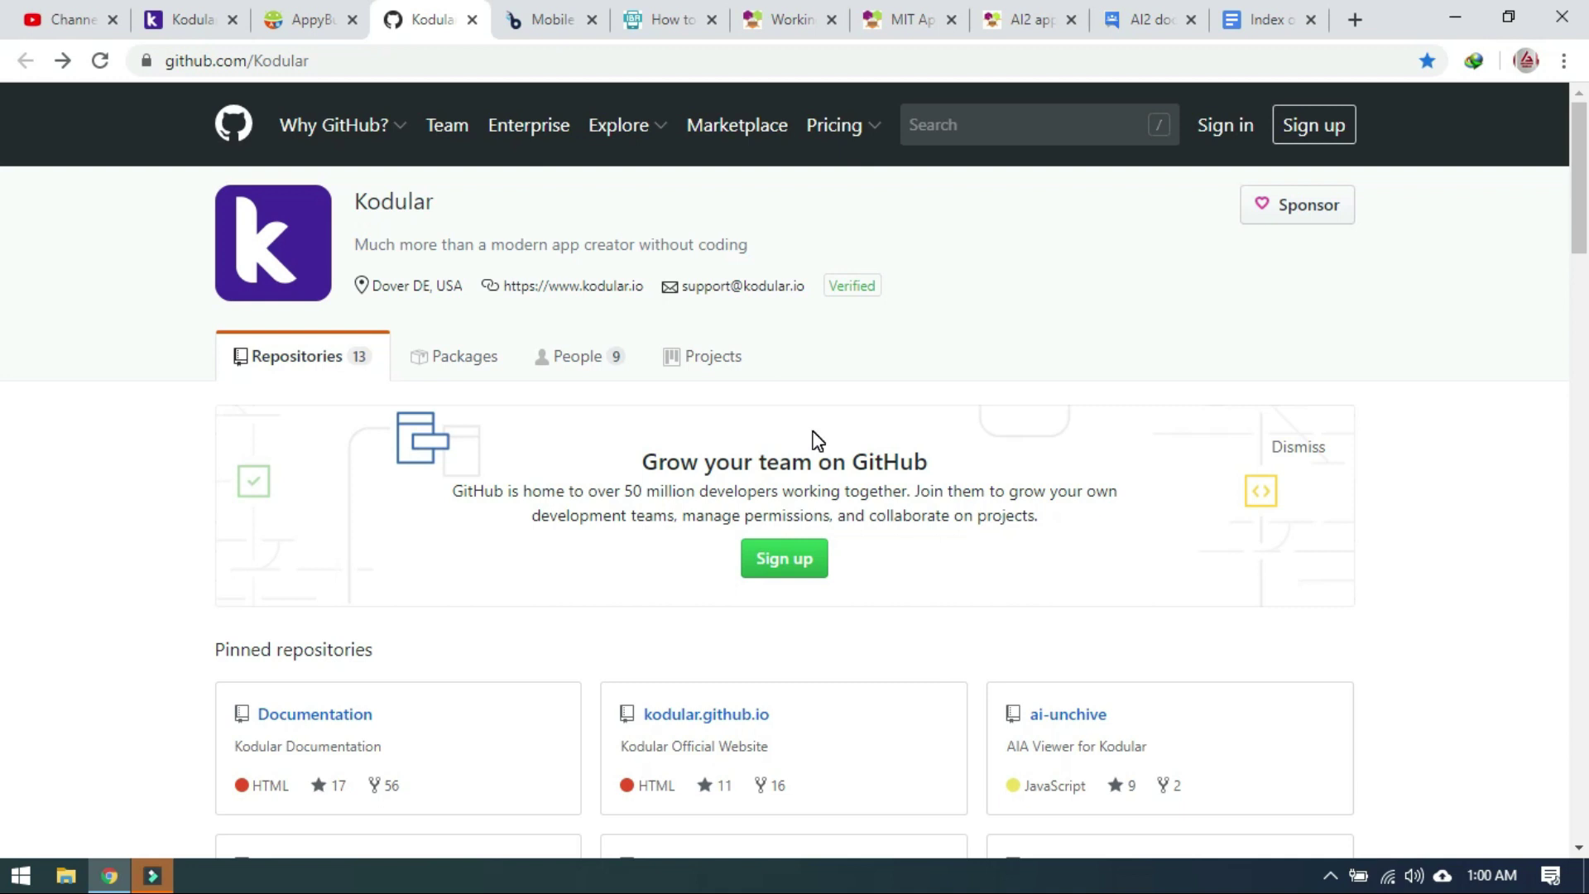
{"action": "scroll", "coordinate": [812, 440], "scroll_direction": "down", "scroll_amount": 2}
{"action": "scroll", "coordinate": [765, 278], "scroll_direction": "up", "scroll_amount": 1}
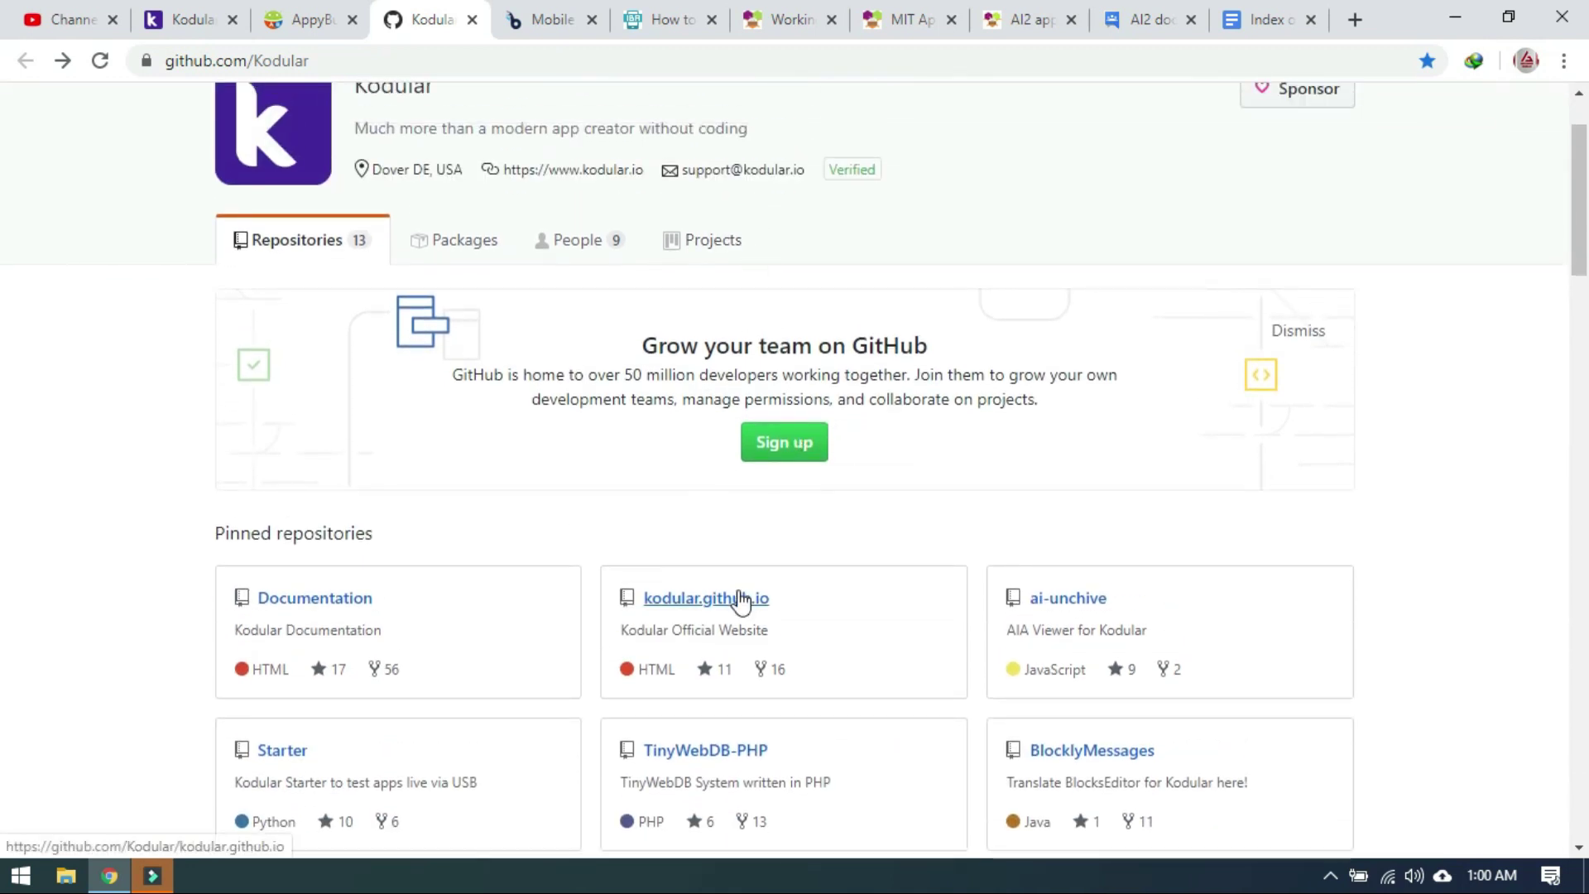
{"action": "scroll", "coordinate": [602, 723], "scroll_direction": "down", "scroll_amount": 4}
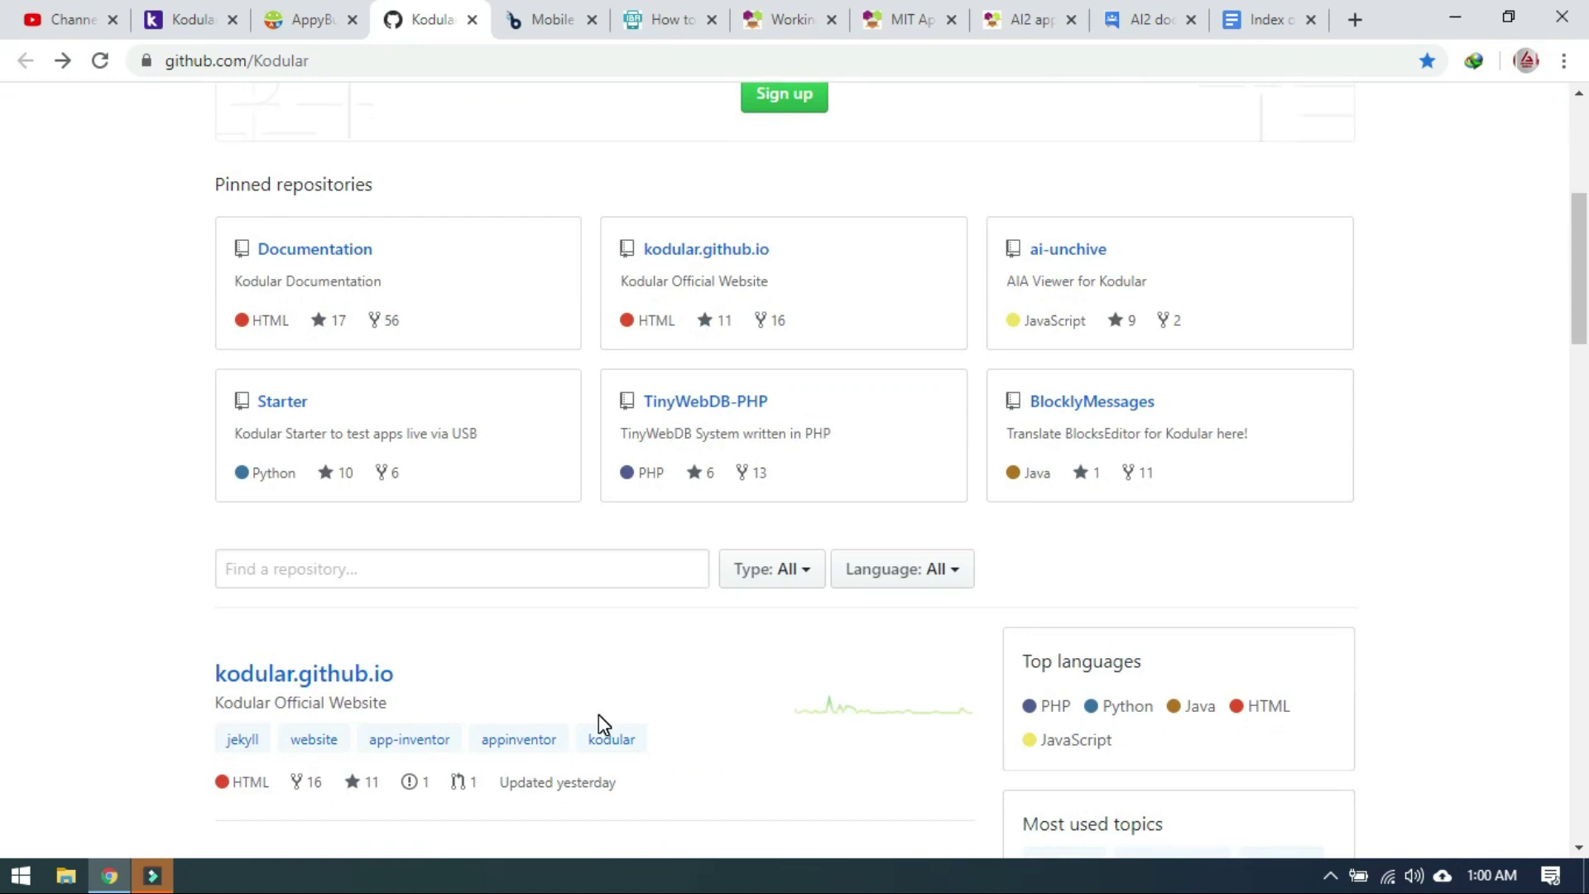
{"action": "scroll", "coordinate": [598, 713], "scroll_direction": "up", "scroll_amount": 5}
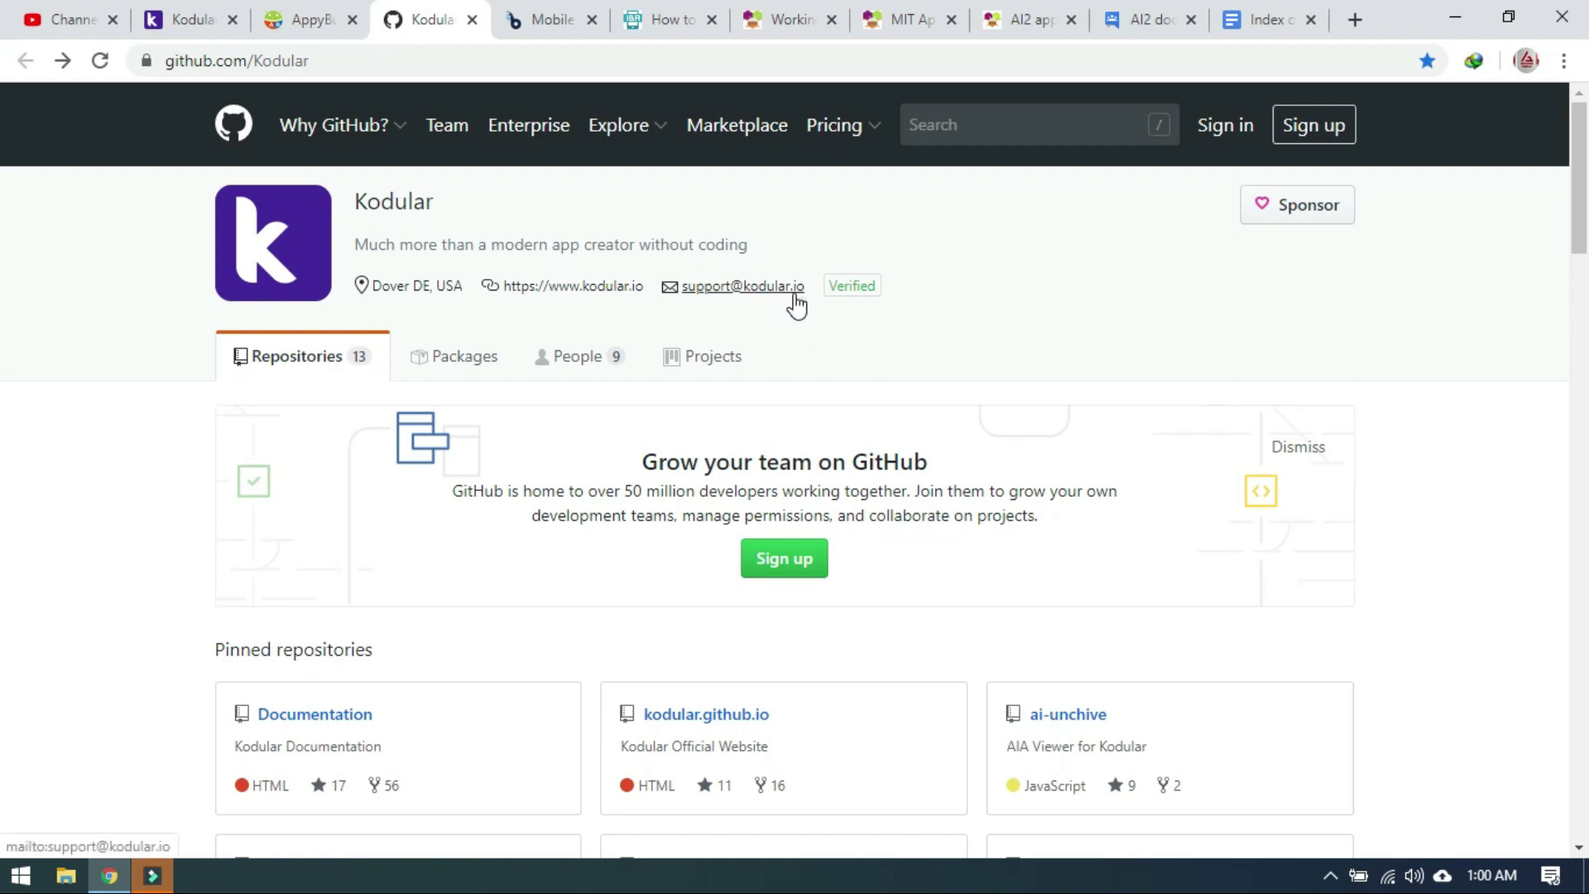
{"action": "scroll", "coordinate": [793, 315], "scroll_direction": "down", "scroll_amount": 5}
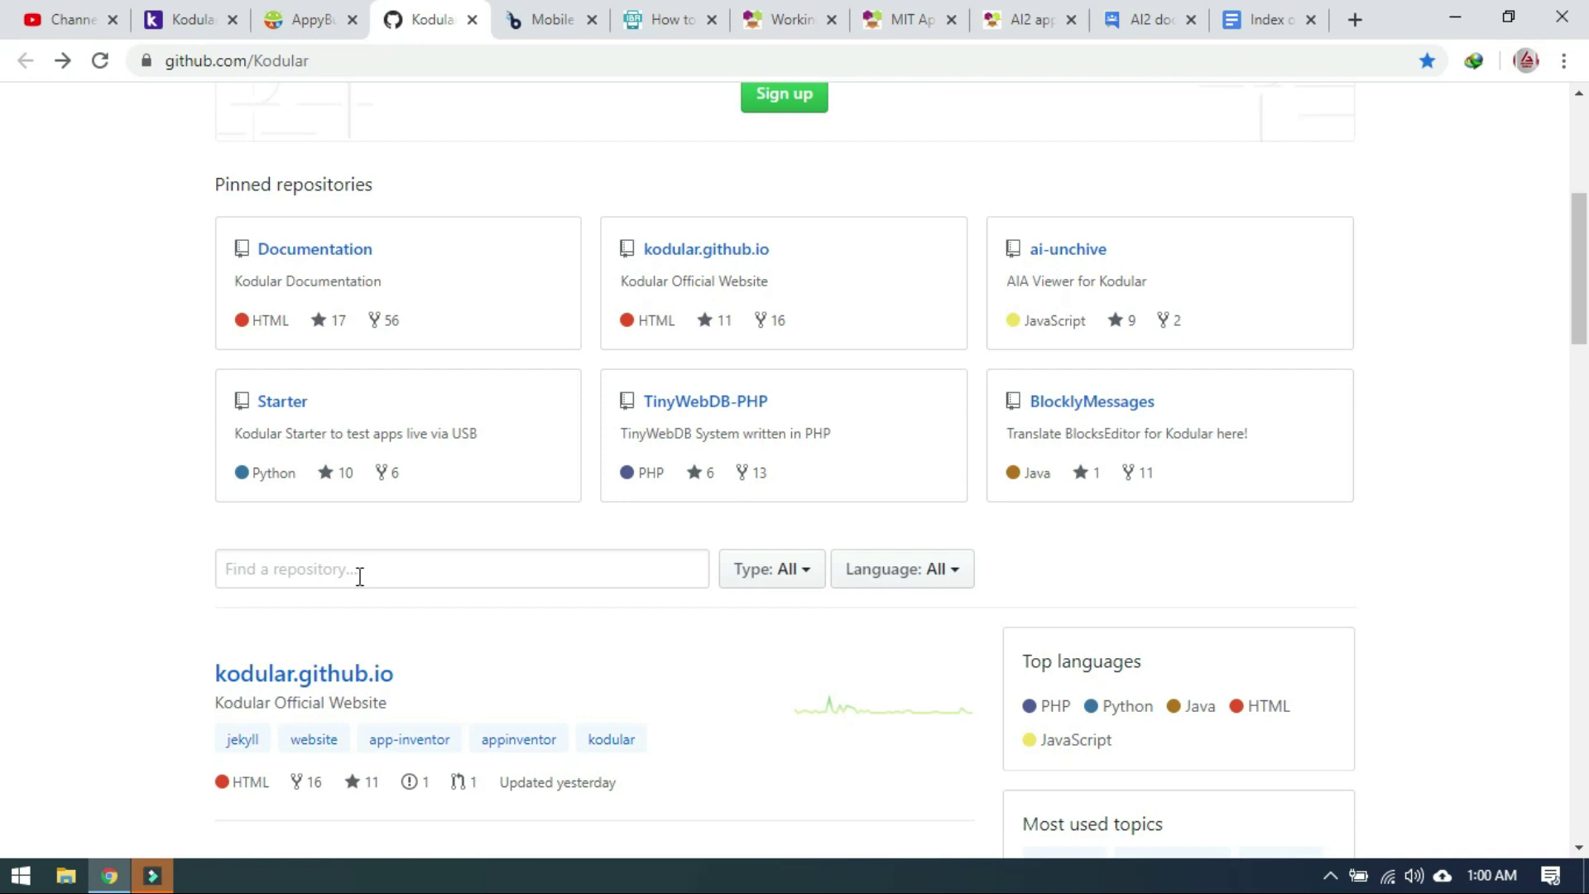
Step: Open the LICENSE file in Kodular's Documentation repository and read through the license terms
{"action": "left_click", "coordinate": [319, 253]}
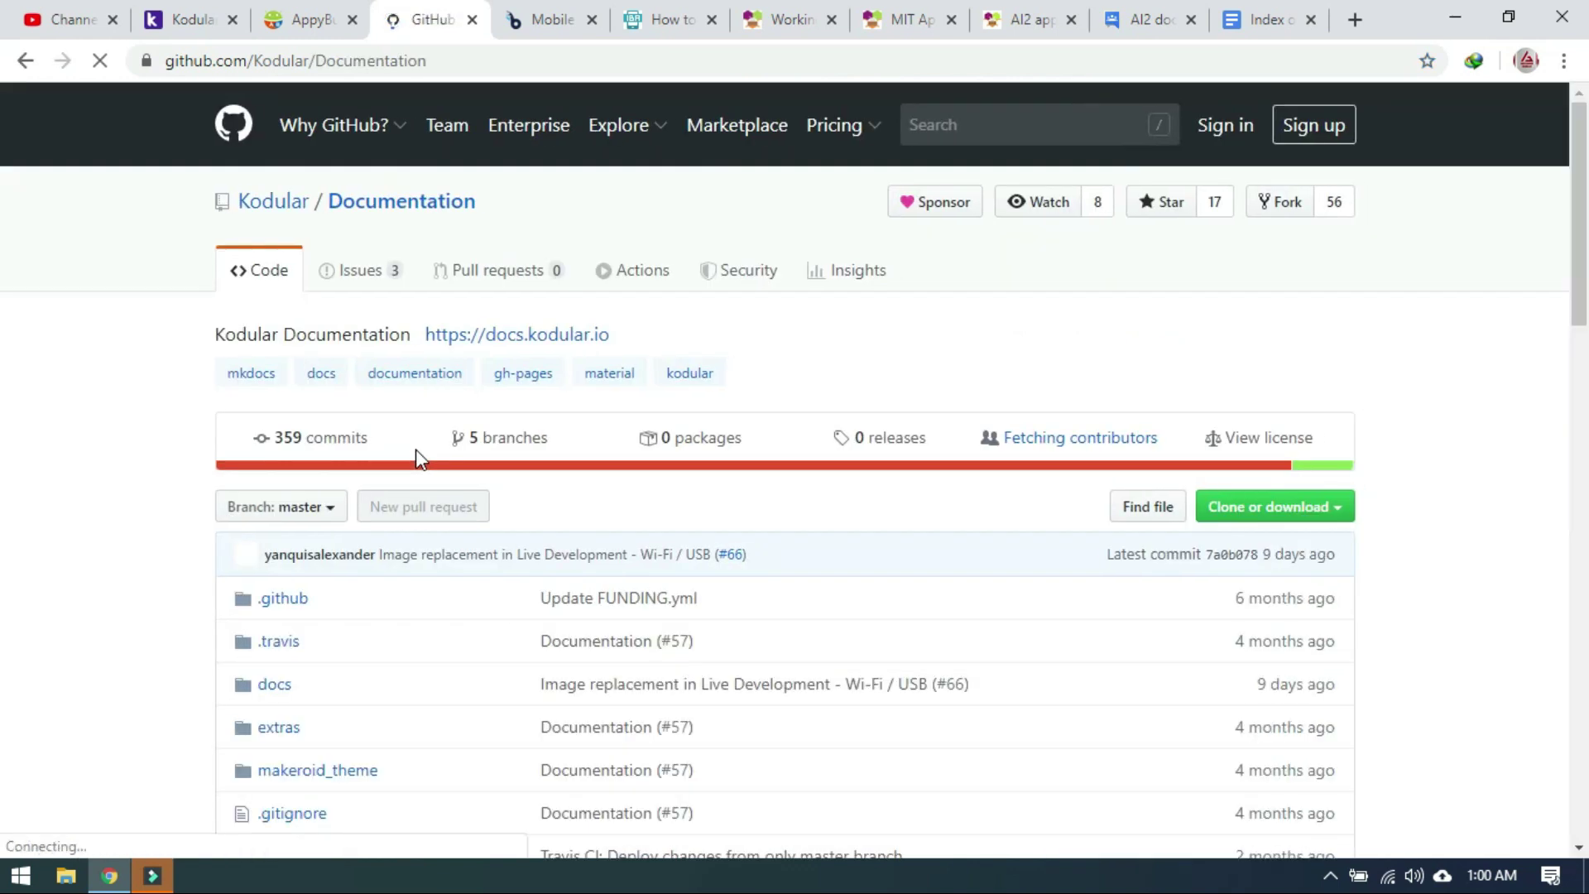
{"action": "scroll", "coordinate": [405, 471], "scroll_direction": "down", "scroll_amount": 6}
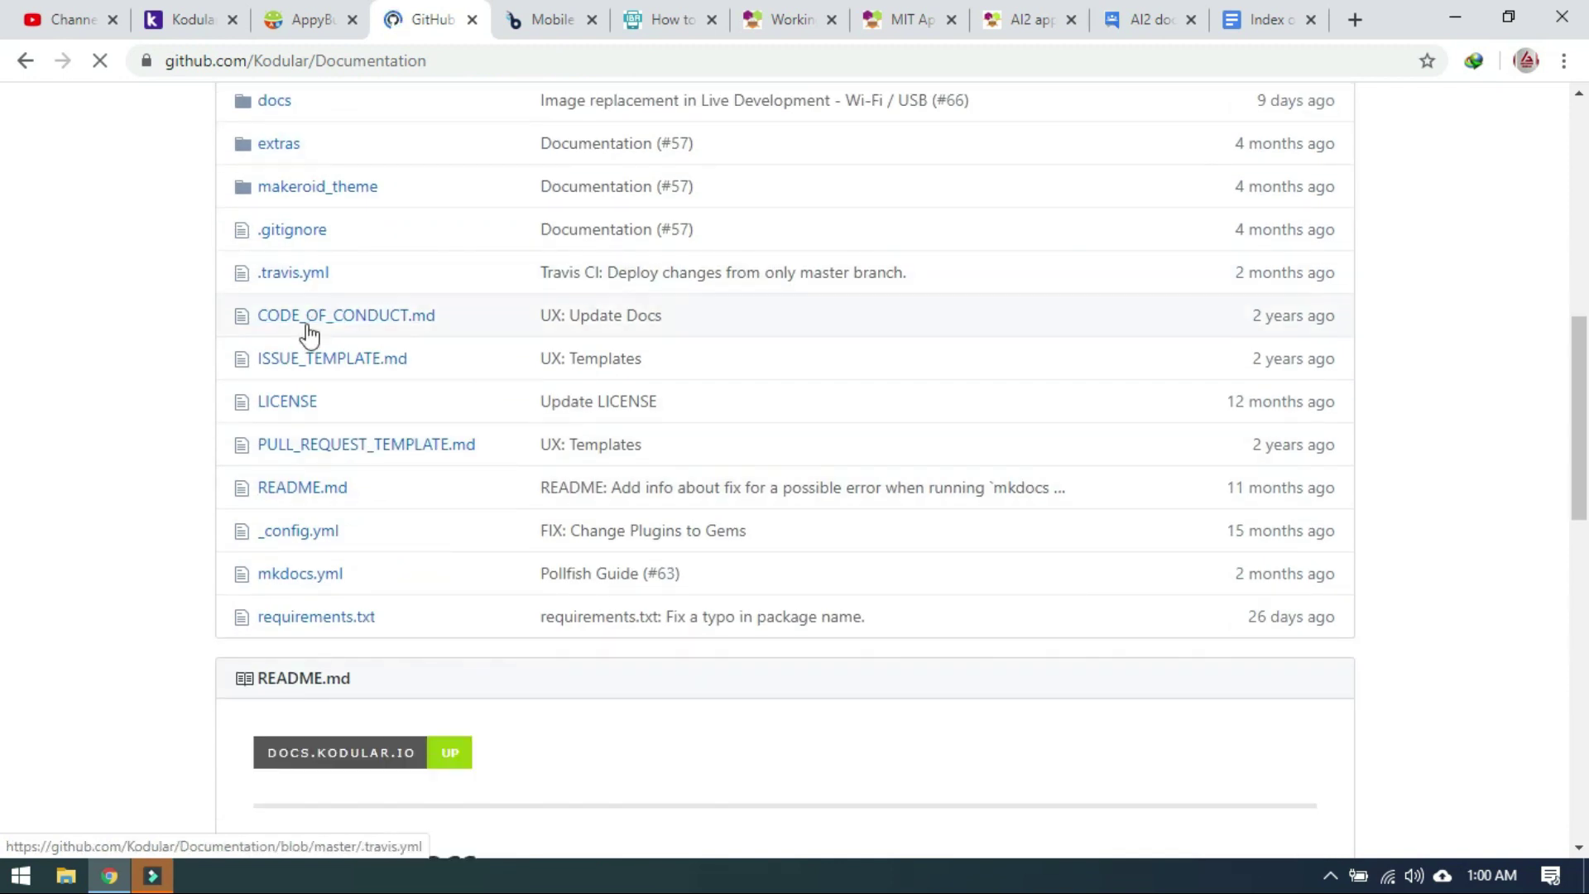
{"action": "left_click", "coordinate": [285, 403]}
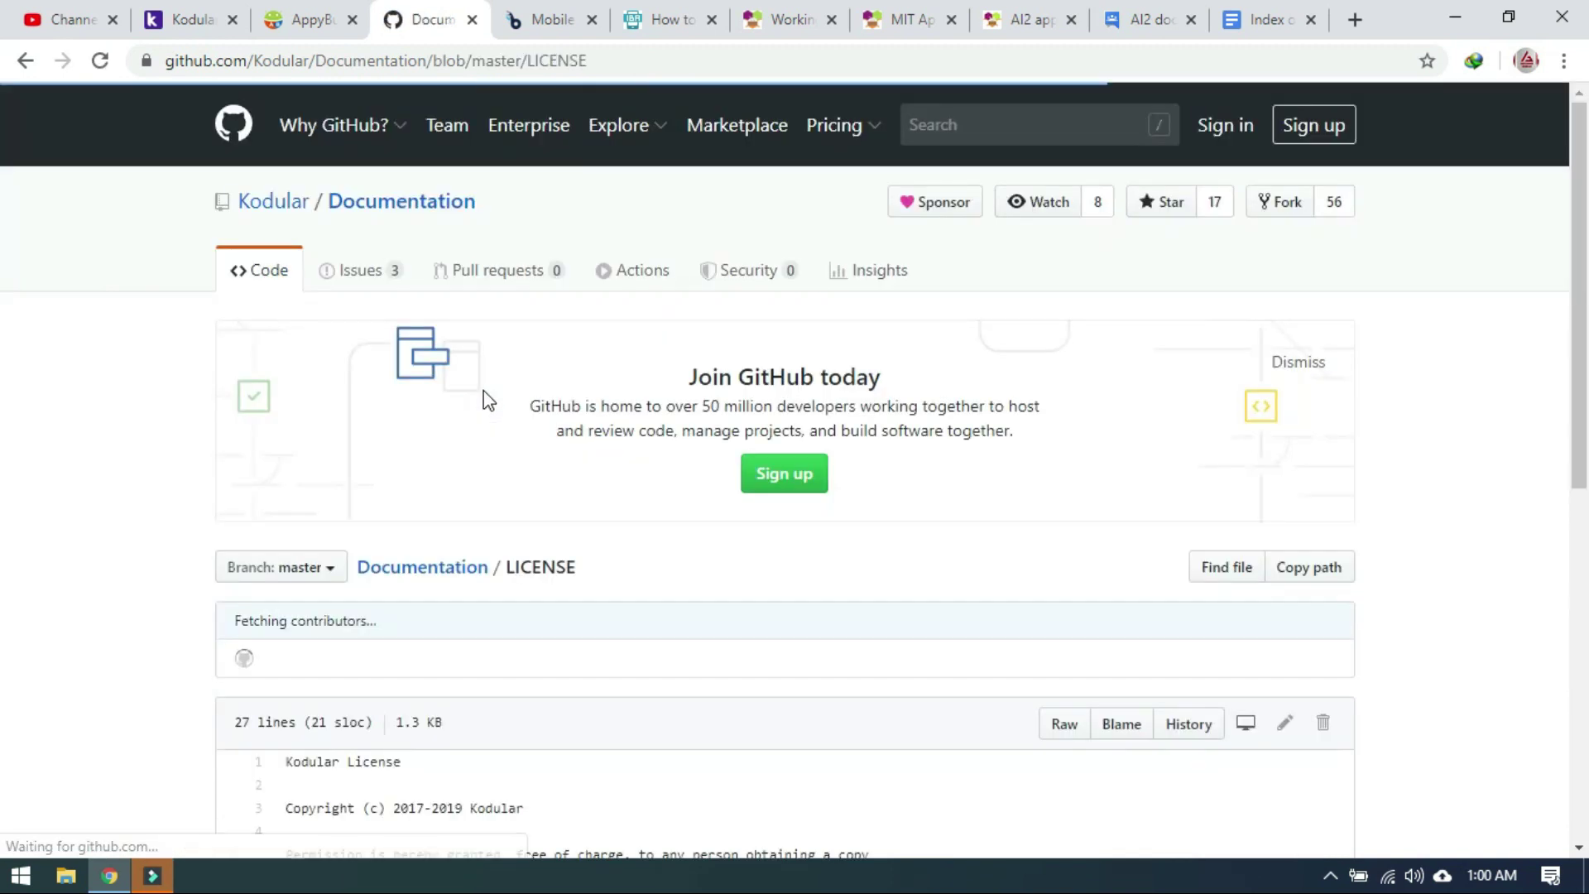
{"action": "scroll", "coordinate": [484, 396], "scroll_direction": "down", "scroll_amount": 5}
{"action": "scroll", "coordinate": [381, 451], "scroll_direction": "down", "scroll_amount": 3}
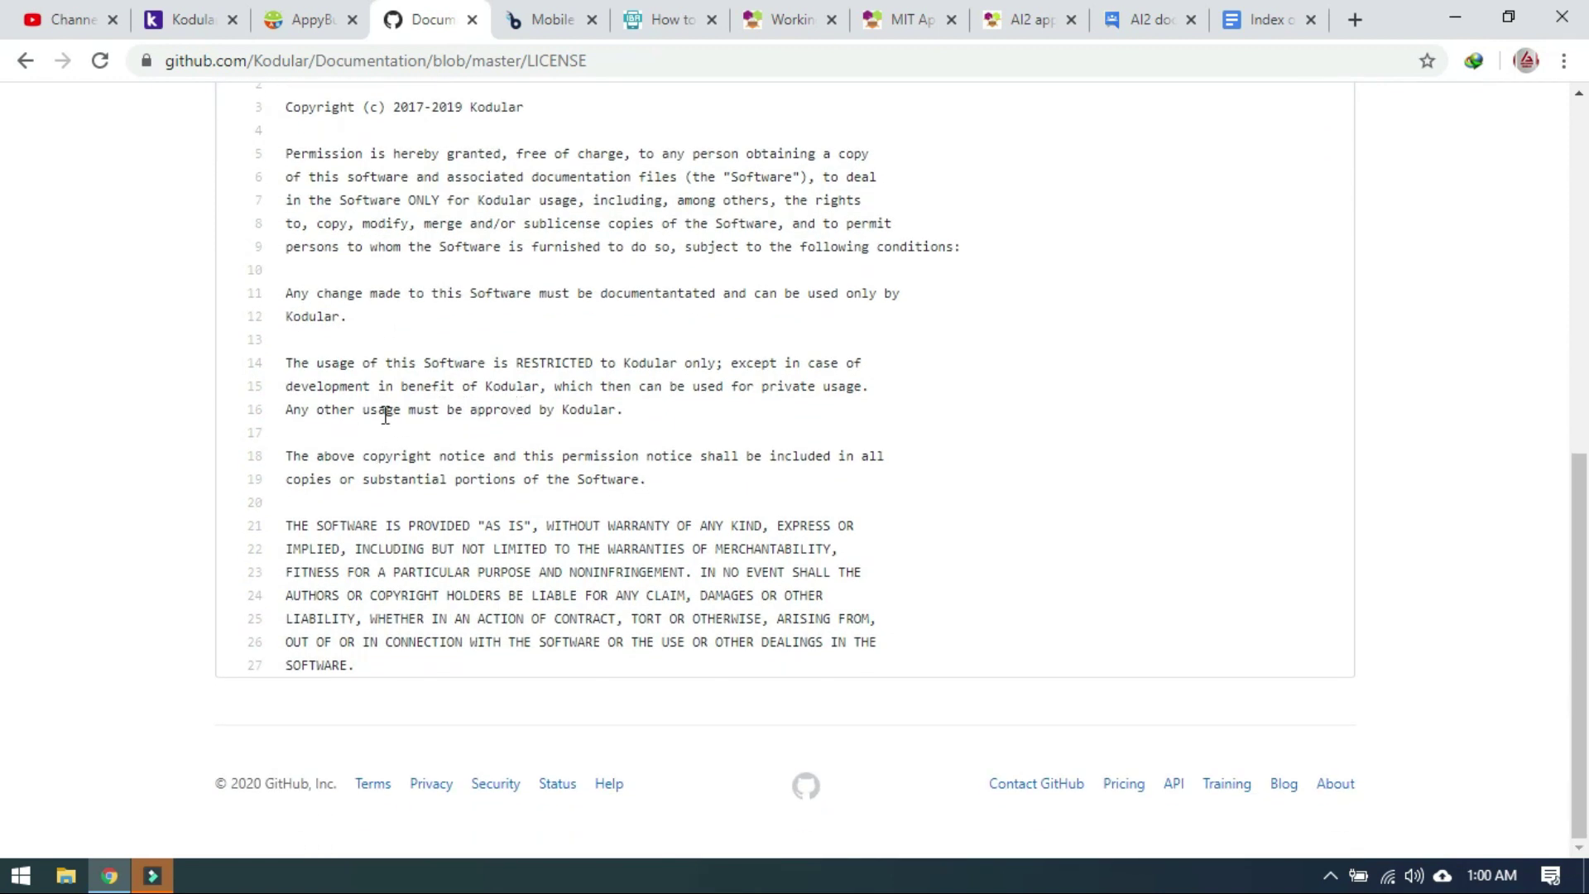
{"action": "scroll", "coordinate": [494, 469], "scroll_direction": "up", "scroll_amount": 2}
{"action": "scroll", "coordinate": [495, 469], "scroll_direction": "up", "scroll_amount": 1}
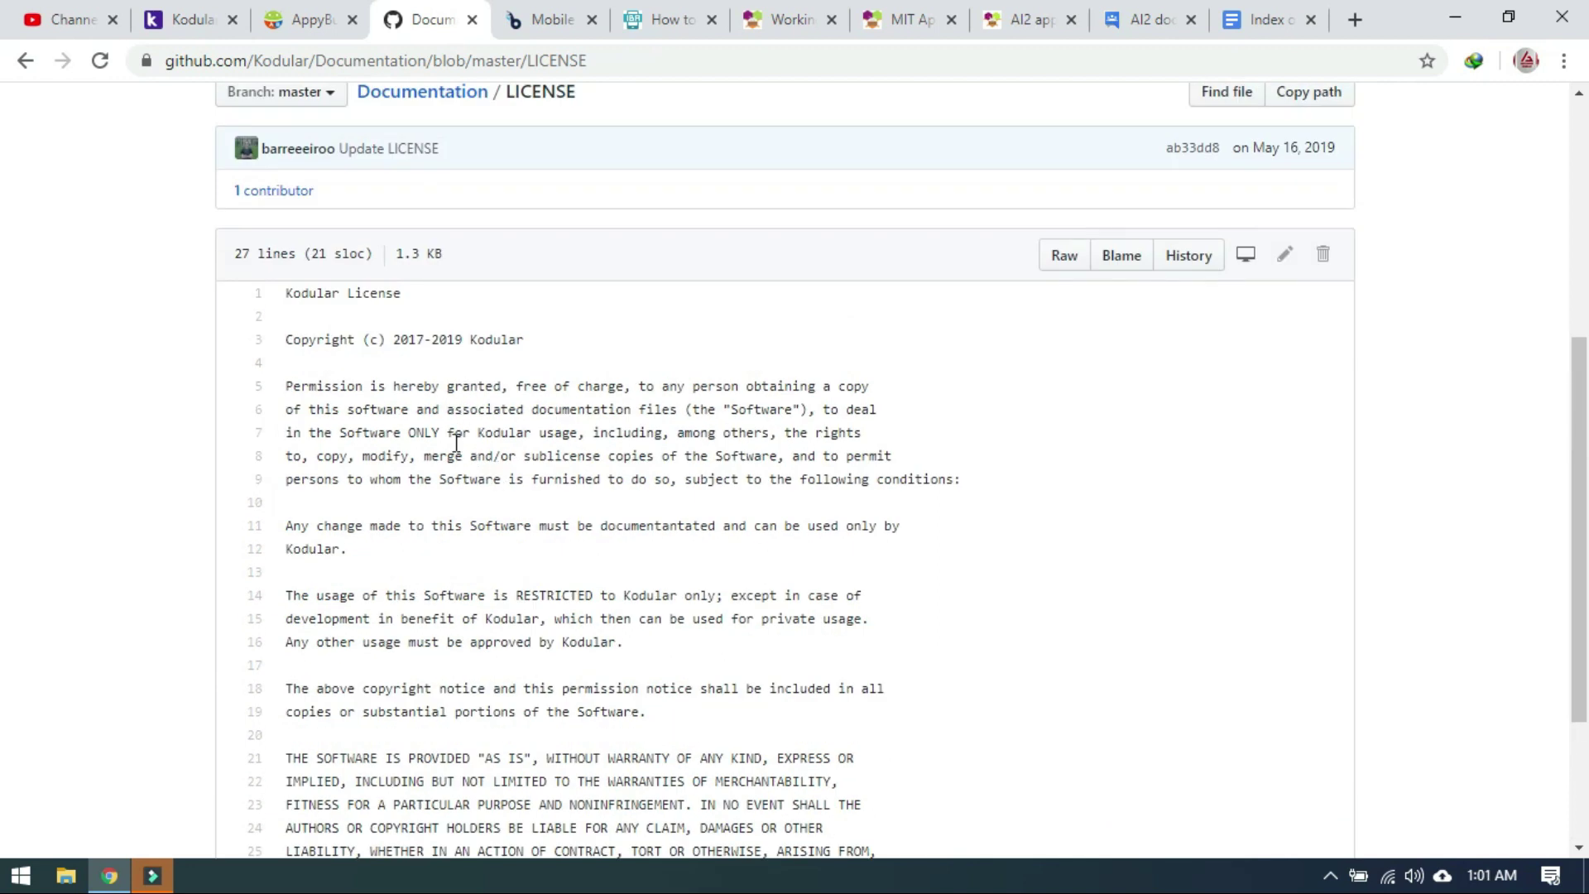
Step: Highlight the Kodular License clause restricting usage of the software to Kodular only, and return to the start of the file
{"action": "scroll", "coordinate": [478, 571], "scroll_direction": "down", "scroll_amount": 1}
{"action": "left_click_drag", "start_coordinate": [462, 480], "coordinate": [703, 495]}
{"action": "left_click_drag", "start_coordinate": [302, 480], "coordinate": [717, 487]}
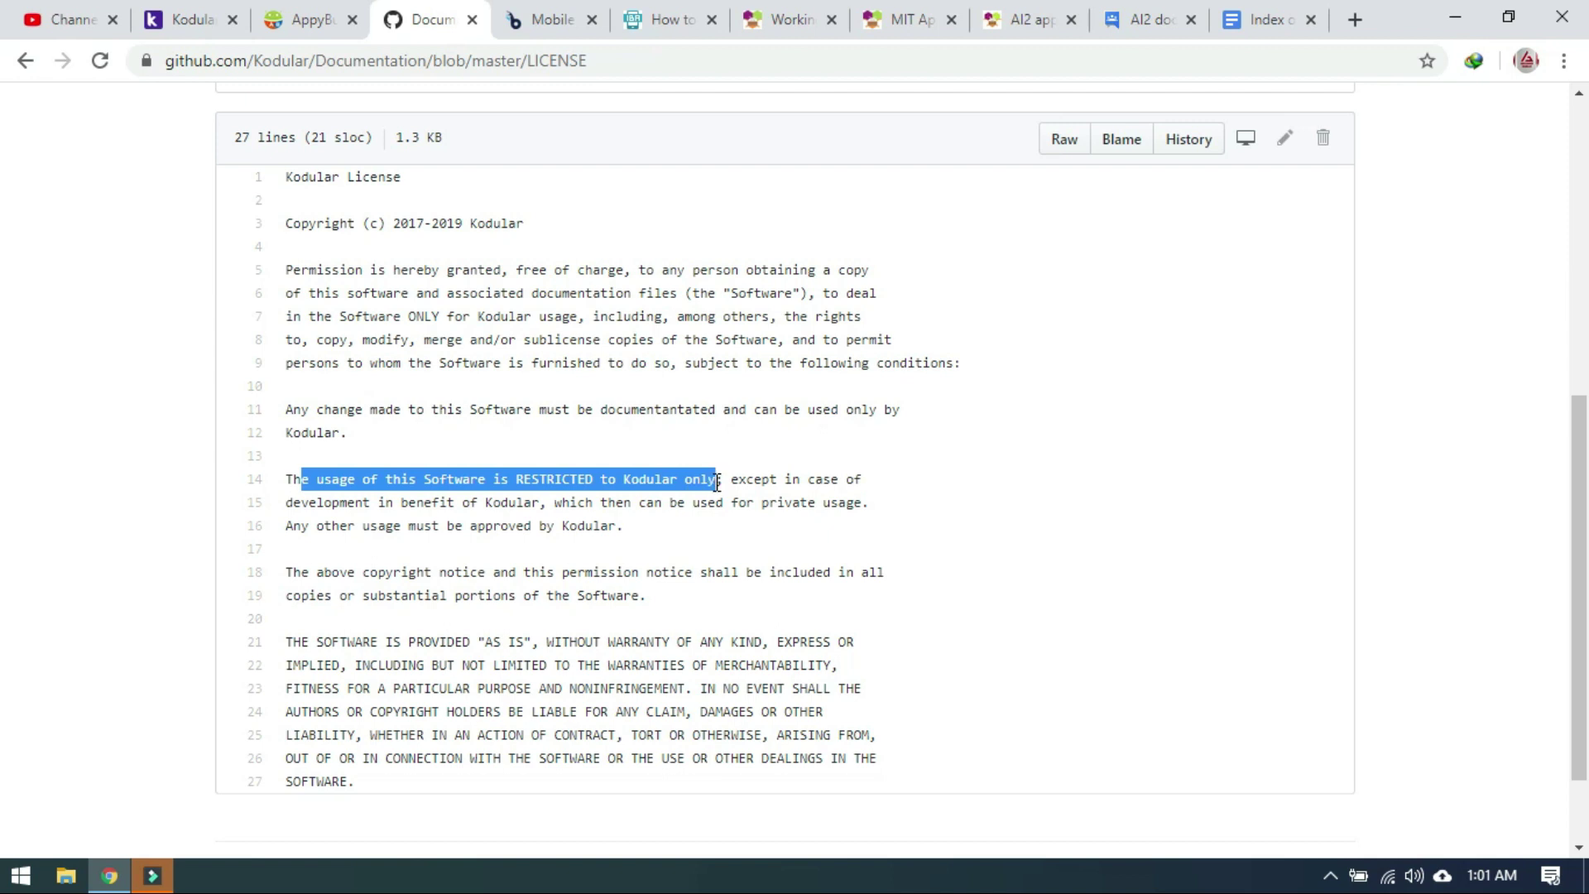
{"action": "scroll", "coordinate": [686, 505], "scroll_direction": "up", "scroll_amount": 7}
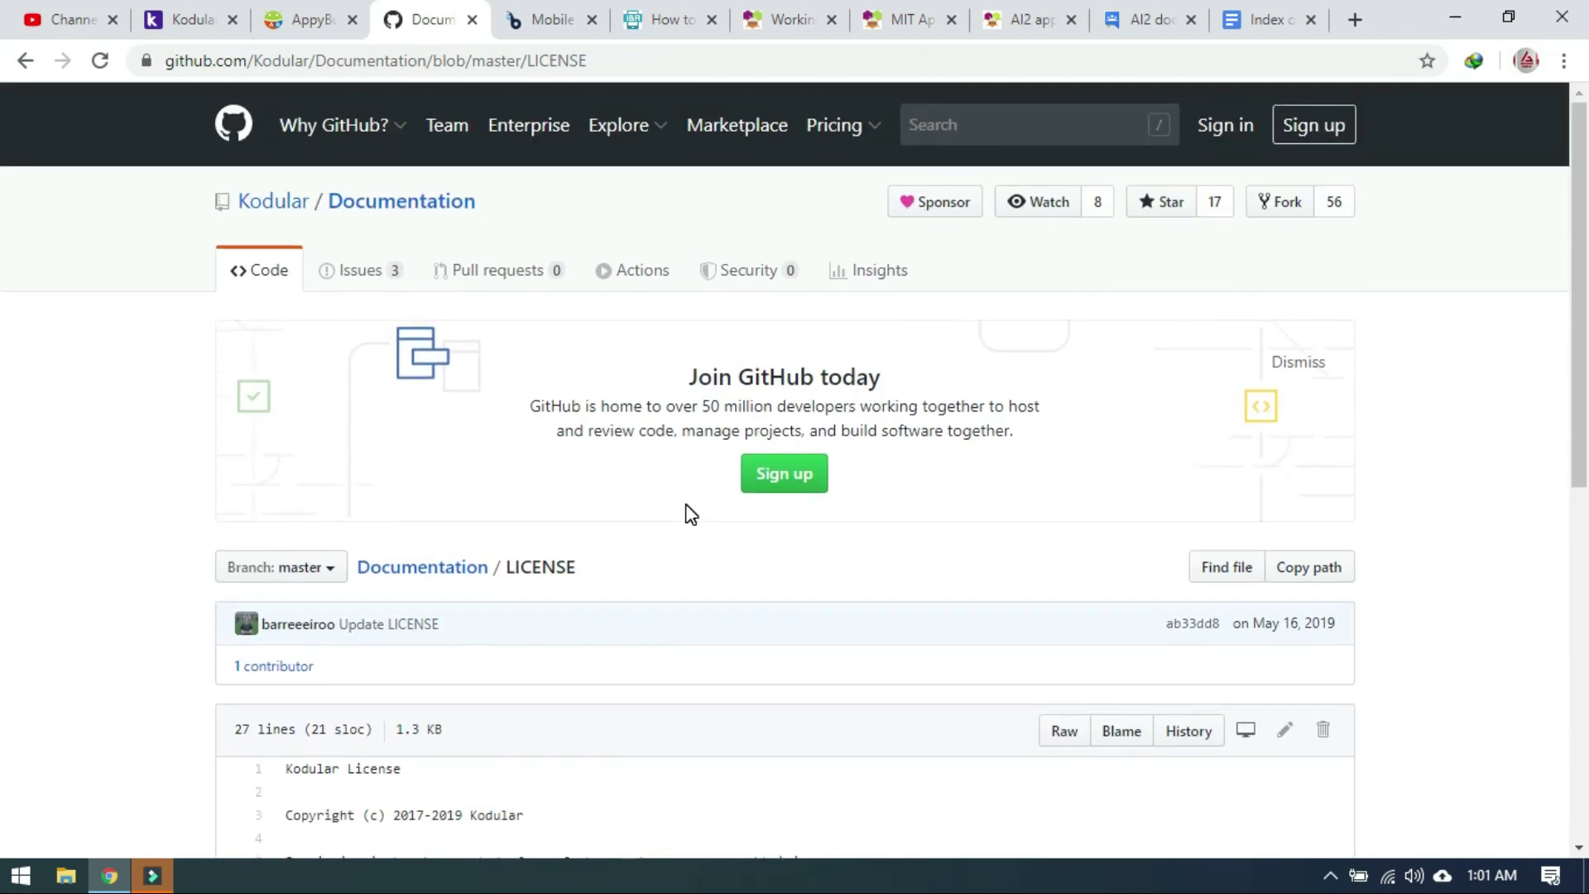
{"action": "left_click", "coordinate": [306, 20]}
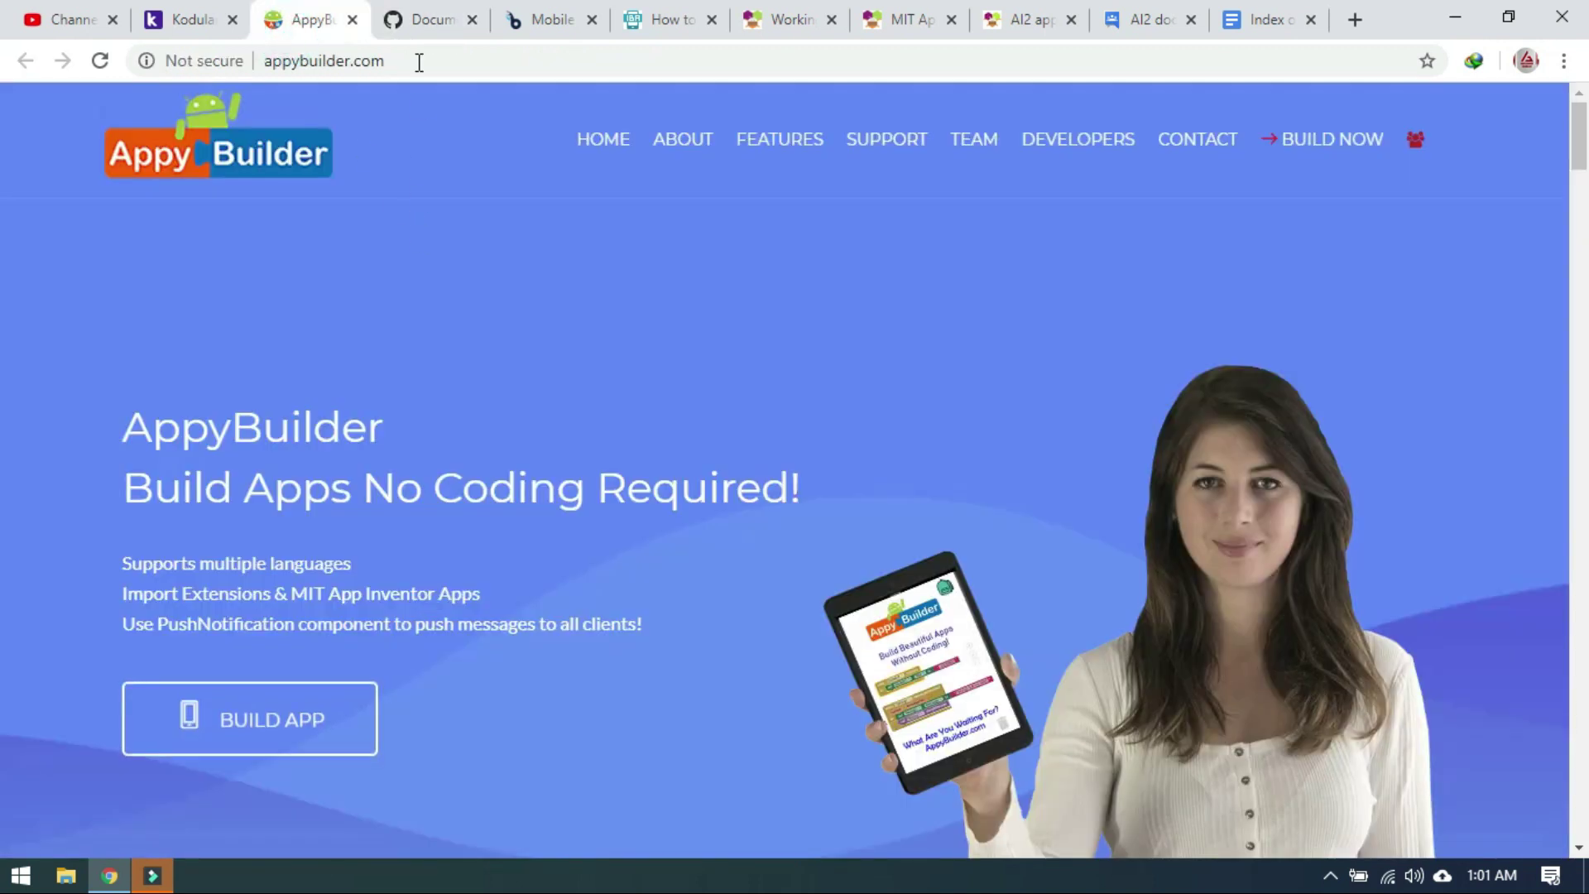
{"action": "left_click", "coordinate": [432, 20]}
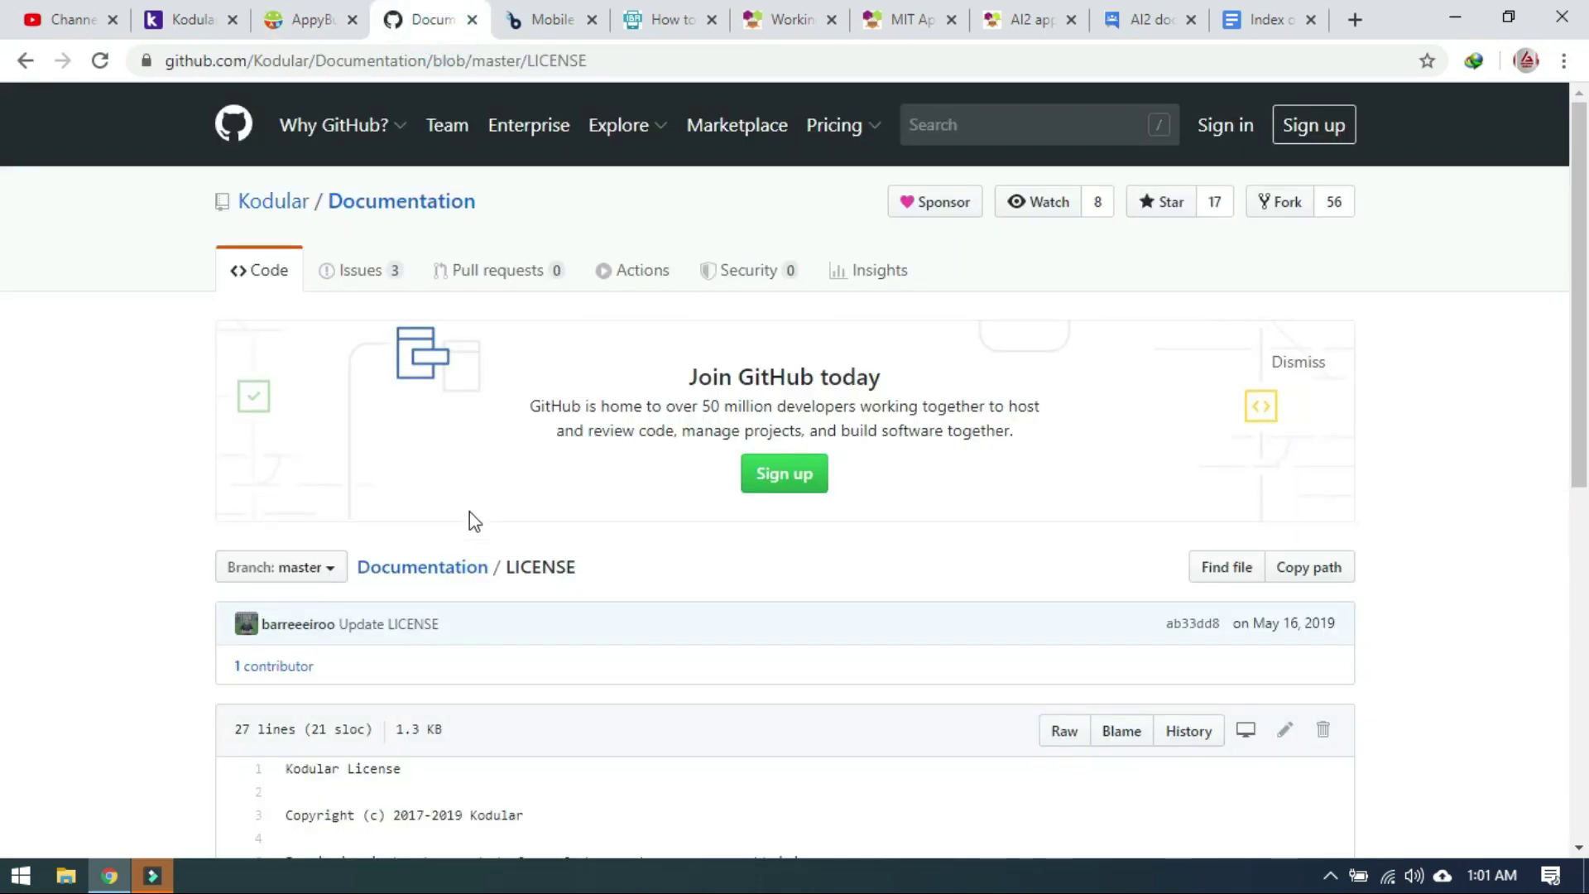
{"action": "left_click", "coordinate": [347, 6]}
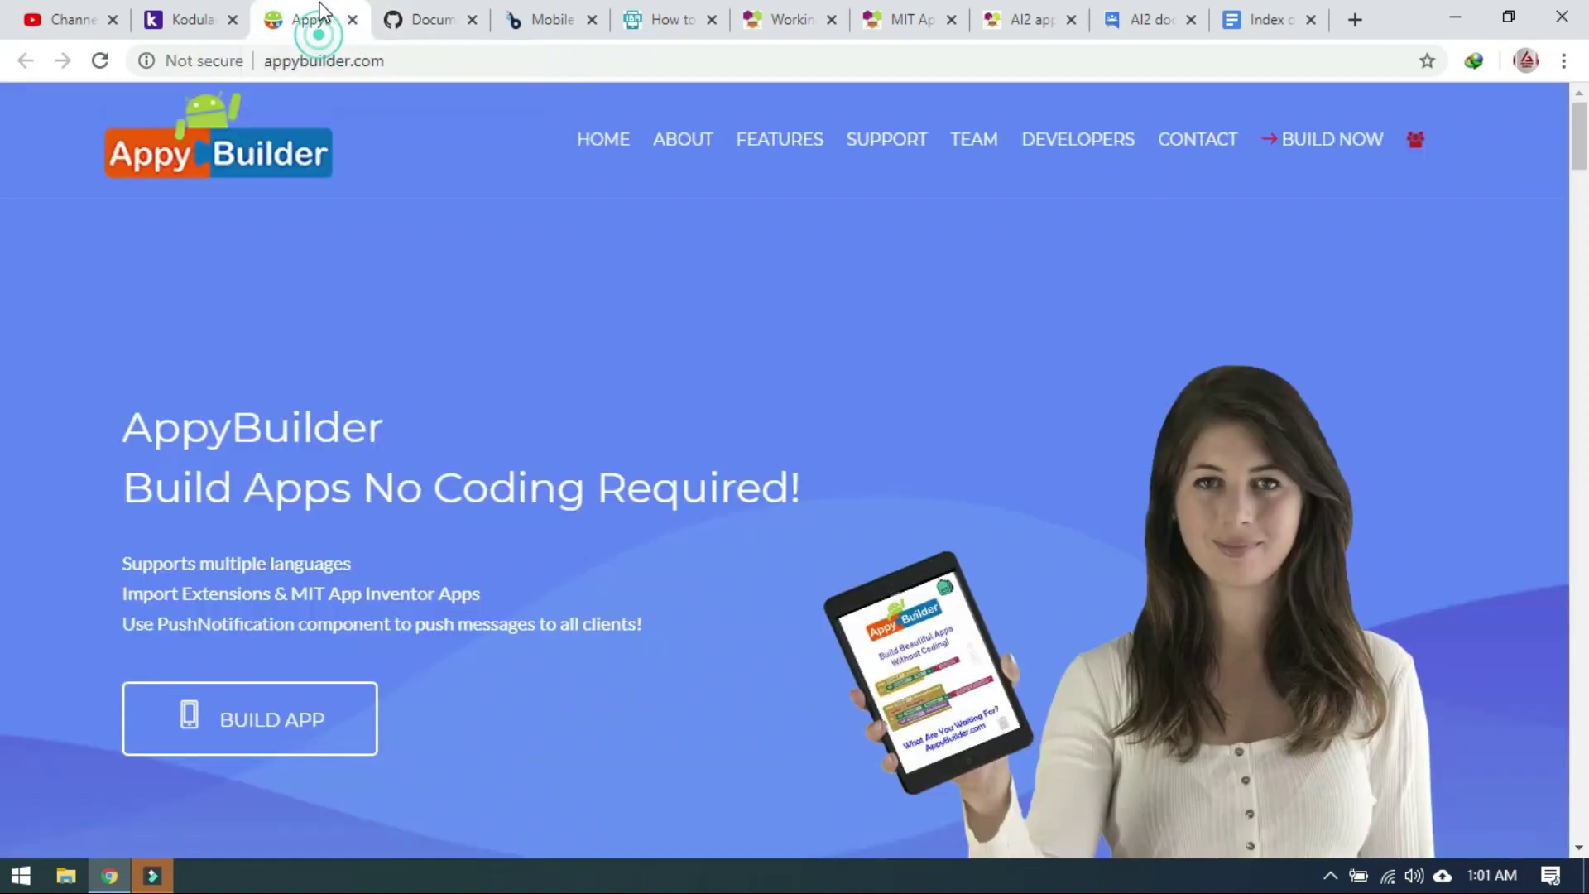
{"action": "left_click", "coordinate": [441, 15]}
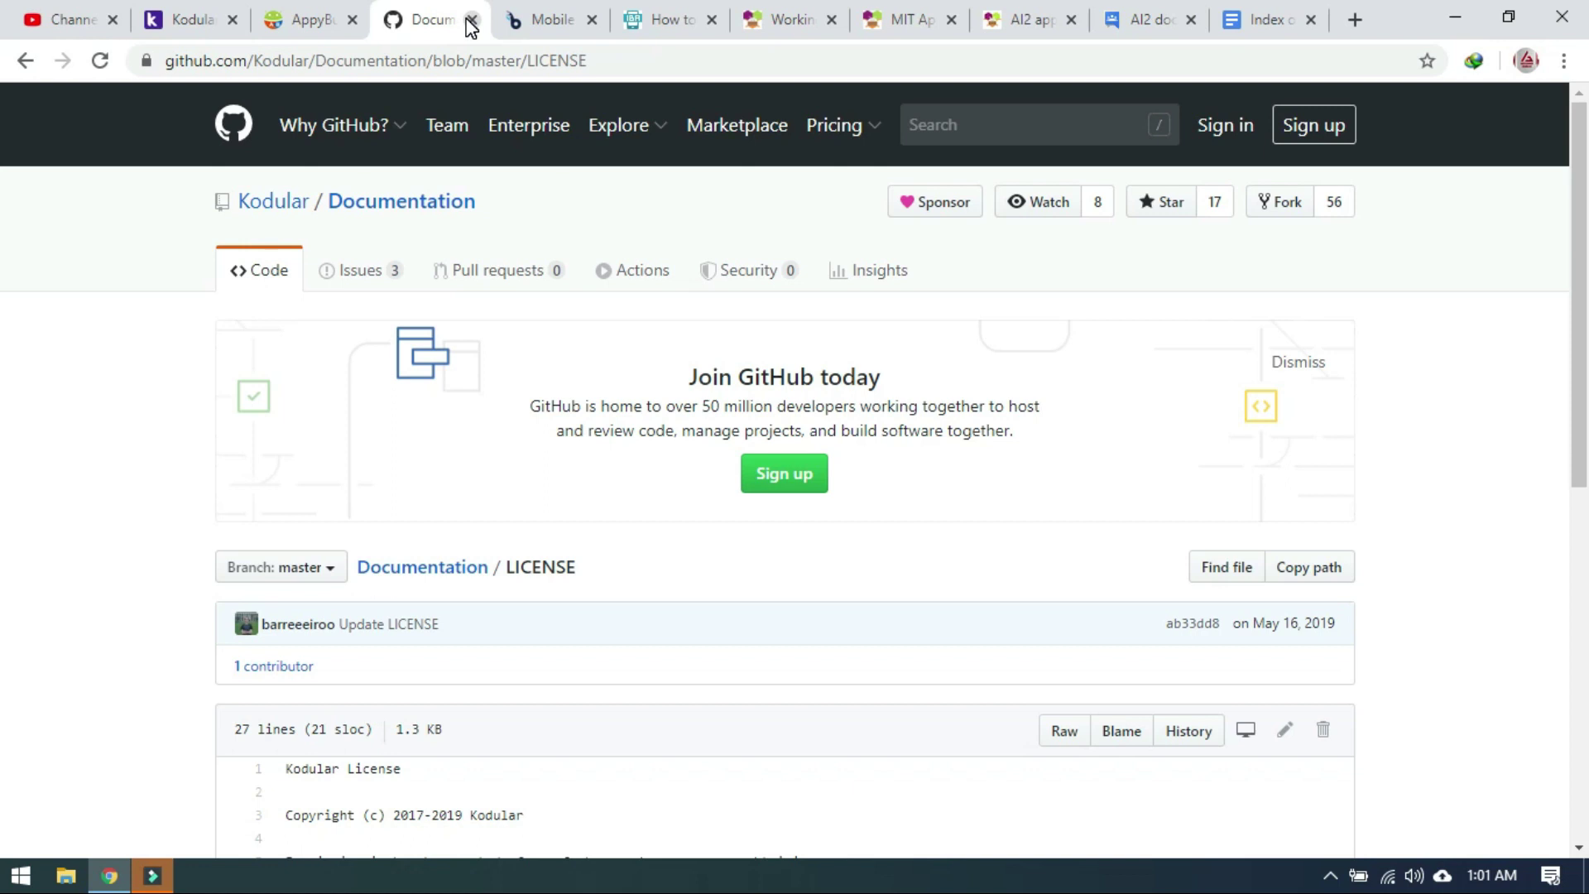
Step: Close the Kodular license, BuildFire, iBuildApp and "Working with XML and Web Services" pages
{"action": "left_click", "coordinate": [470, 20]}
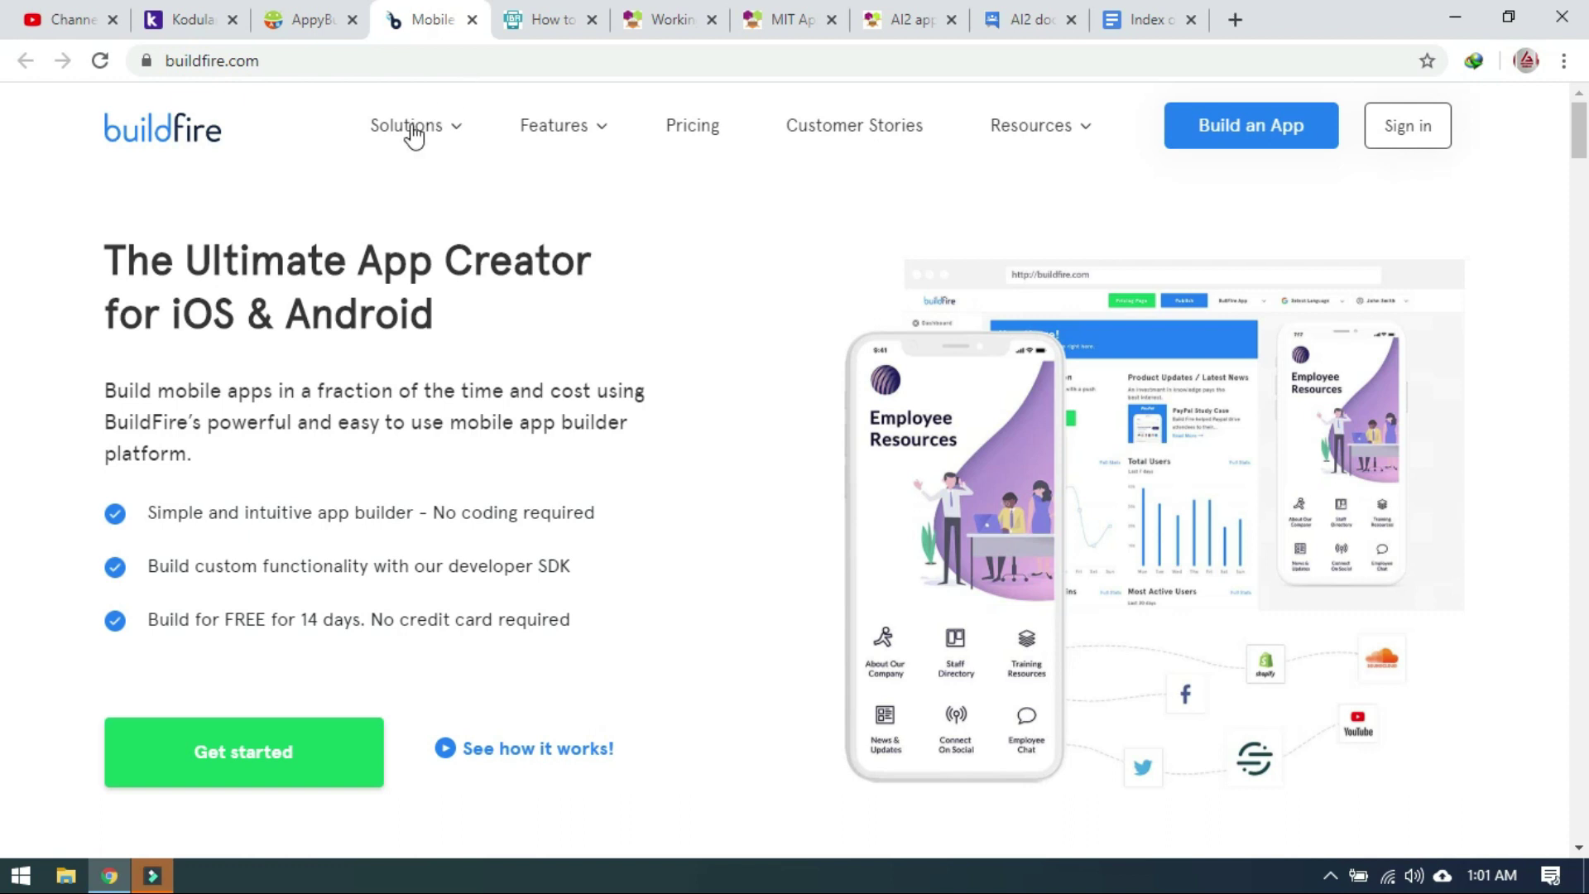
{"action": "left_click", "coordinate": [522, 20]}
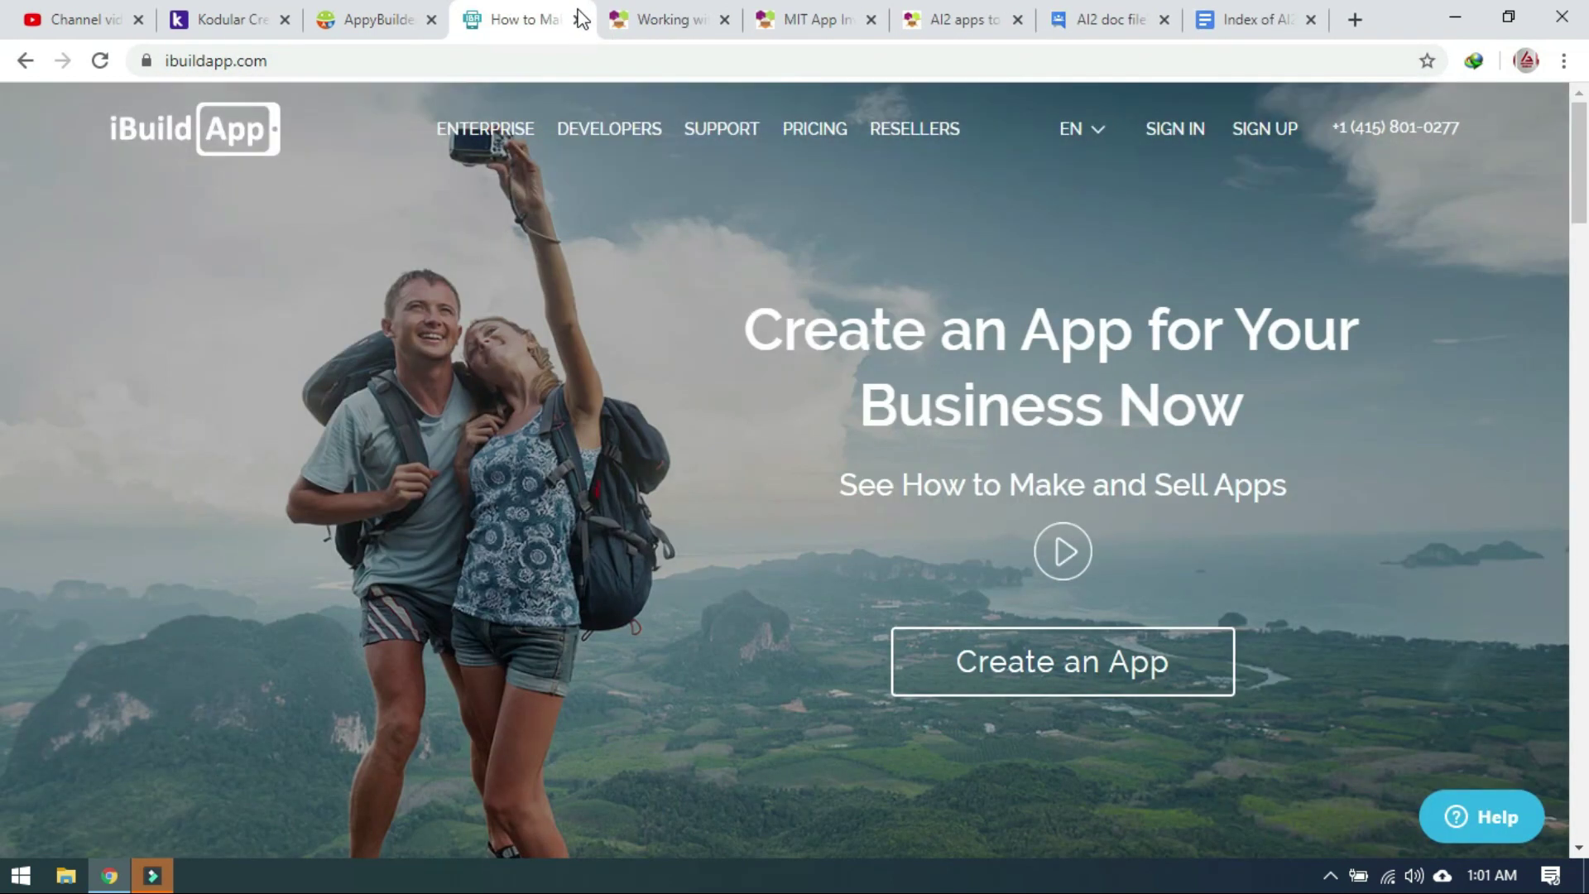
{"action": "left_click", "coordinate": [522, 20]}
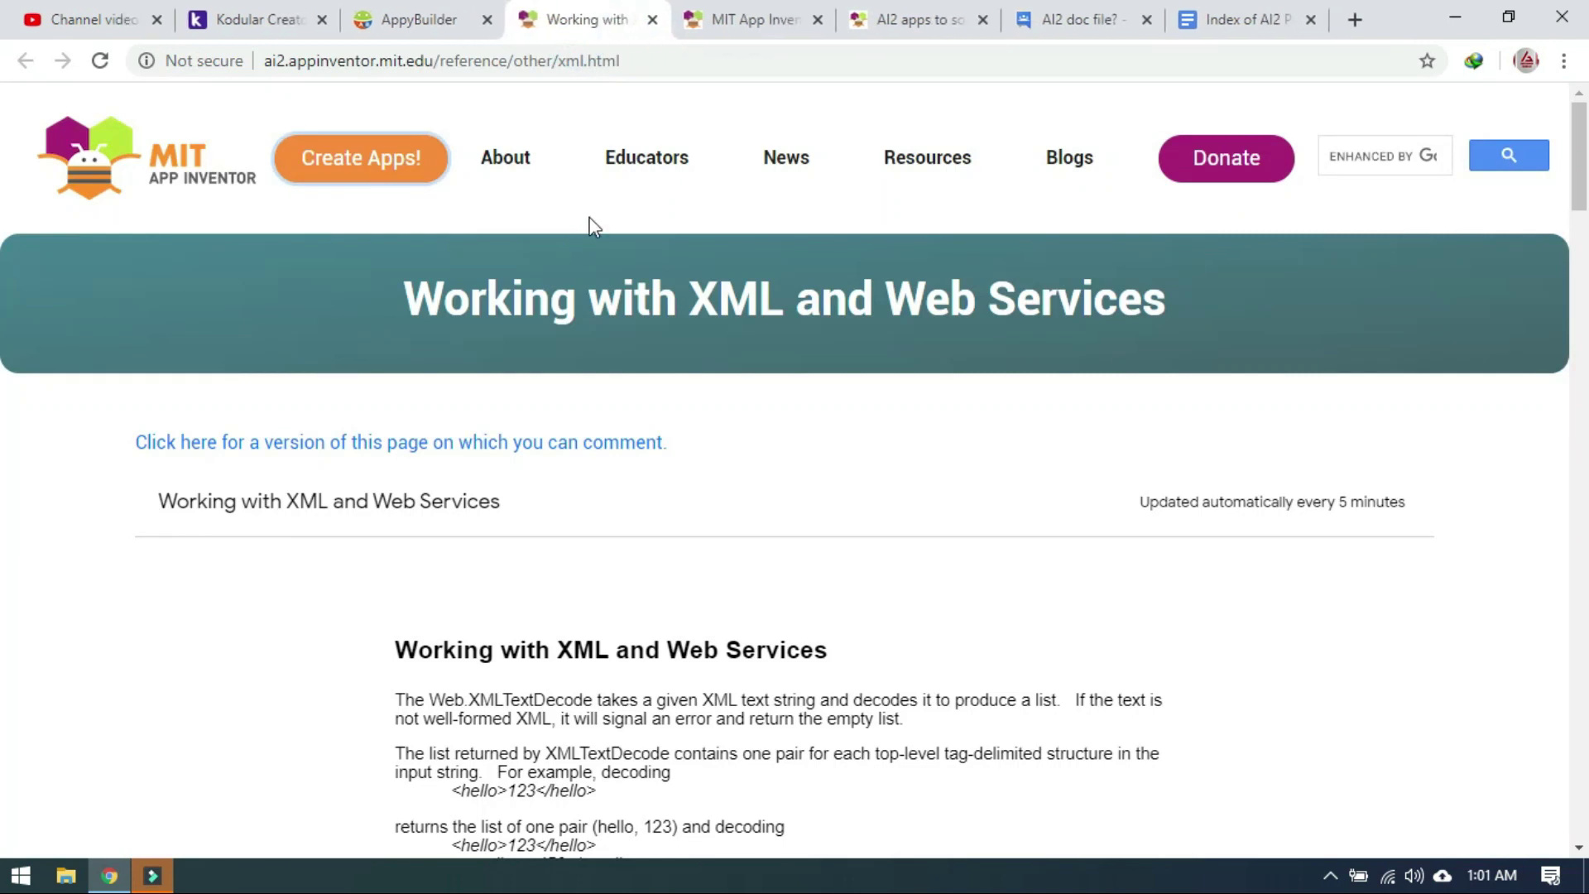
{"action": "left_click", "coordinate": [652, 20]}
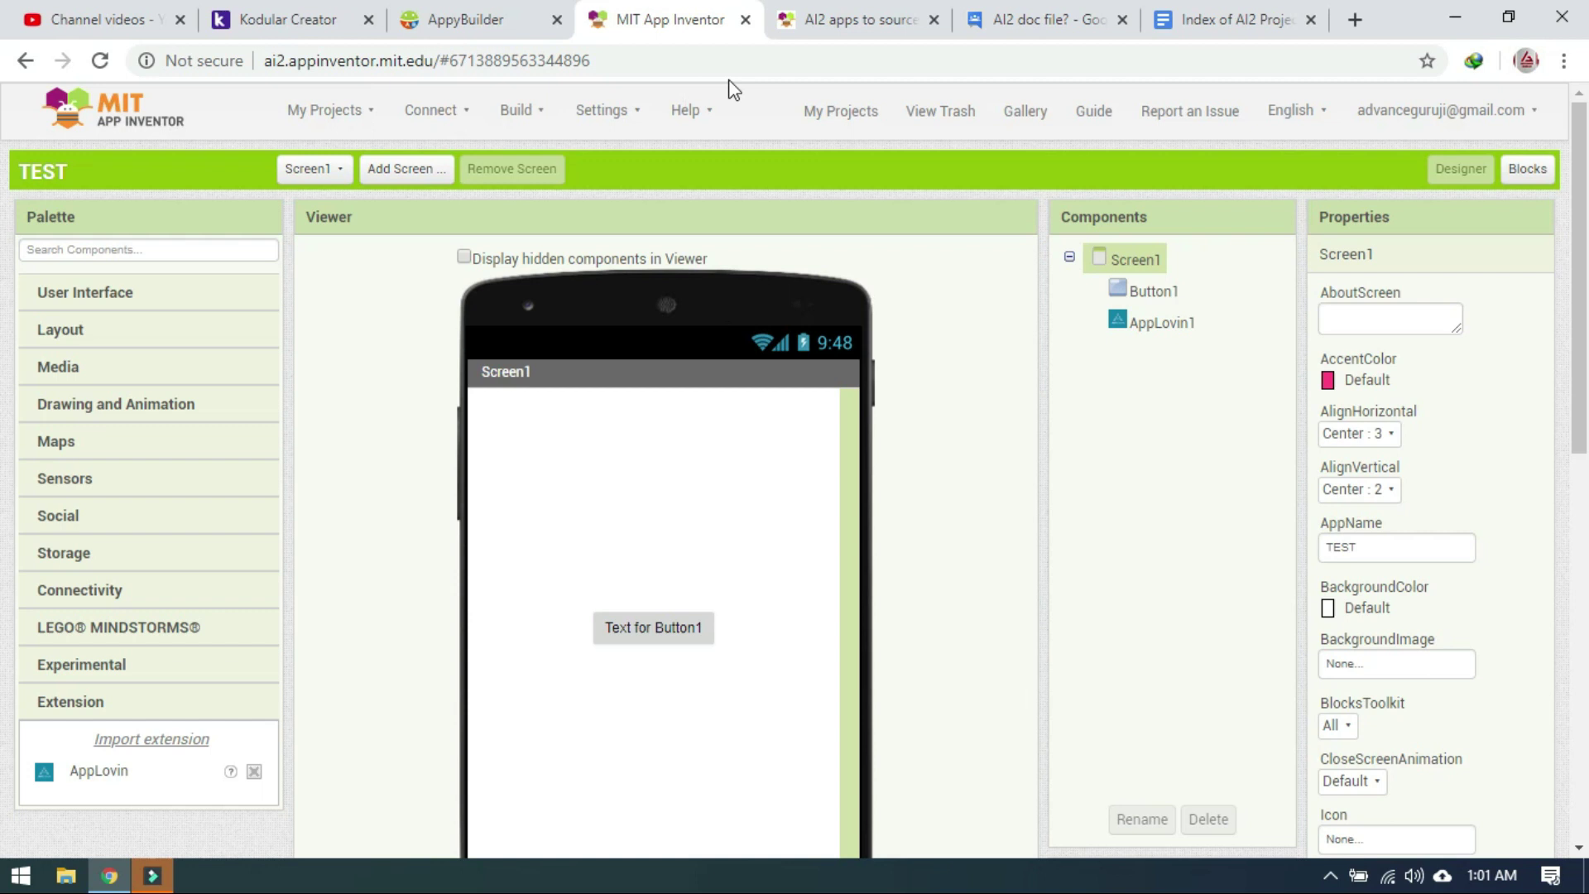
Step: Close the "AI2 apps to source code", "AI2 doc file?" and "Index of AI2 Projects" pages and return to AppyBuilder
{"action": "left_click", "coordinate": [827, 21]}
{"action": "left_click", "coordinate": [933, 20]}
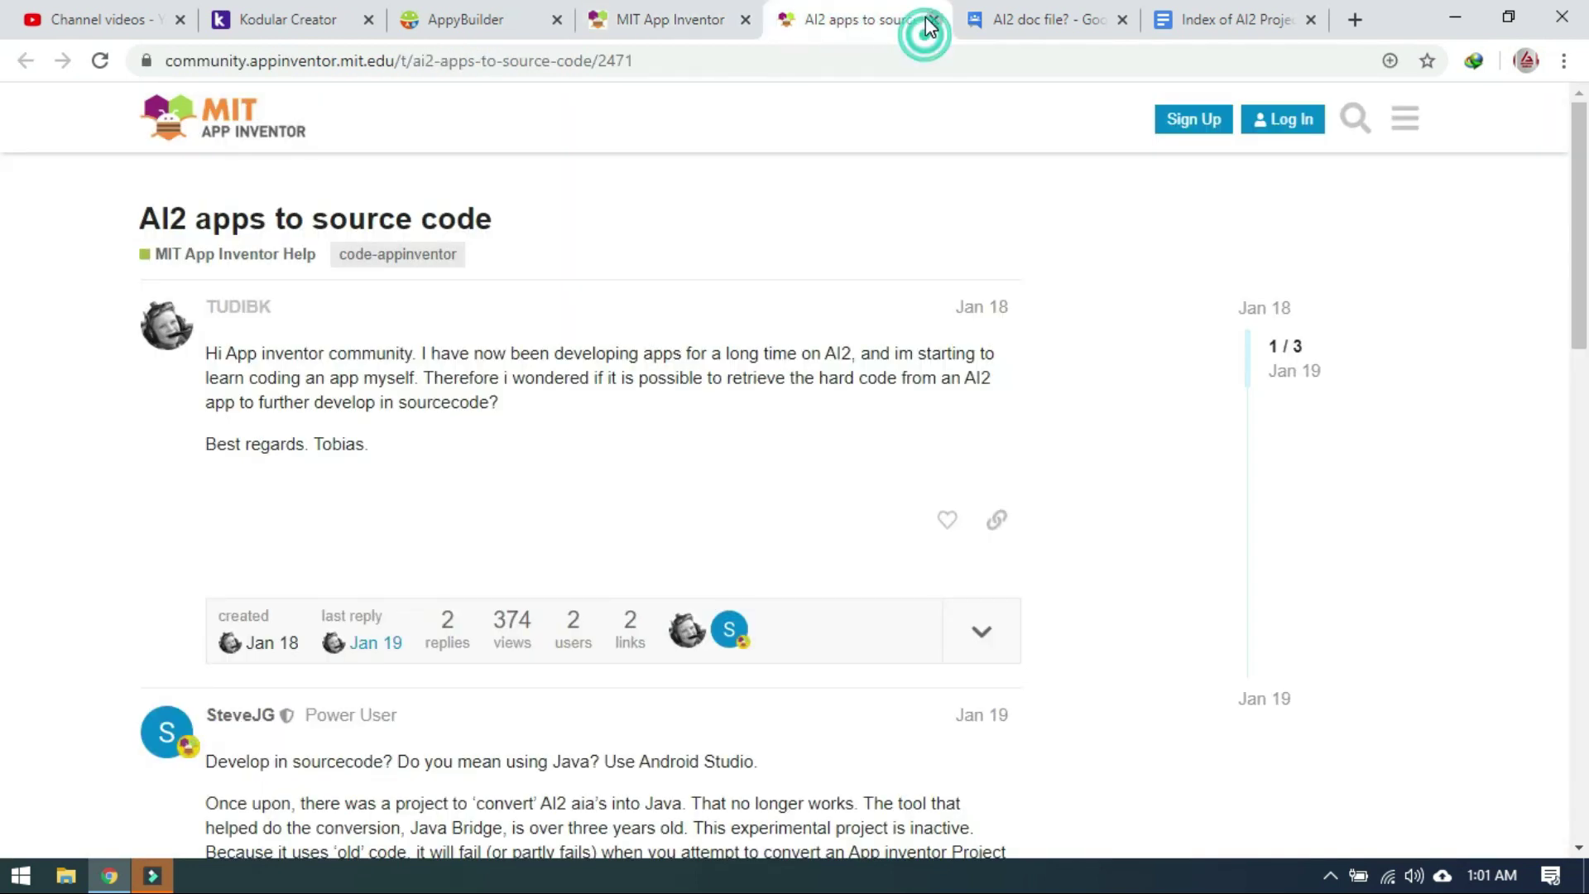
{"action": "left_click", "coordinate": [932, 19]}
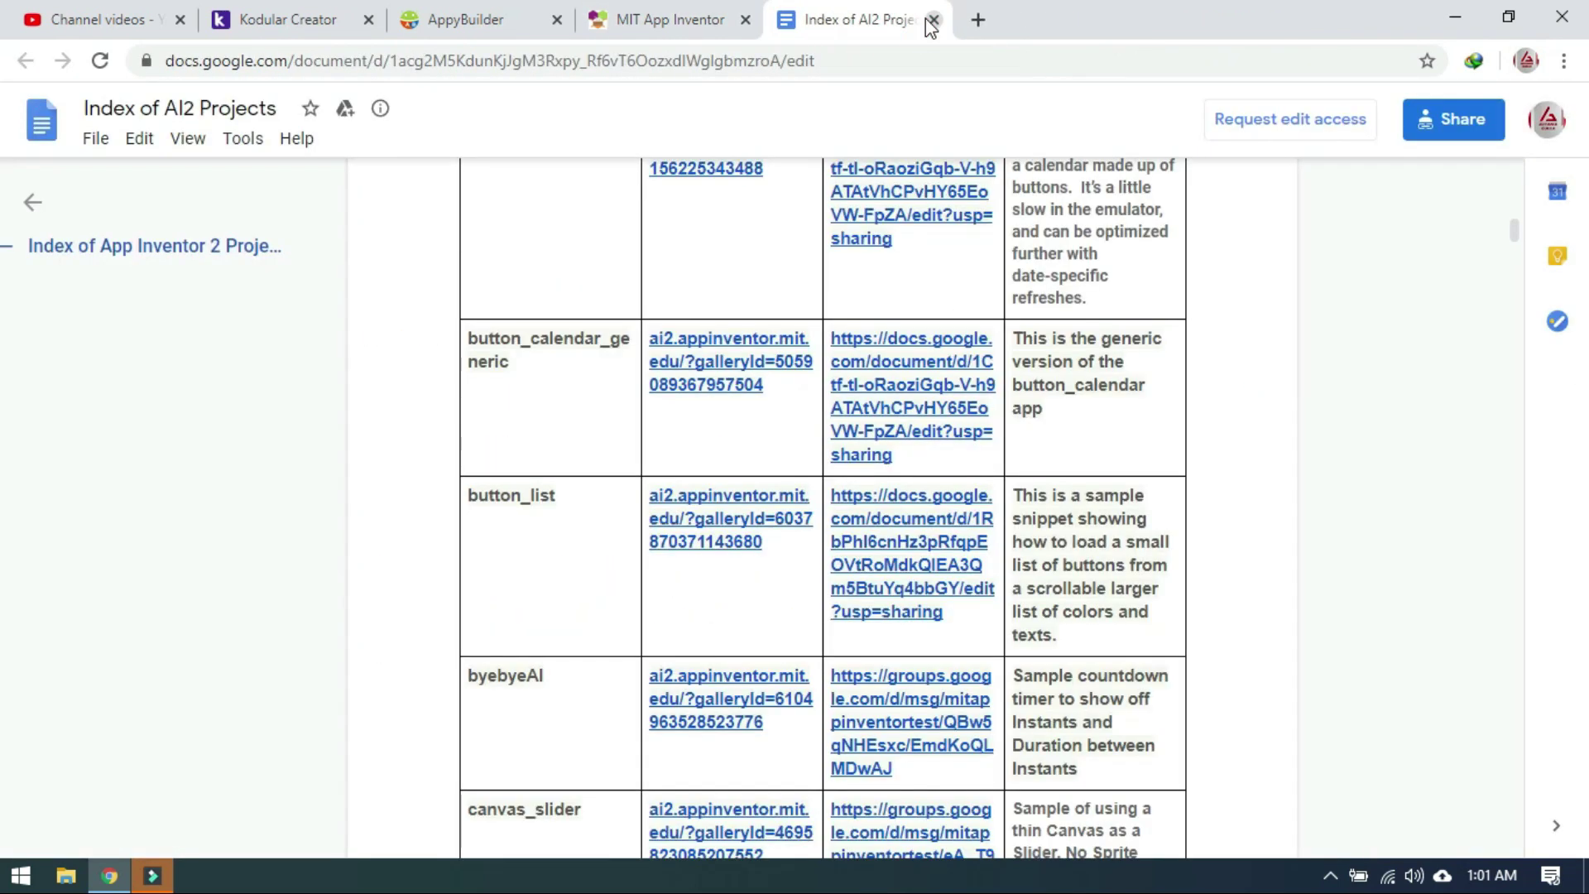
{"action": "left_click", "coordinate": [931, 20]}
{"action": "left_click", "coordinate": [649, 25]}
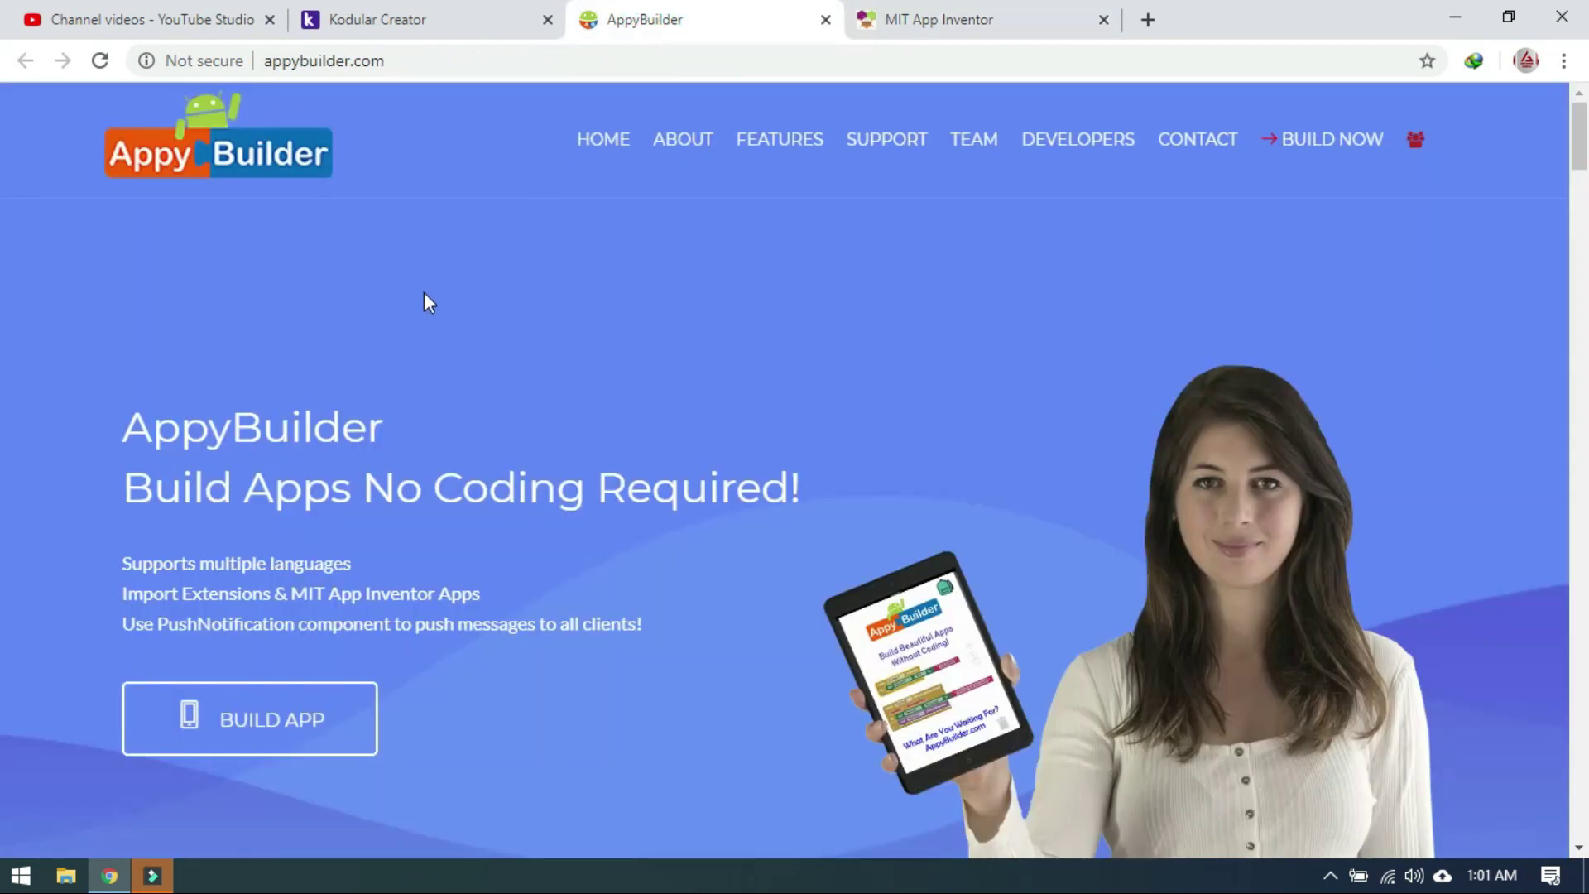
Step: Start a new project named "Ok" in Kodular Creator and proceed to its configuration settings
{"action": "left_click", "coordinate": [437, 6]}
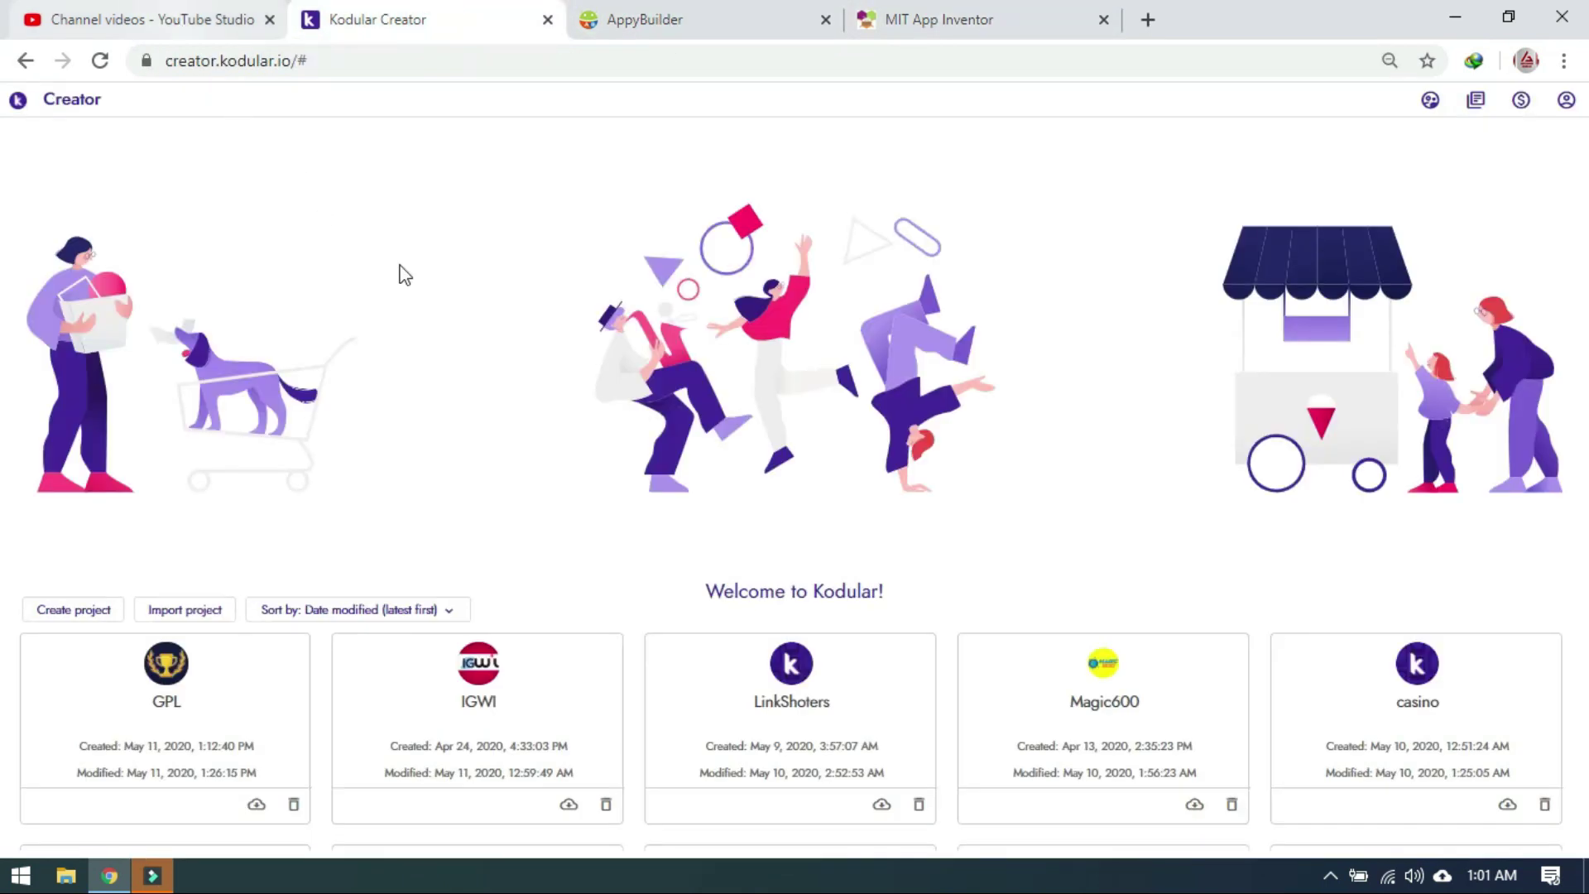
{"action": "left_click", "coordinate": [114, 607]}
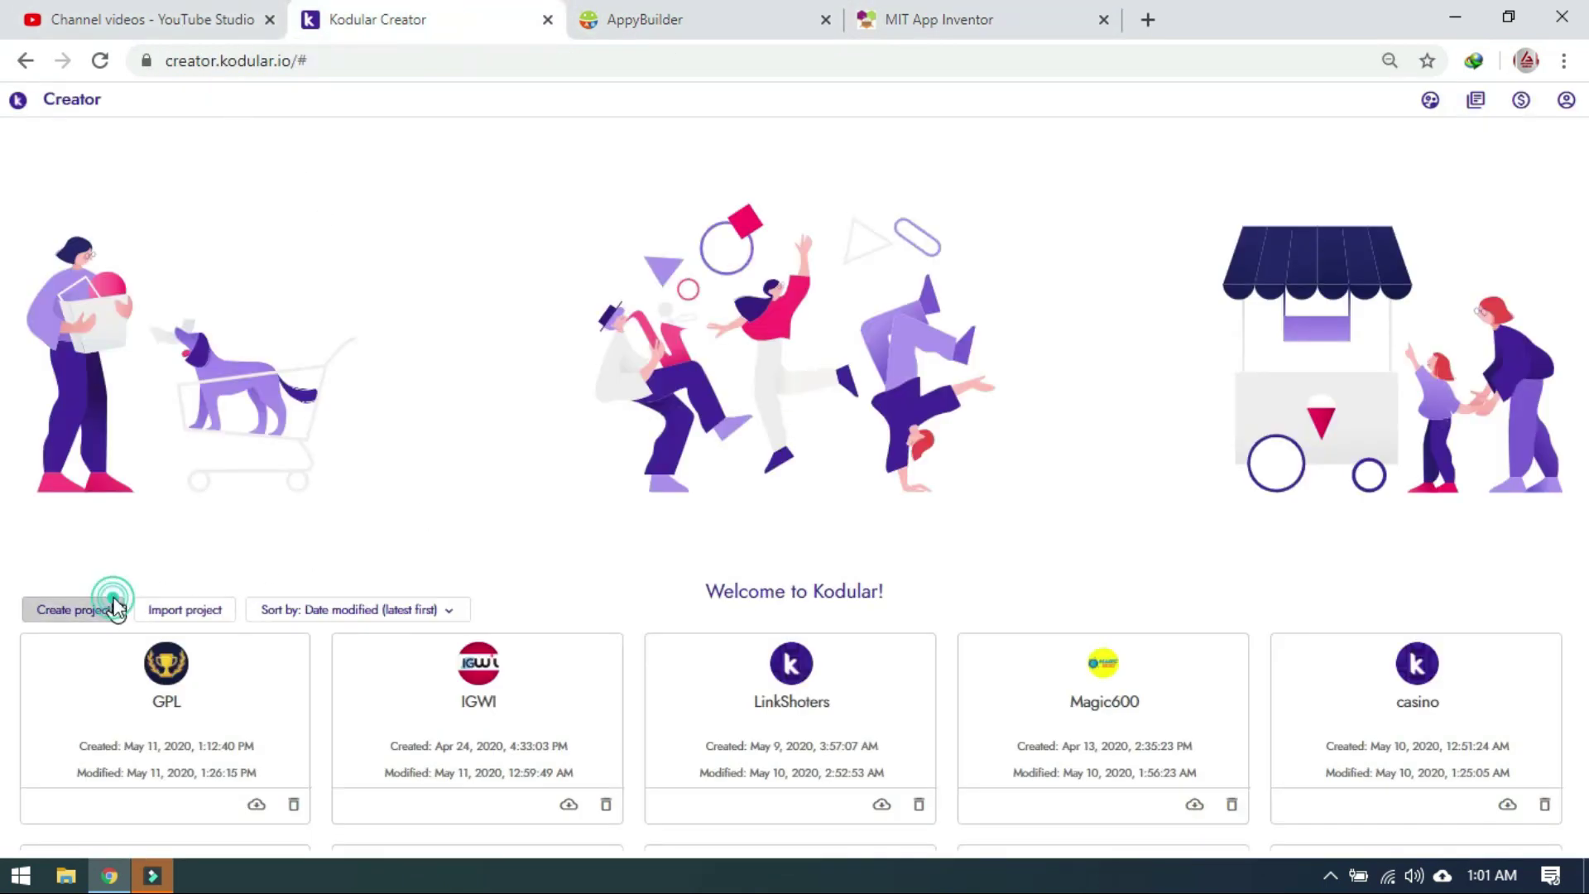
{"action": "left_click", "coordinate": [675, 561]}
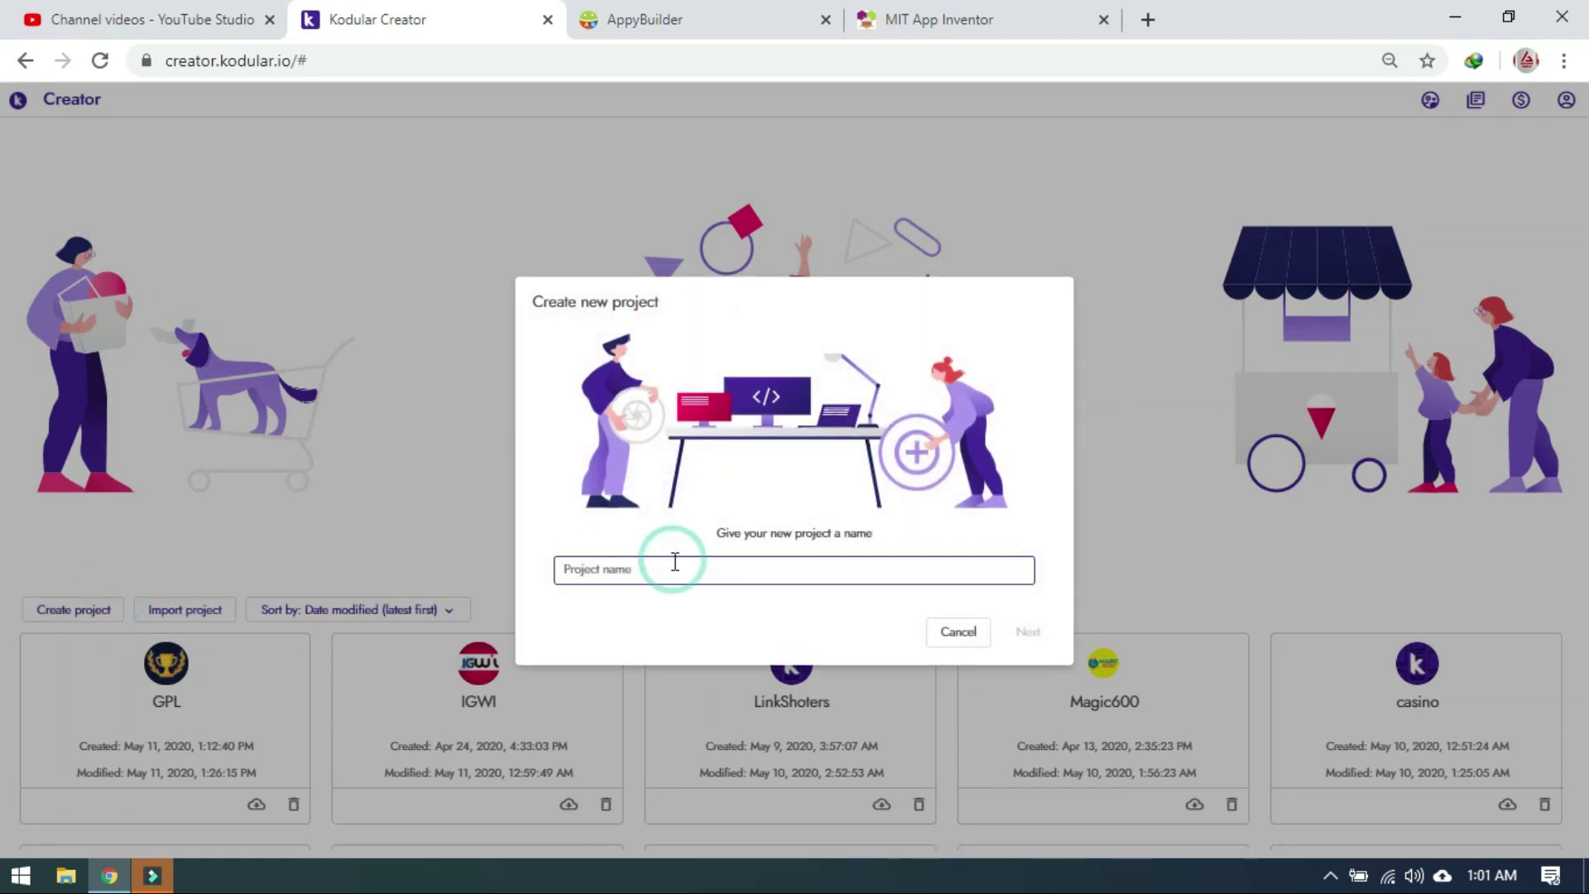
{"action": "type", "text": "Ok"}
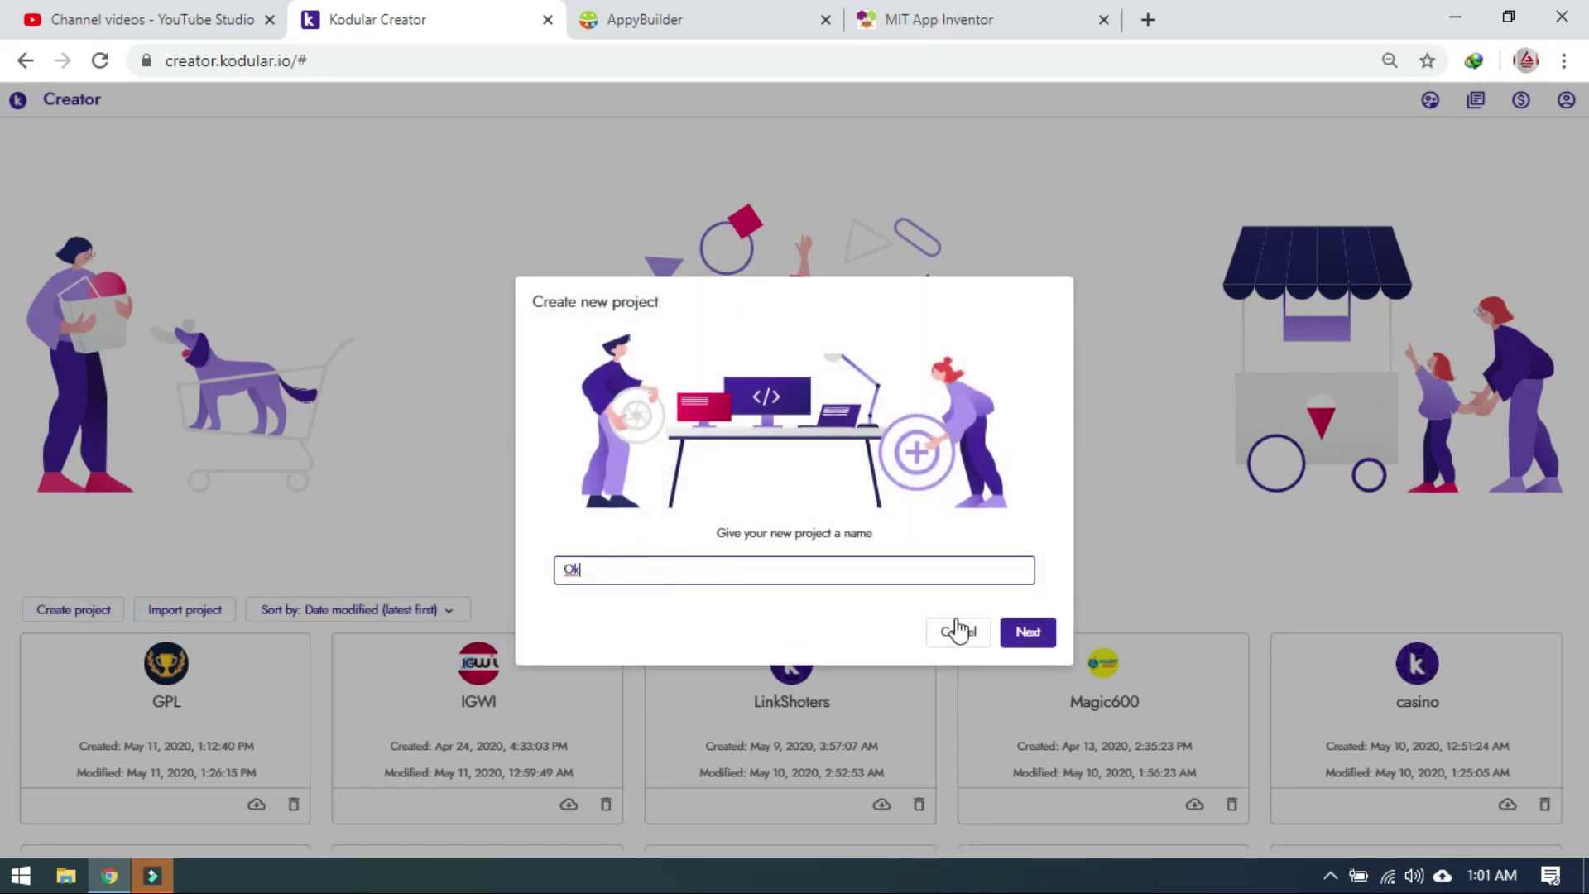
{"action": "left_click", "coordinate": [1024, 634]}
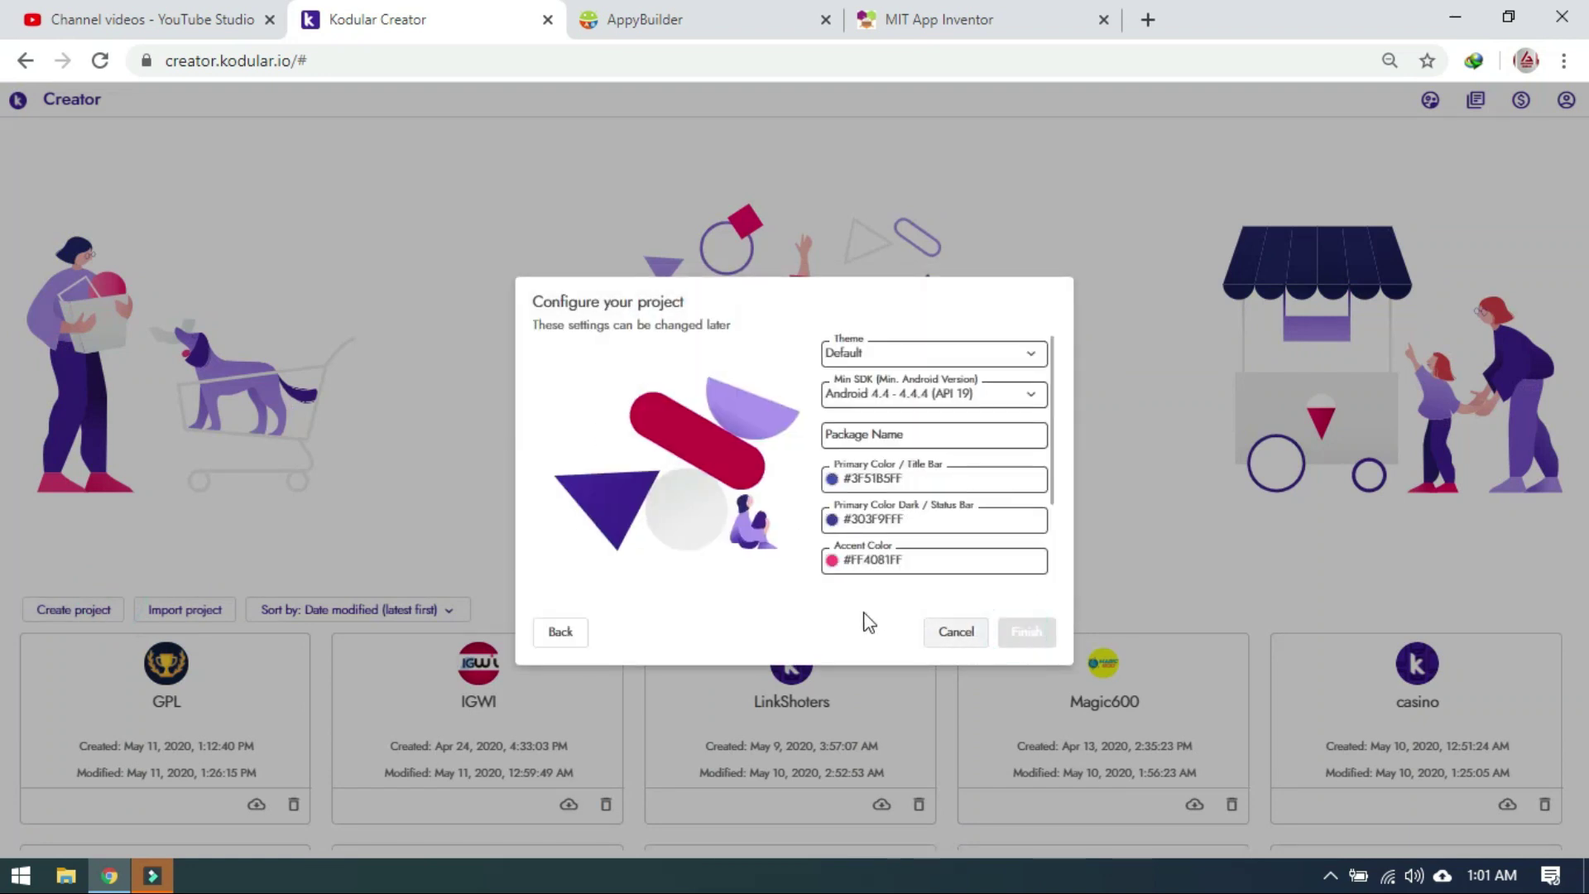
Step: Look over the project configuration options and set the theme to Light Theme
{"action": "left_click", "coordinate": [888, 355]}
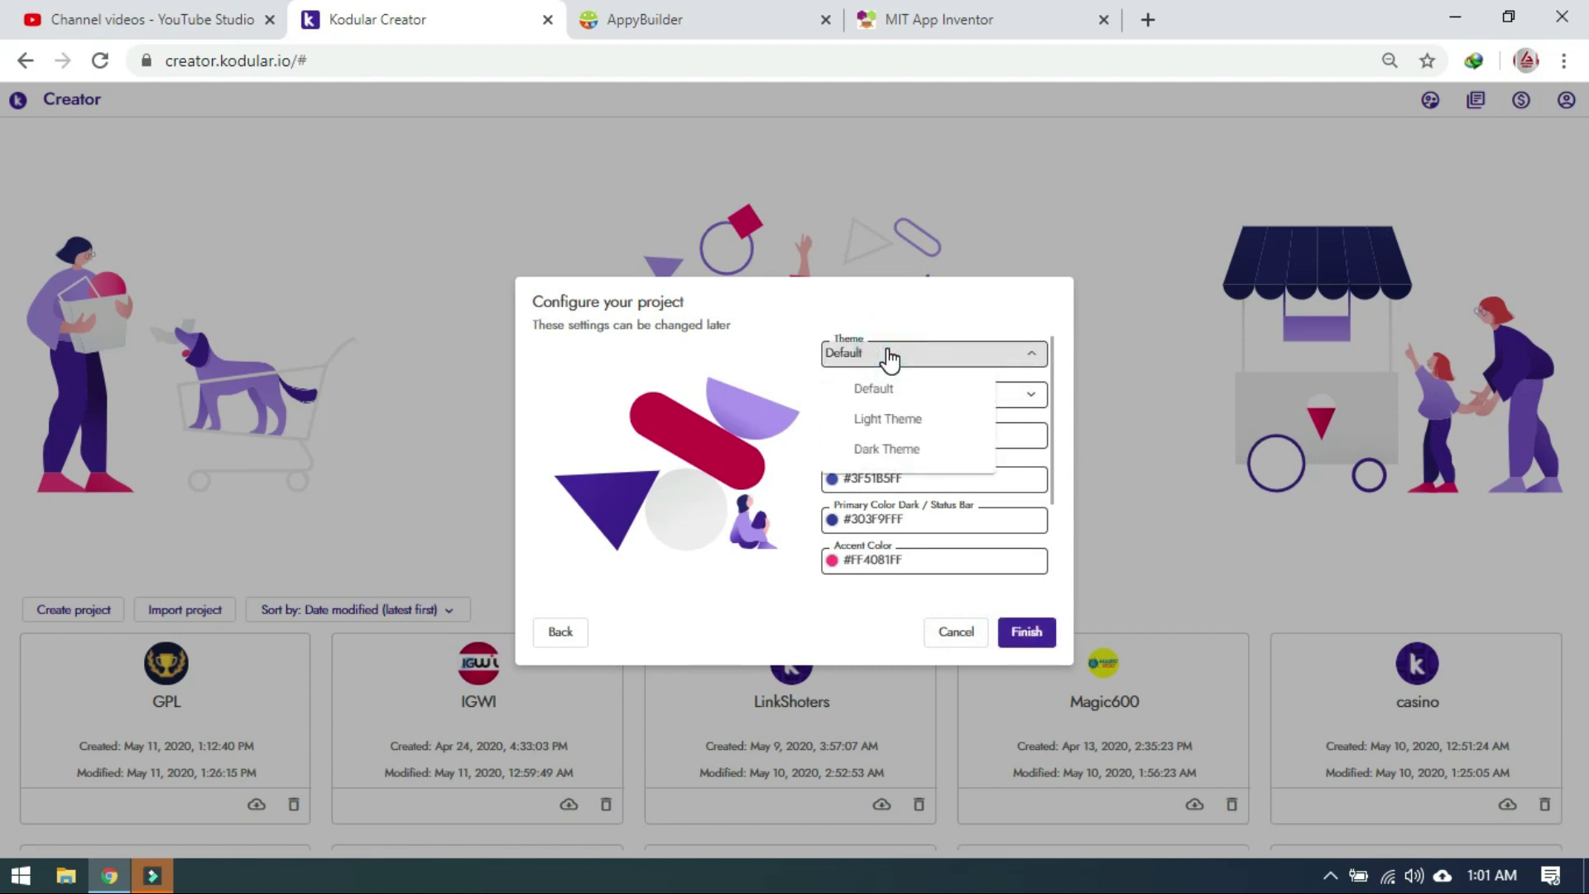
{"action": "left_click", "coordinate": [889, 357]}
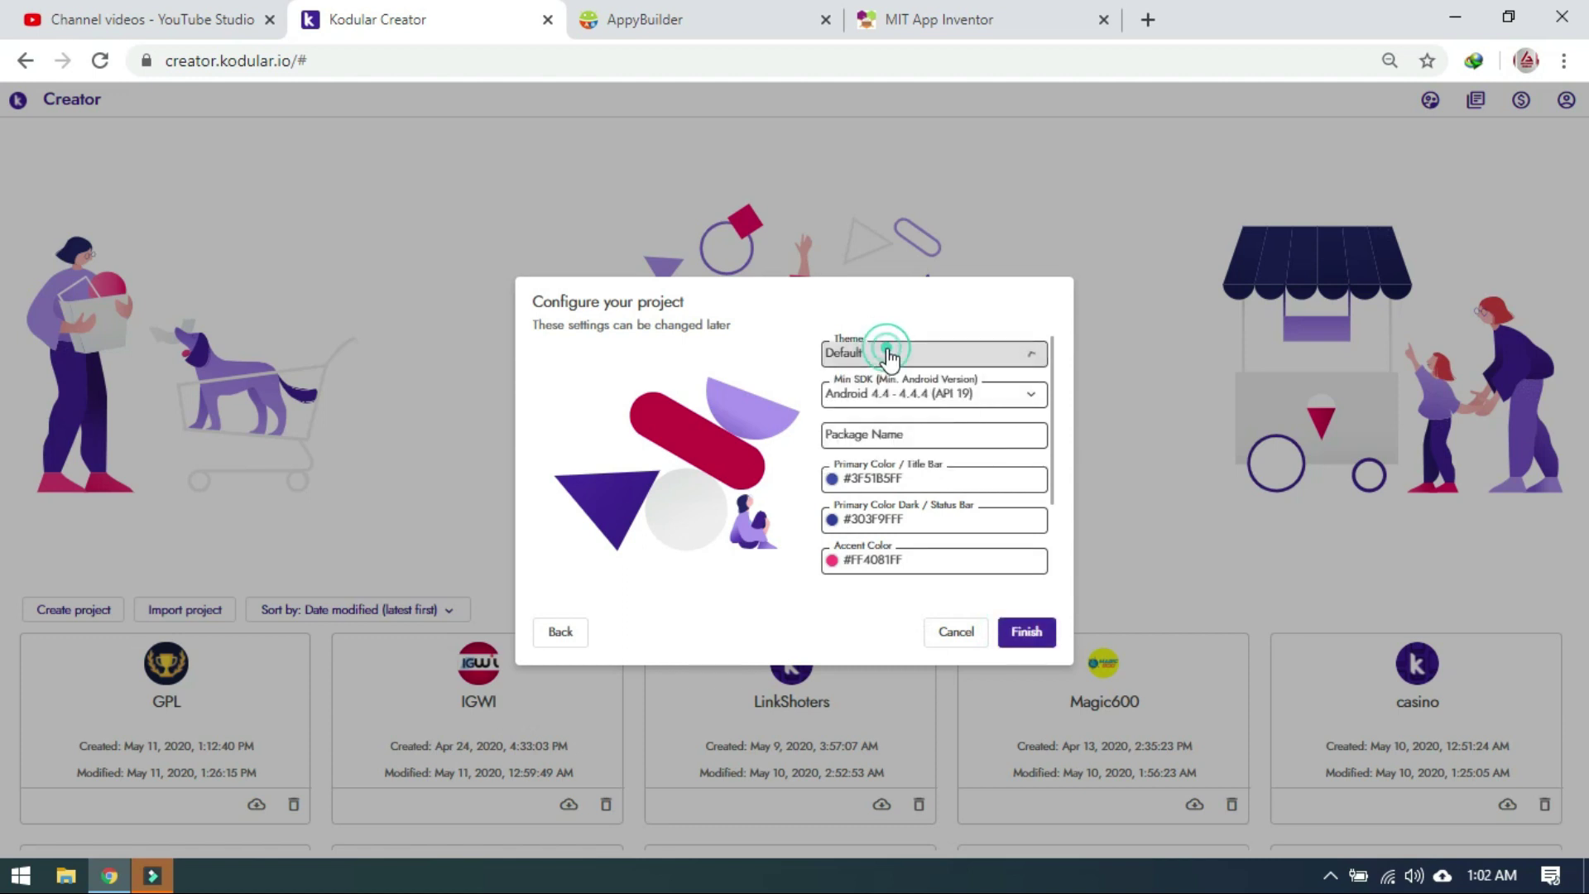
{"action": "scroll", "coordinate": [901, 568], "scroll_direction": "down", "scroll_amount": 2}
{"action": "scroll", "coordinate": [907, 513], "scroll_direction": "up", "scroll_amount": 2}
{"action": "left_click", "coordinate": [914, 354]}
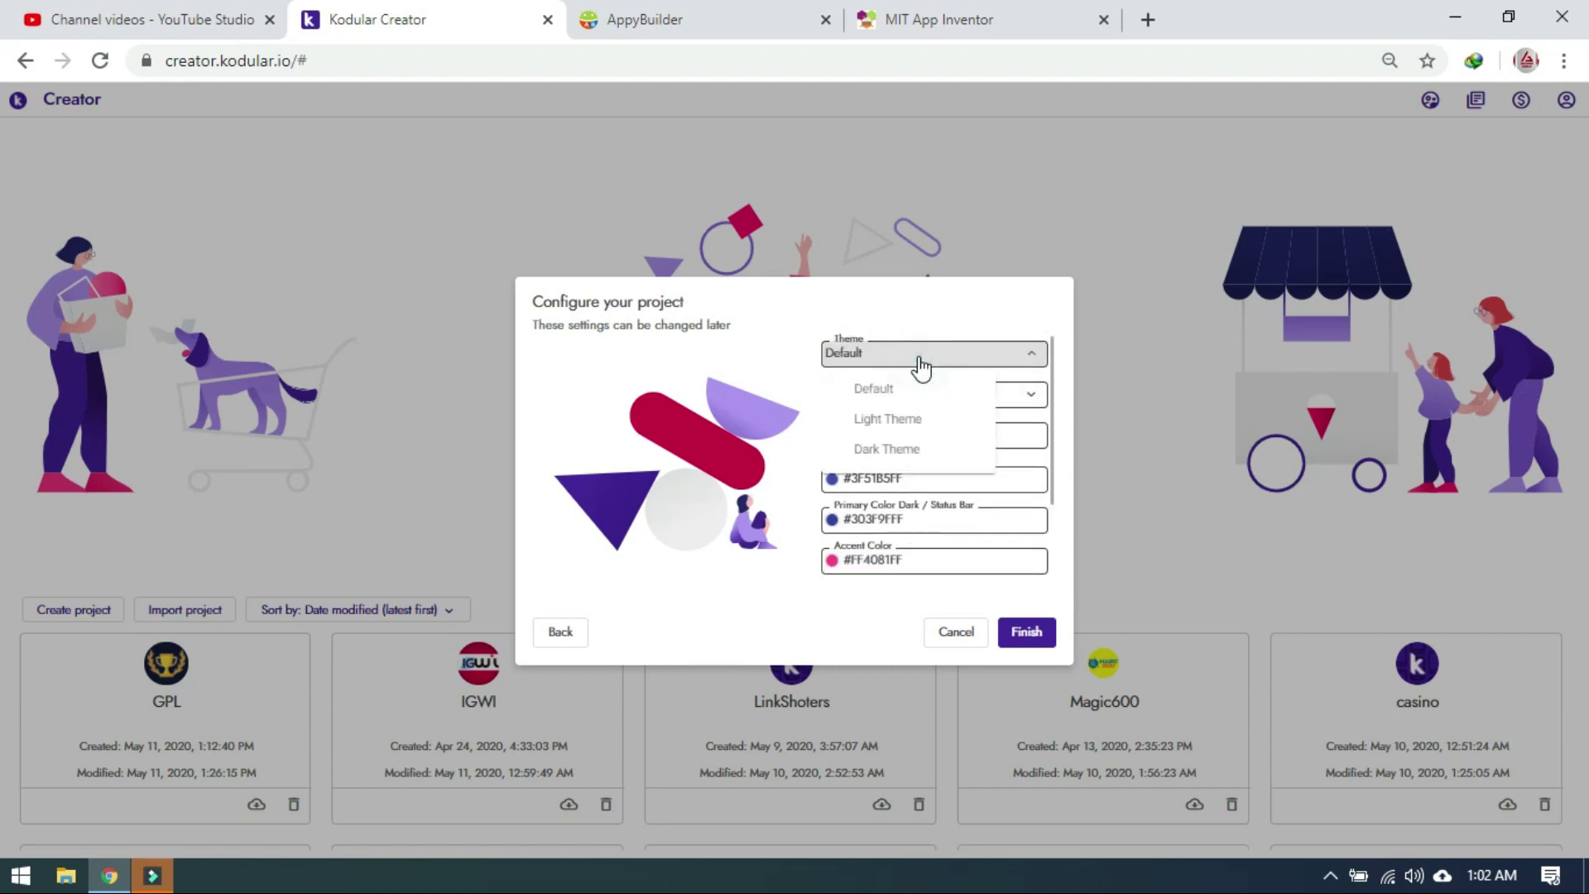
{"action": "left_click", "coordinate": [899, 414]}
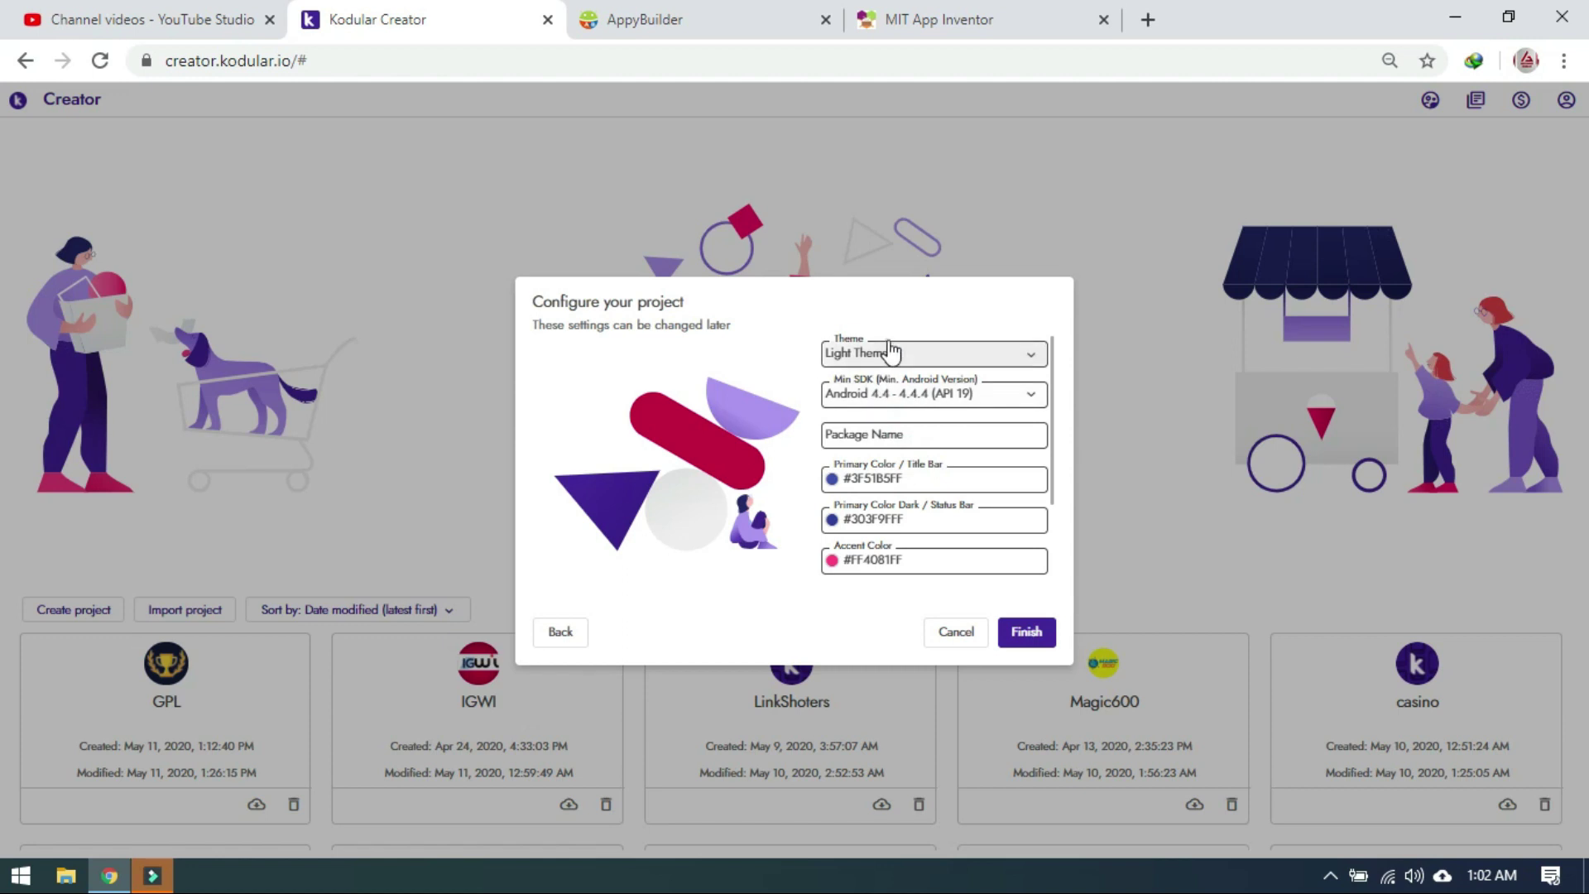
{"action": "left_click", "coordinate": [875, 353]}
{"action": "left_click", "coordinate": [882, 417]}
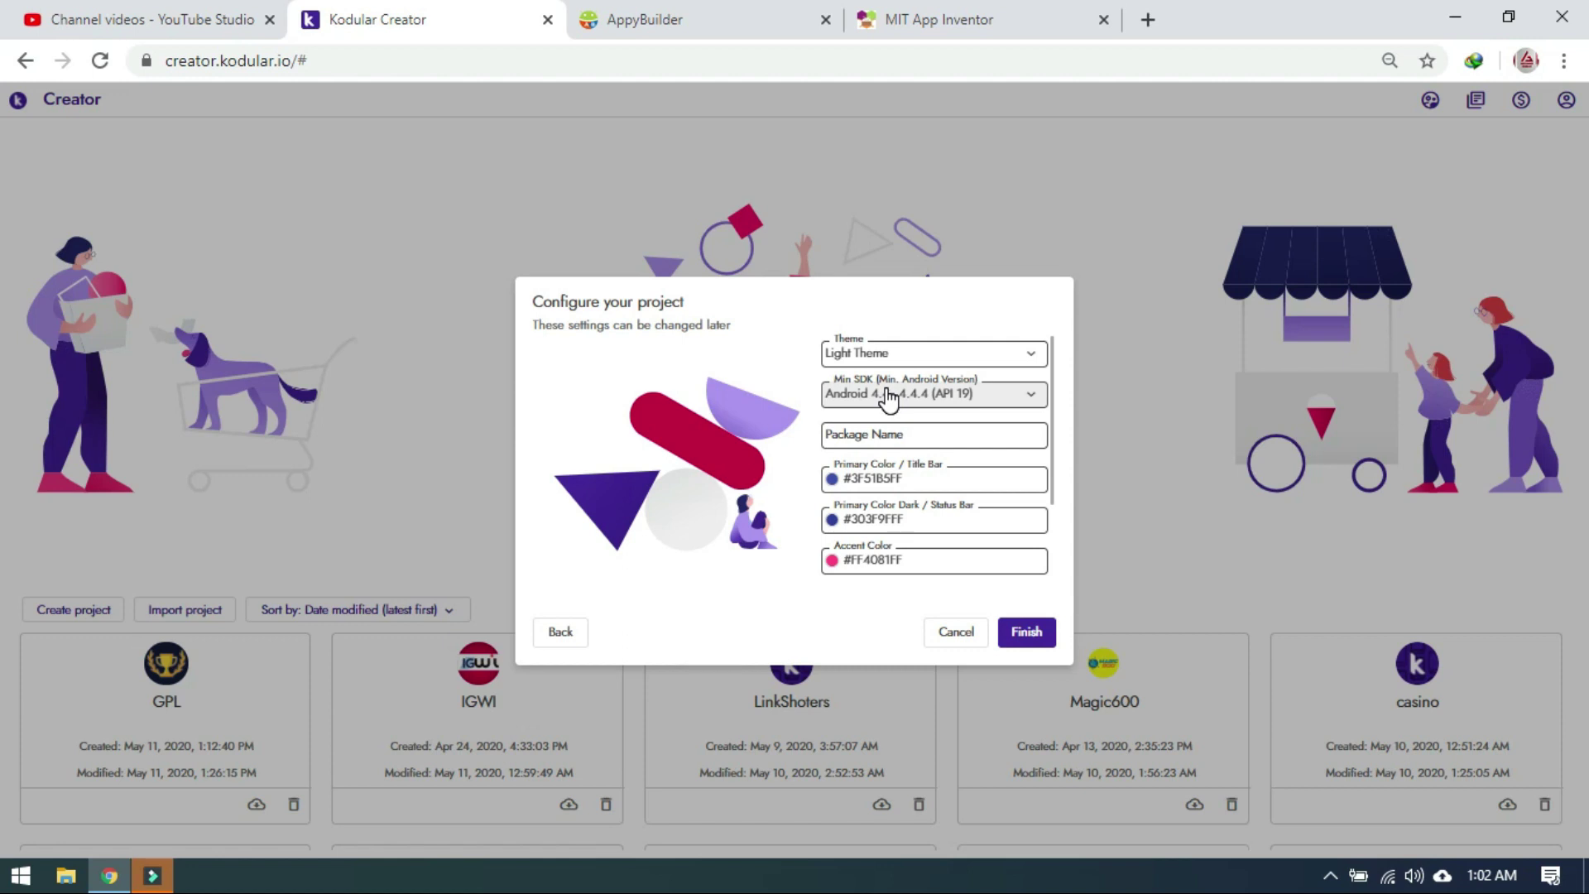
Step: Review the minimum Android version choices and begin the package name with "com."
{"action": "left_click", "coordinate": [888, 395]}
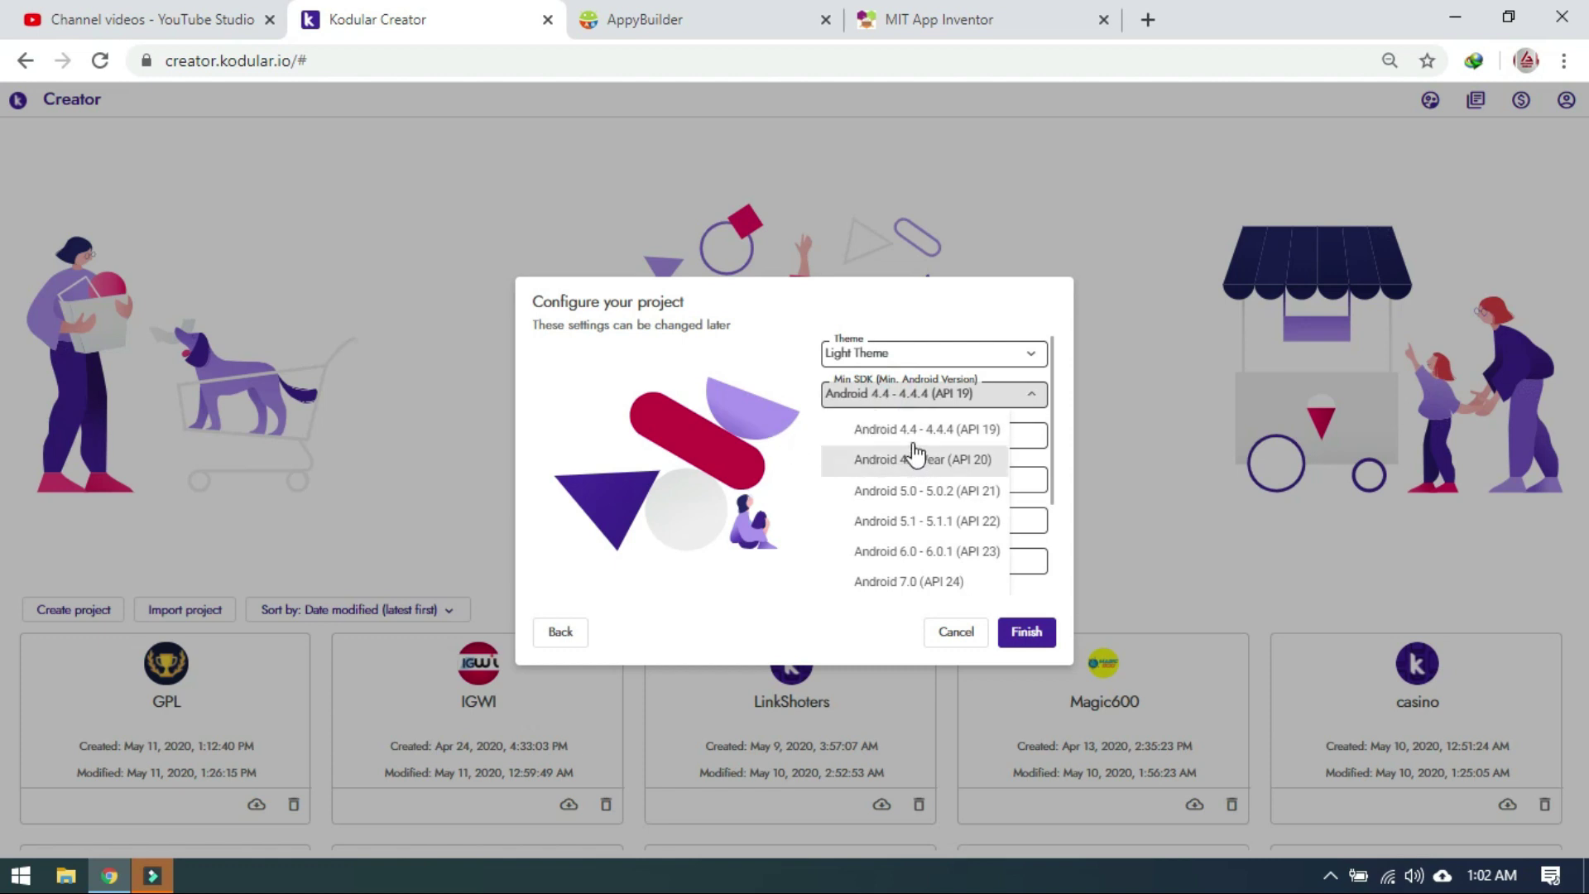
{"action": "left_click", "coordinate": [783, 427]}
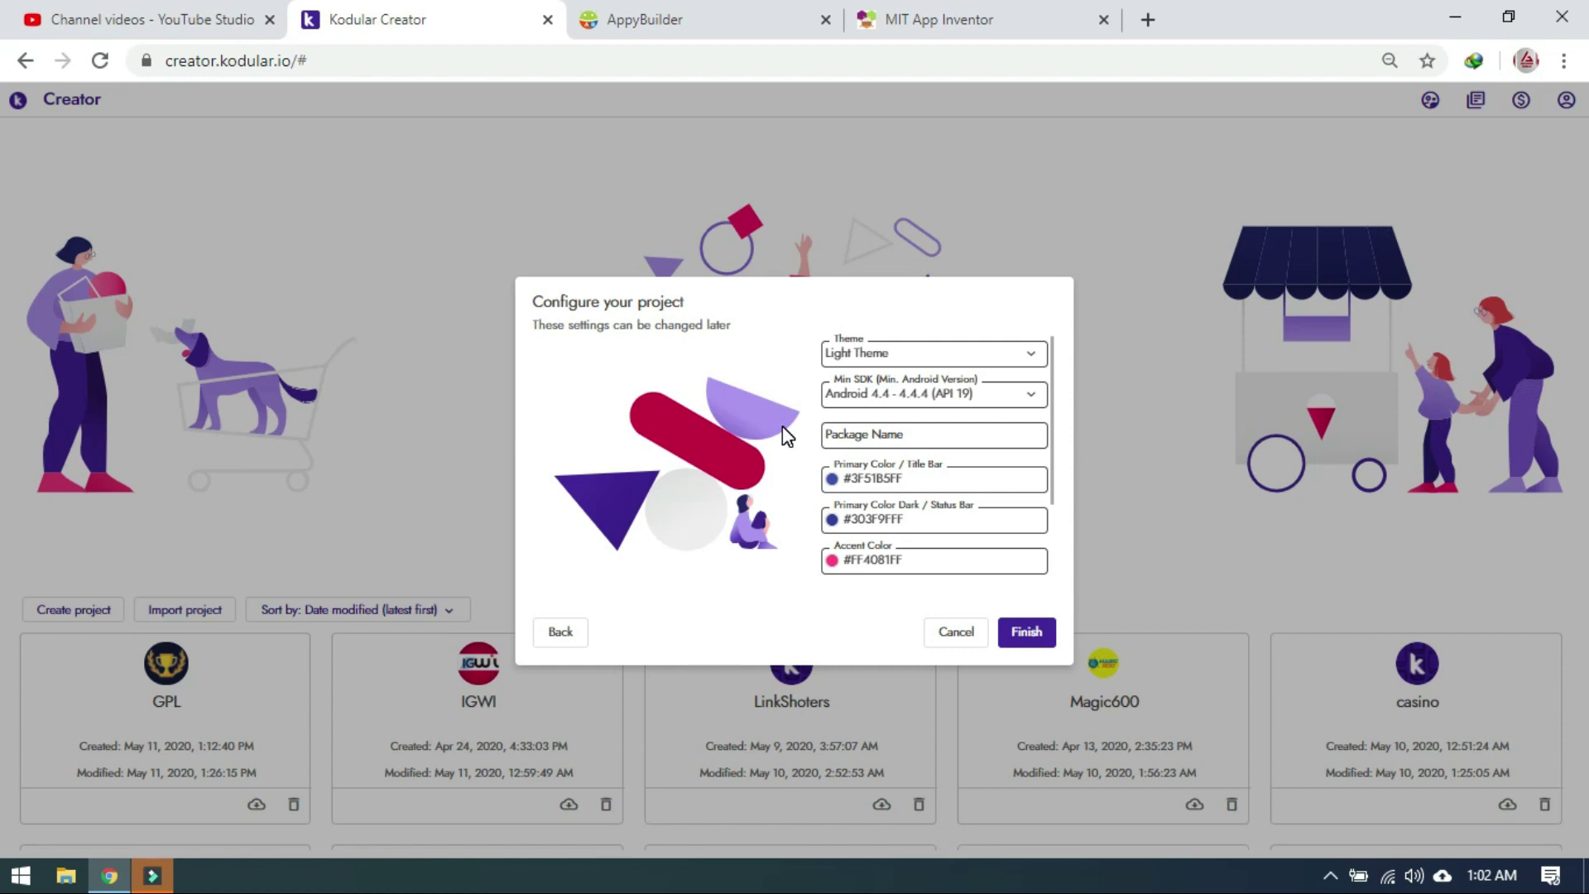
{"action": "left_click", "coordinate": [845, 436]}
{"action": "type", "text": "com."}
Step: Open the KriptPaid app's Google Play page in a new browser tab
{"action": "left_click", "coordinate": [1147, 19]}
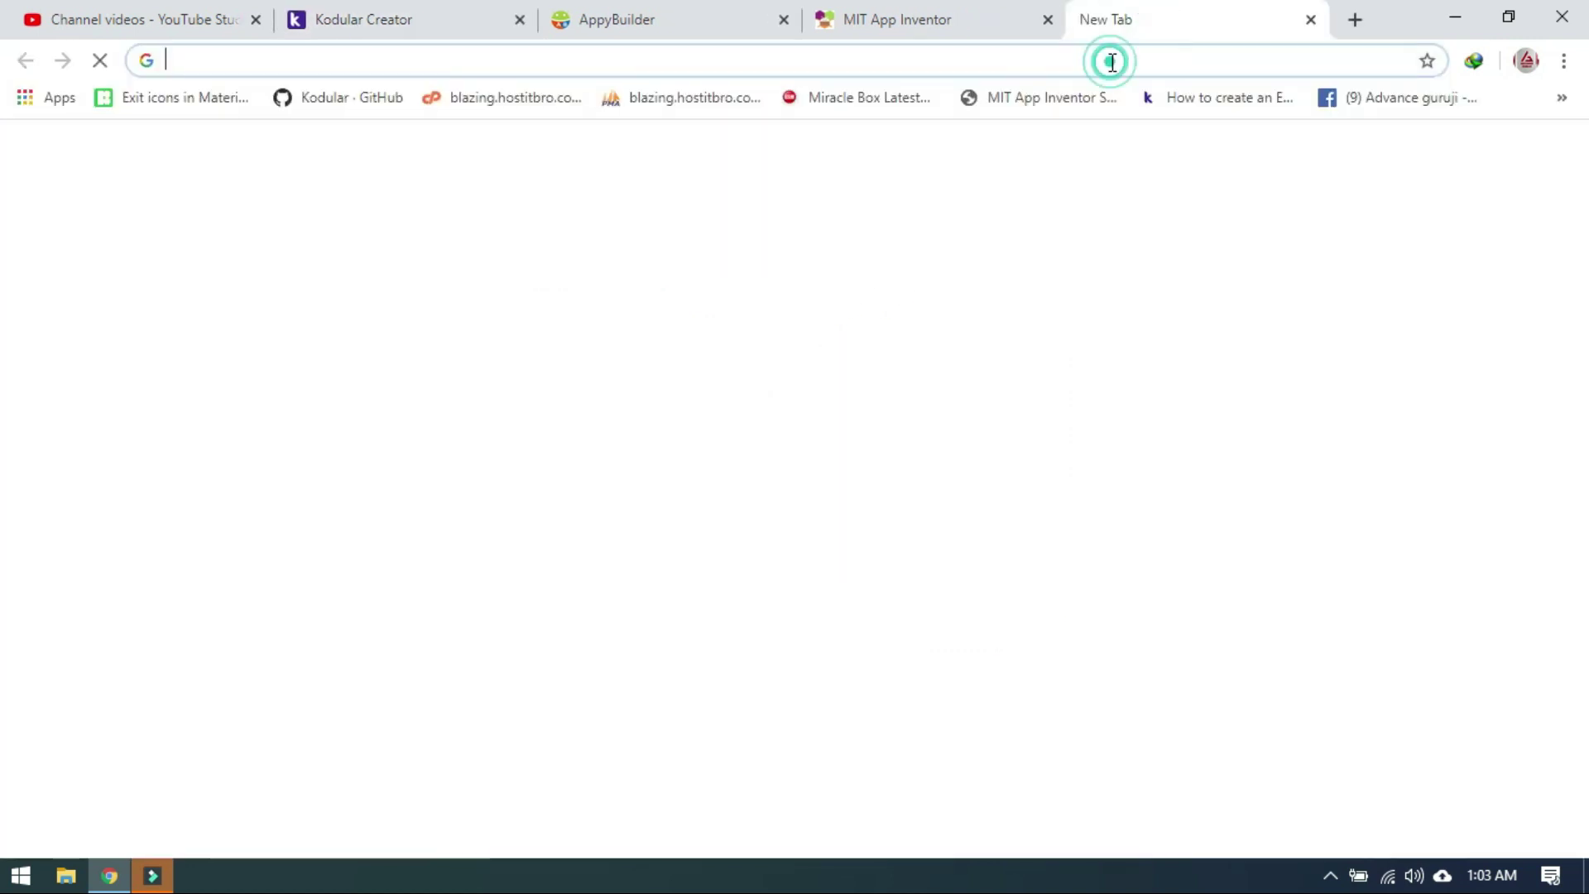
{"action": "type", "text": "pla"}
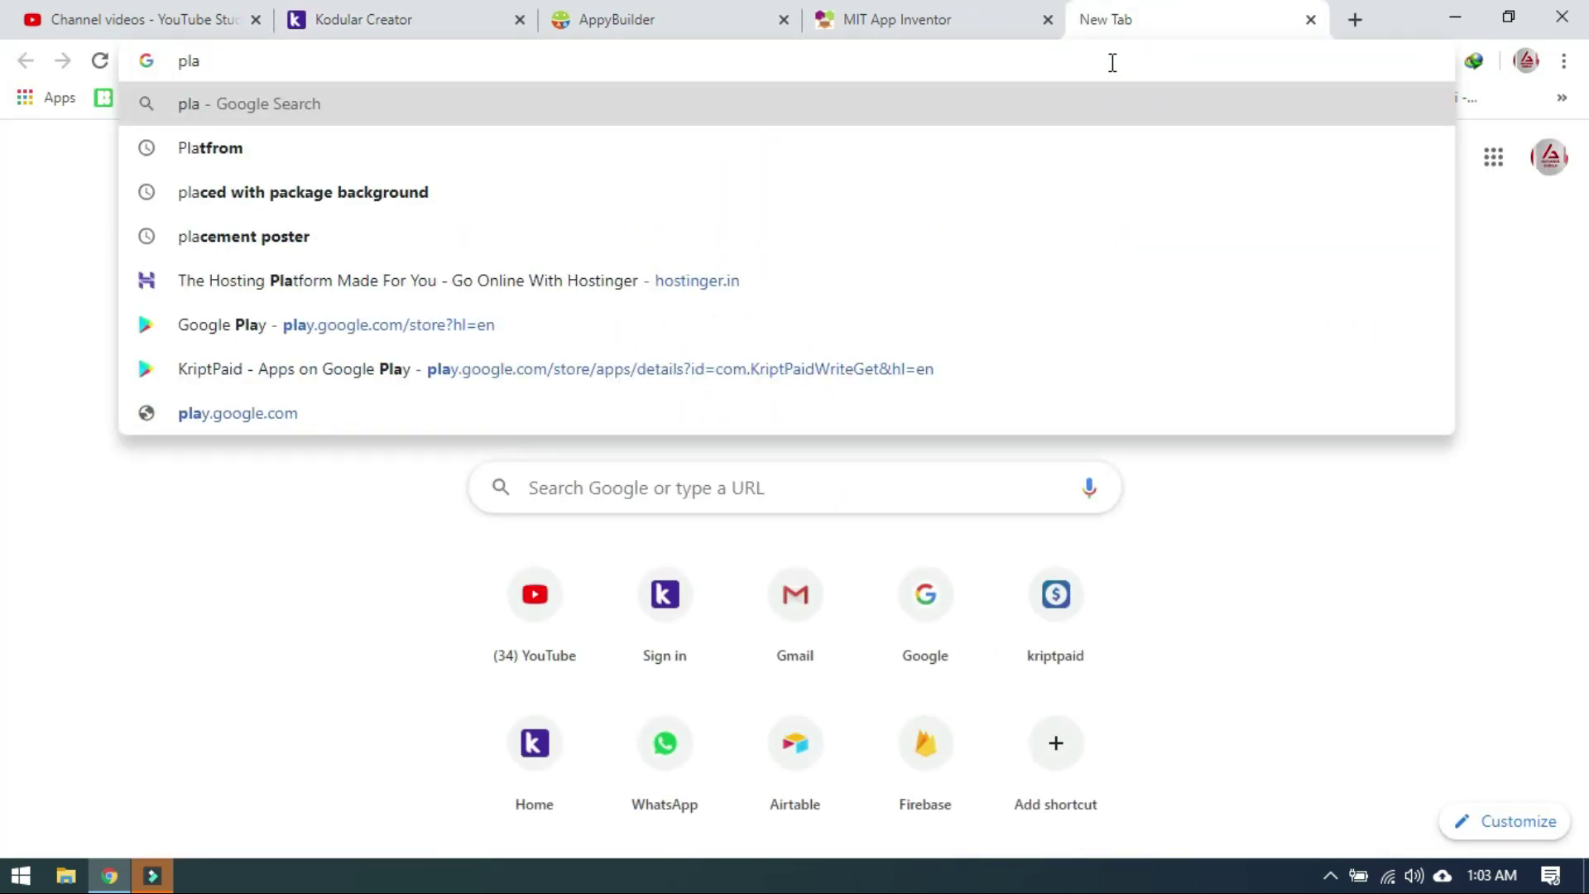
{"action": "key", "text": "Down"}
{"action": "key", "text": "Down"}
{"action": "key", "text": "Down"}
{"action": "key", "text": "Down"}
{"action": "key", "text": "Down"}
{"action": "key", "text": "Down"}
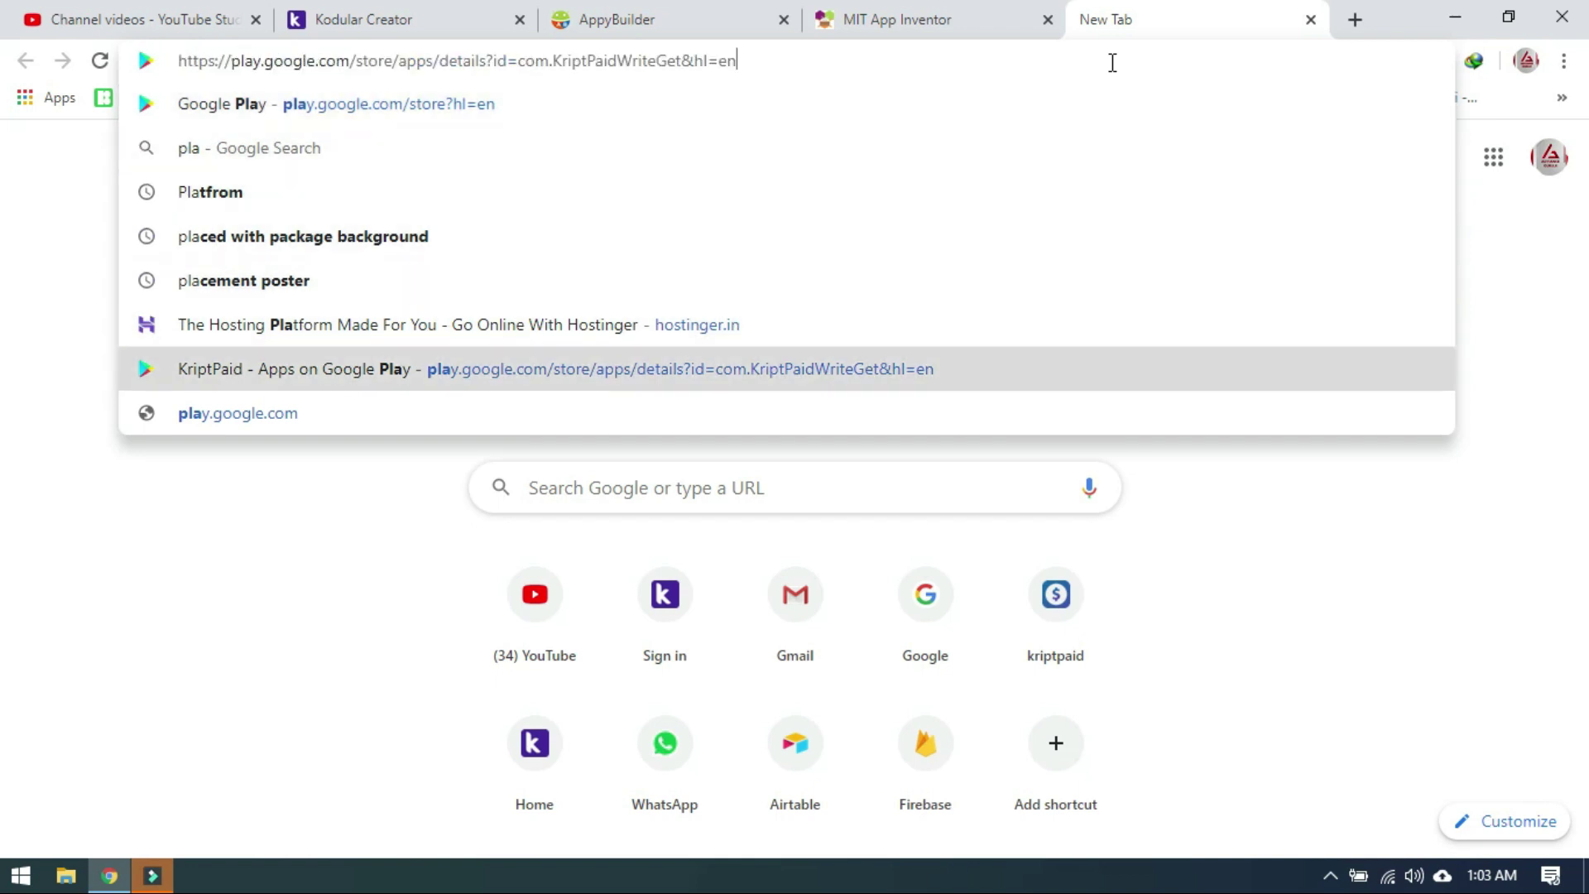
{"action": "key", "text": "Return"}
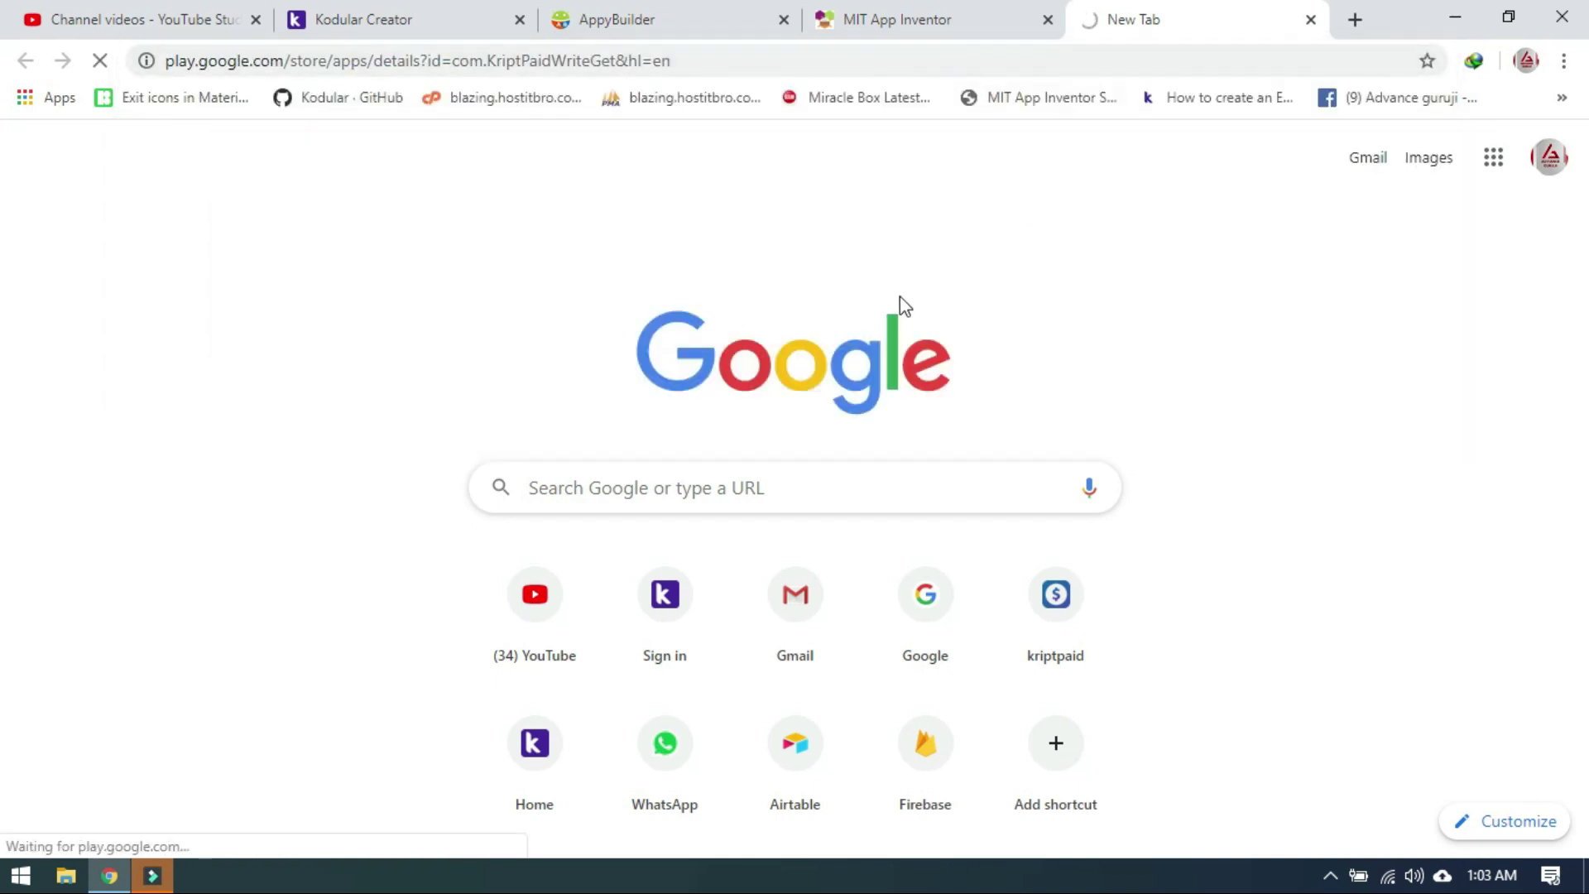
{"action": "left_click", "coordinate": [578, 20]}
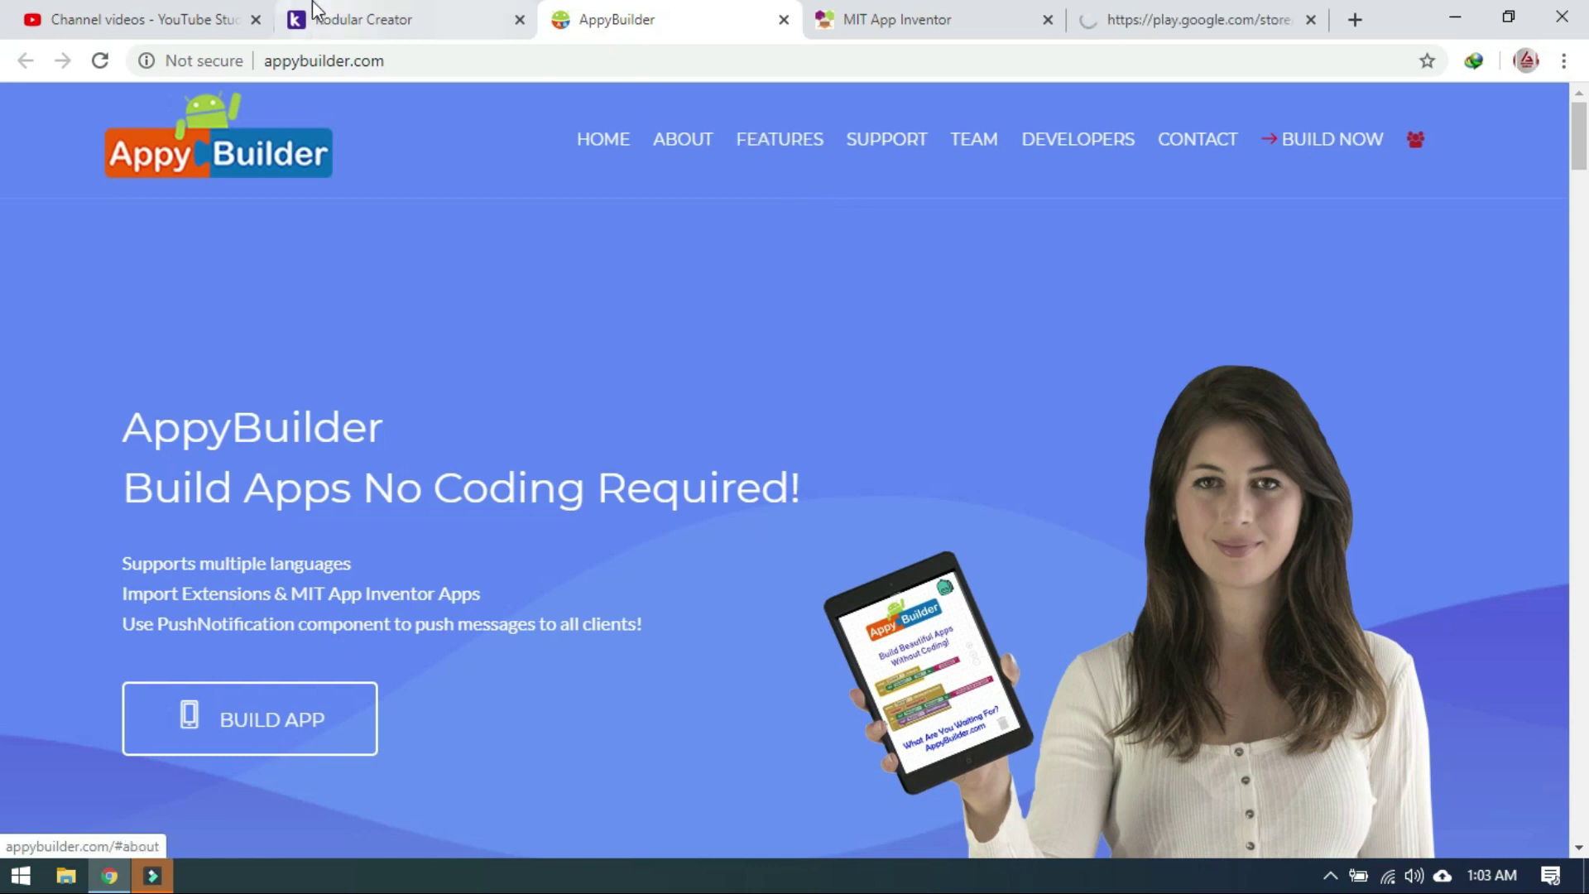
{"action": "left_click", "coordinate": [364, 20]}
{"action": "left_click", "coordinate": [1200, 20]}
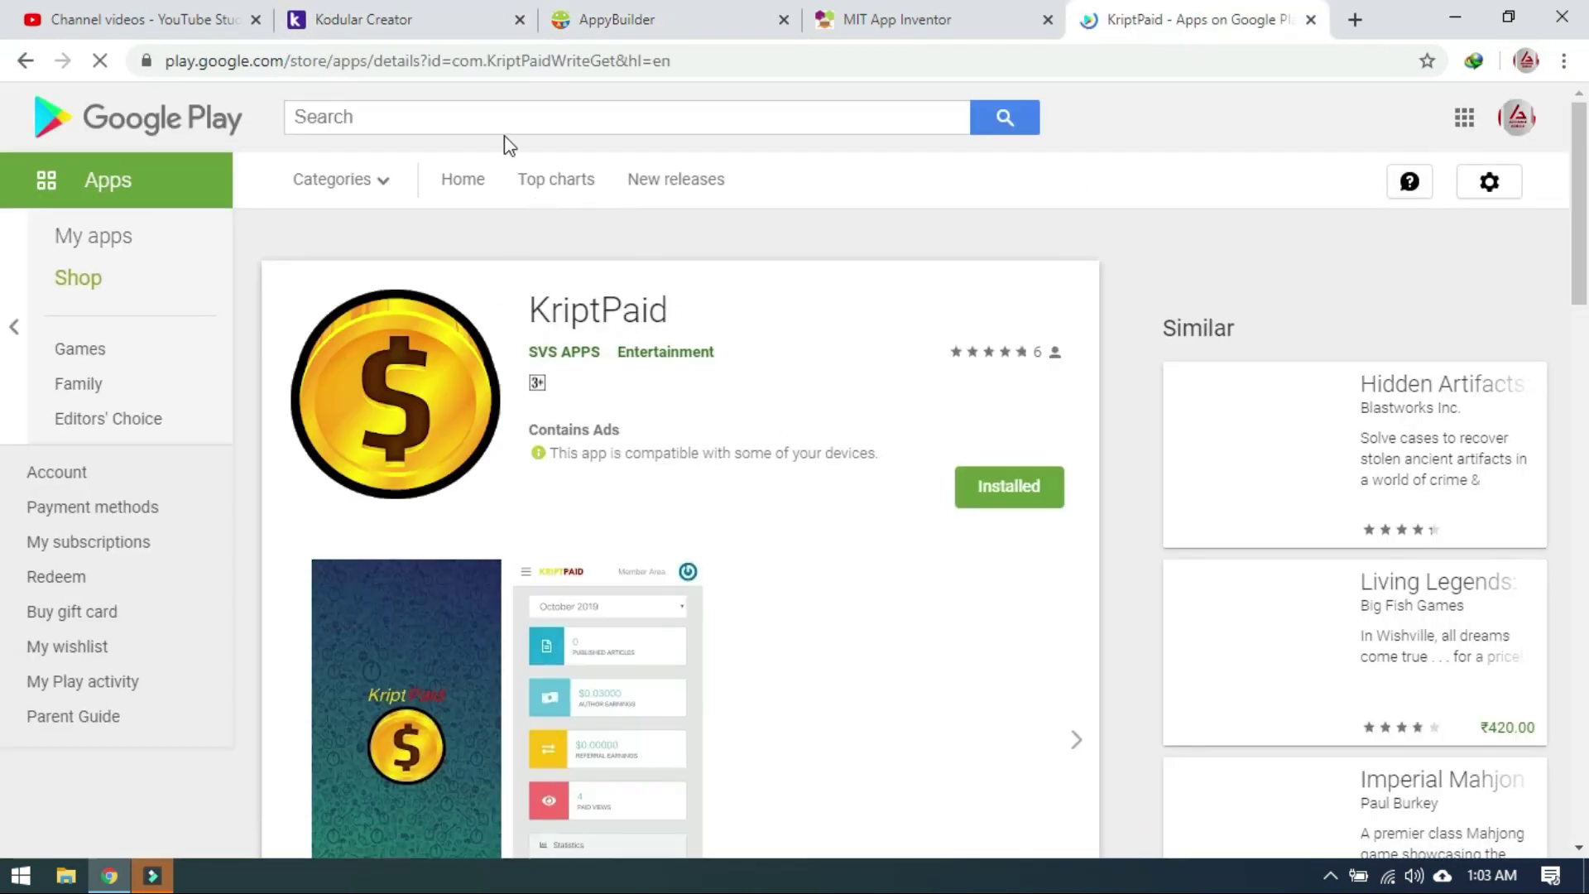
Step: Reload the KriptPaid page without "&hl=en" in its address and highlight the package name com.KriptPaidWriteGet in the URL
{"action": "left_click", "coordinate": [457, 66]}
{"action": "left_click_drag", "start_coordinate": [457, 66], "coordinate": [712, 77]}
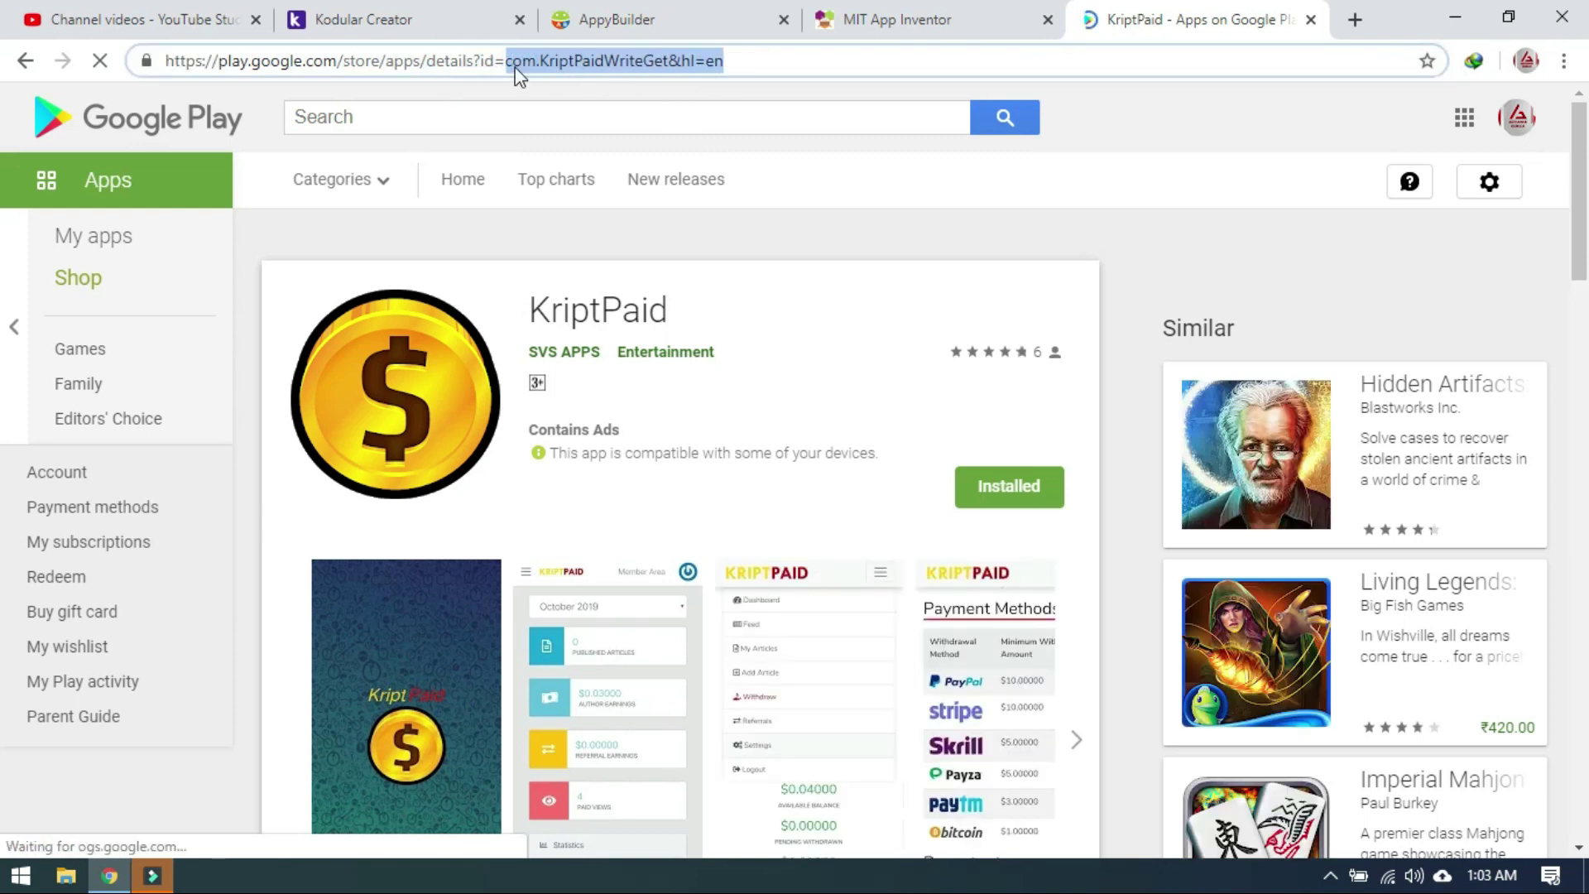
{"action": "left_click", "coordinate": [679, 63]}
{"action": "left_click_drag", "start_coordinate": [672, 63], "coordinate": [756, 65]}
{"action": "key", "text": "BackSpace"}
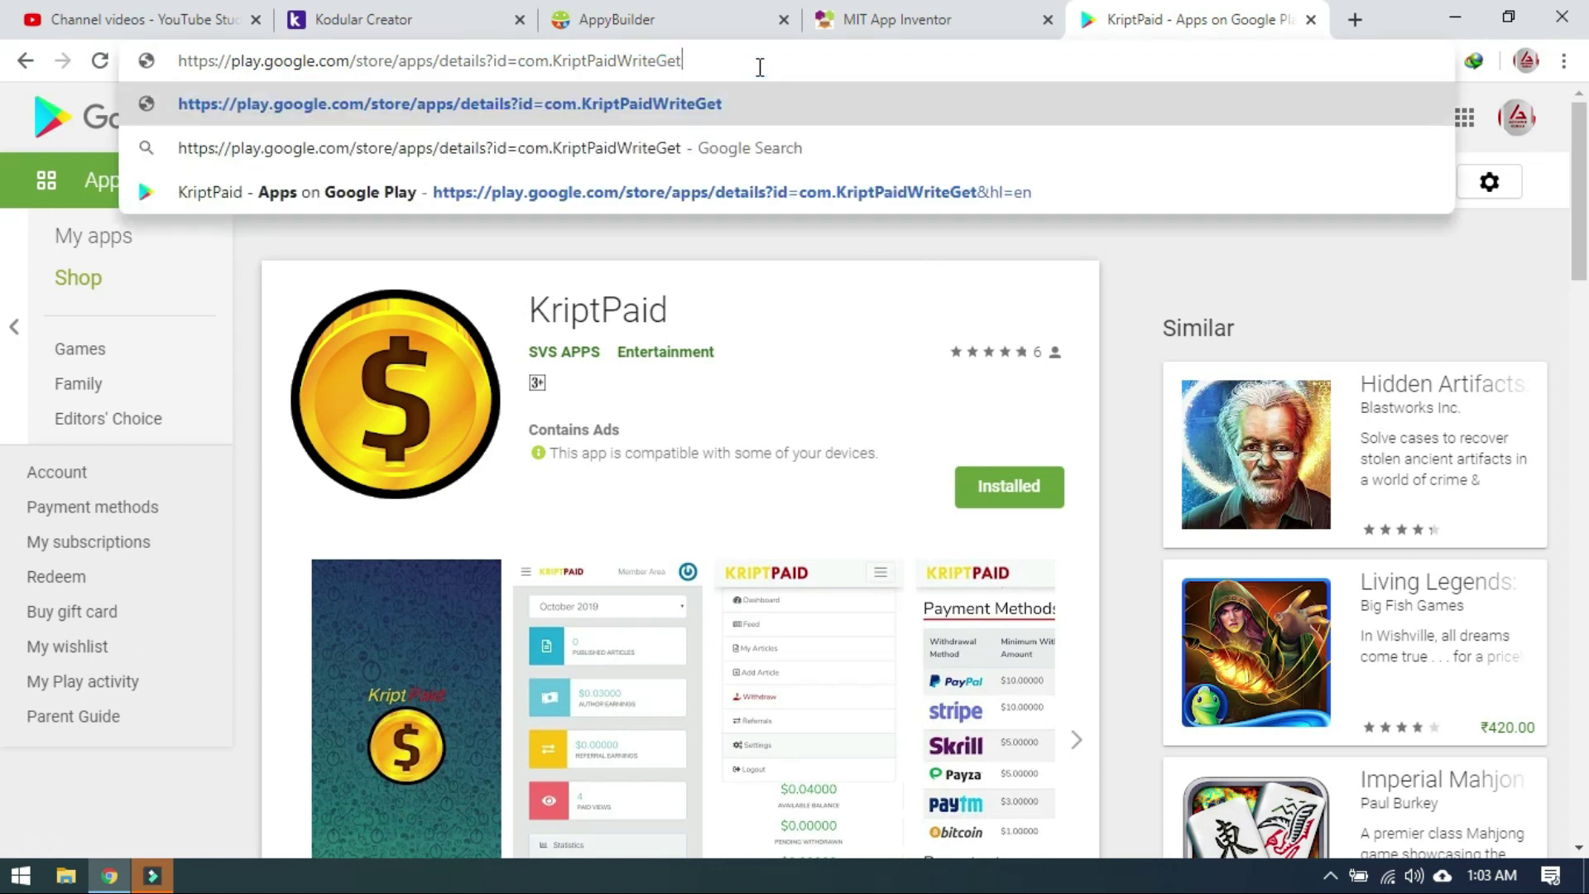
{"action": "key", "text": "Return"}
{"action": "left_click", "coordinate": [760, 64]}
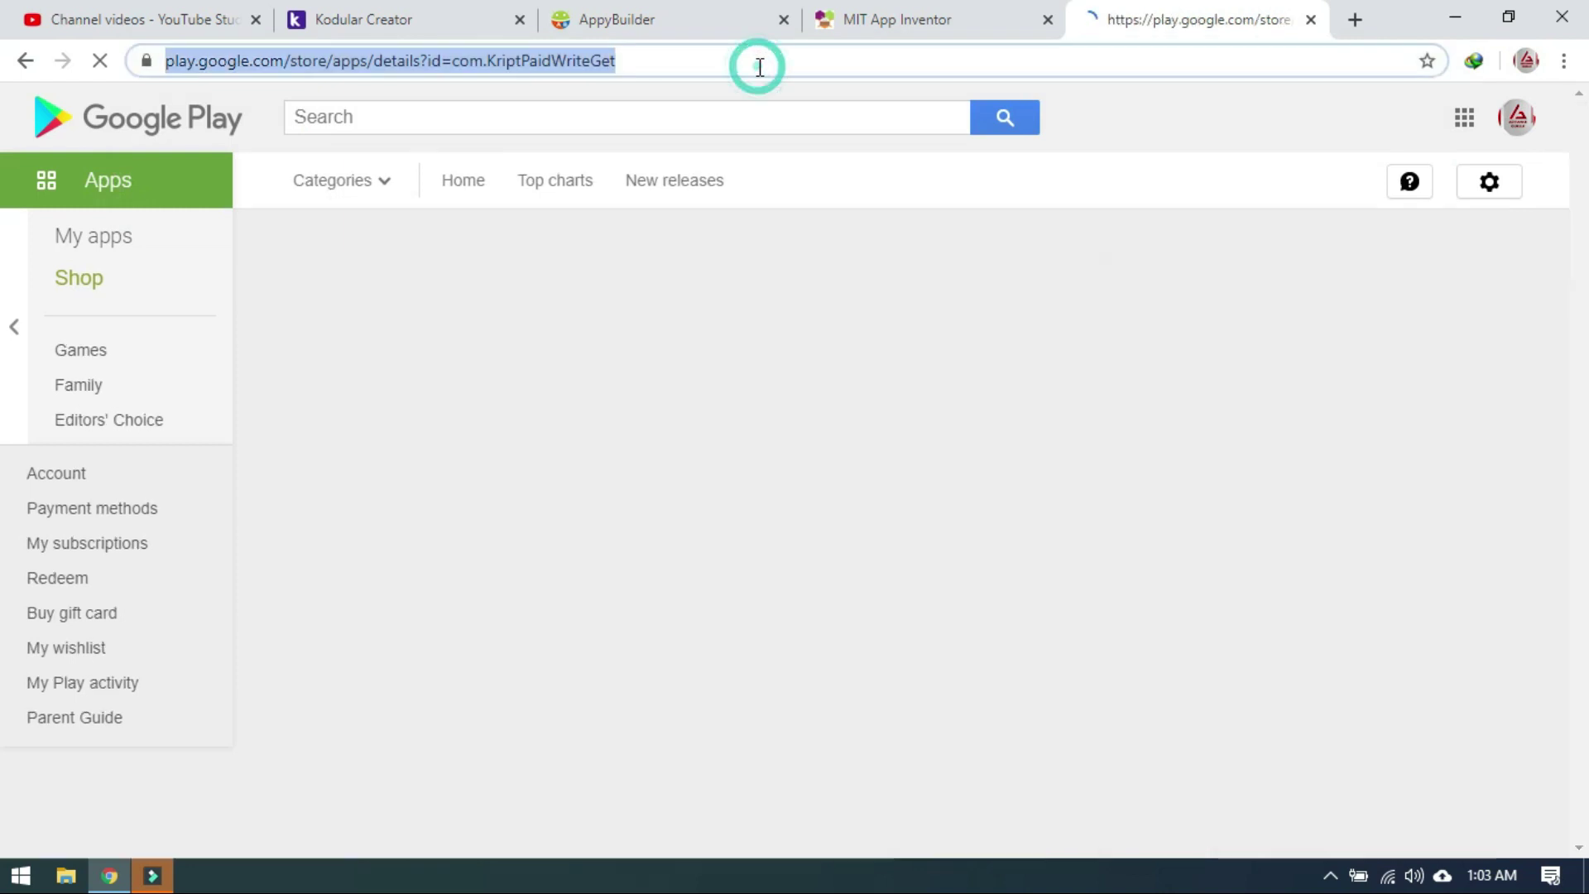
{"action": "left_click_drag", "start_coordinate": [760, 64], "coordinate": [506, 68]}
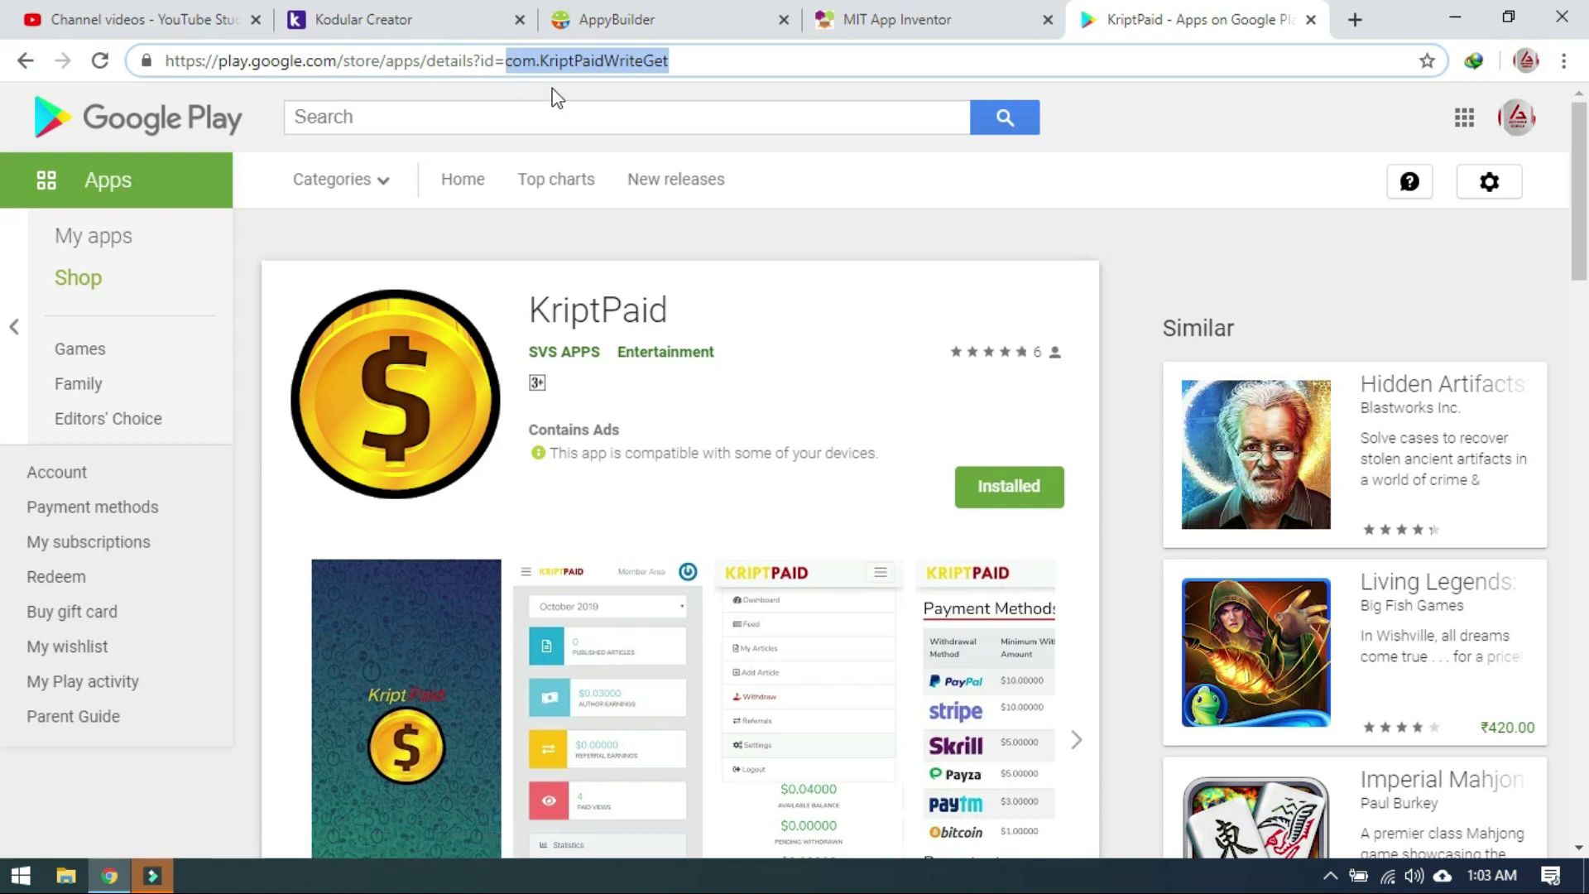
Step: Skim the KriptPaid page, open the similar app Hidden Artifacts and highlight its package name com.gamehouse.hiddenartifactsgp in the URL
{"action": "scroll", "coordinate": [1254, 496], "scroll_direction": "down", "scroll_amount": 5}
{"action": "scroll", "coordinate": [1060, 525], "scroll_direction": "down", "scroll_amount": 20}
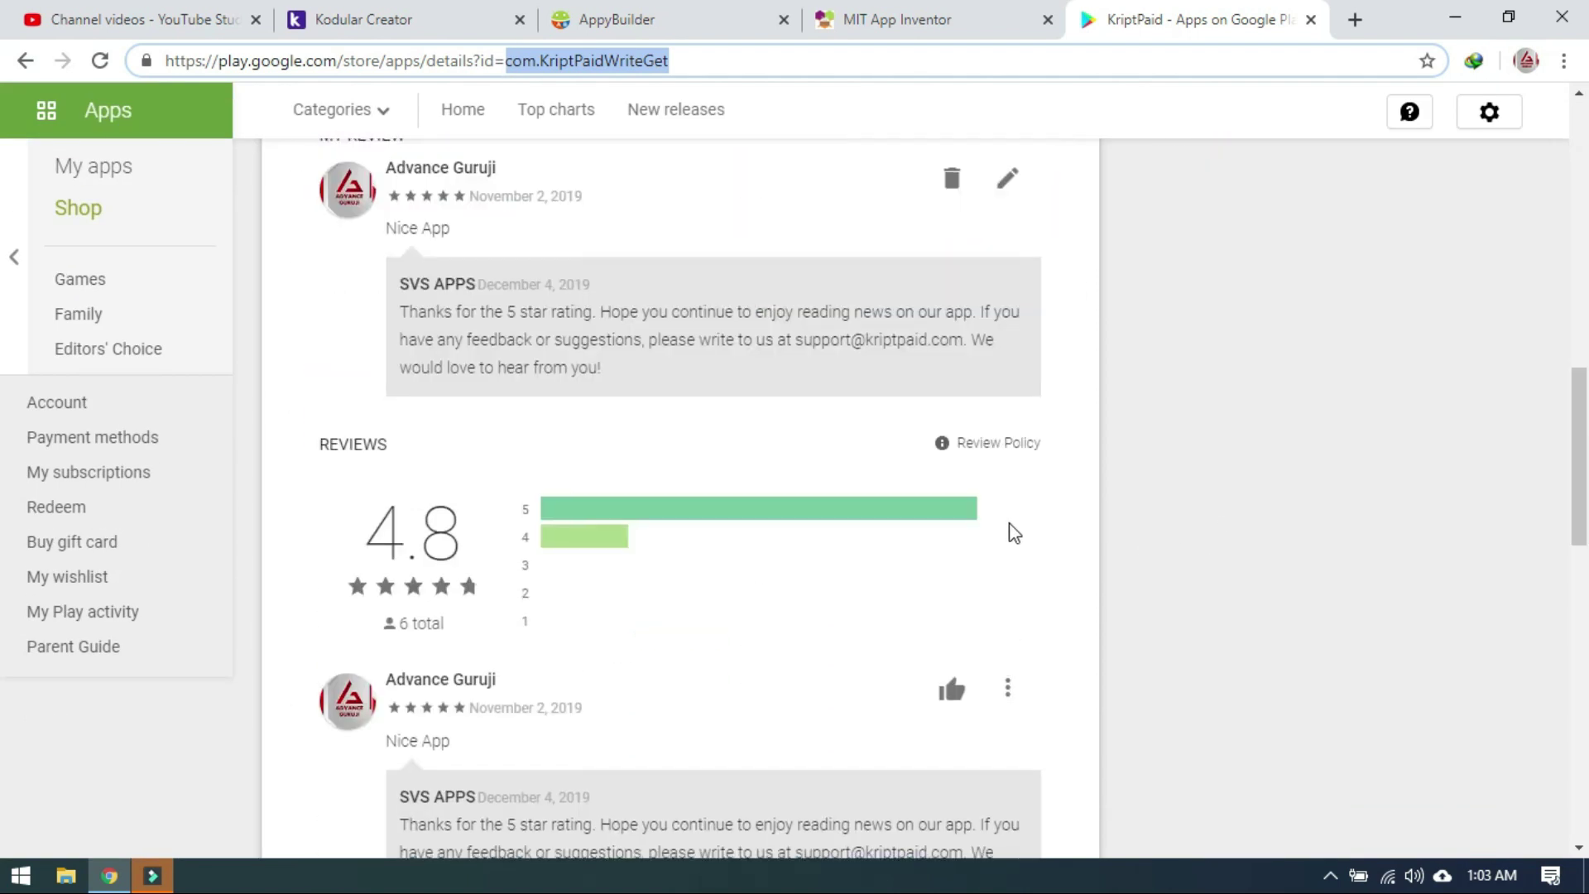
{"action": "scroll", "coordinate": [951, 524], "scroll_direction": "up", "scroll_amount": 20}
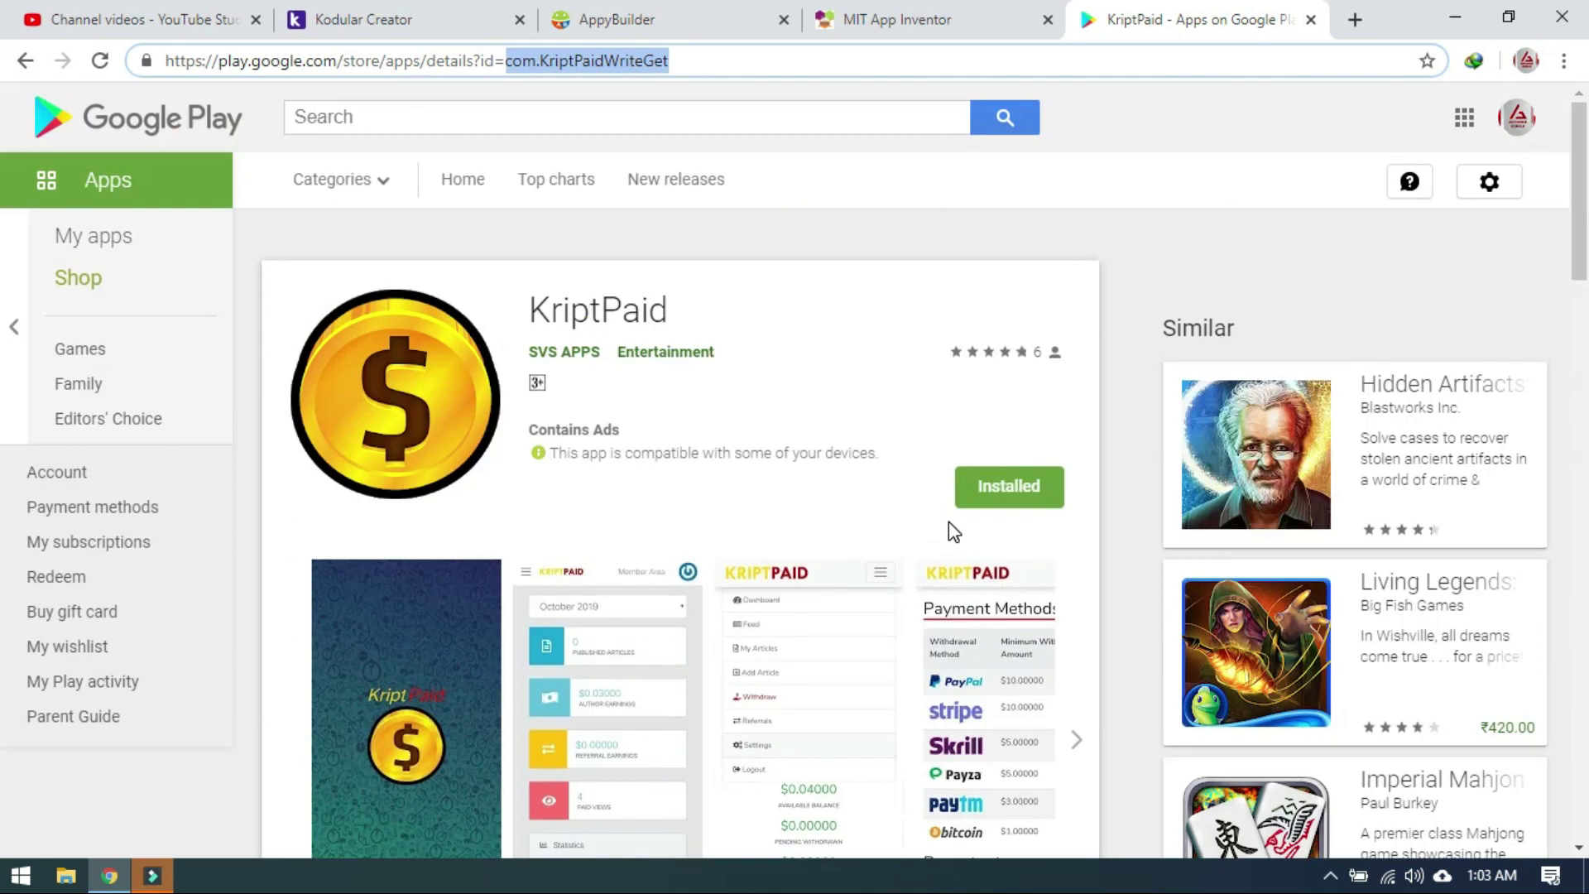
{"action": "left_click", "coordinate": [1235, 472]}
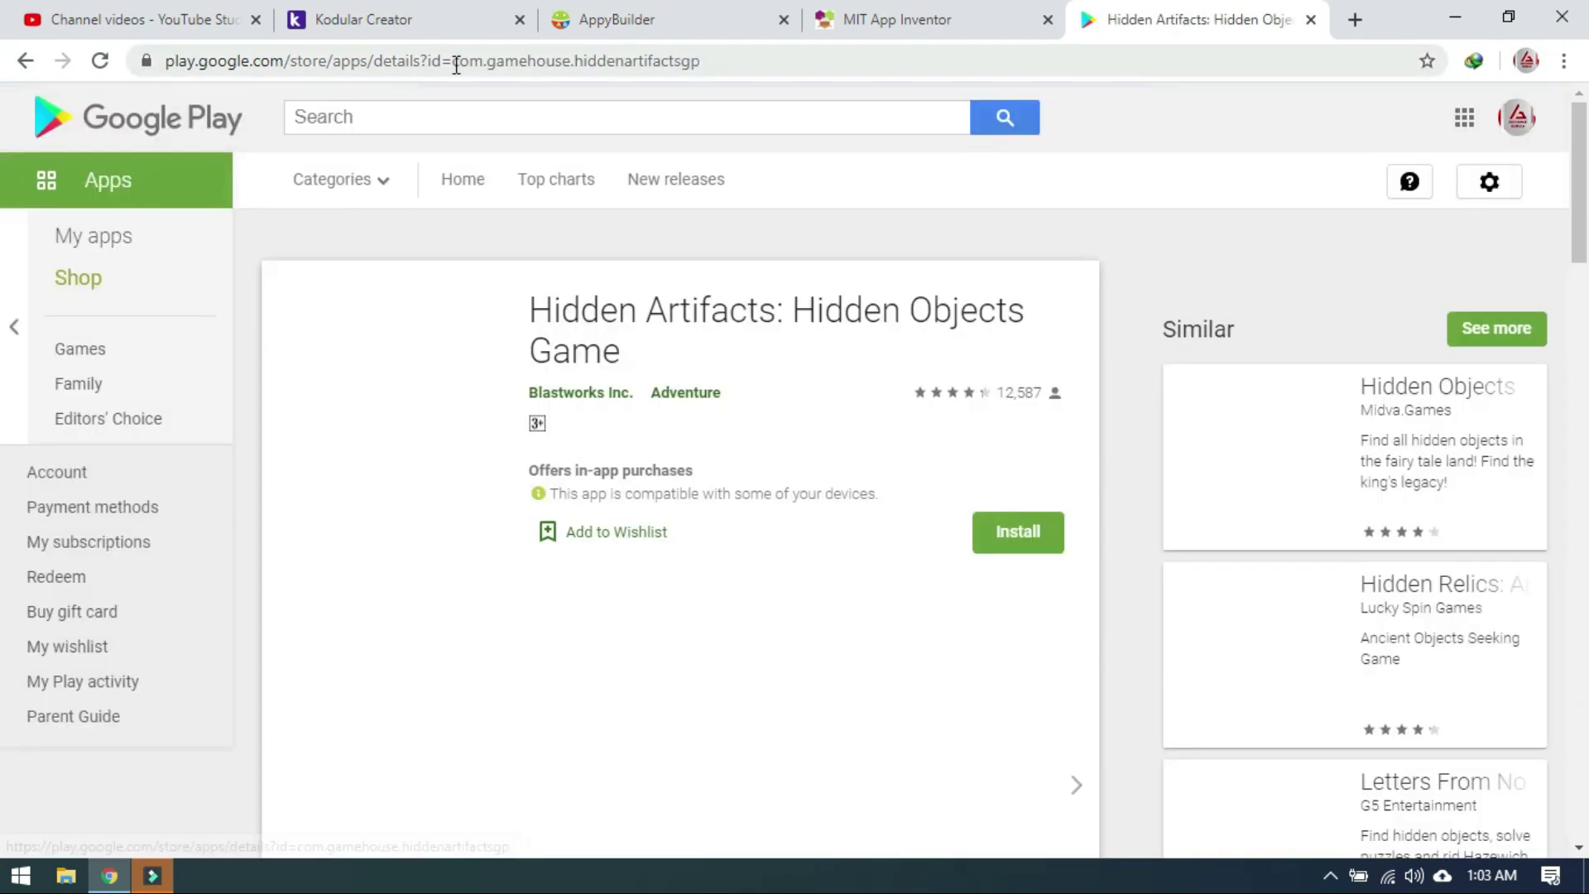
{"action": "left_click_drag", "start_coordinate": [456, 66], "coordinate": [710, 71]}
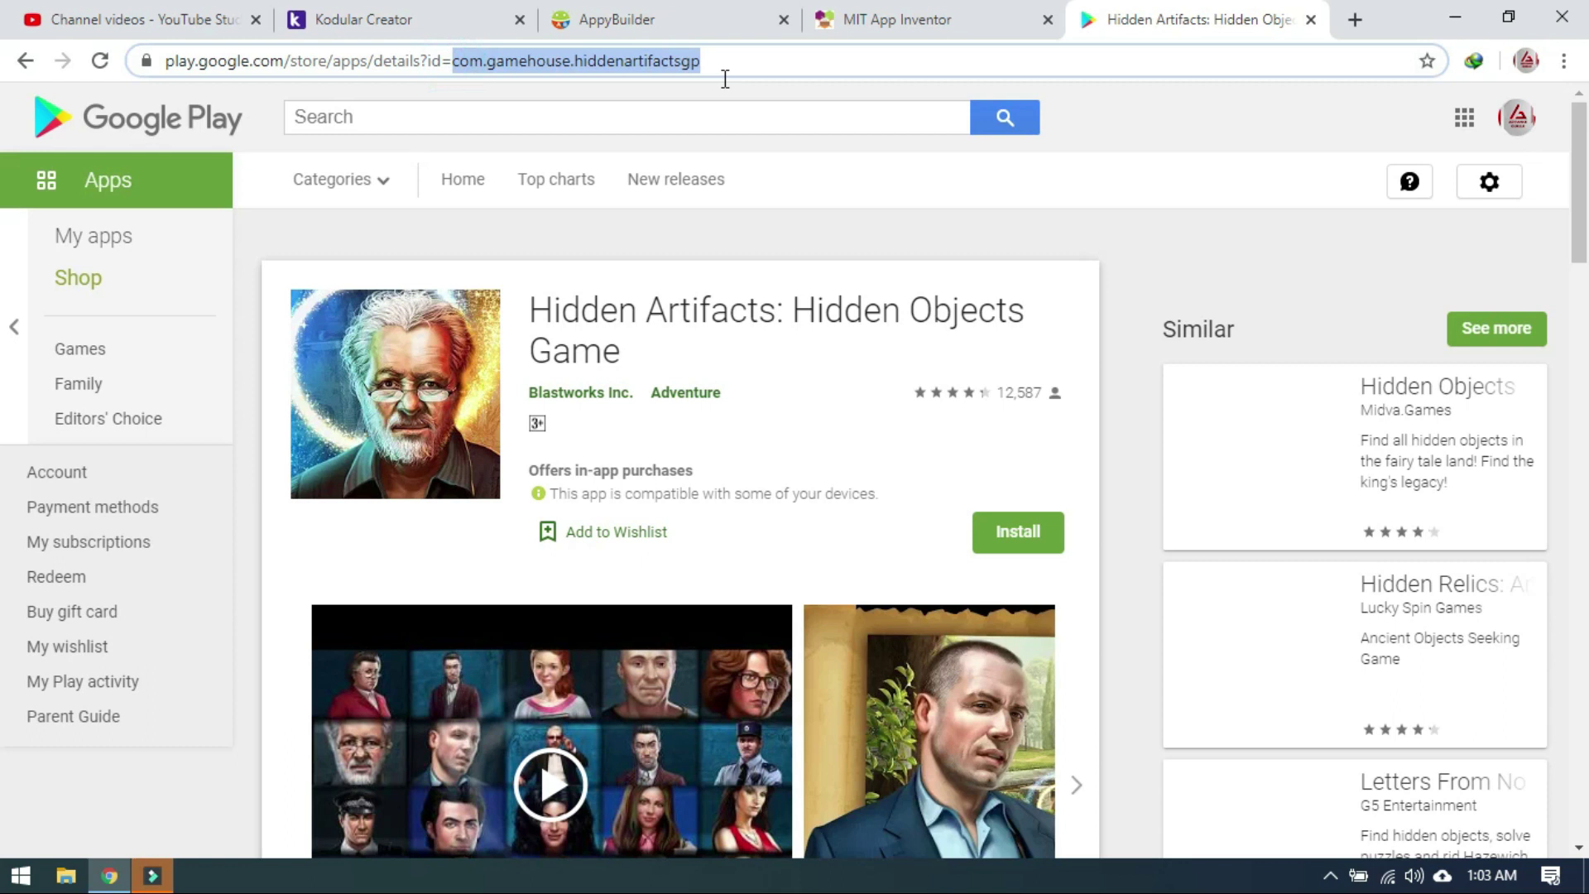
Step: Return to the Kodular project setup, complete the package name as com.ok and create the project
{"action": "left_click", "coordinate": [844, 30]}
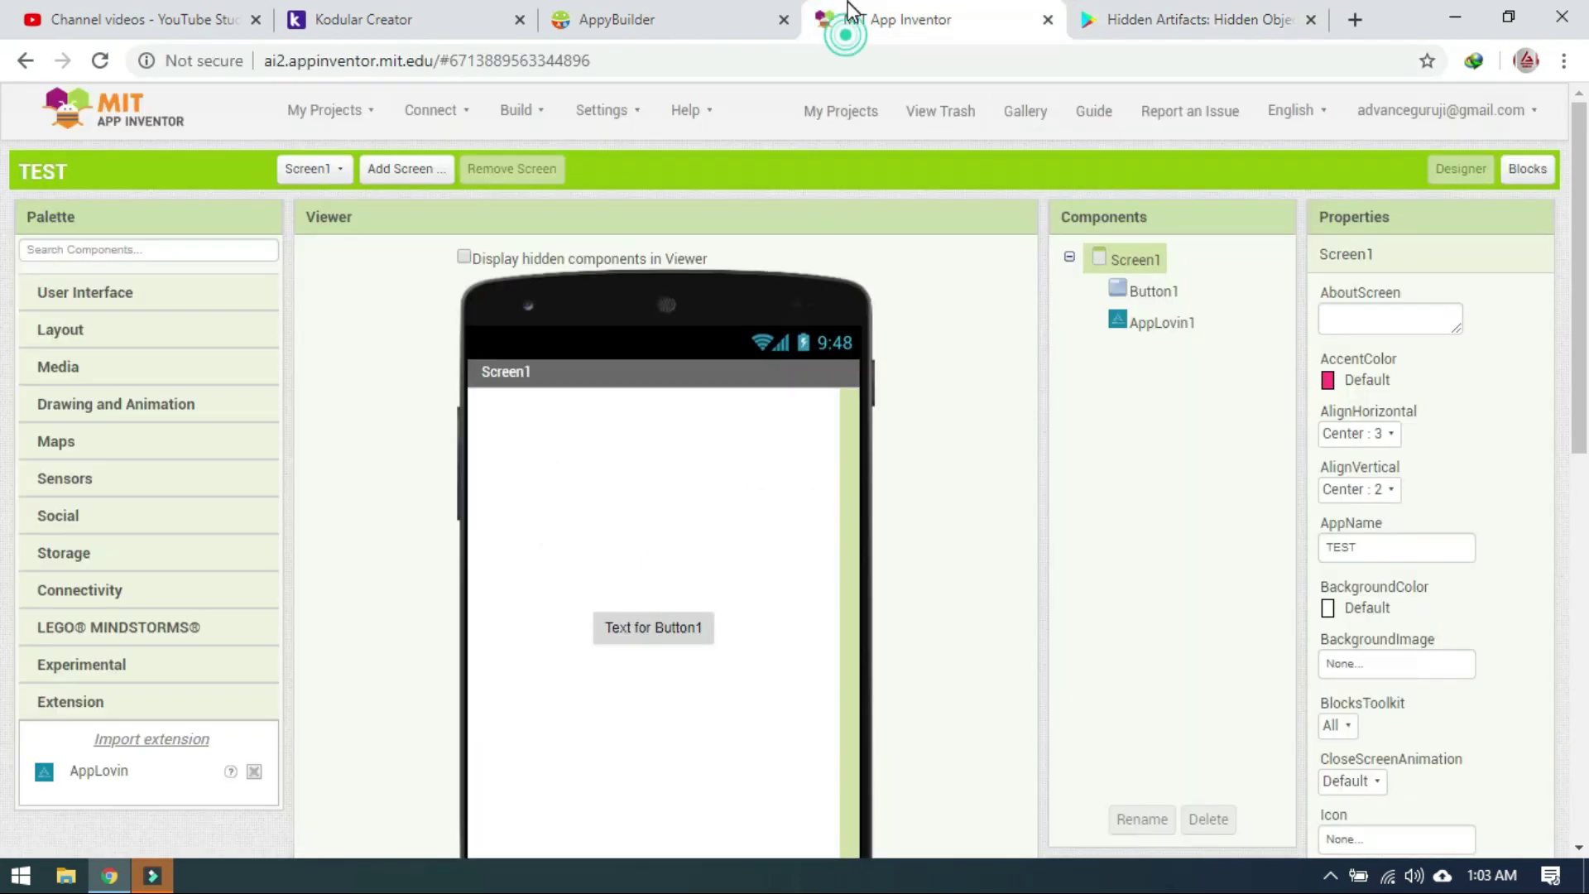
{"action": "left_click", "coordinate": [647, 33]}
{"action": "left_click", "coordinate": [439, 29]}
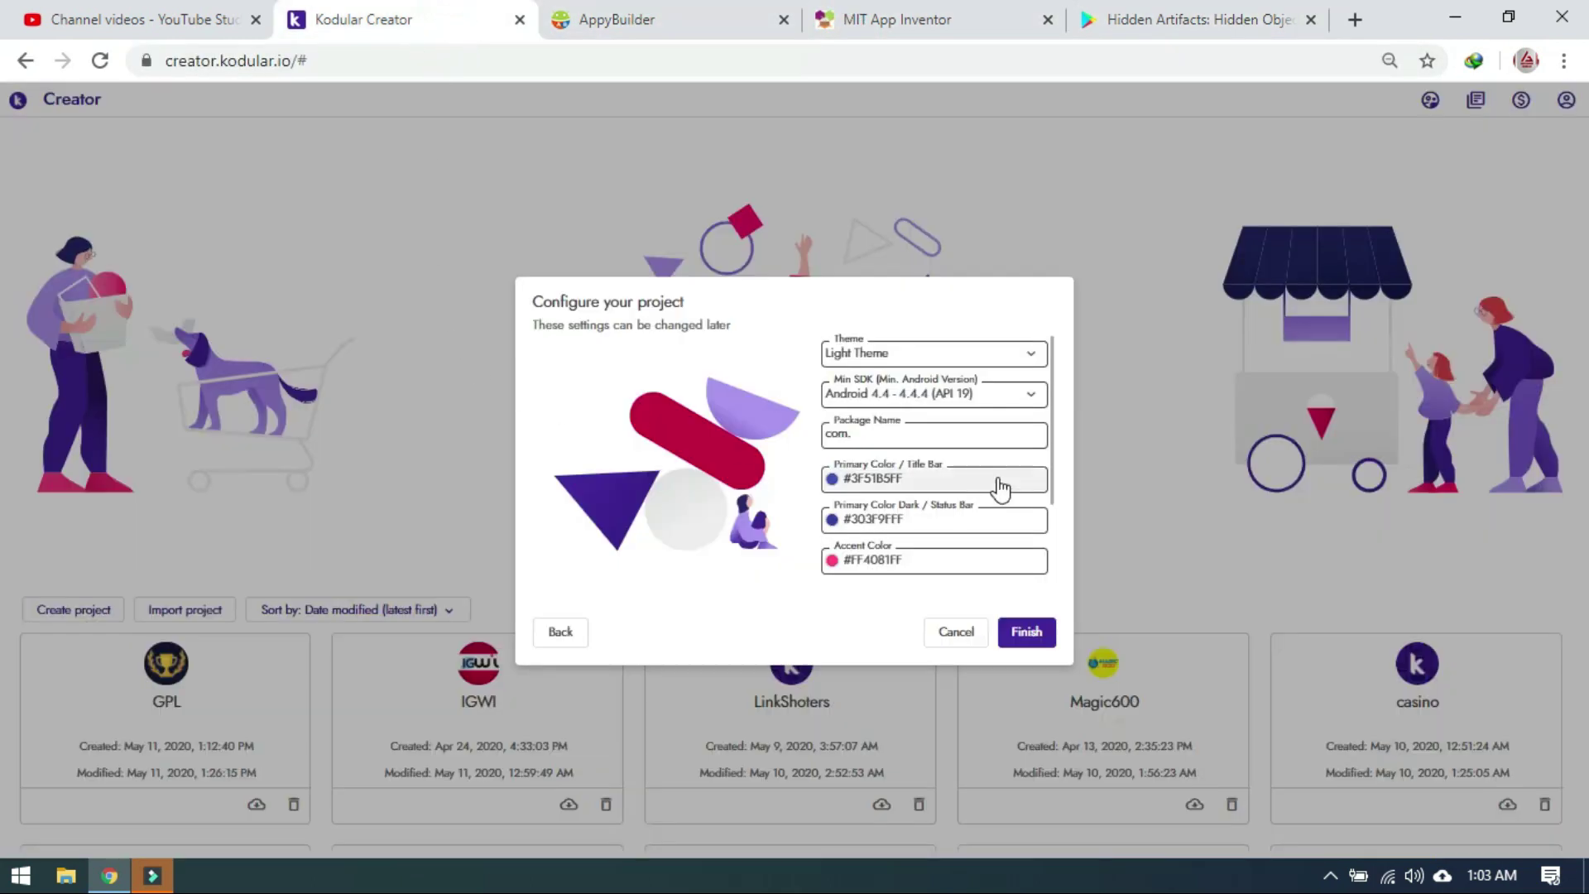
{"action": "left_click", "coordinate": [927, 436]}
{"action": "left_click", "coordinate": [927, 436]}
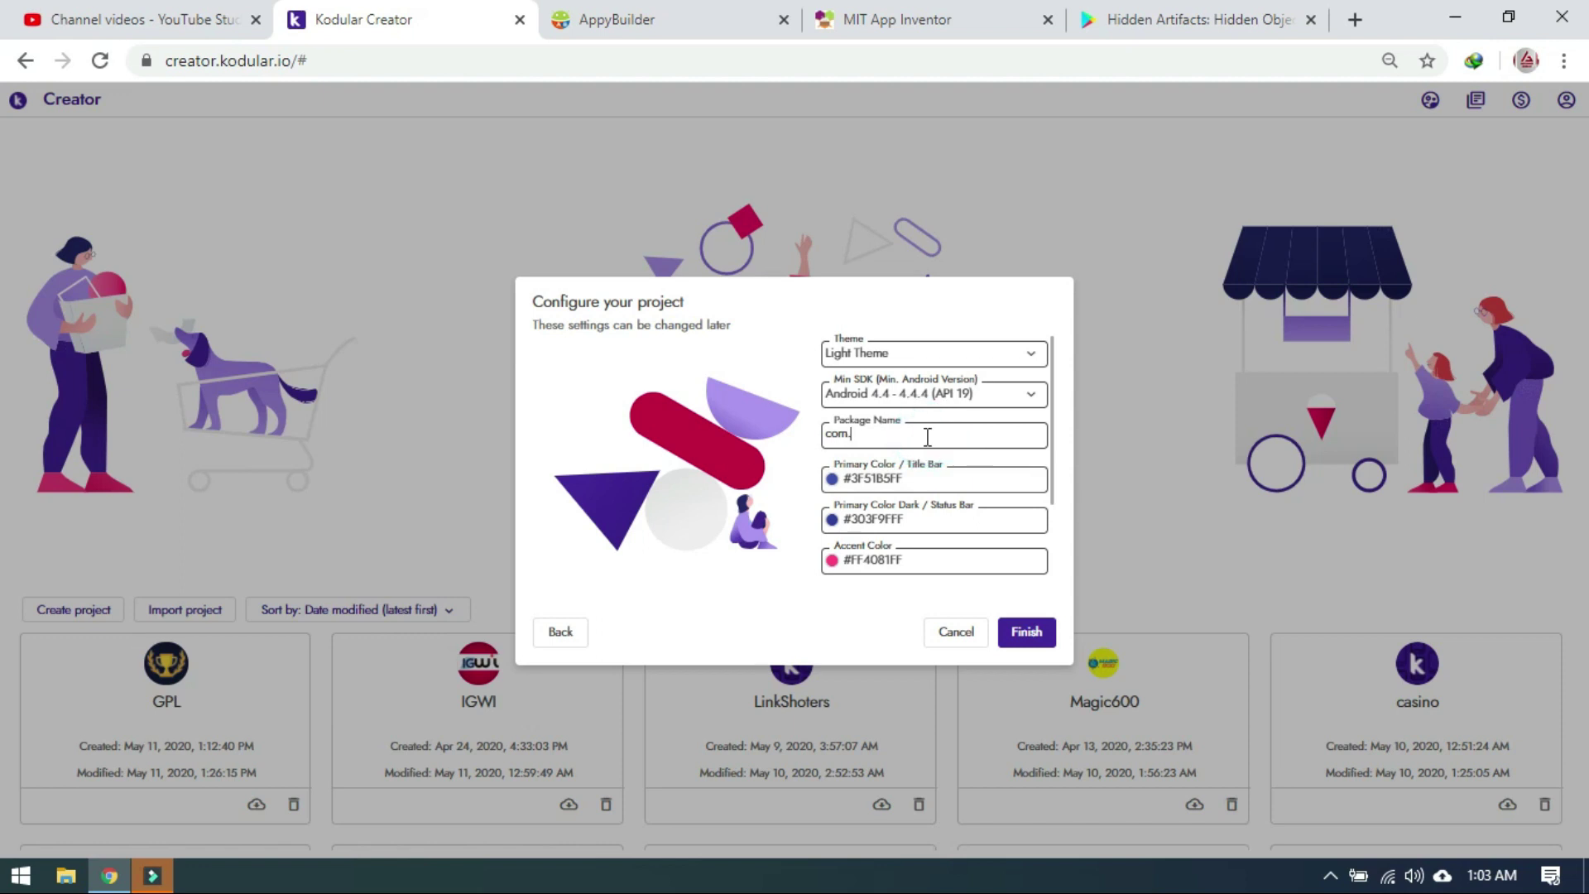
{"action": "type", "text": "ok"}
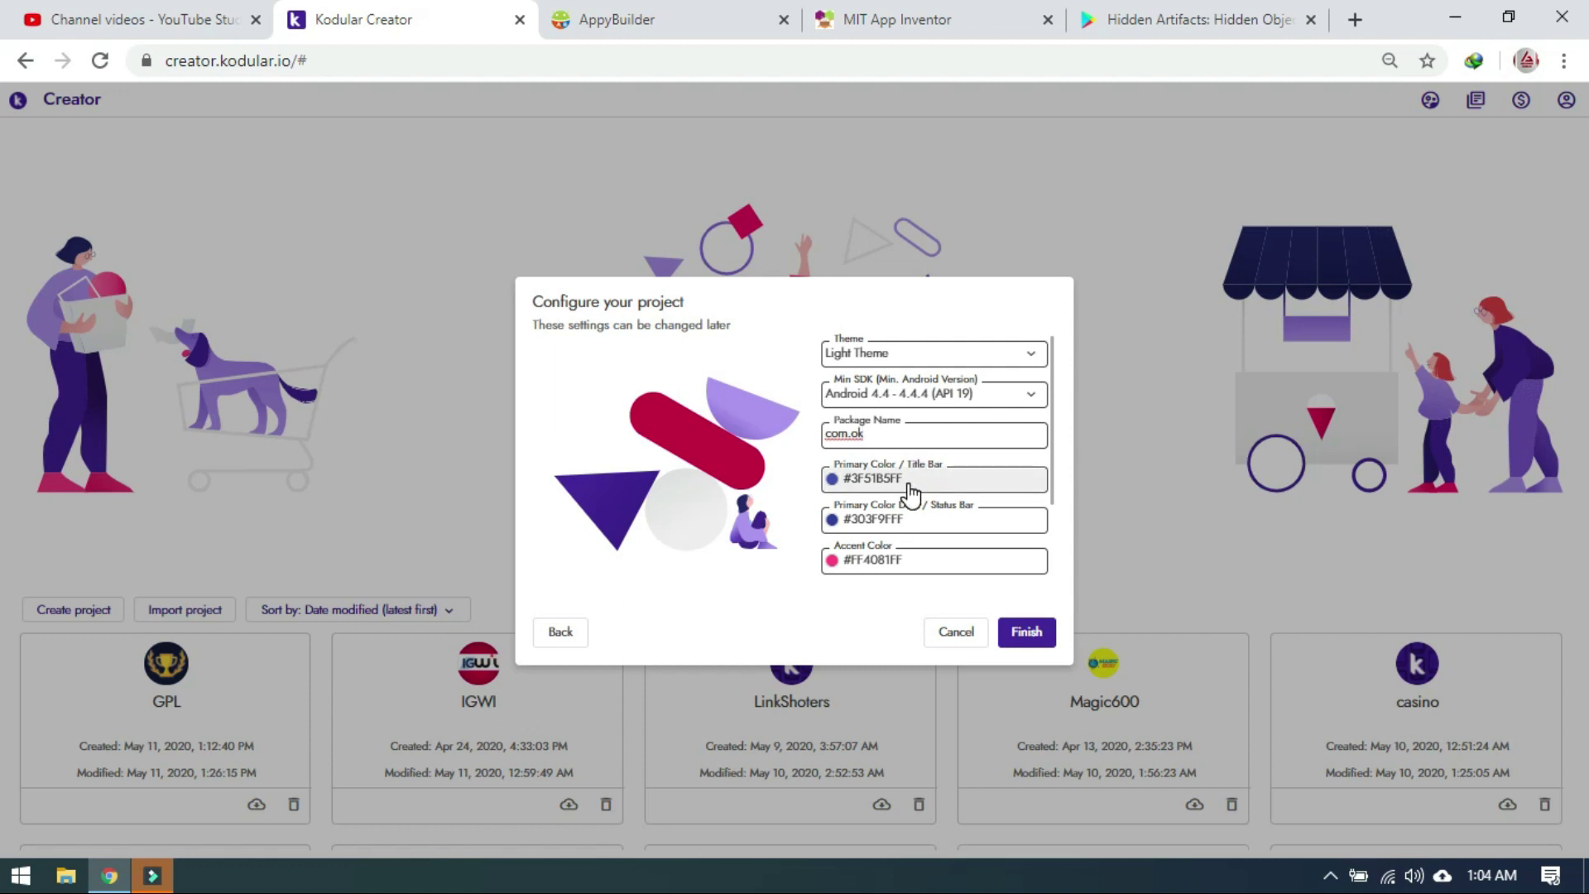
{"action": "scroll", "coordinate": [905, 529], "scroll_direction": "down", "scroll_amount": 2}
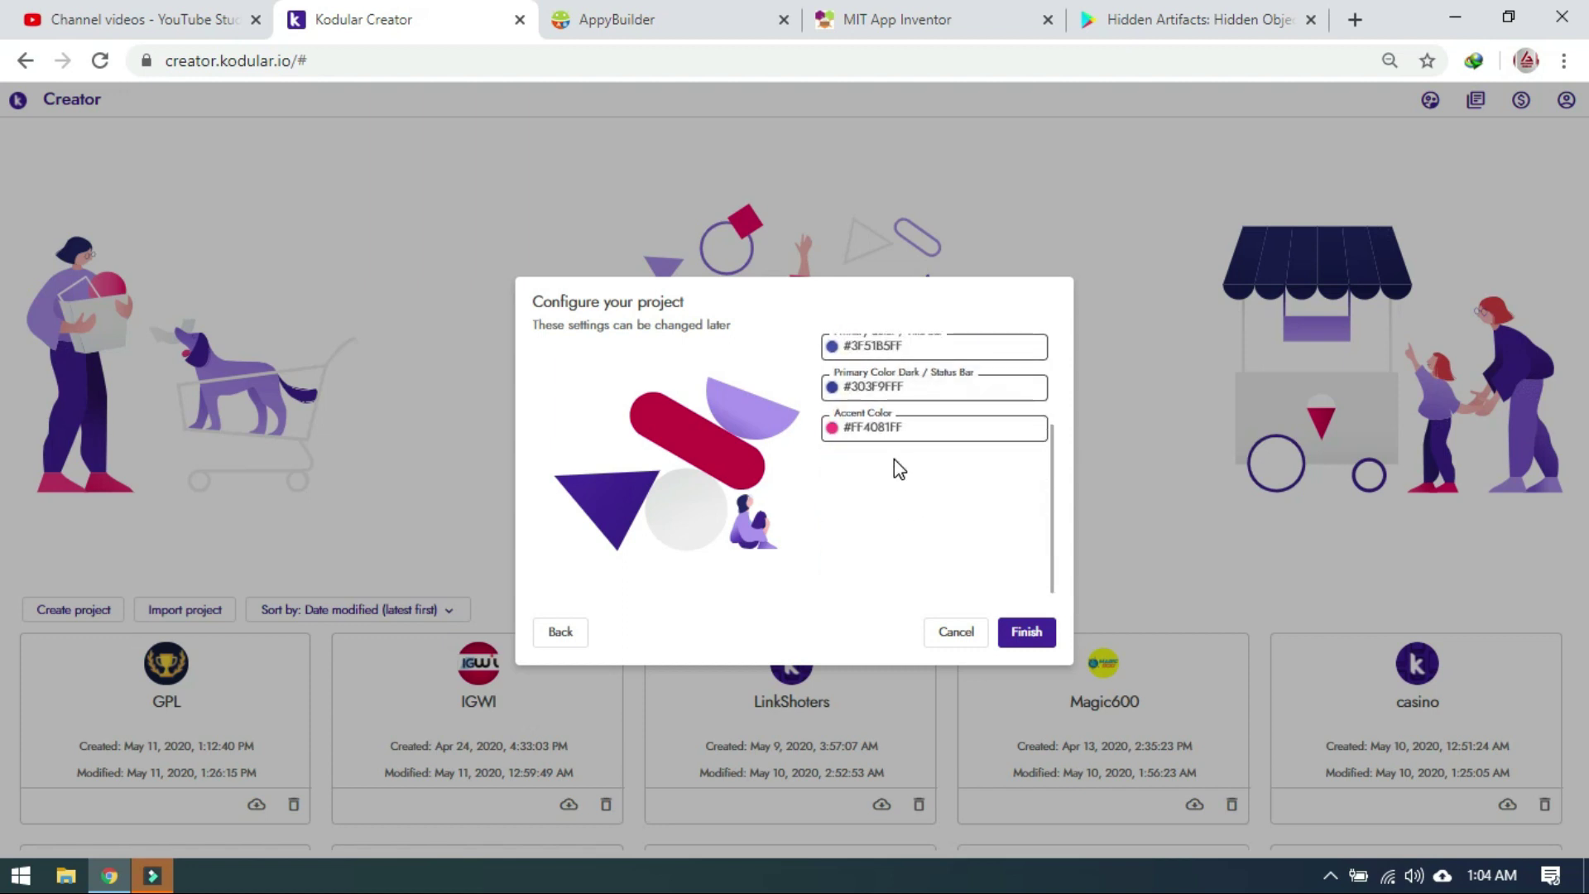
{"action": "left_click", "coordinate": [1020, 633]}
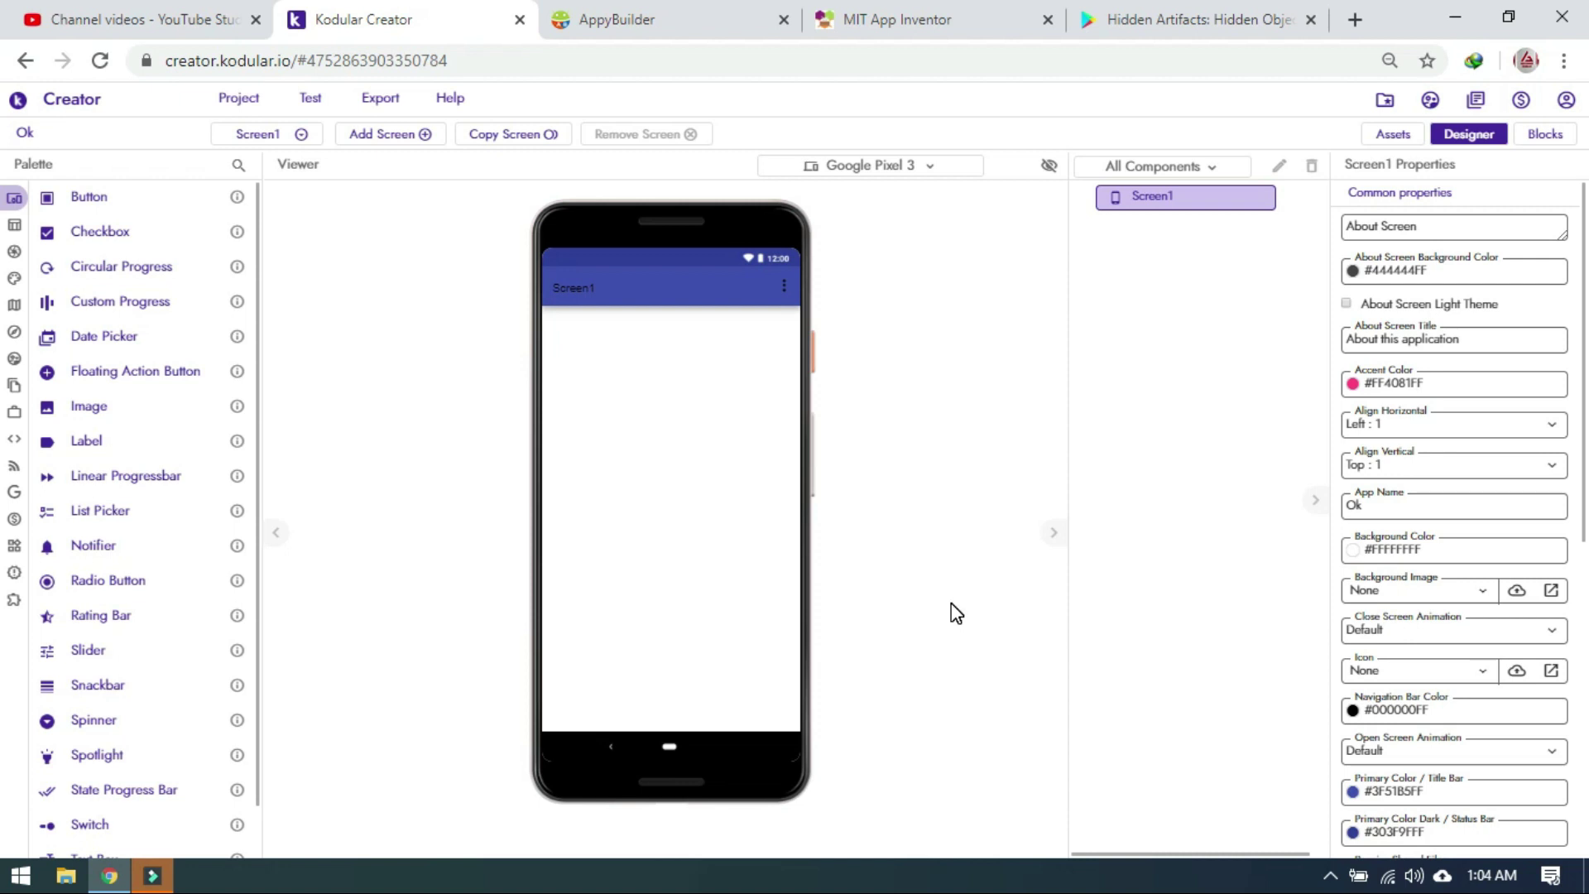
Step: Inspect the project's Assets Manager, close it and open the Blocks editor for Screen1
{"action": "left_click", "coordinate": [1395, 135]}
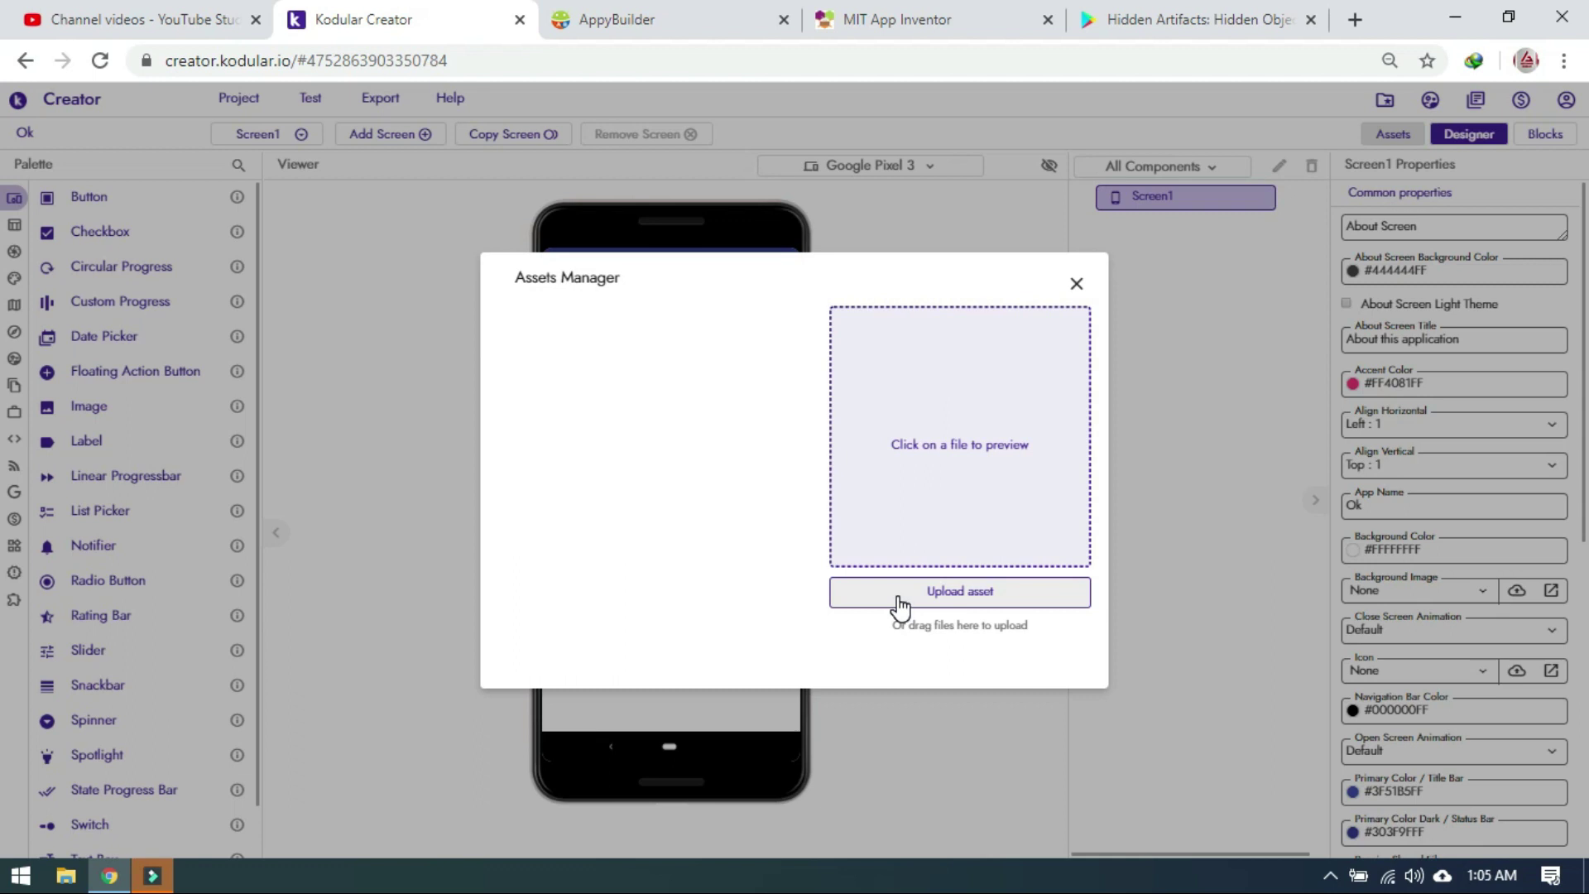
{"action": "left_click", "coordinate": [1077, 285]}
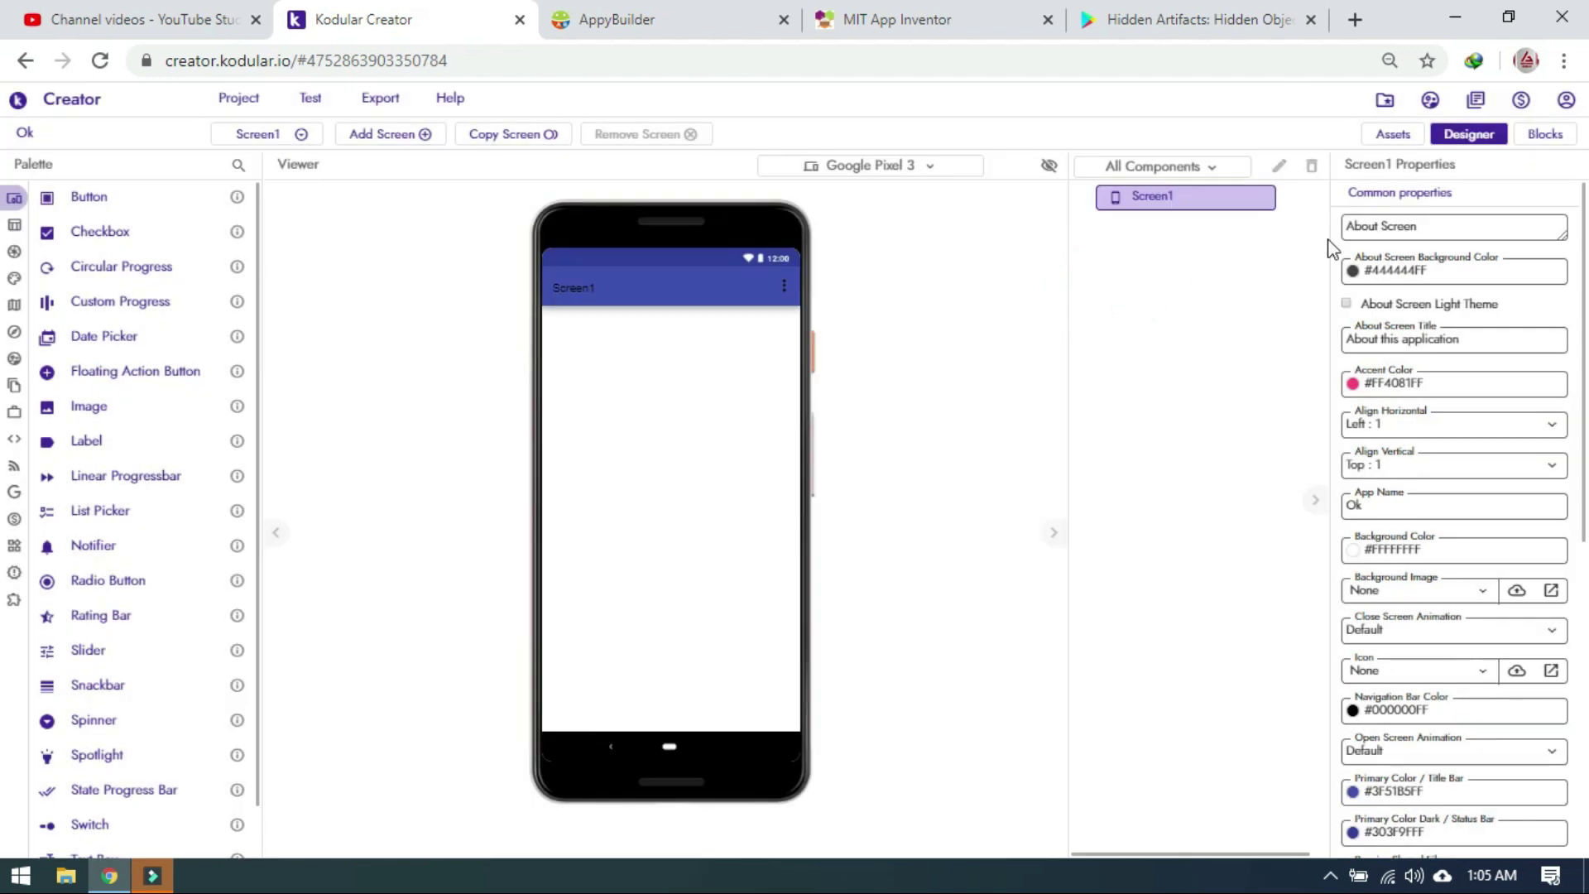
{"action": "left_click", "coordinate": [1476, 132]}
{"action": "left_click", "coordinate": [1540, 136]}
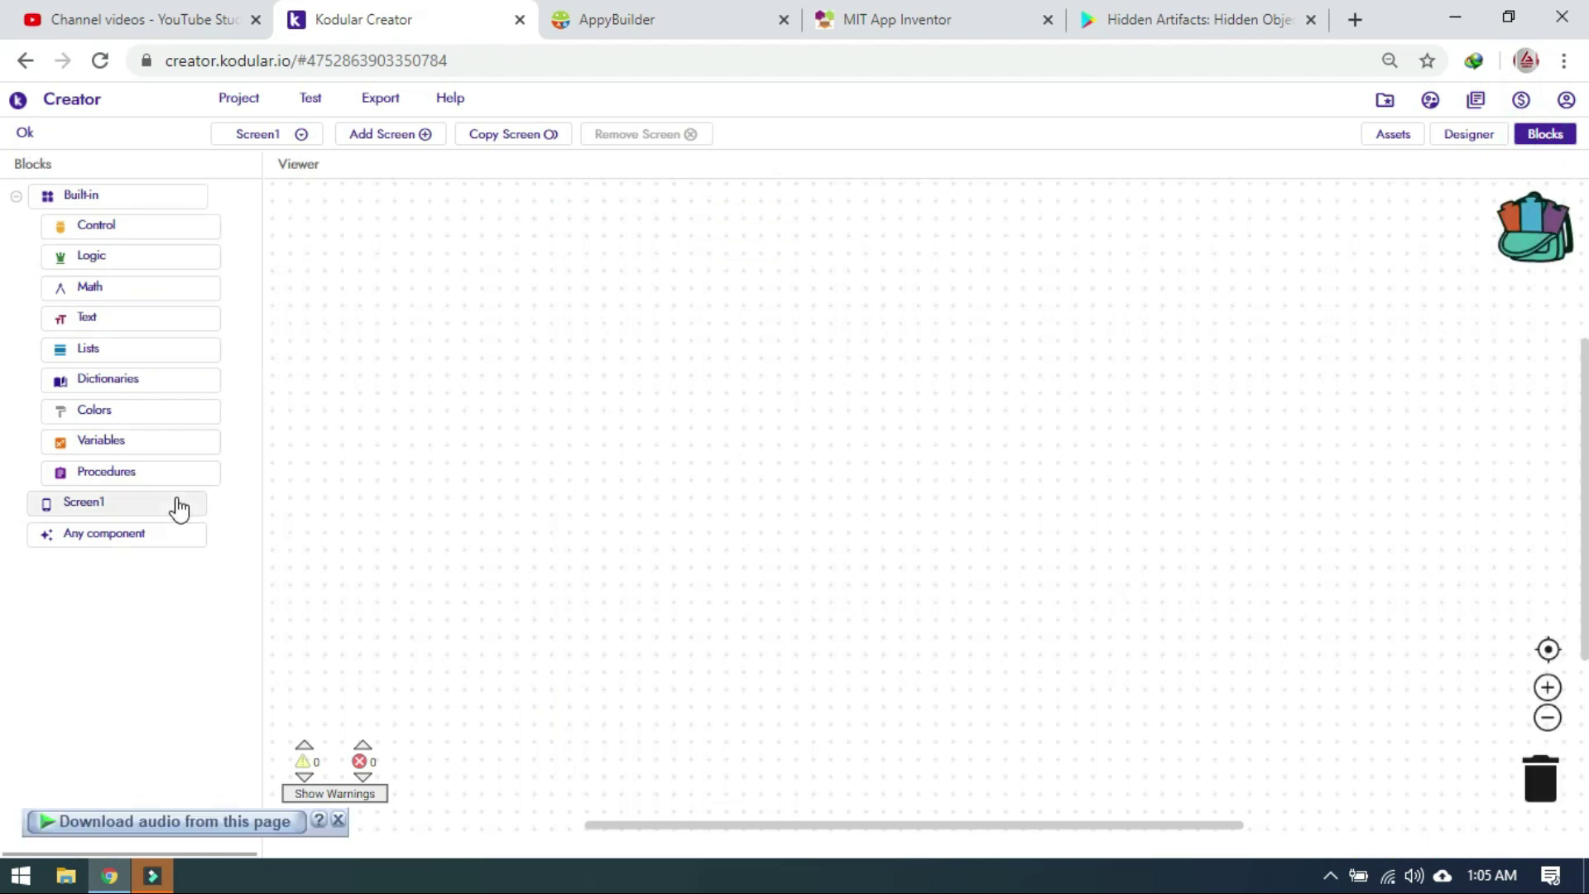
Step: Inspect the Logic blocks in the Blocks editor, collapsing and re-expanding the Built-in block group
{"action": "left_click", "coordinate": [169, 248]}
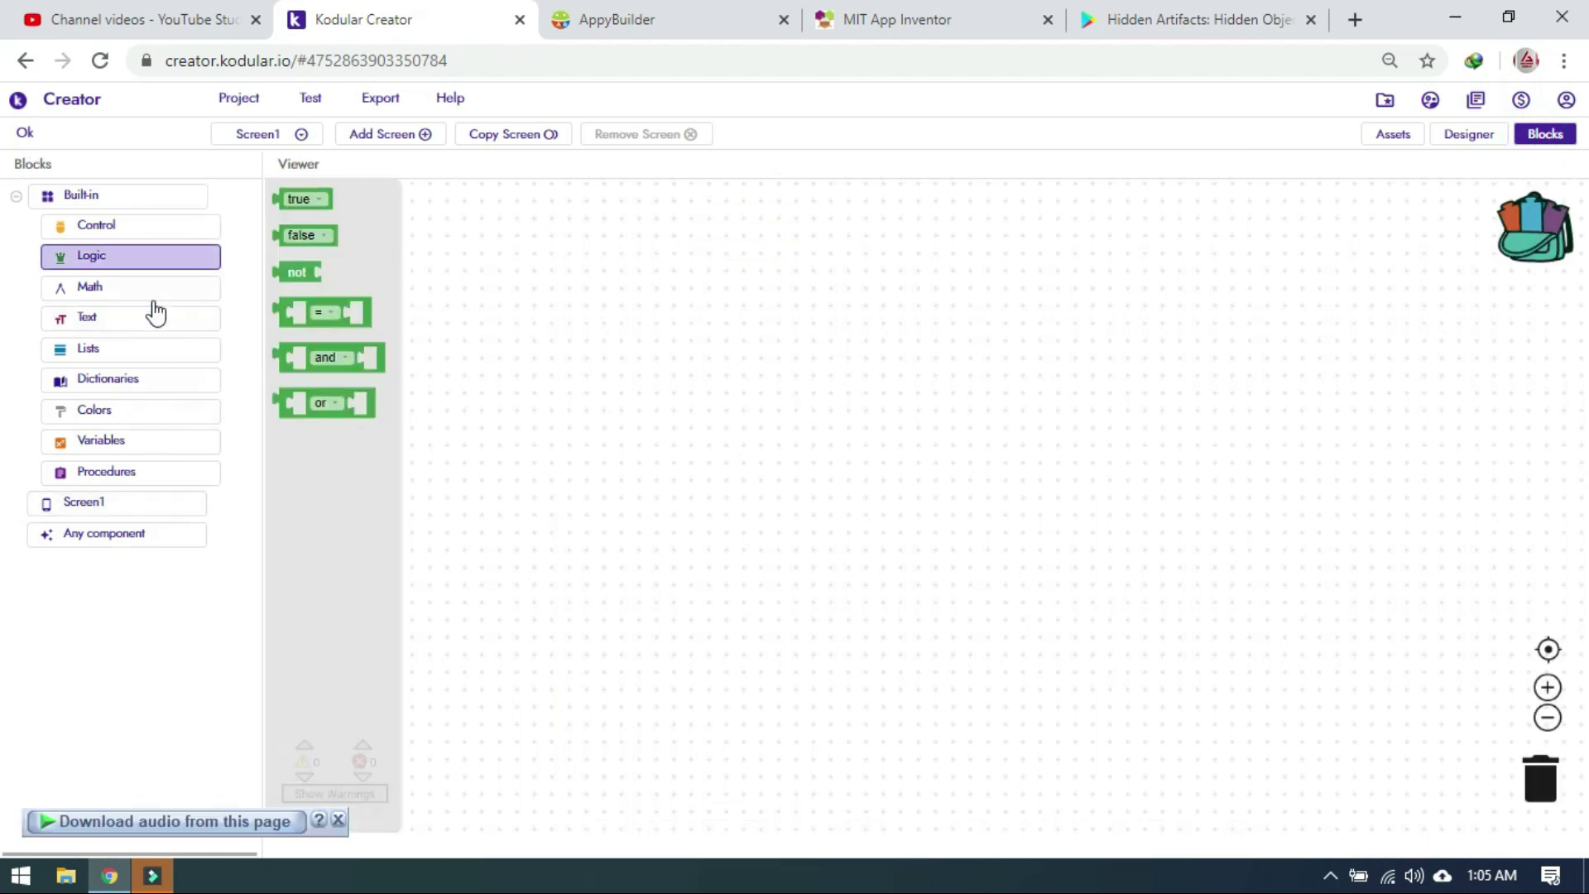
{"action": "left_click", "coordinate": [37, 200]}
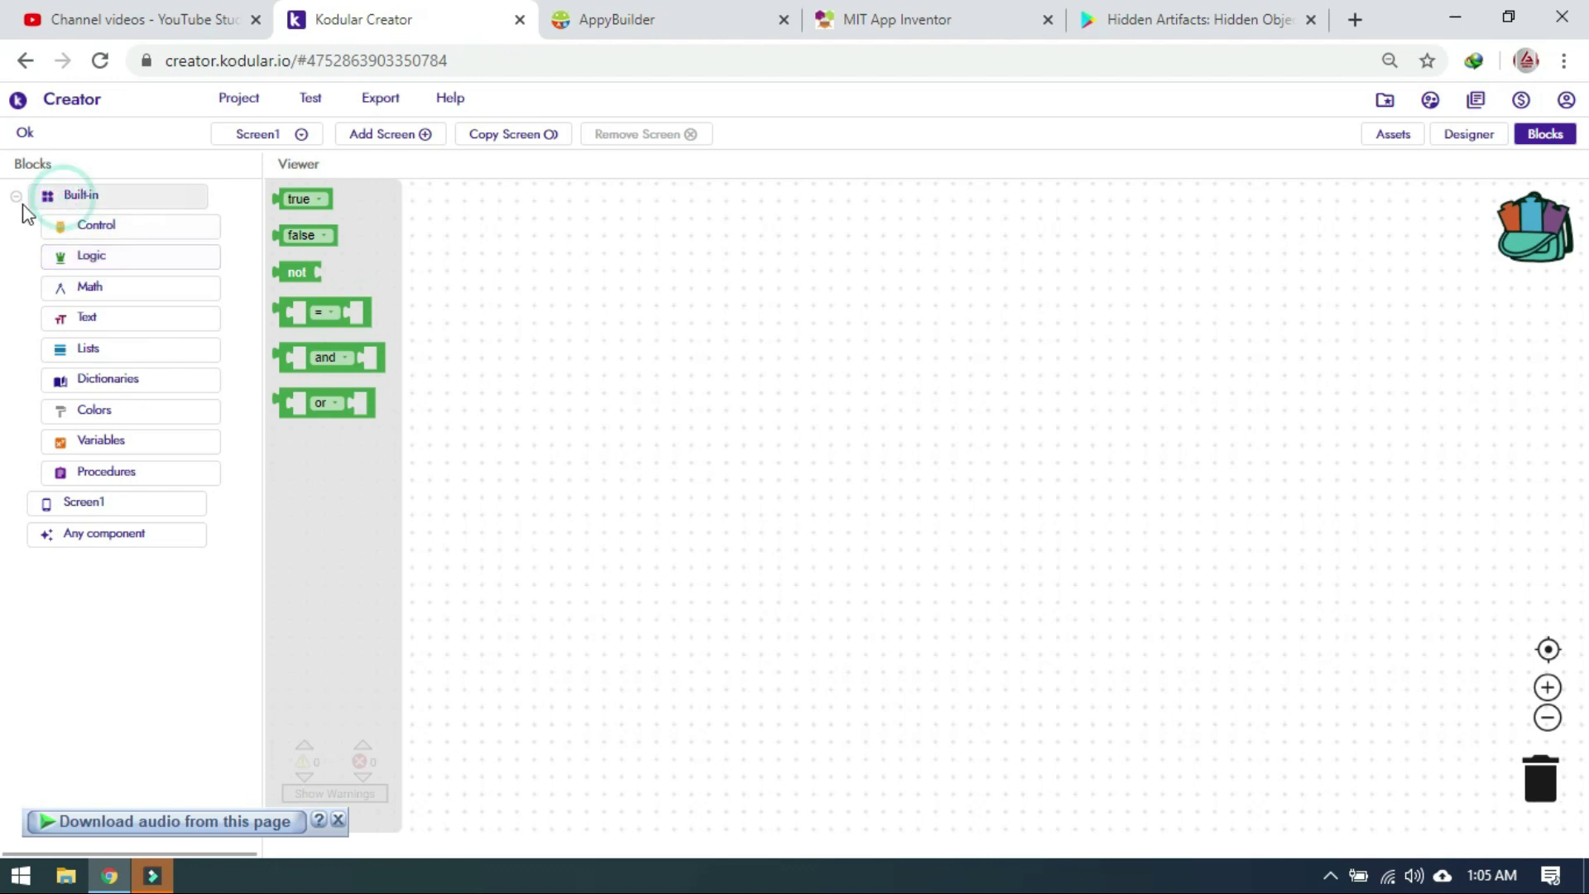
{"action": "left_click", "coordinate": [21, 201]}
{"action": "left_click", "coordinate": [24, 201]}
{"action": "left_click", "coordinate": [25, 204]}
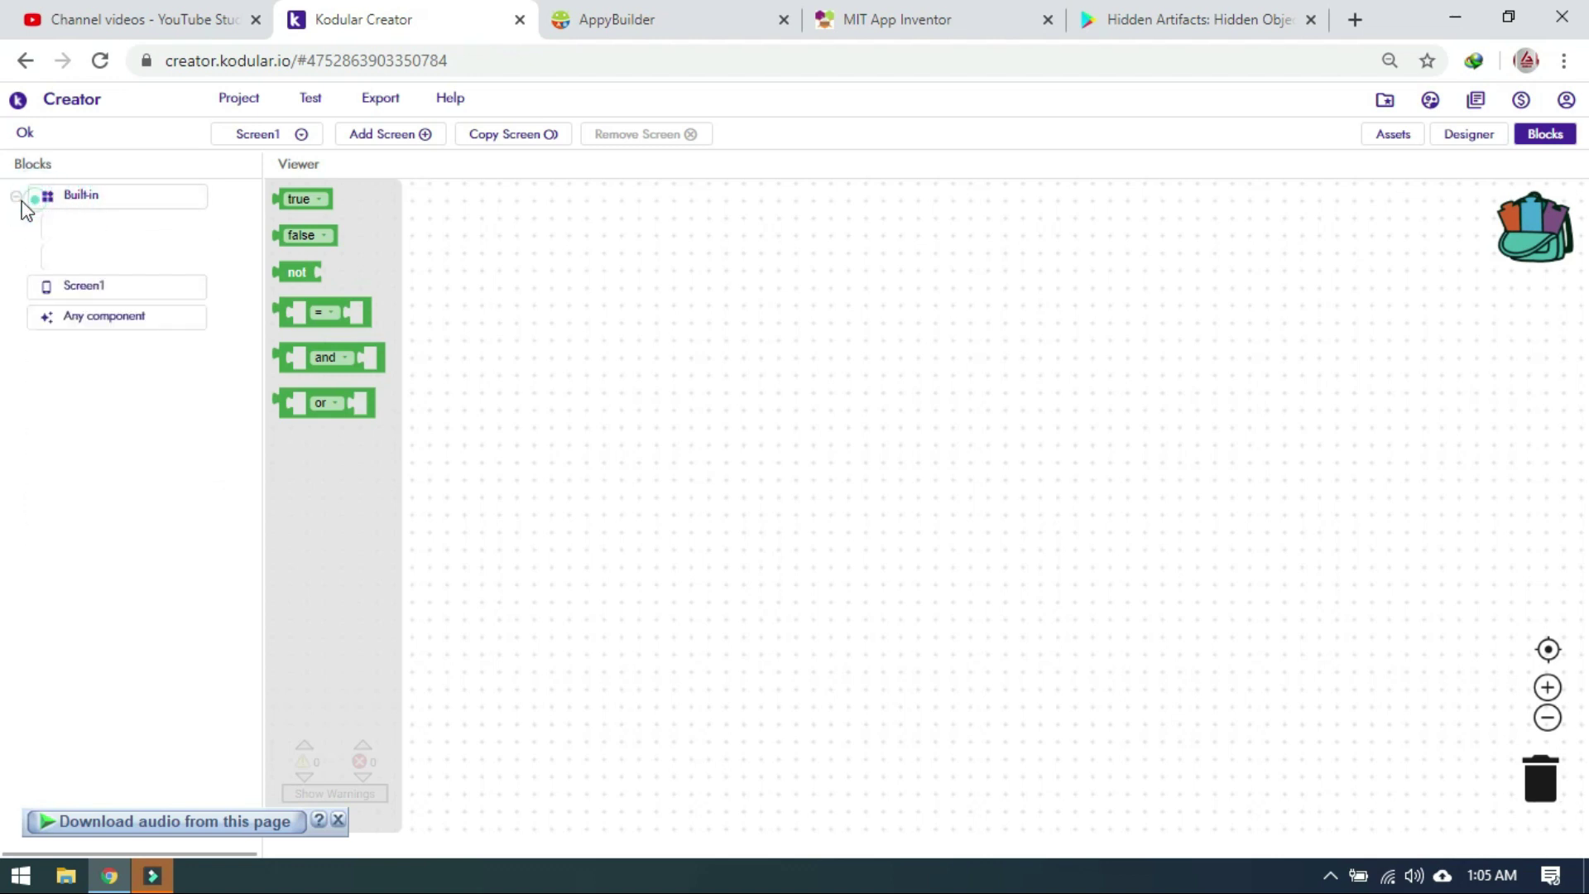
{"action": "left_click", "coordinate": [25, 203]}
{"action": "left_click", "coordinate": [84, 234]}
{"action": "left_click", "coordinate": [89, 256]}
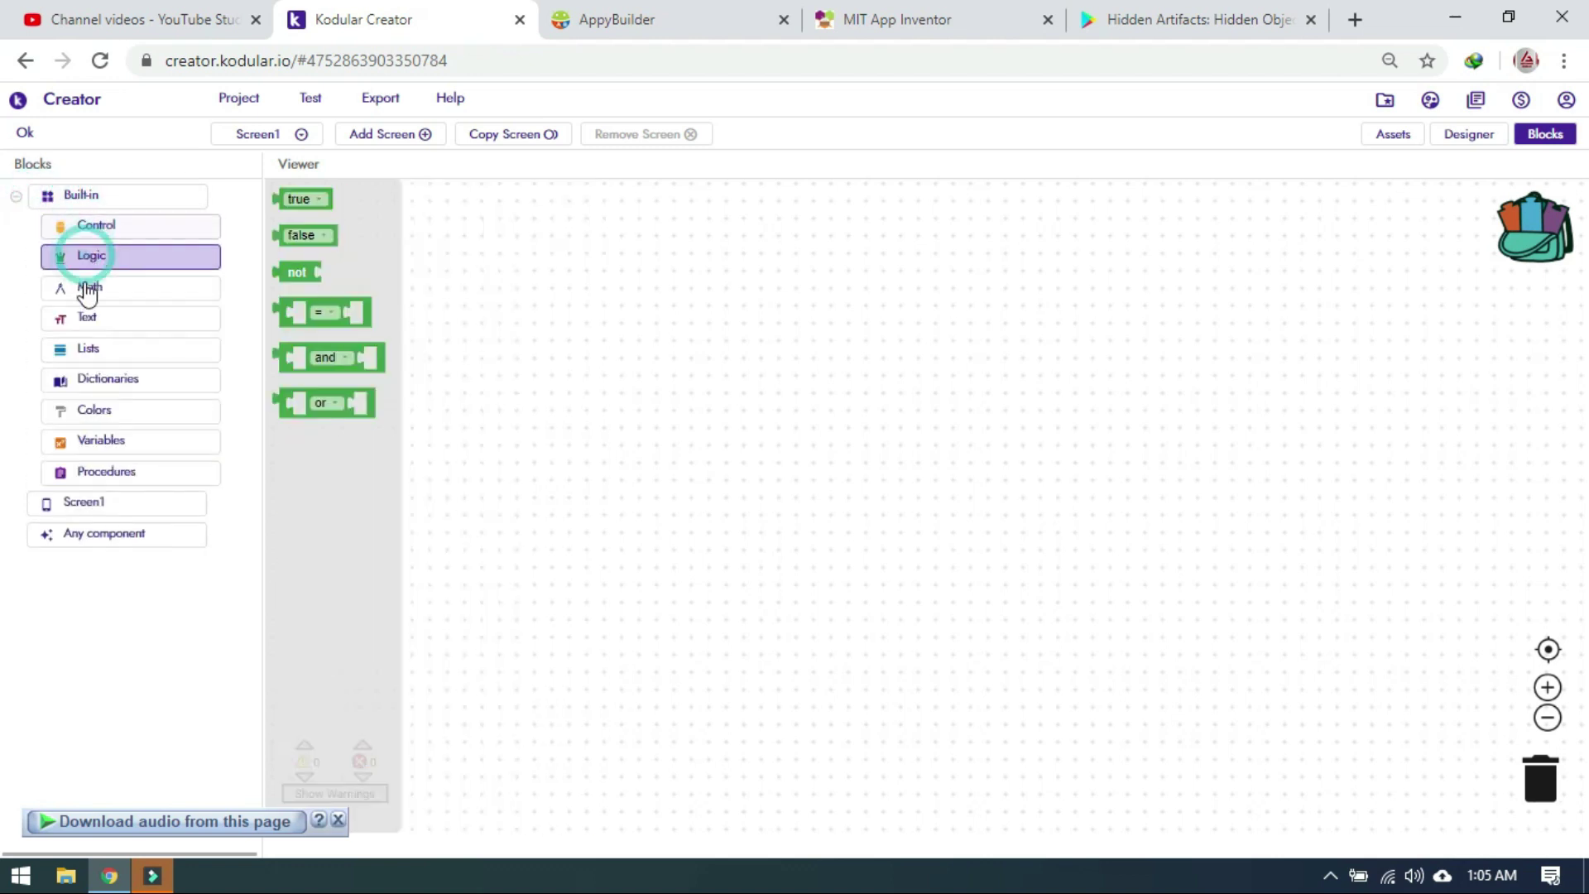
Step: Browse the Math and Text block drawers, look through the Text blocks and close the drawer
{"action": "left_click", "coordinate": [86, 292]}
{"action": "left_click", "coordinate": [105, 320]}
{"action": "left_click", "coordinate": [118, 296]}
{"action": "left_click", "coordinate": [116, 323]}
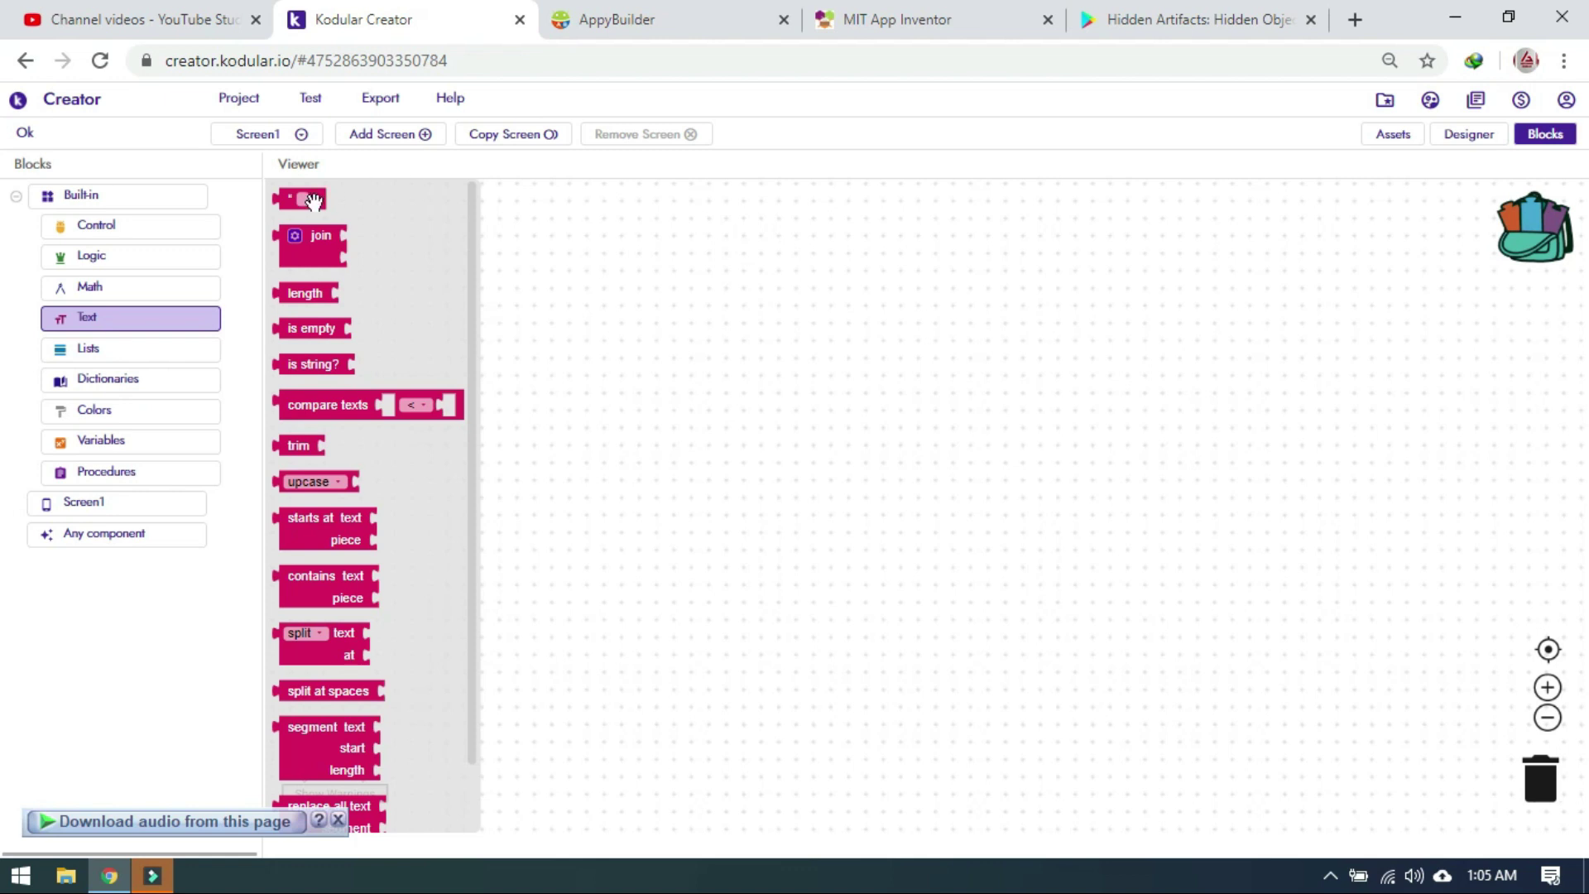
{"action": "scroll", "coordinate": [324, 704], "scroll_direction": "down", "scroll_amount": 1}
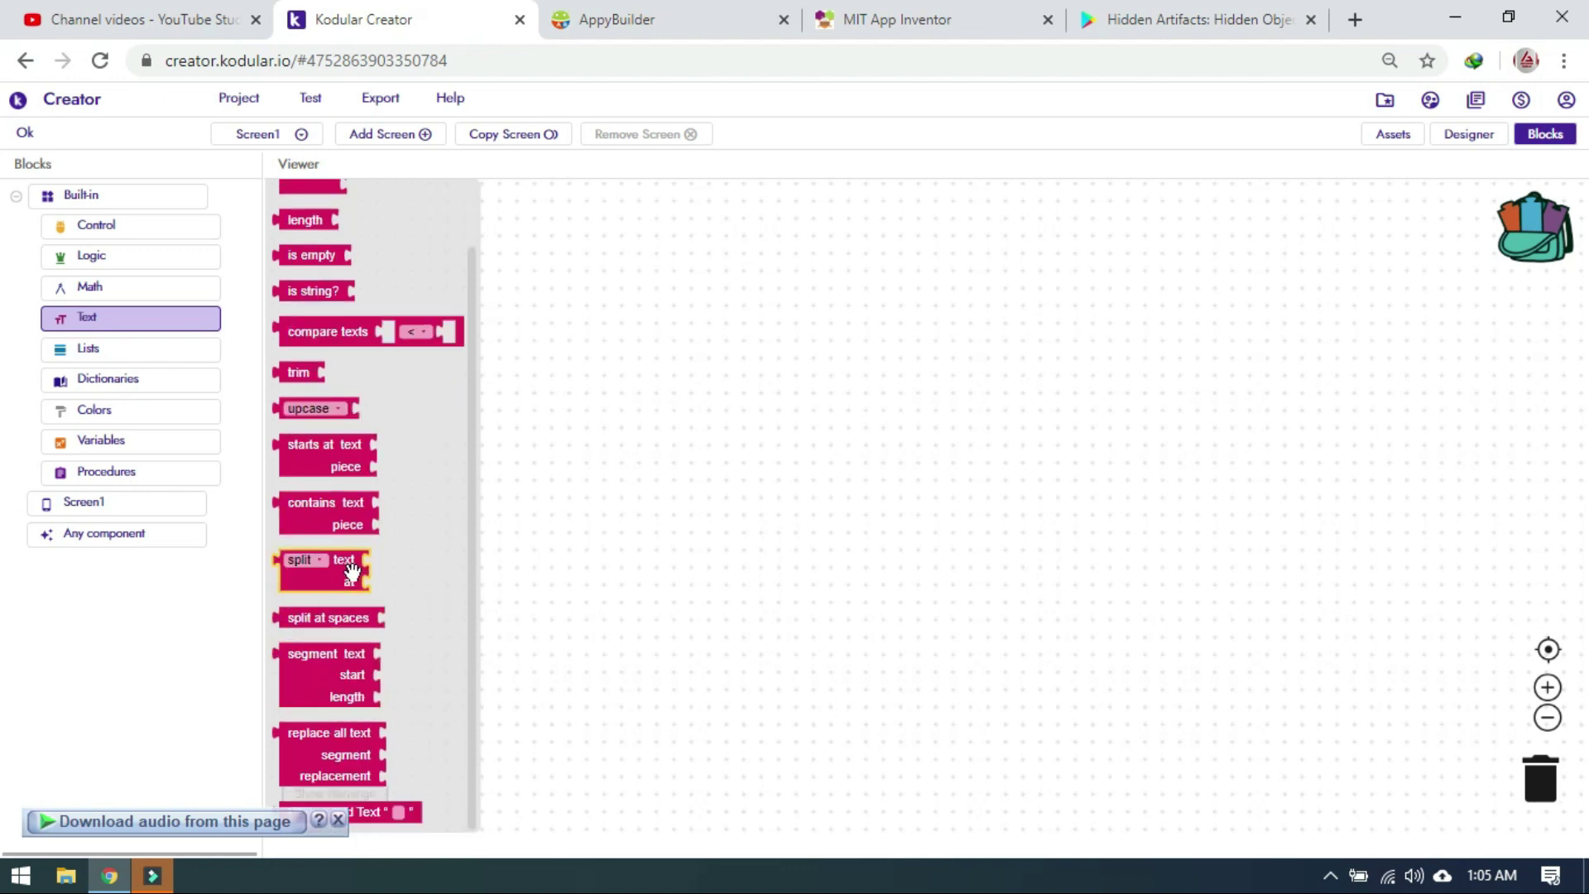
{"action": "scroll", "coordinate": [370, 685], "scroll_direction": "up", "scroll_amount": 1}
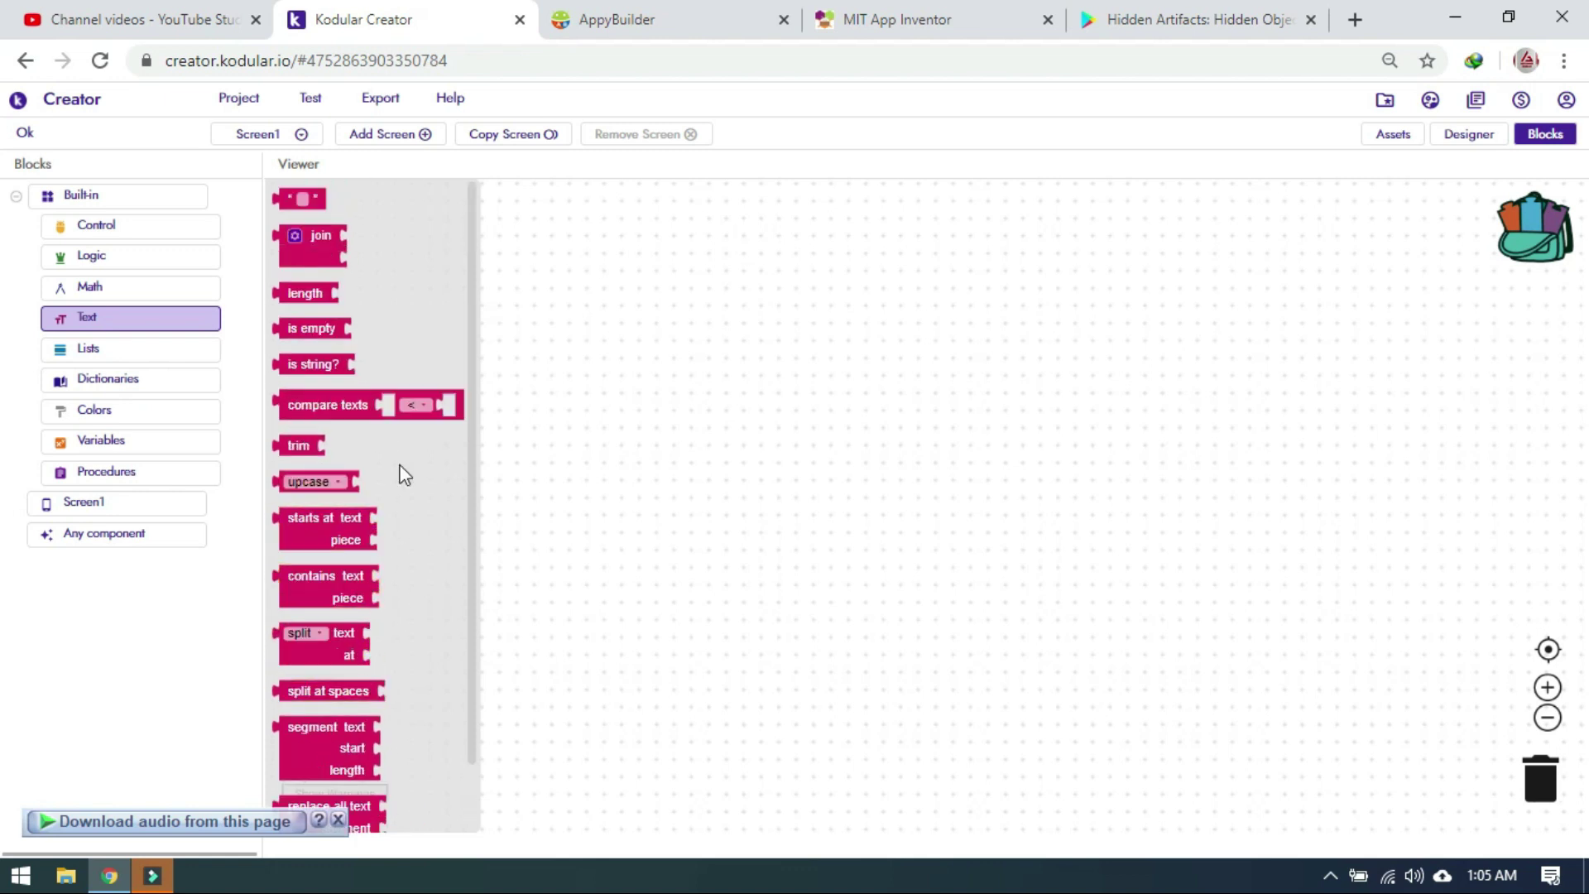
{"action": "left_click", "coordinate": [632, 295]}
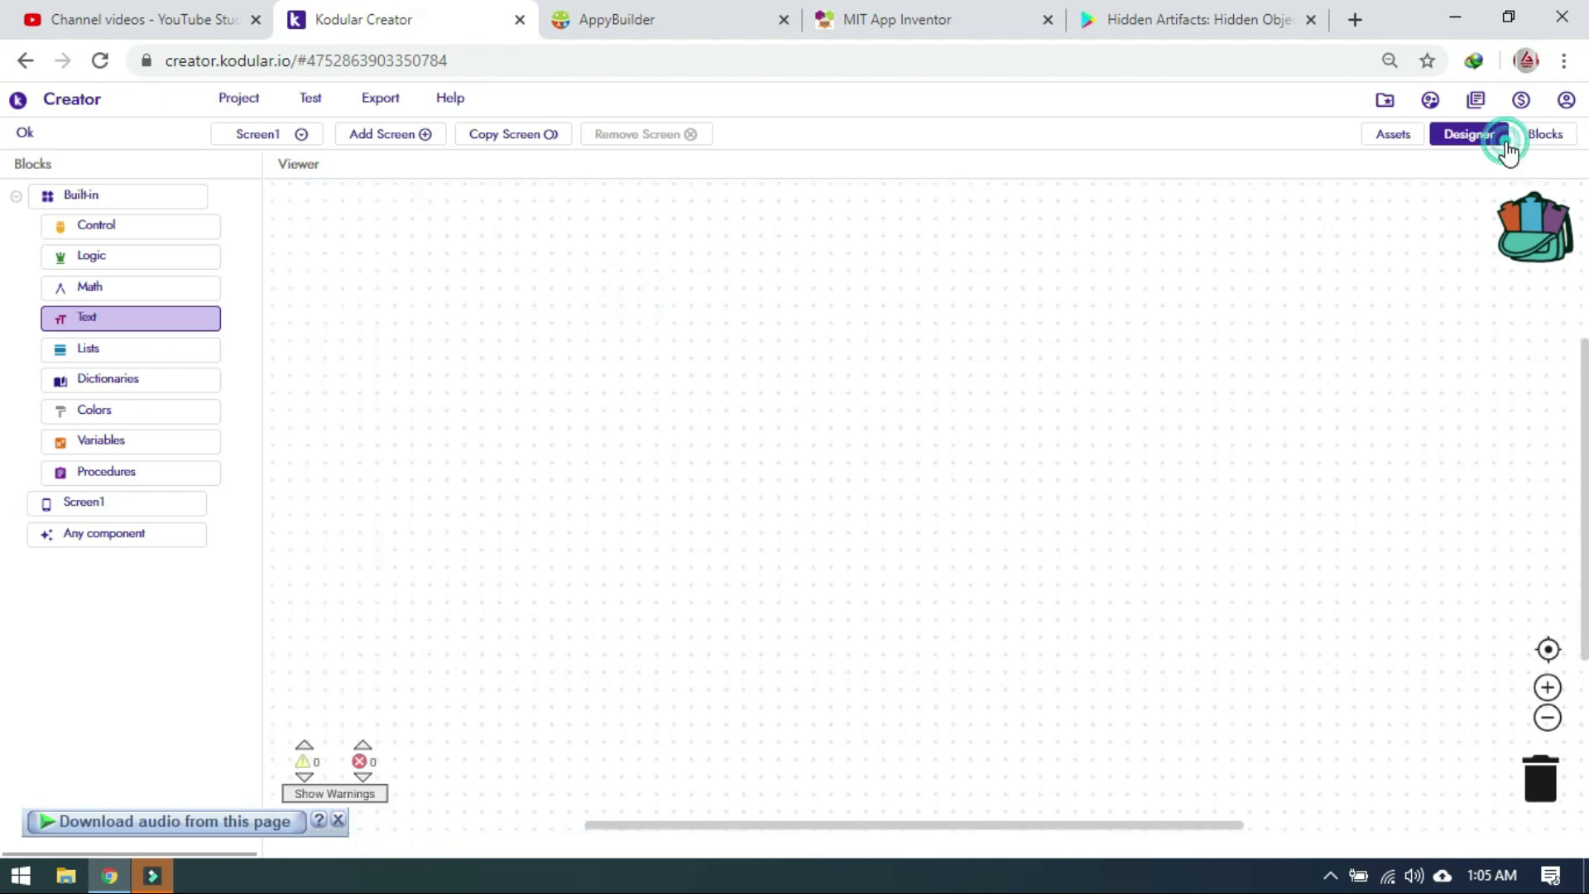
Step: Switch Screen1 to the Designer view and briefly check the AppyBuilder site before returning to Kodular
{"action": "left_click", "coordinate": [1477, 134]}
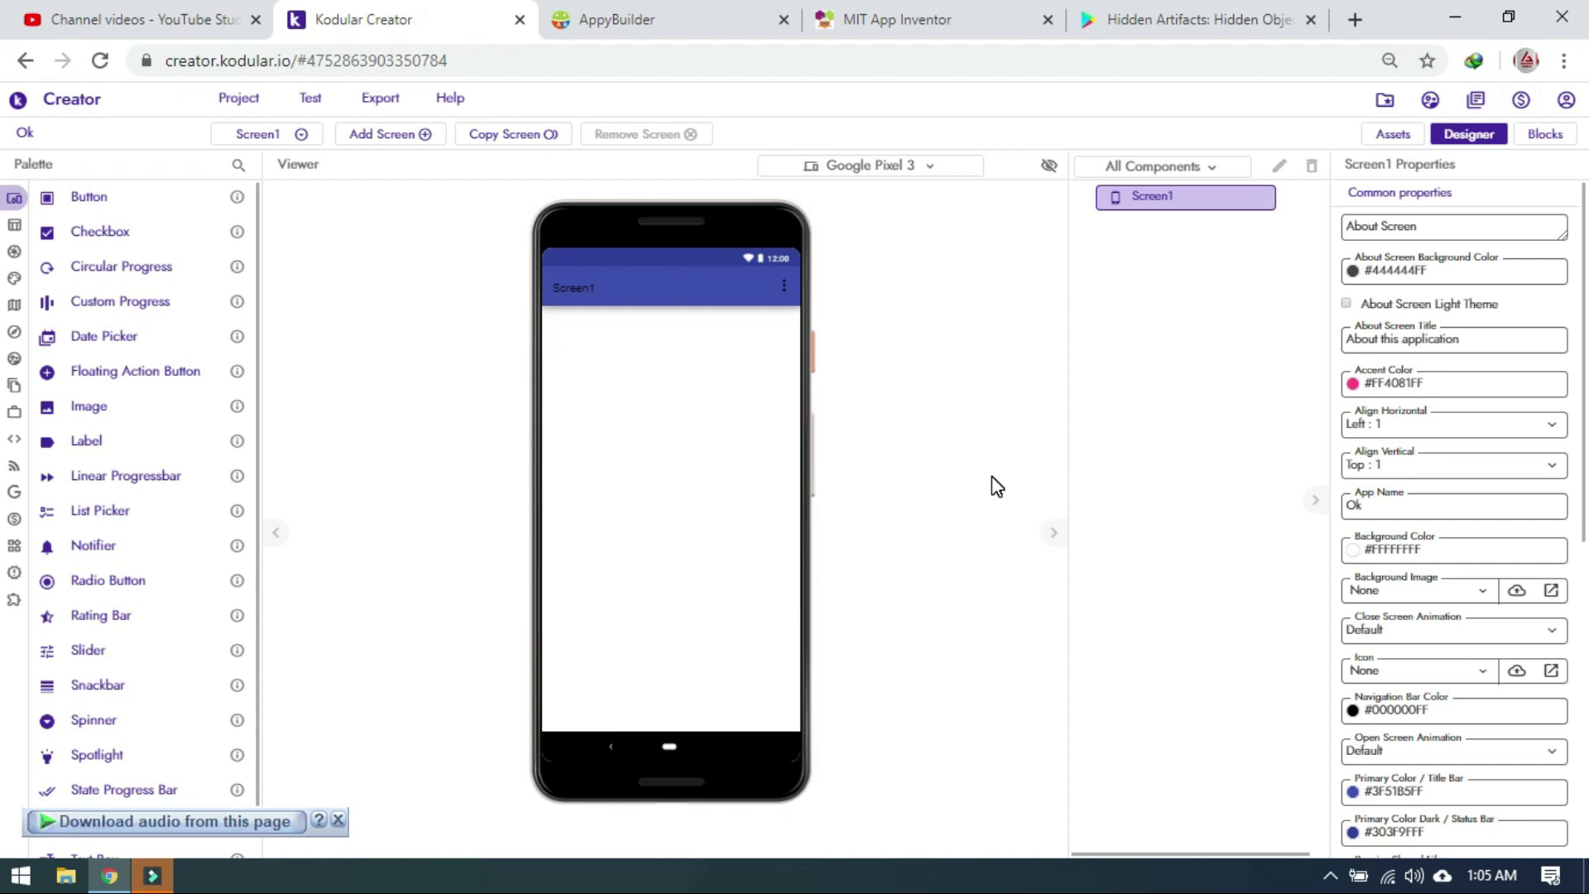
{"action": "left_click", "coordinate": [737, 15]}
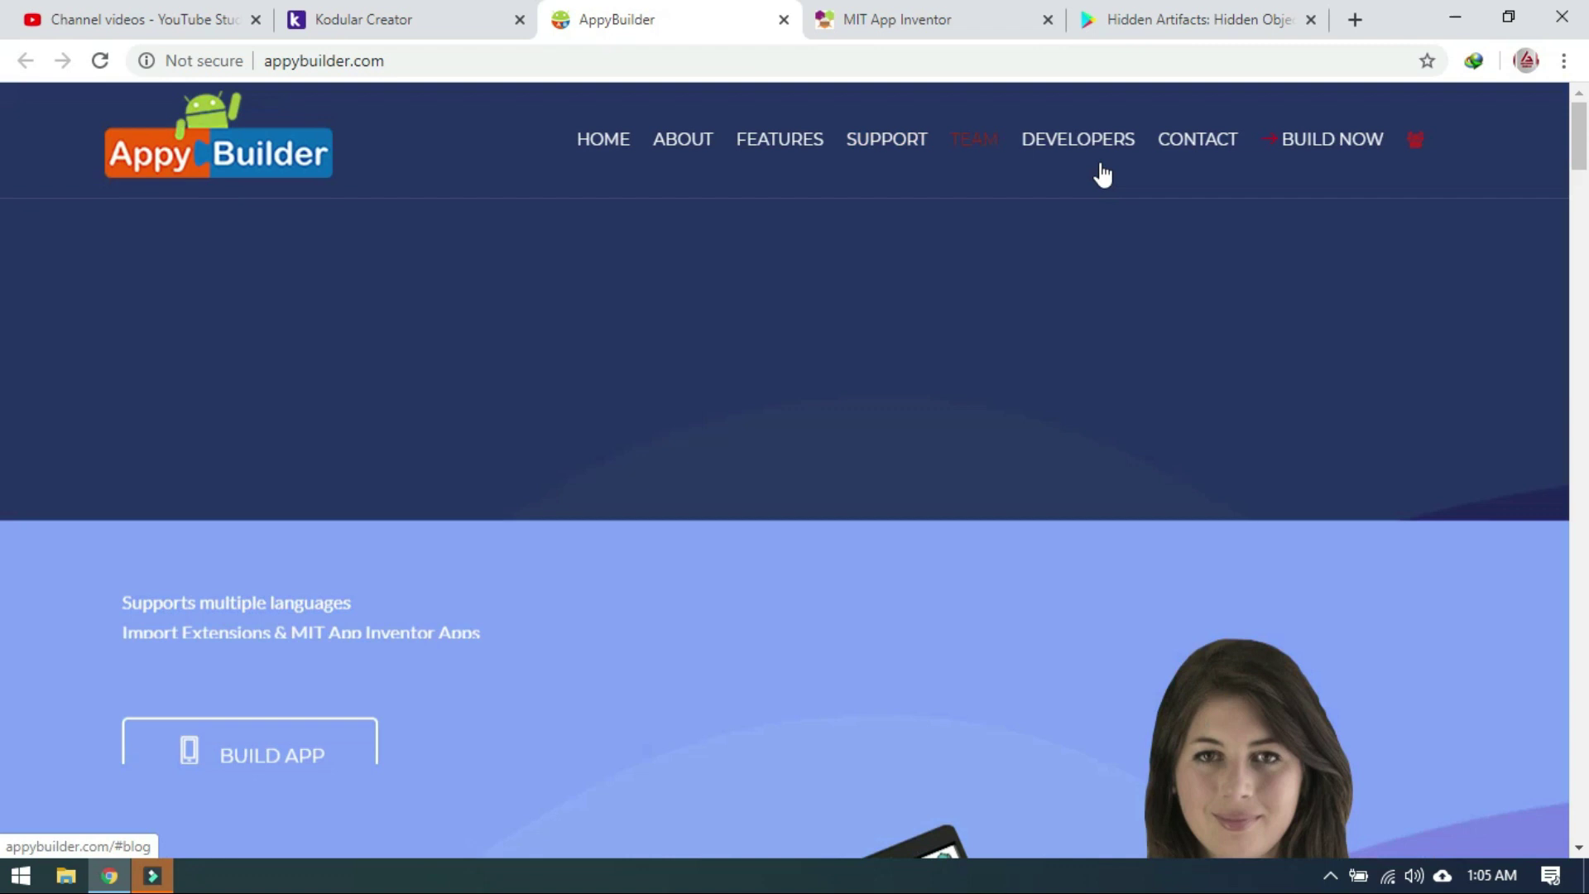
{"action": "left_click", "coordinate": [383, 17]}
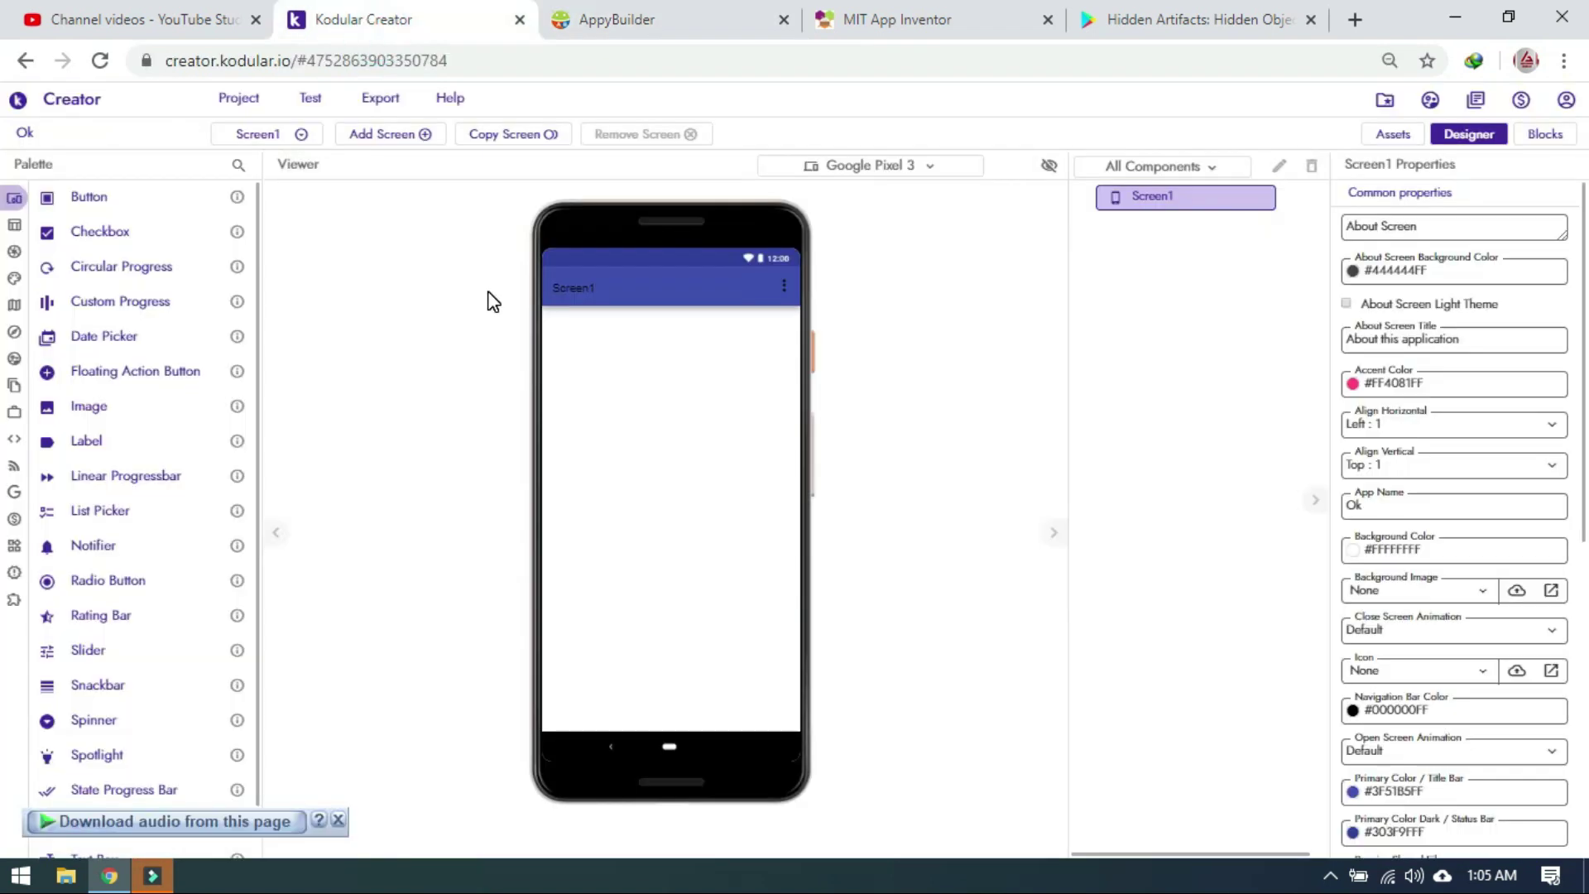
Step: Examine the Media, Drawing and Animation, and Storage components in Kodular's palette
{"action": "mouse_move", "coordinate": [17, 223]}
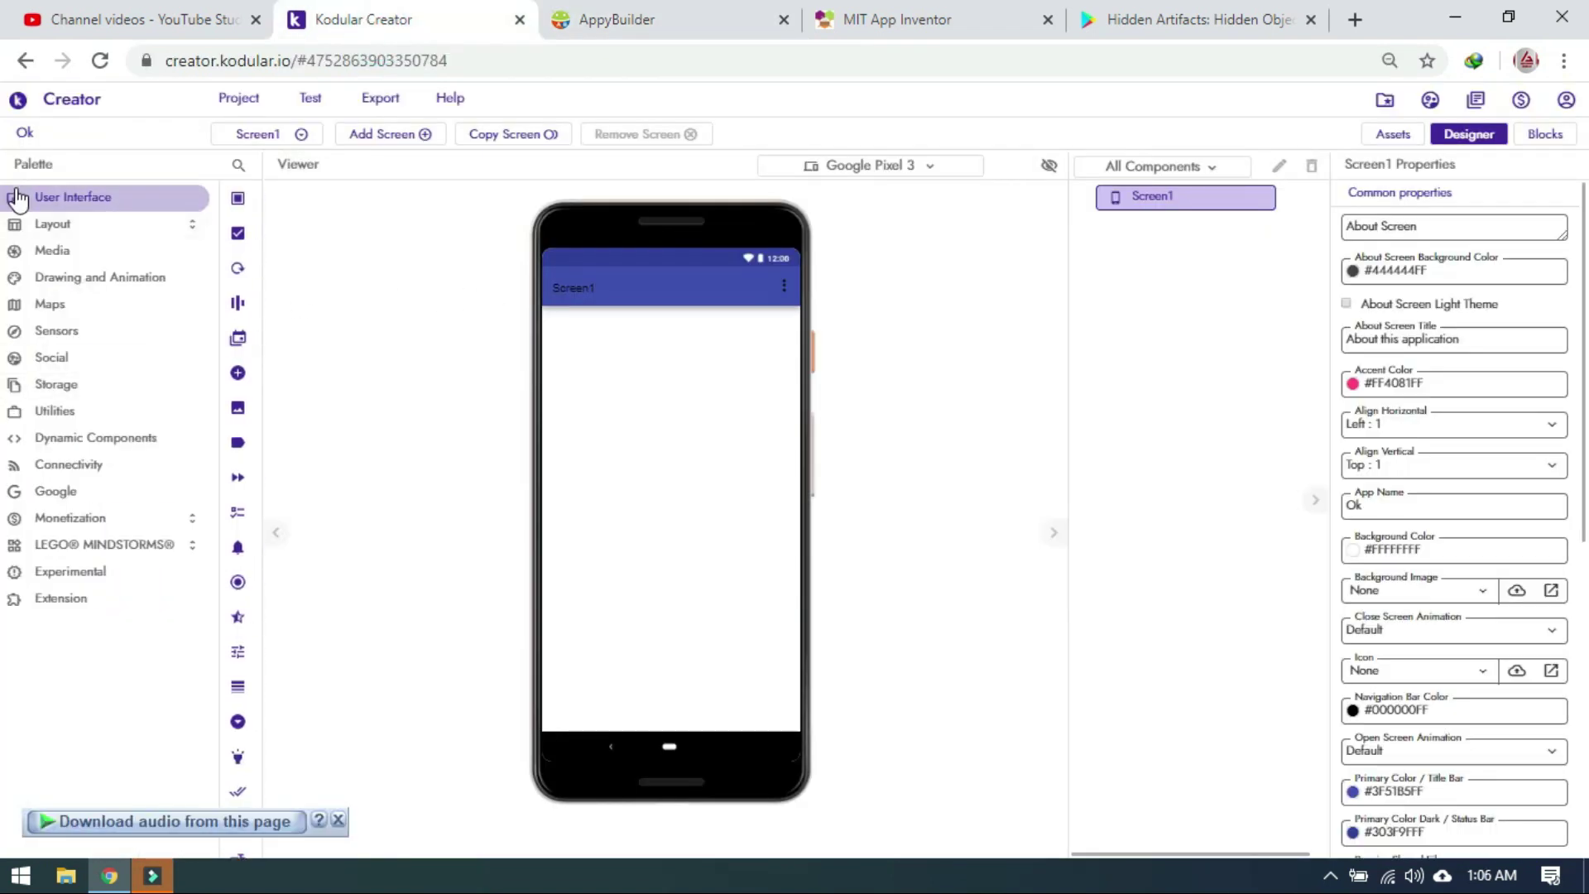
{"action": "left_click", "coordinate": [41, 356]}
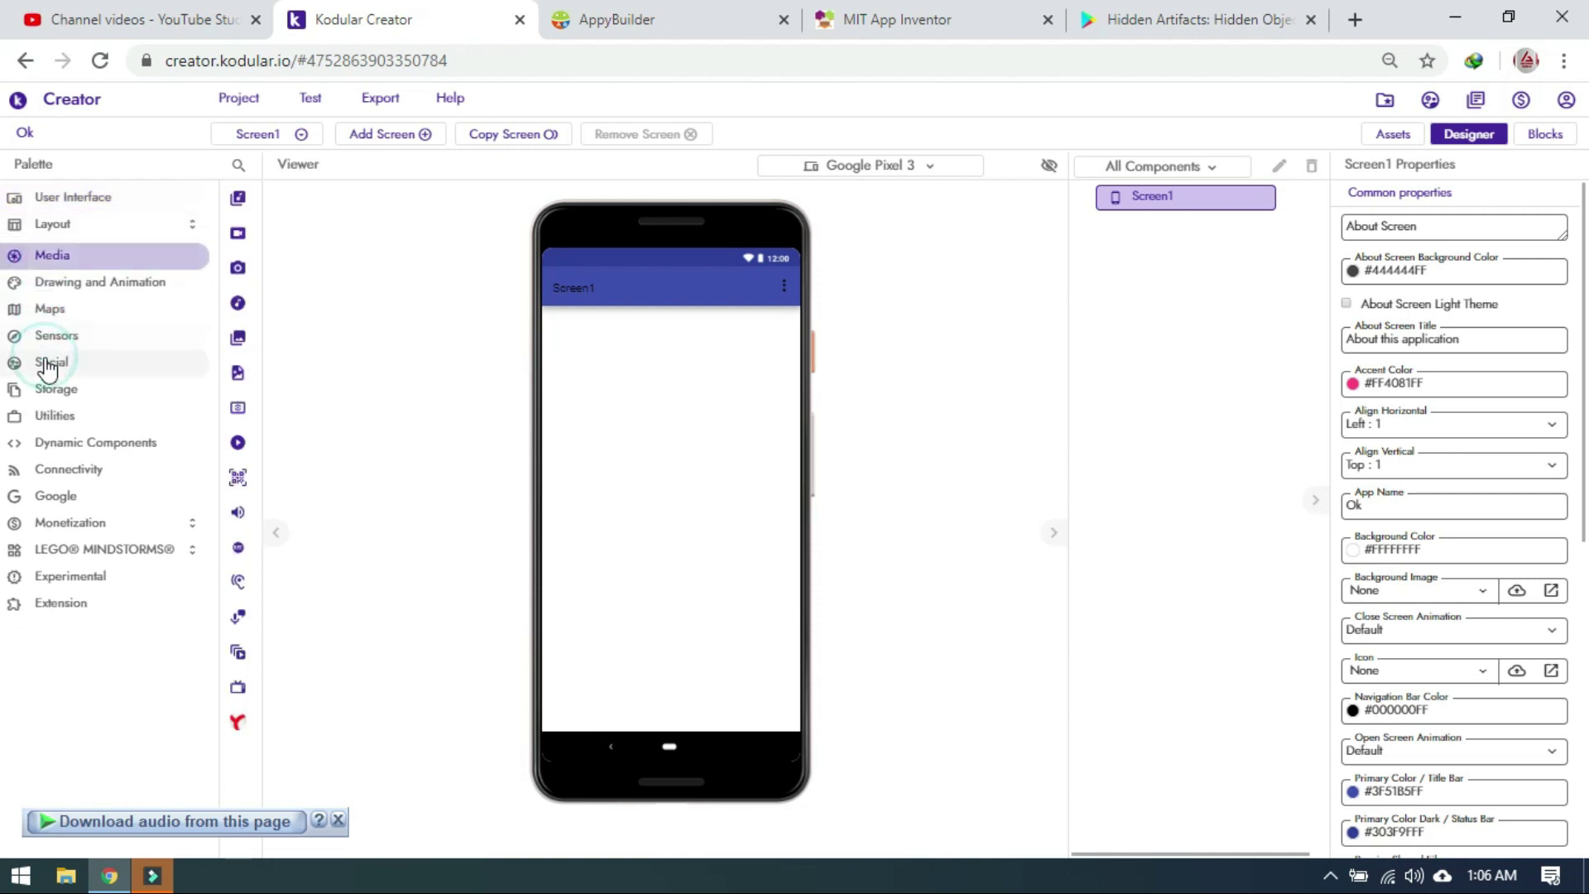
{"action": "mouse_move", "coordinate": [156, 231]}
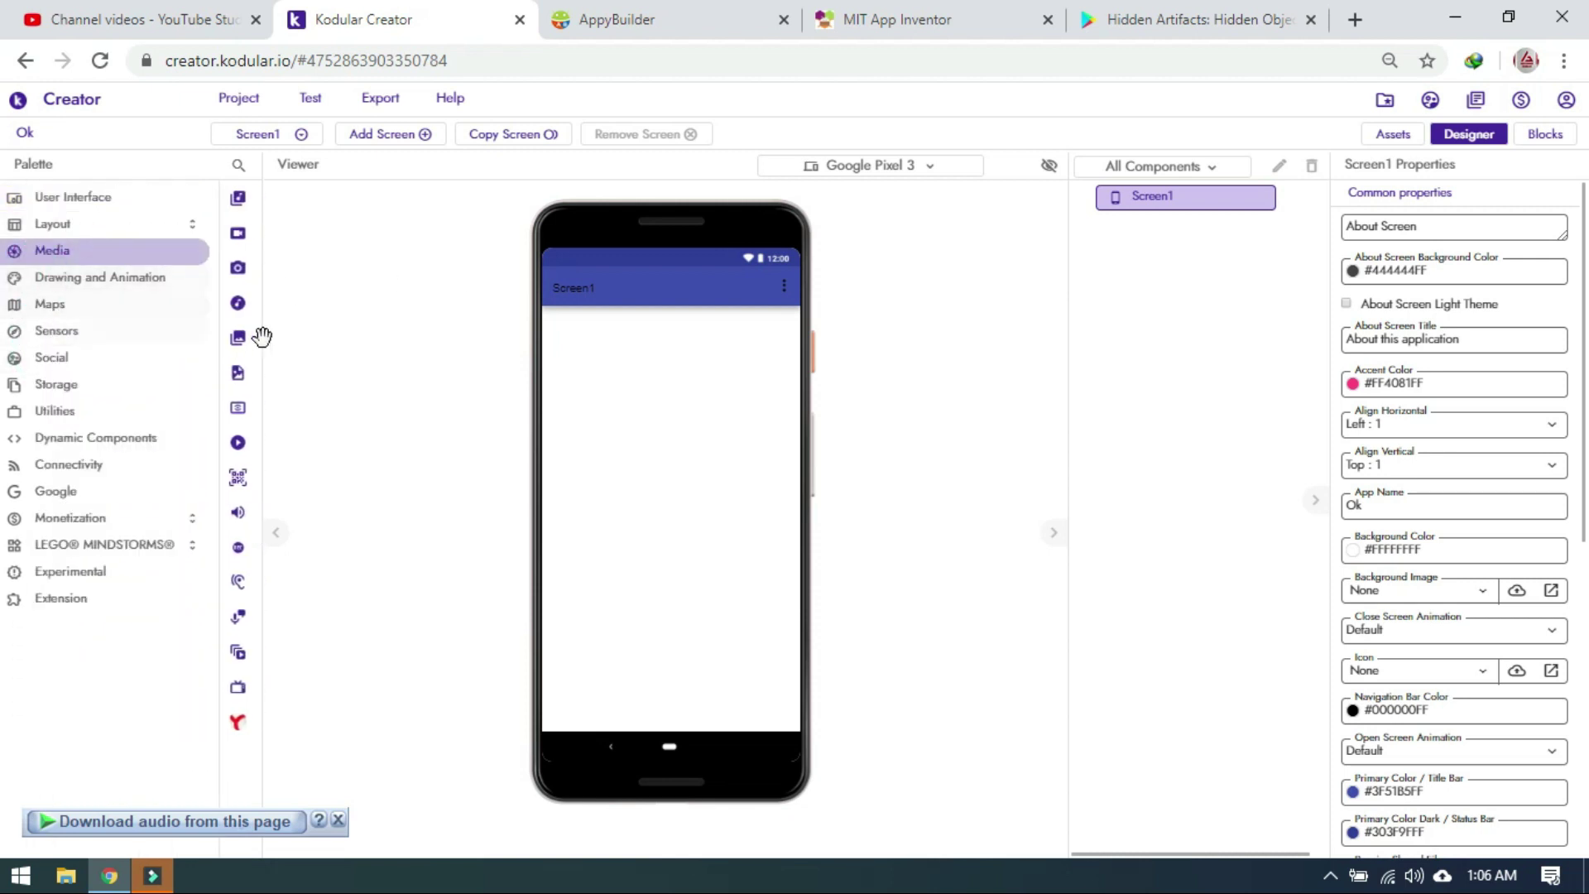
{"action": "left_click", "coordinate": [62, 279]}
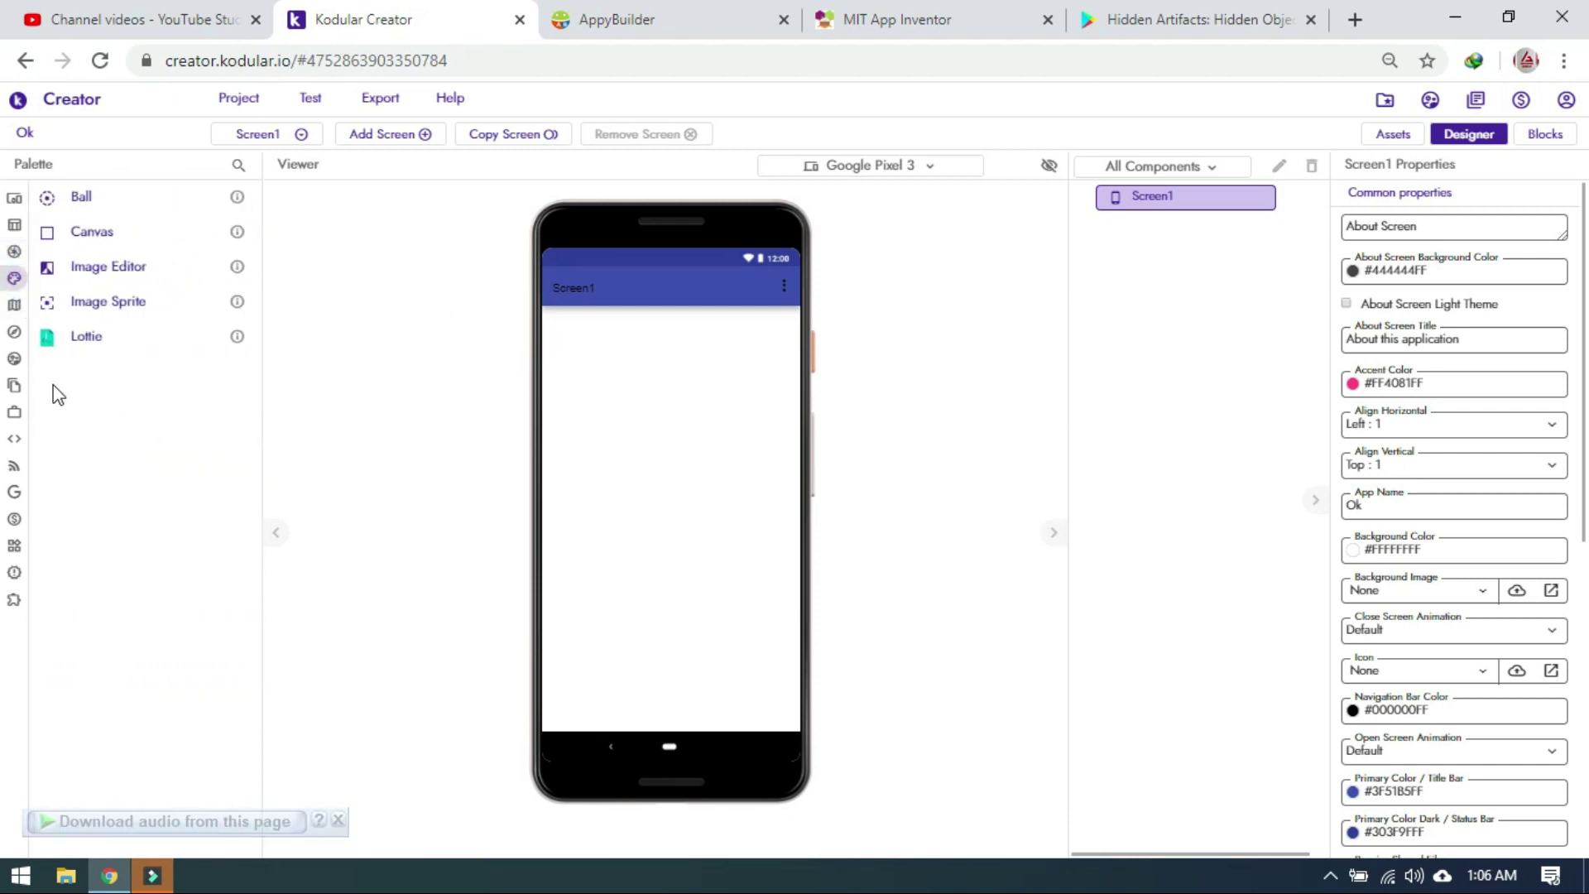
{"action": "mouse_move", "coordinate": [14, 291]}
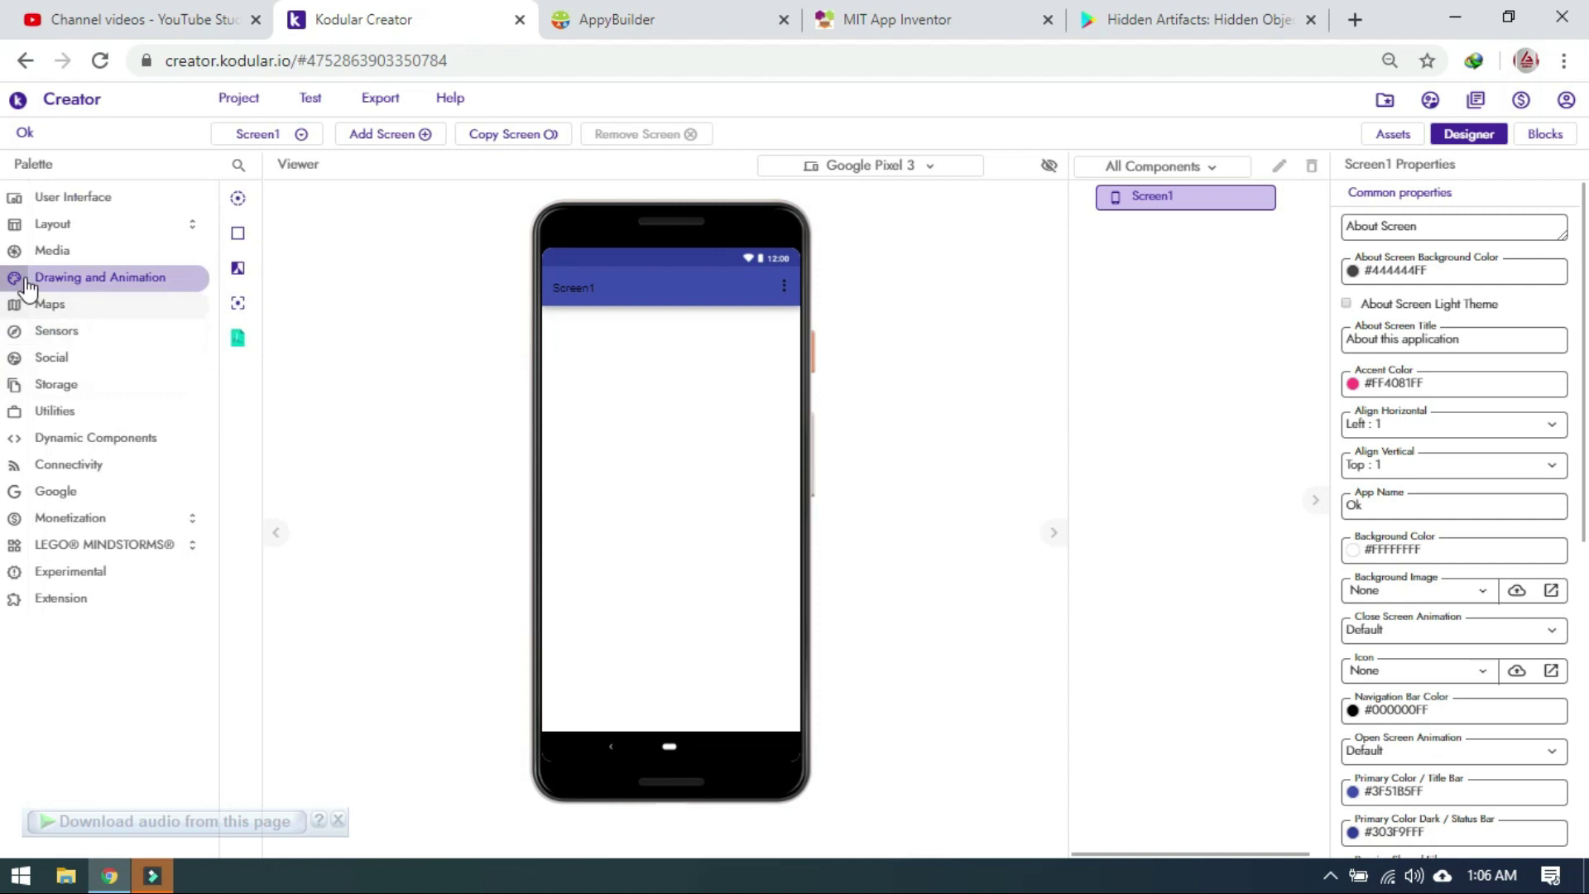
{"action": "left_click", "coordinate": [56, 387]}
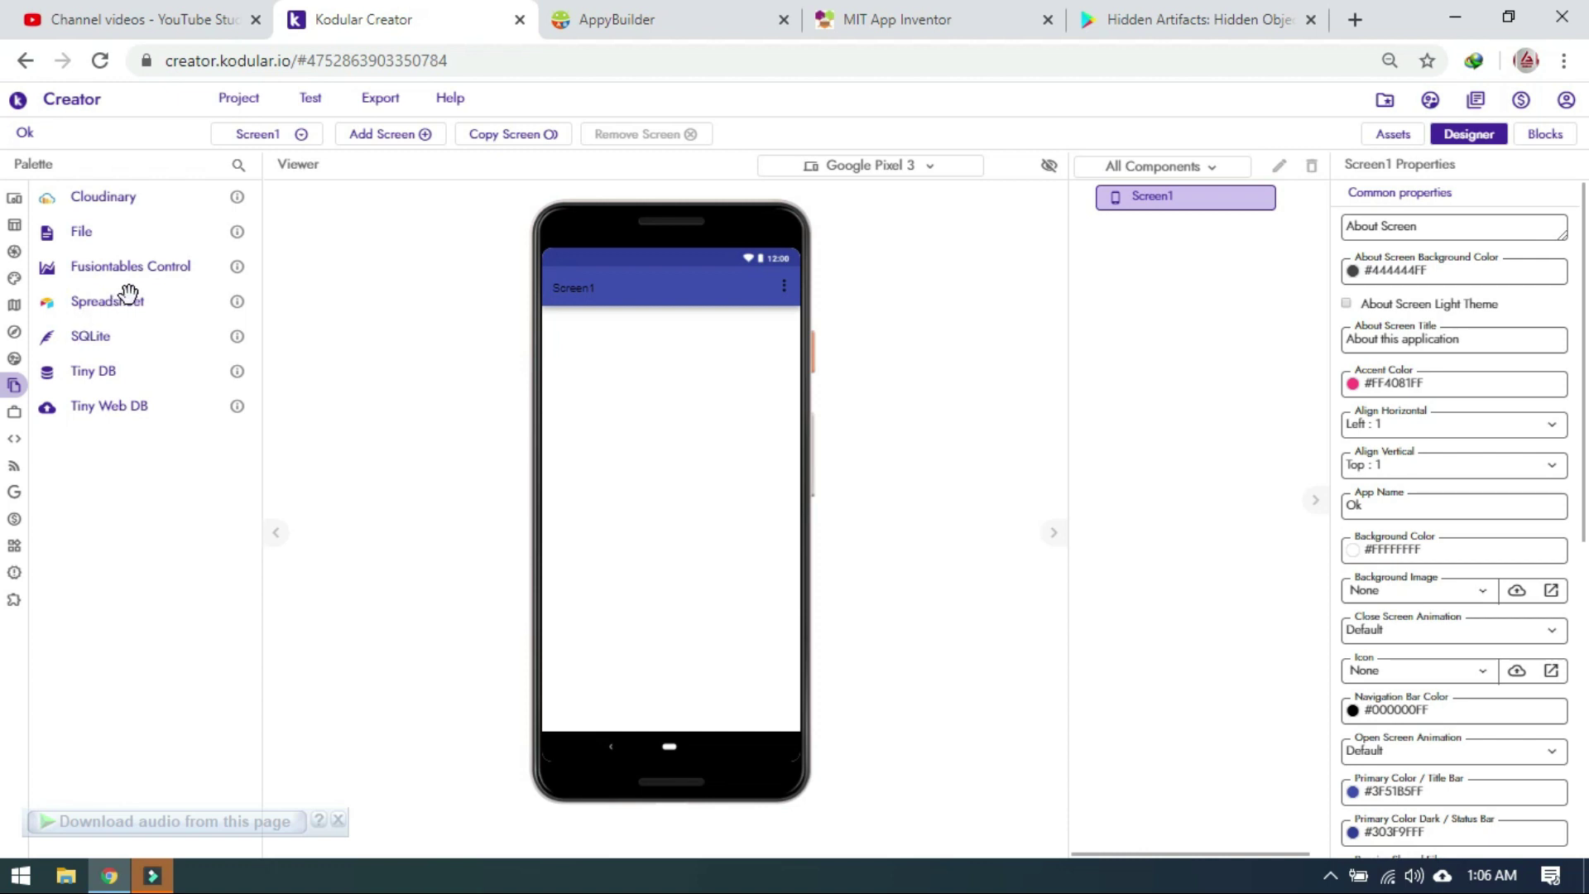
Step: Examine the Google and general Monetization components in the palette, with a brief look at the AppyBuilder site
{"action": "mouse_move", "coordinate": [18, 465]}
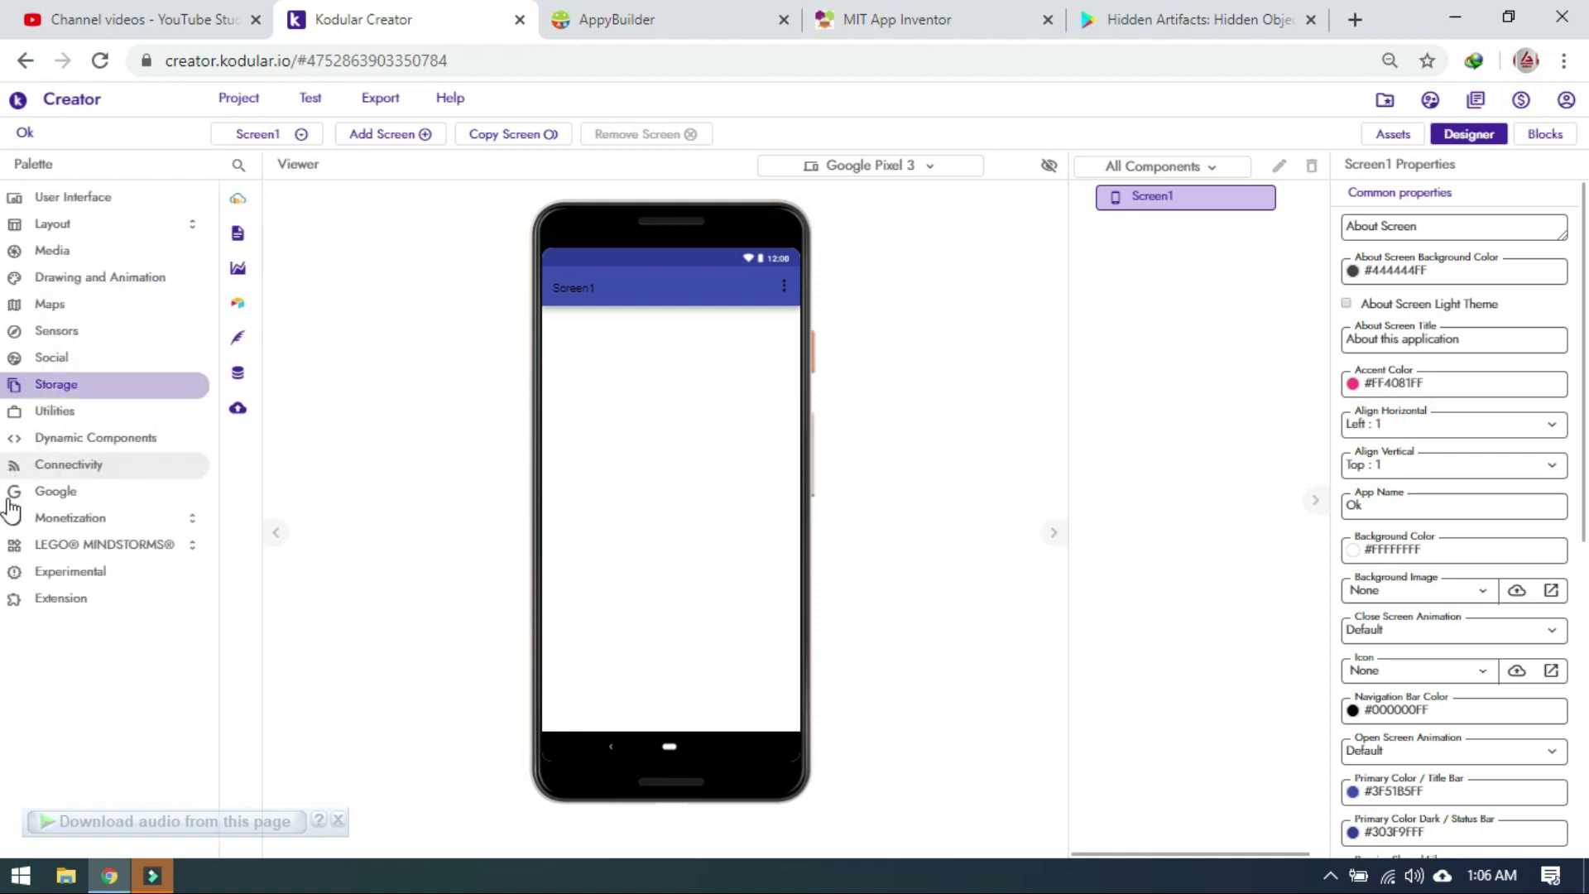
{"action": "left_click", "coordinate": [12, 496]}
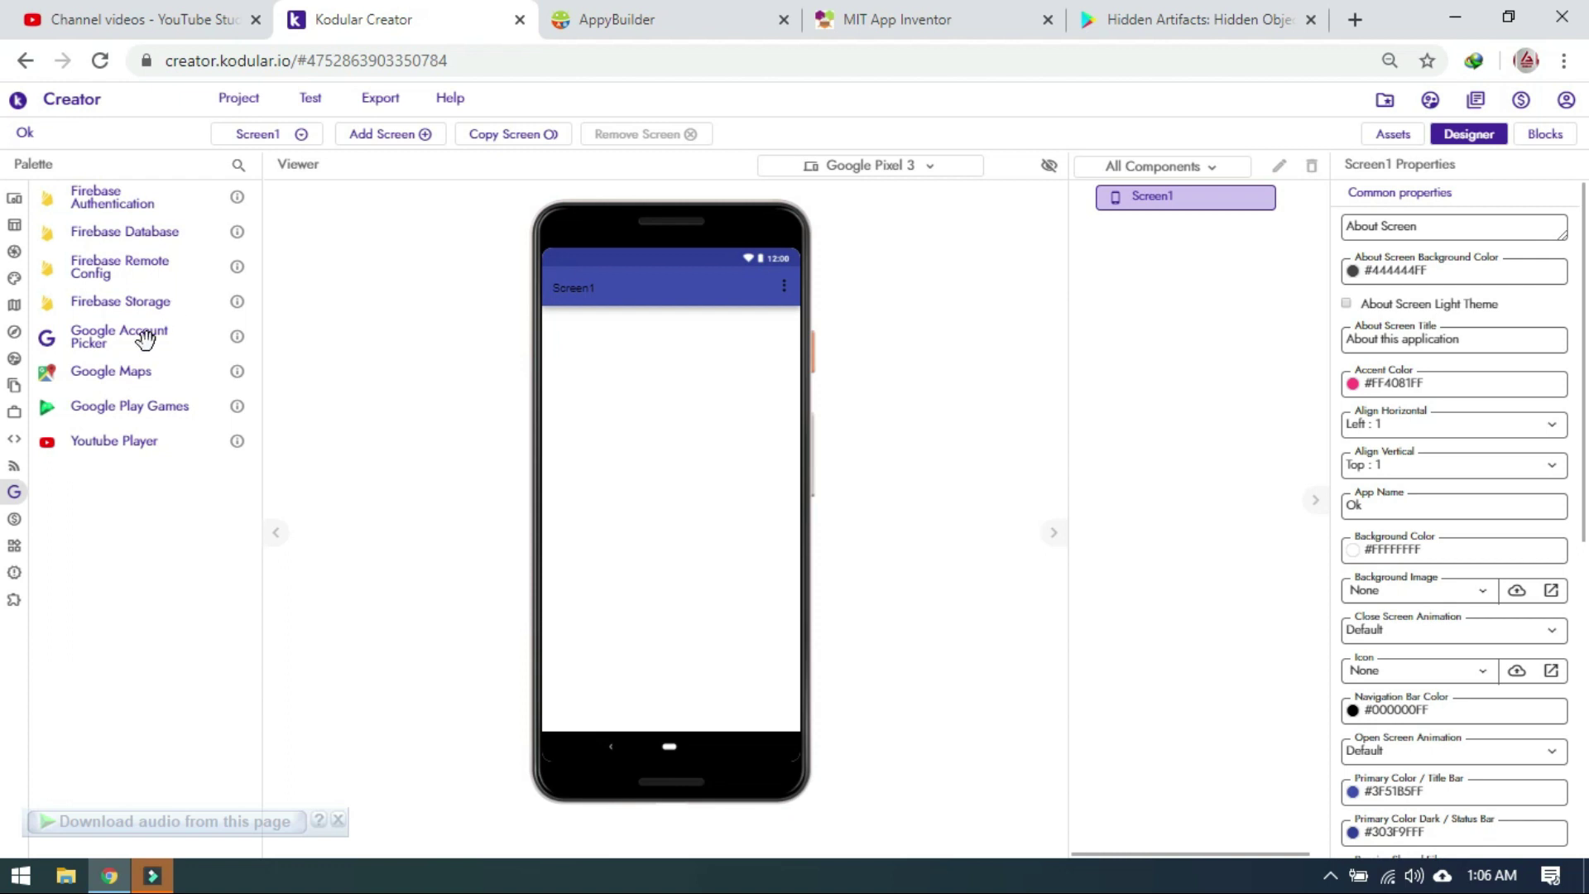
{"action": "mouse_move", "coordinate": [14, 530]}
{"action": "left_click", "coordinate": [20, 520]}
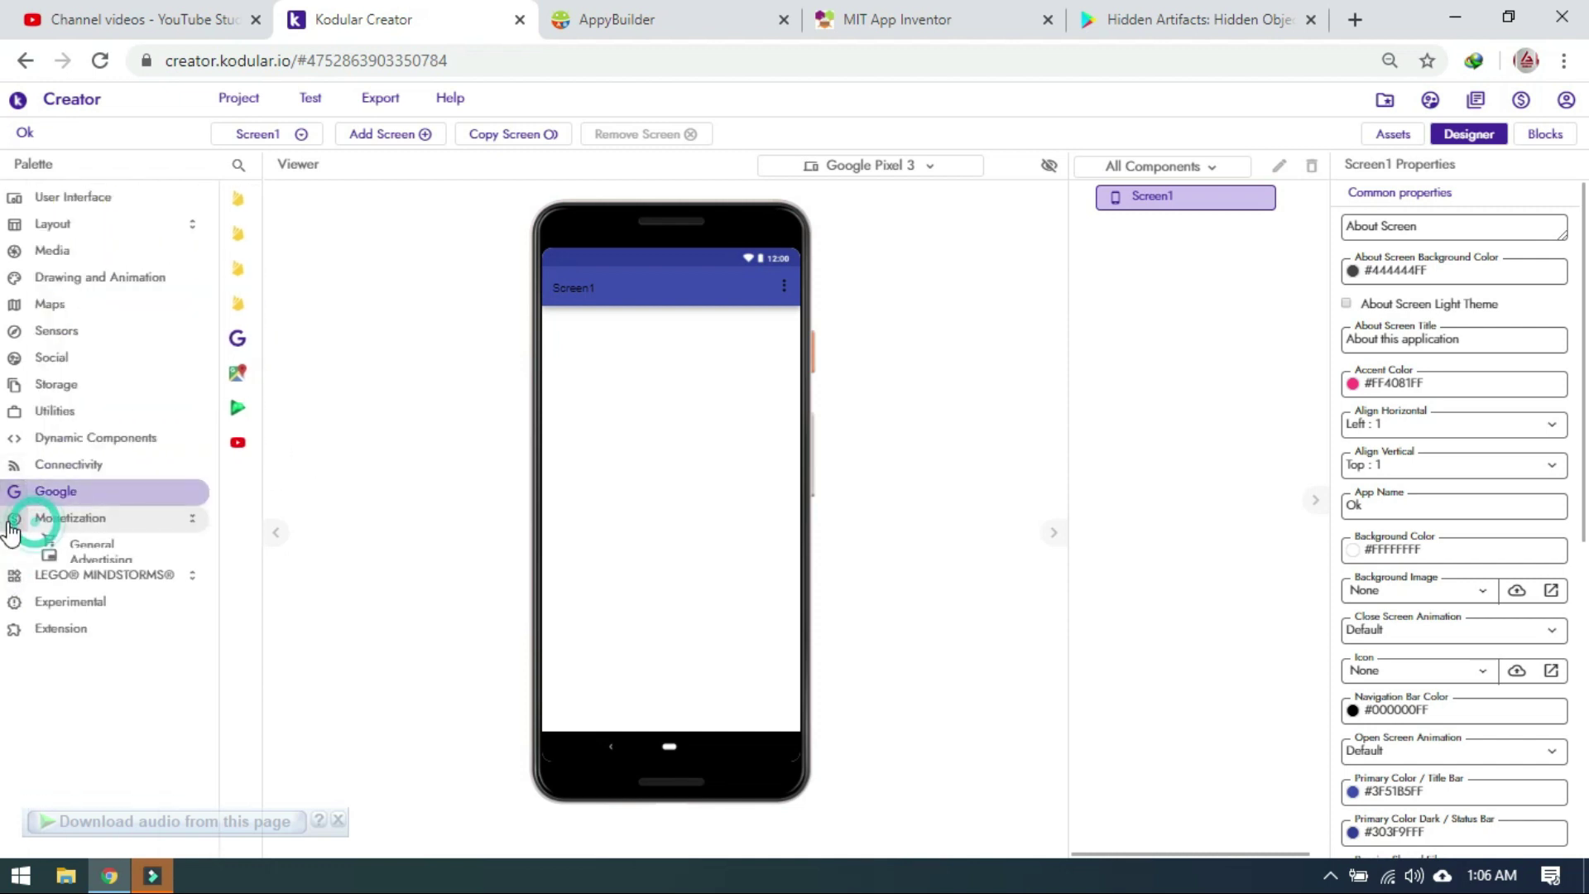
{"action": "left_click", "coordinate": [25, 543]}
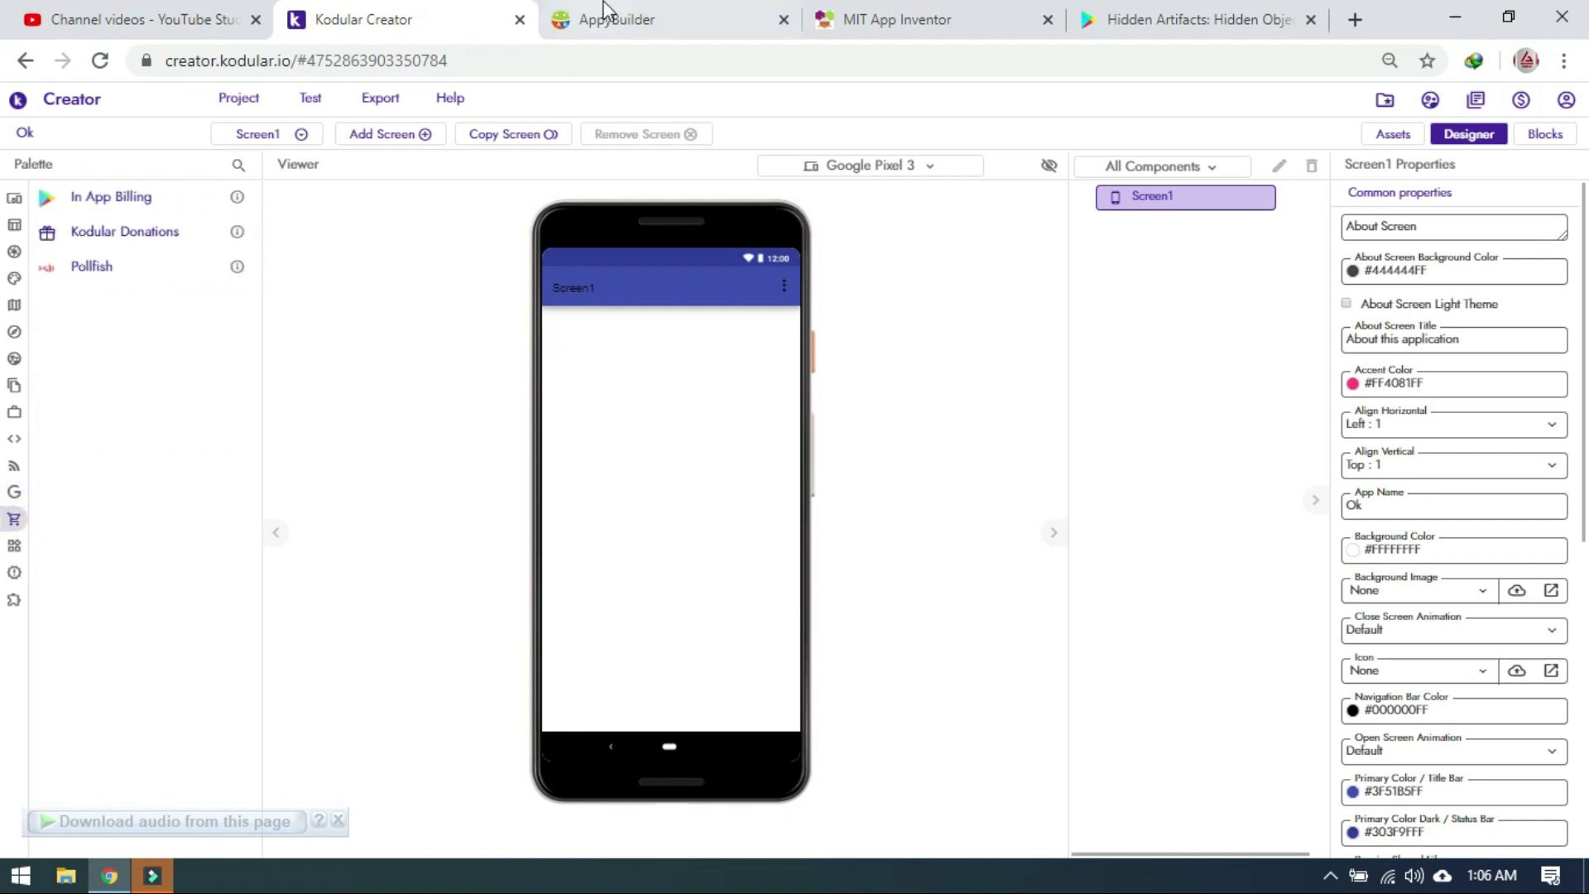
{"action": "left_click", "coordinate": [604, 20]}
{"action": "left_click", "coordinate": [462, 21]}
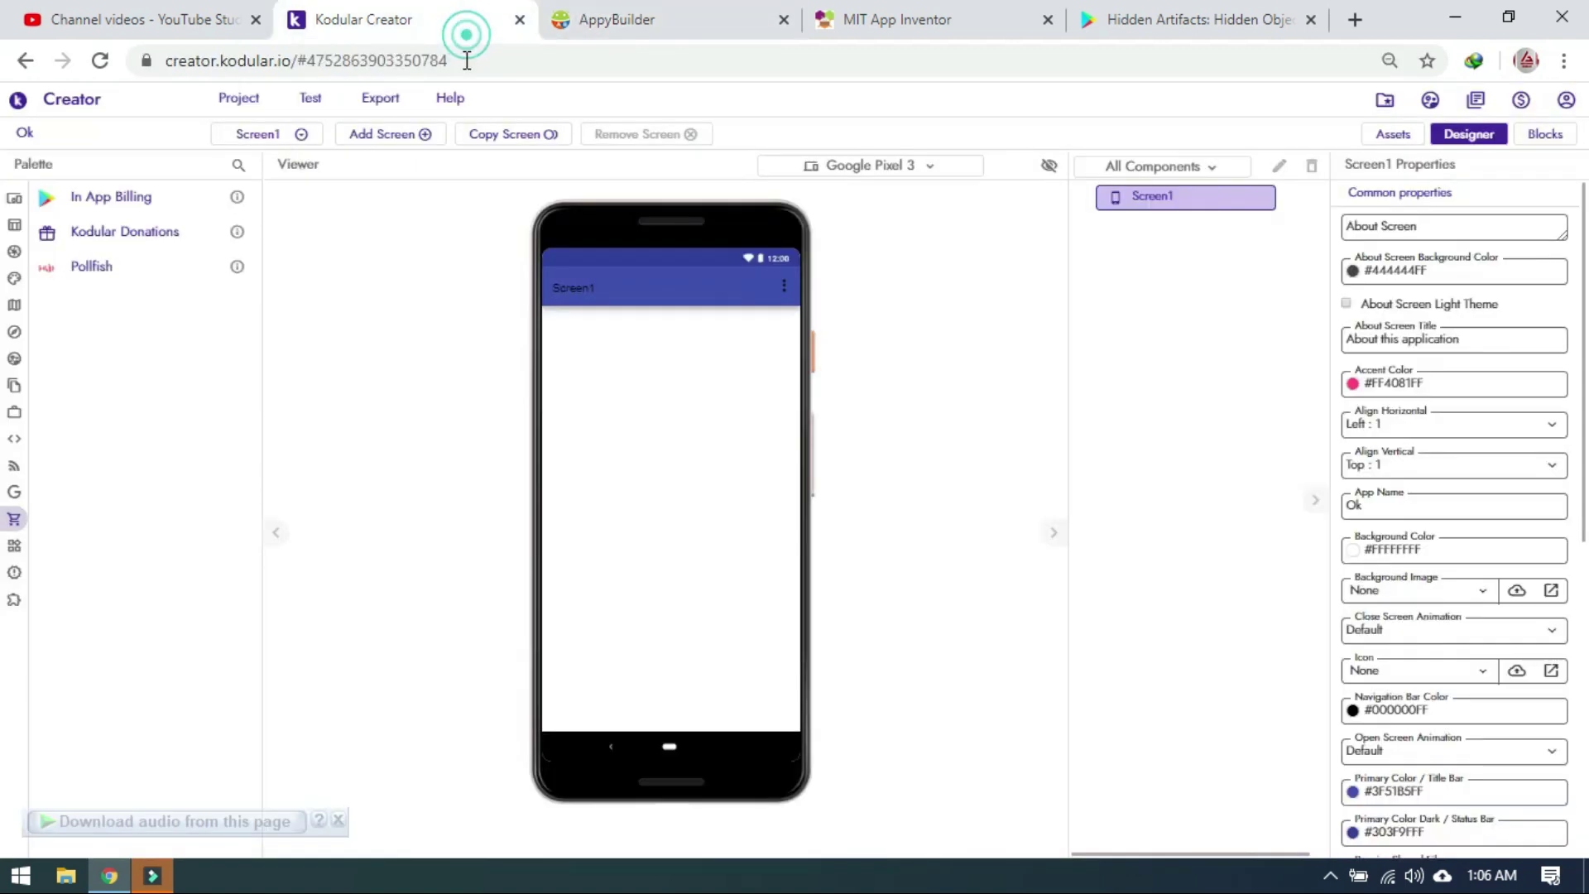
Step: Expand the LEGO MINDSTORMS group in the palette to view its subcategories and go back to Monetization
{"action": "mouse_move", "coordinate": [14, 554]}
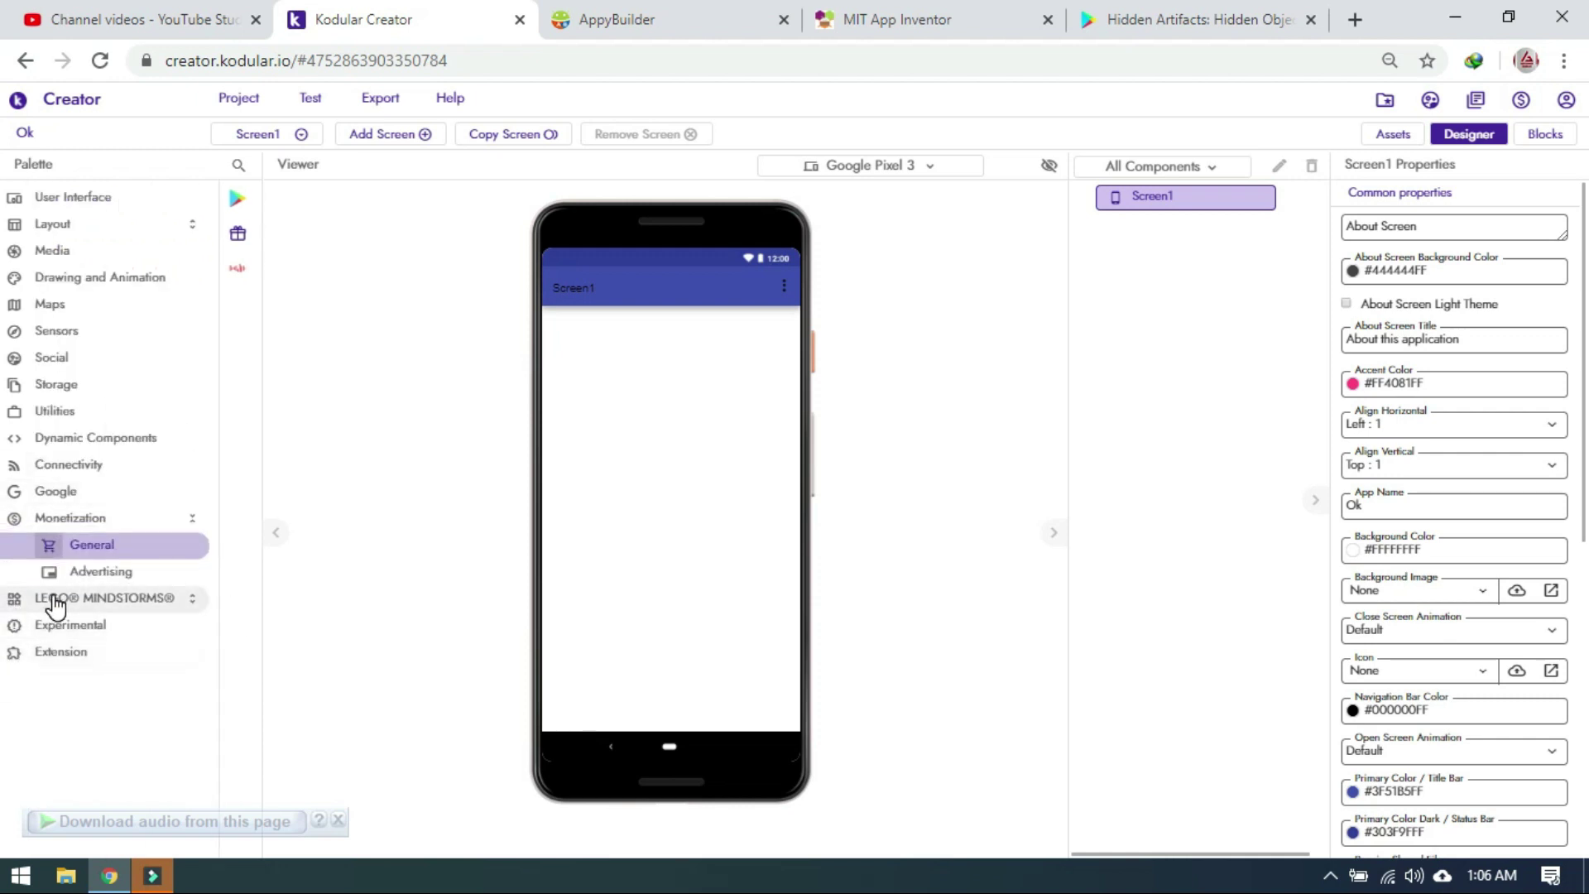
{"action": "left_click", "coordinate": [51, 602]}
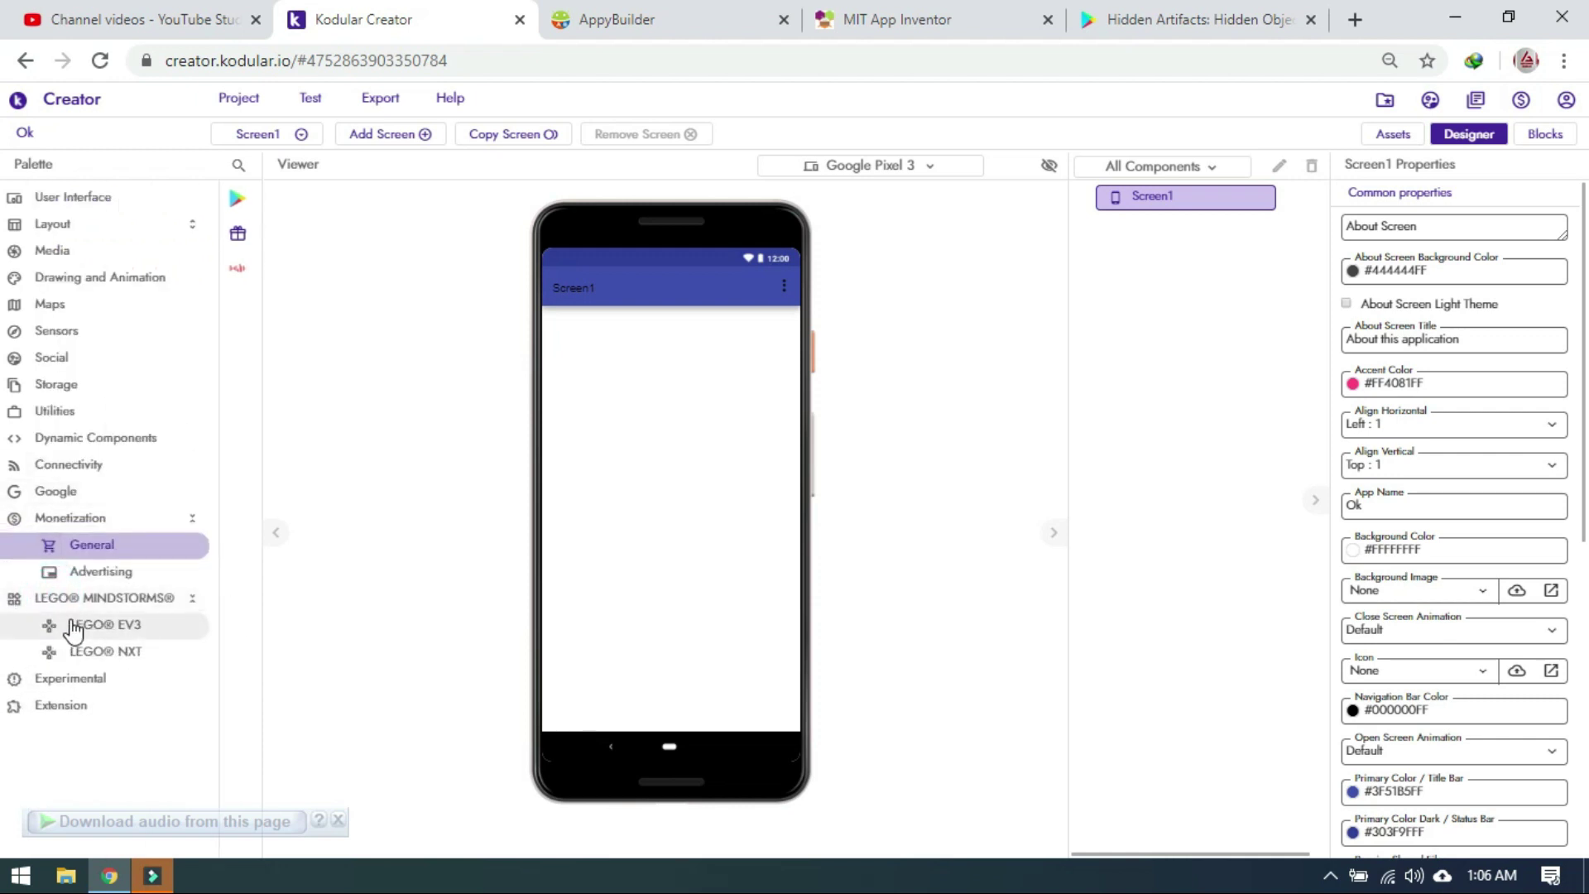
{"action": "left_click", "coordinate": [98, 519]}
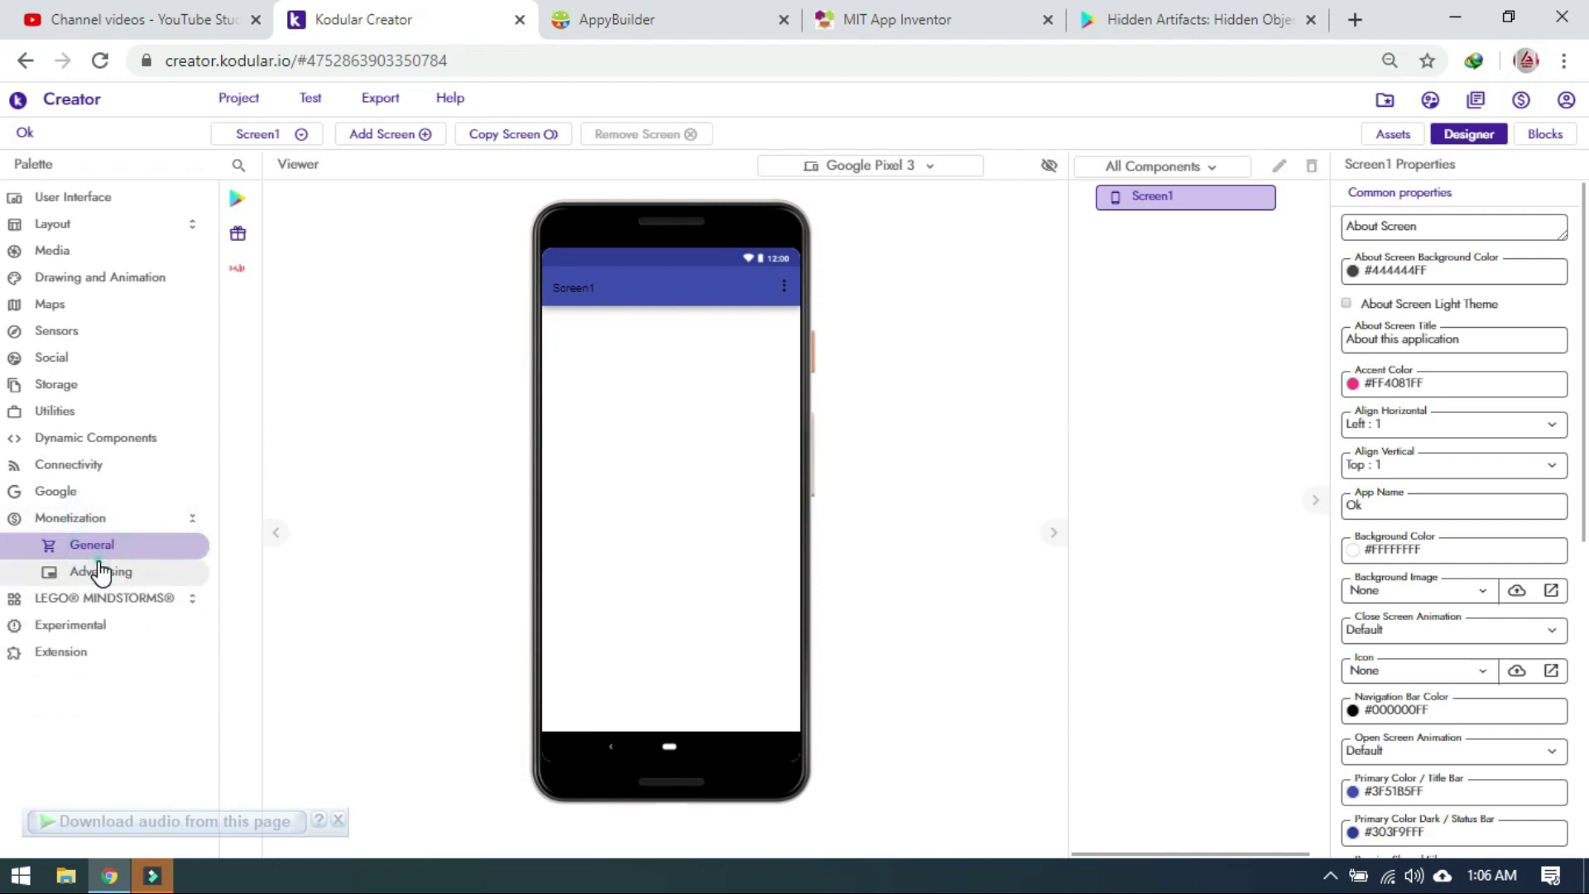
Step: Add an AdMob Banner from the Advertising components to Screen1 and accept the consent warning
{"action": "left_click", "coordinate": [98, 571]}
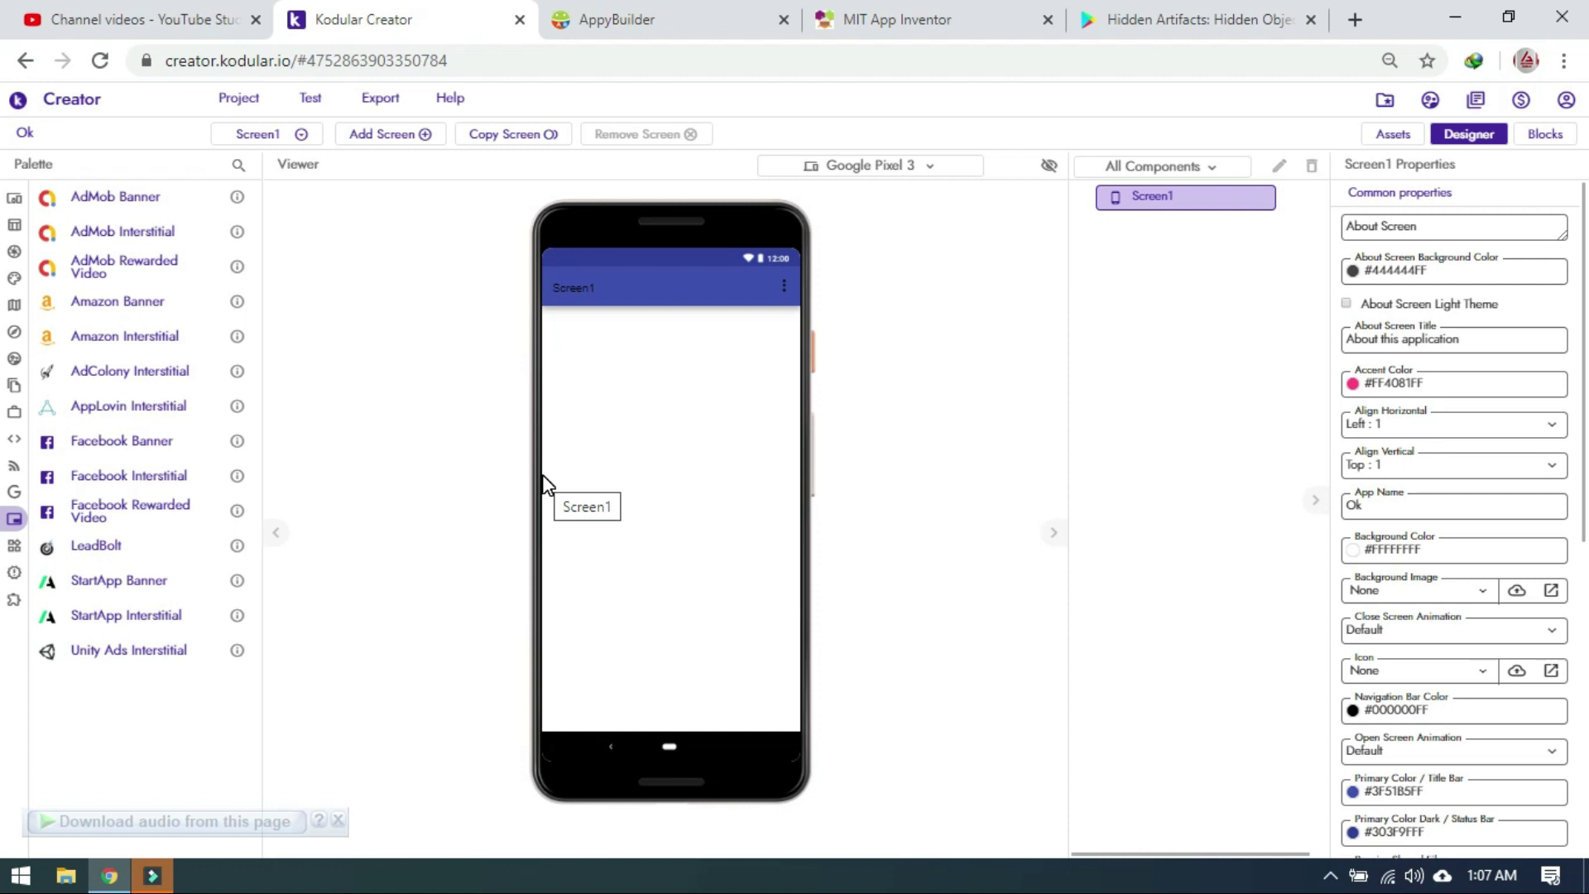
{"action": "left_click_drag", "start_coordinate": [131, 197], "coordinate": [676, 382]}
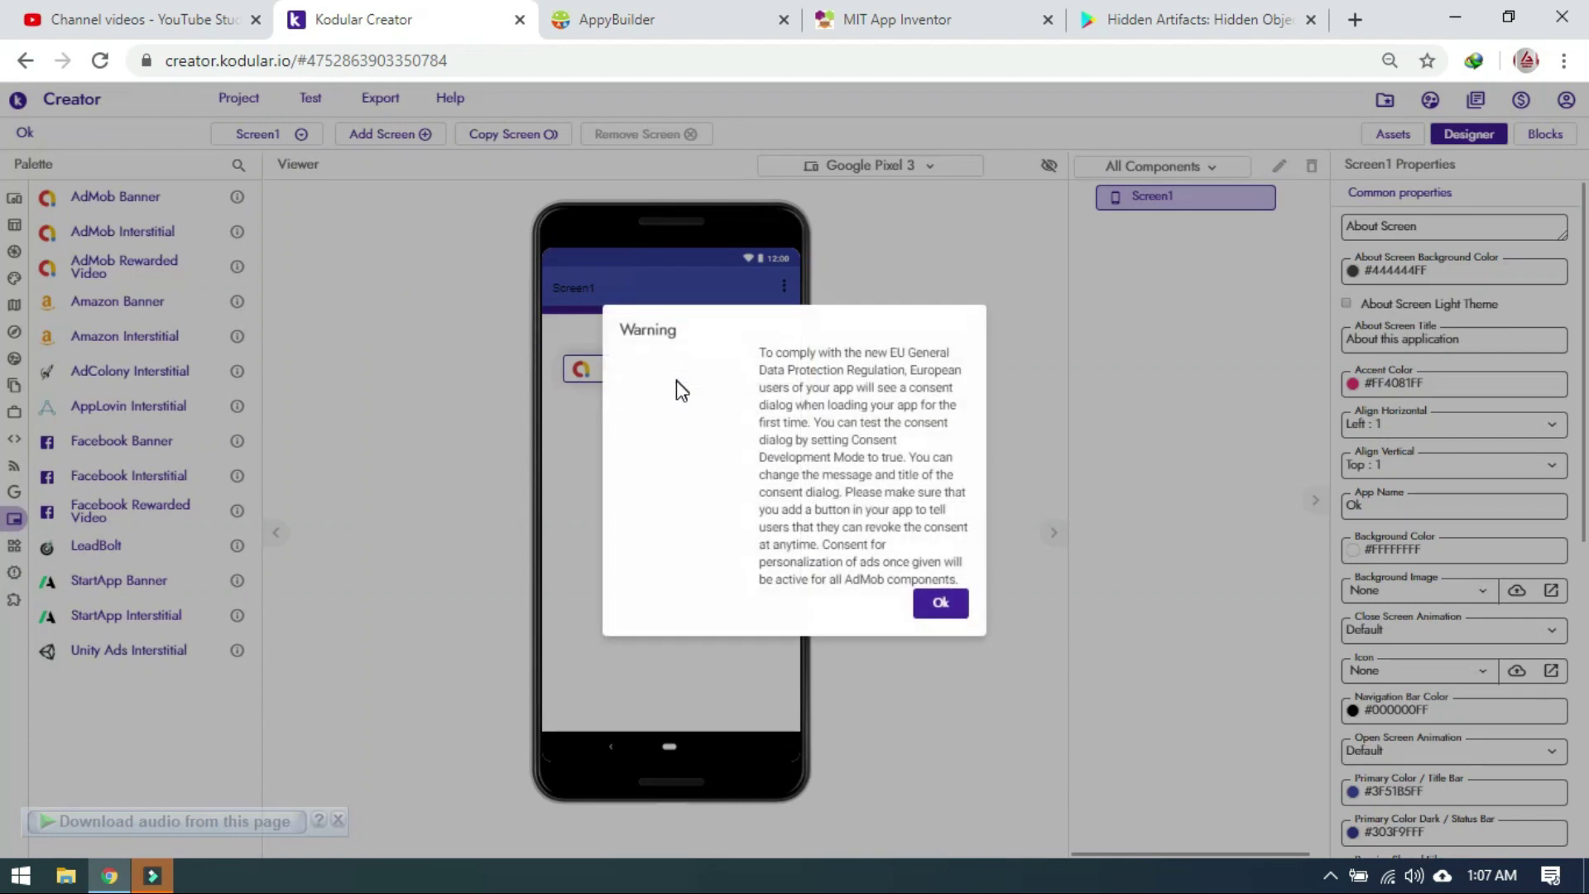
{"action": "left_click", "coordinate": [942, 602]}
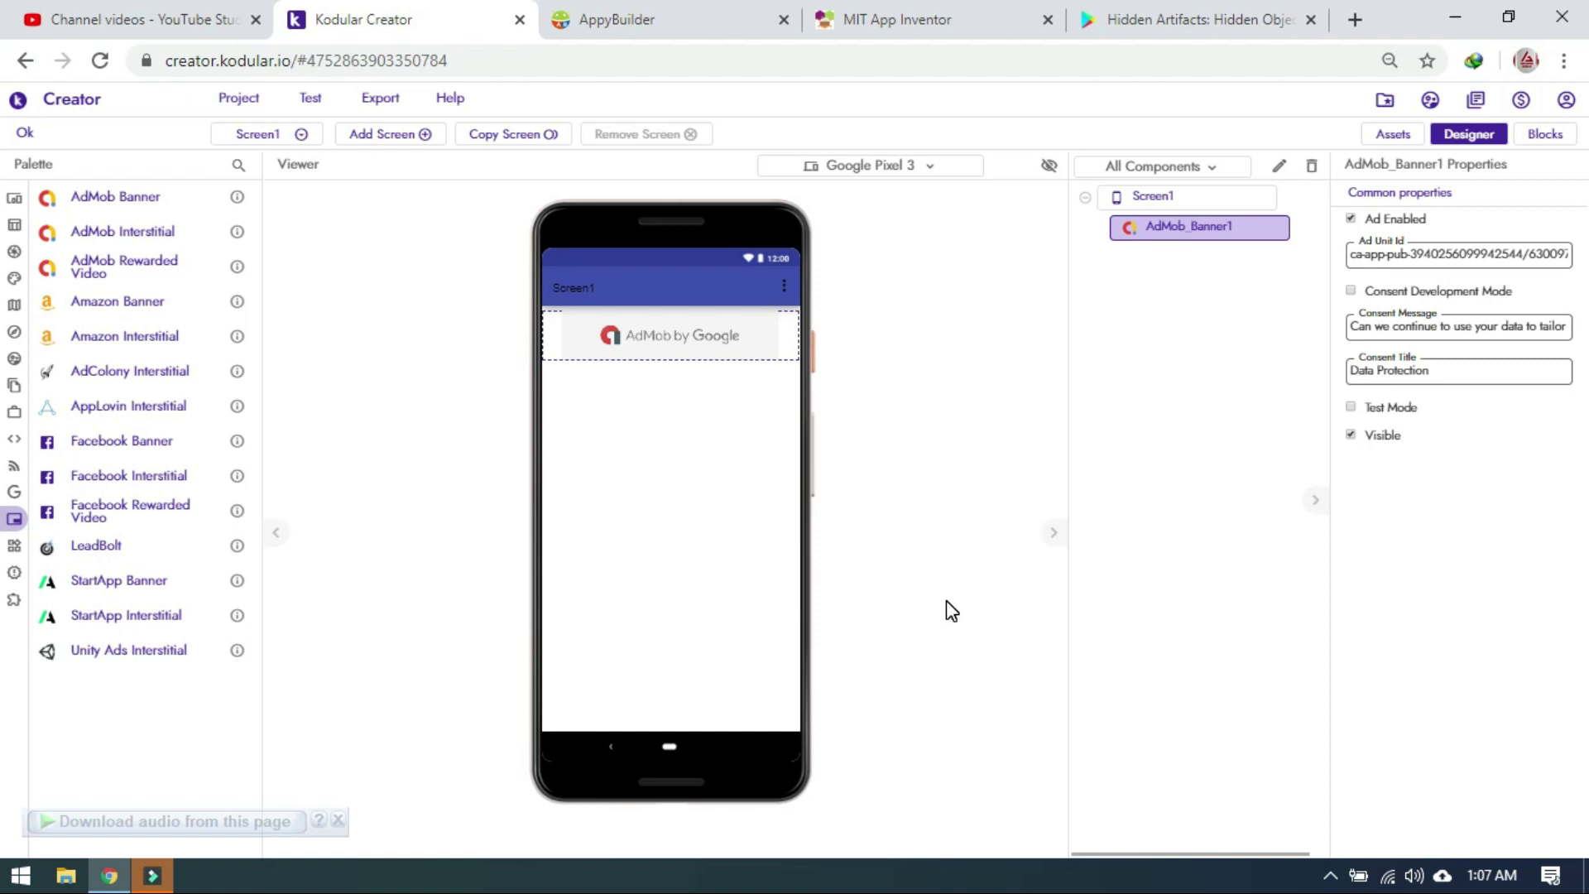
Step: Switch to the MIT App Inventor project TEST and inspect the properties of the AppLovin1 component
{"action": "left_click", "coordinate": [922, 17]}
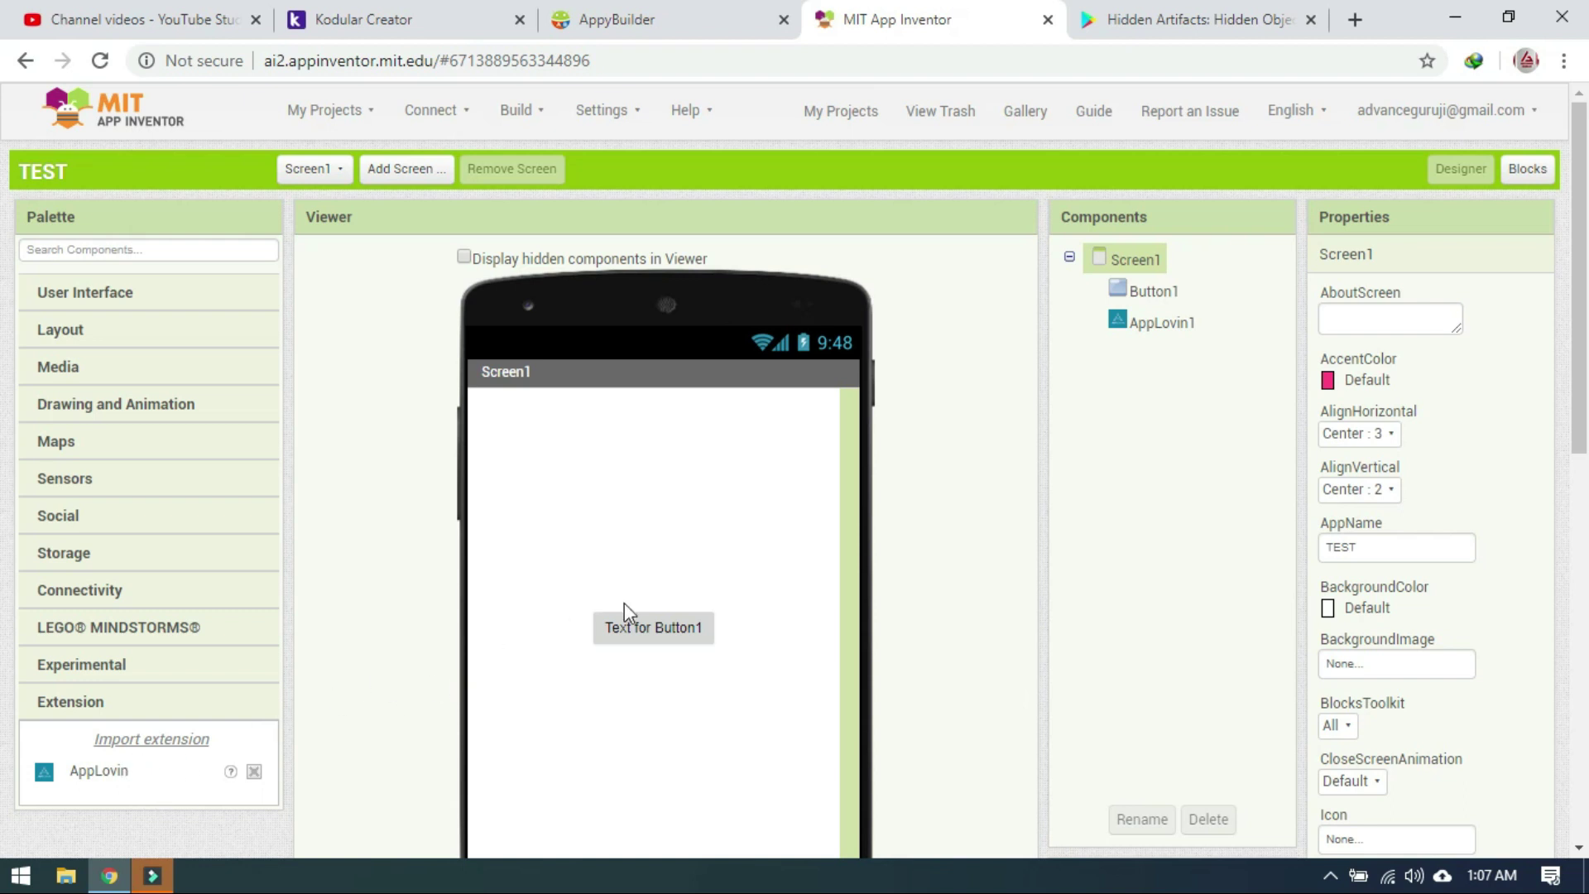
{"action": "left_click", "coordinate": [1134, 335]}
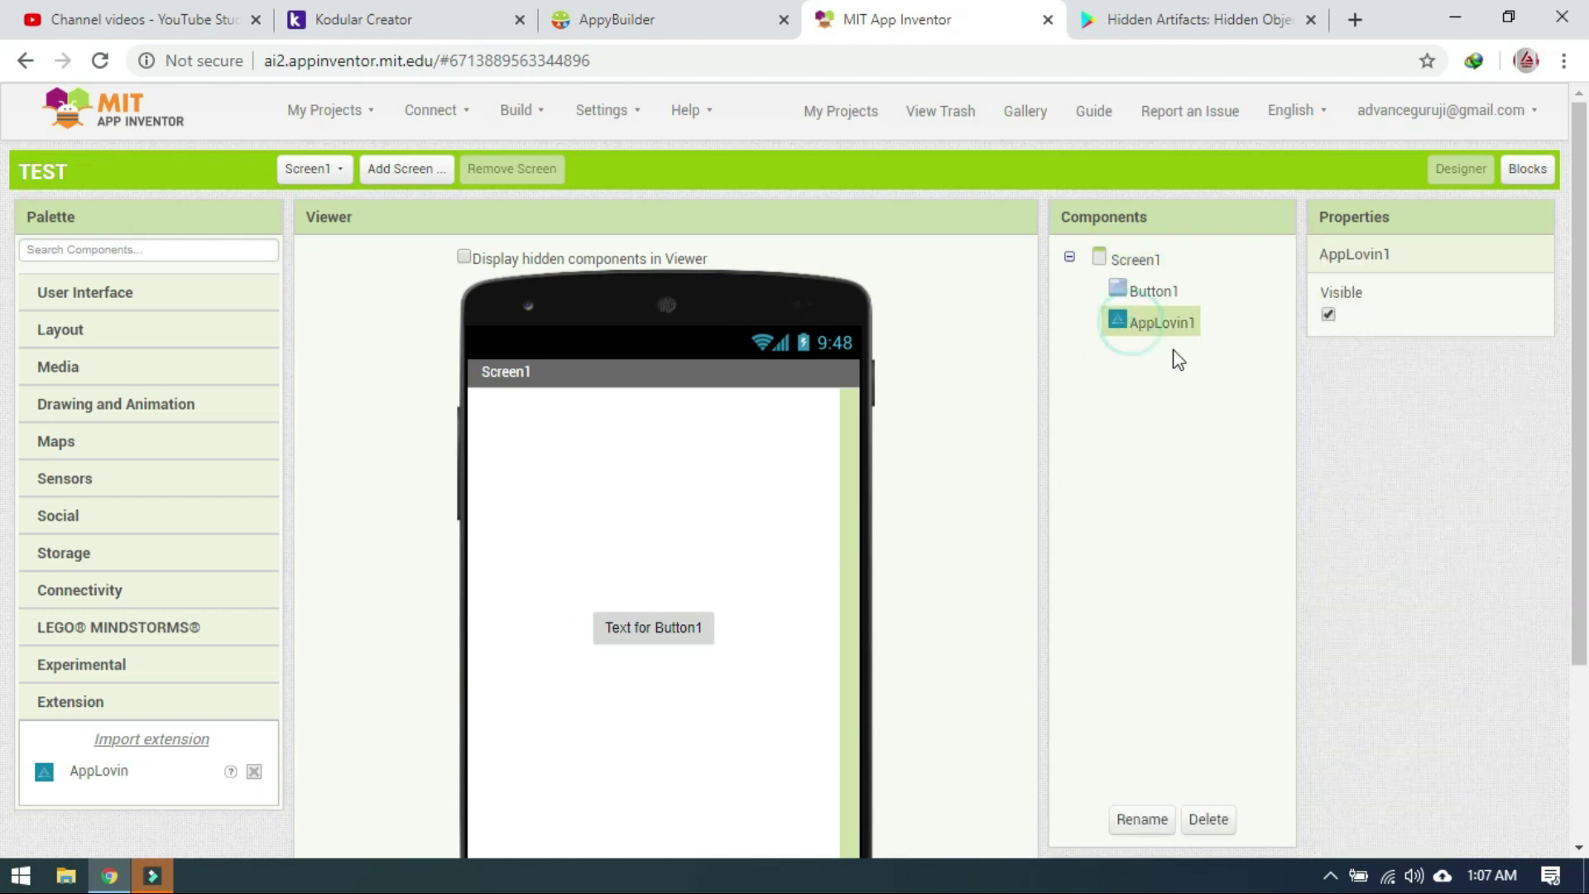
Step: Switch to the AppyBuilder site and launch its Build Now app creator, checking Kodular while it loads
{"action": "left_click", "coordinate": [721, 16]}
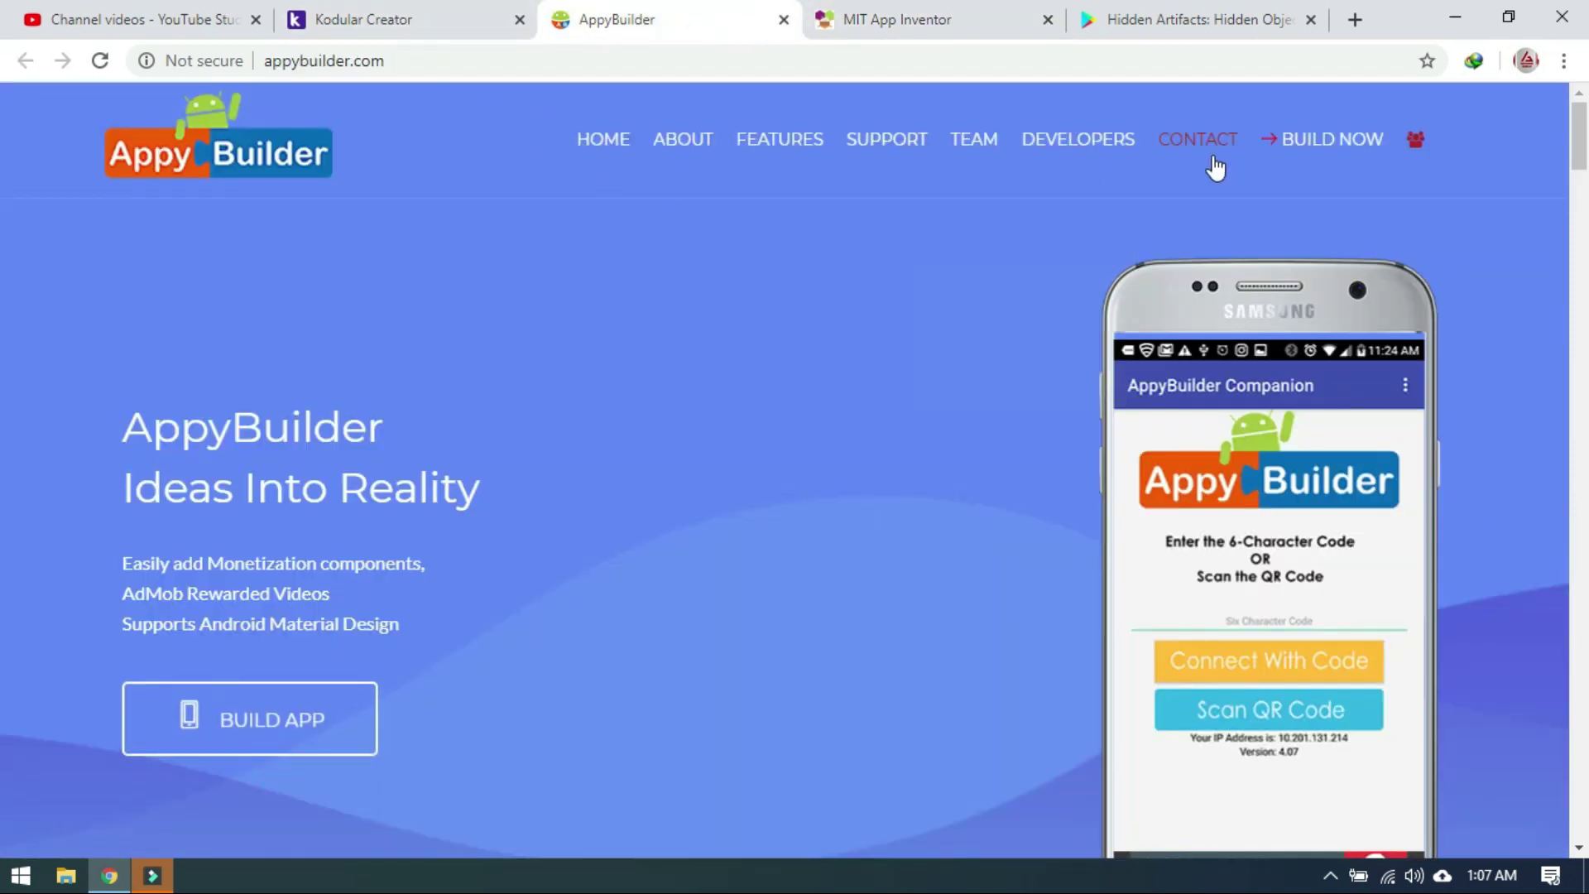
{"action": "left_click", "coordinate": [1275, 148]}
{"action": "left_click", "coordinate": [652, 20]}
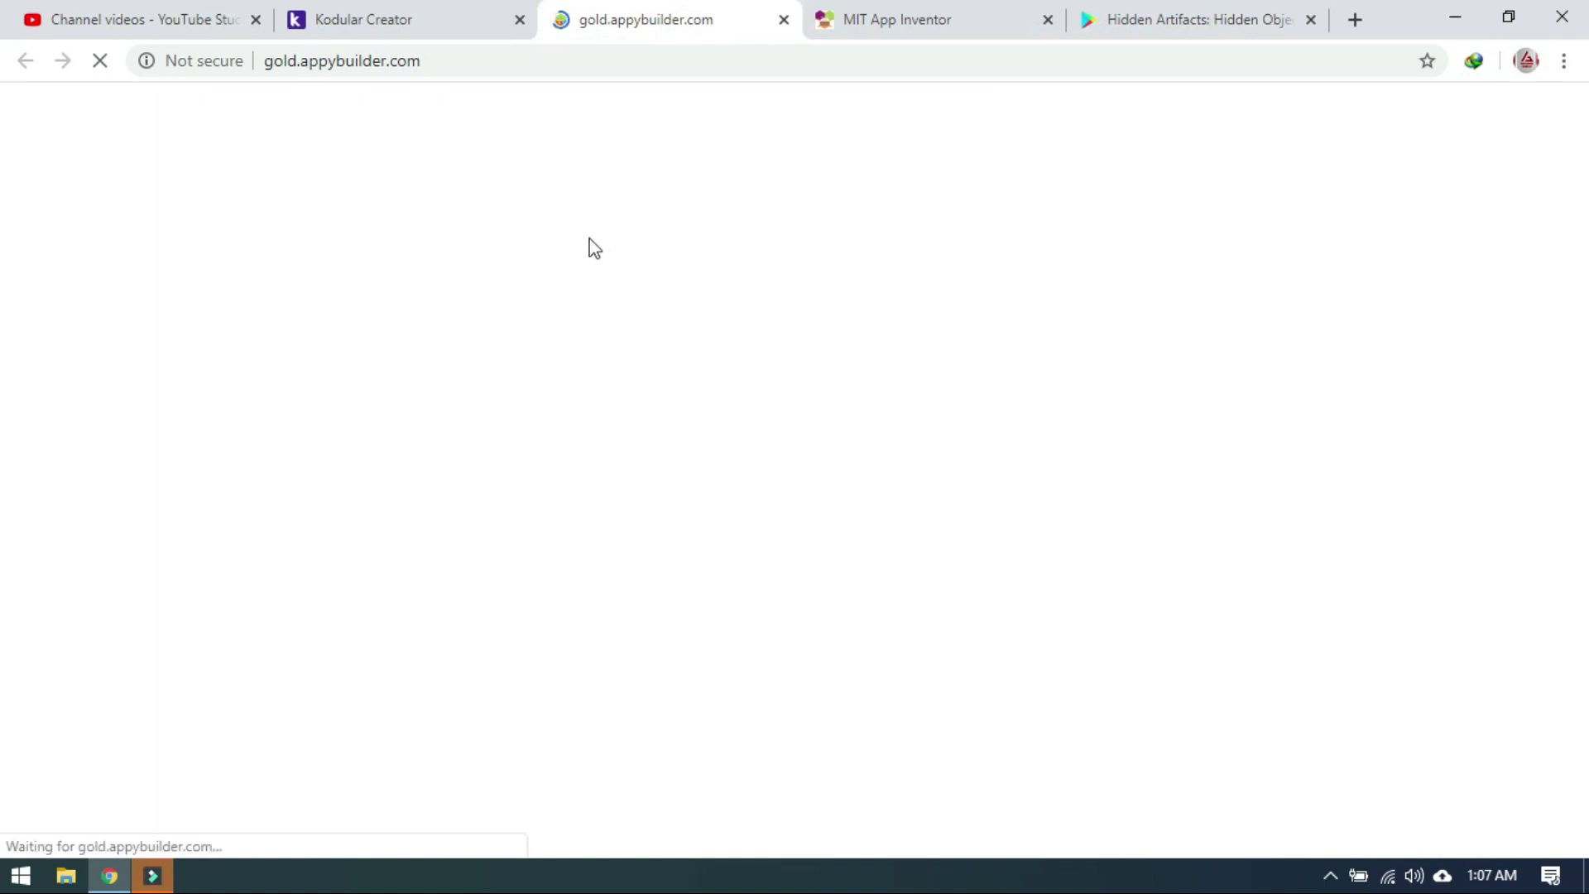
{"action": "left_click", "coordinate": [436, 18]}
{"action": "left_click", "coordinate": [656, 17]}
{"action": "left_click", "coordinate": [477, 19]}
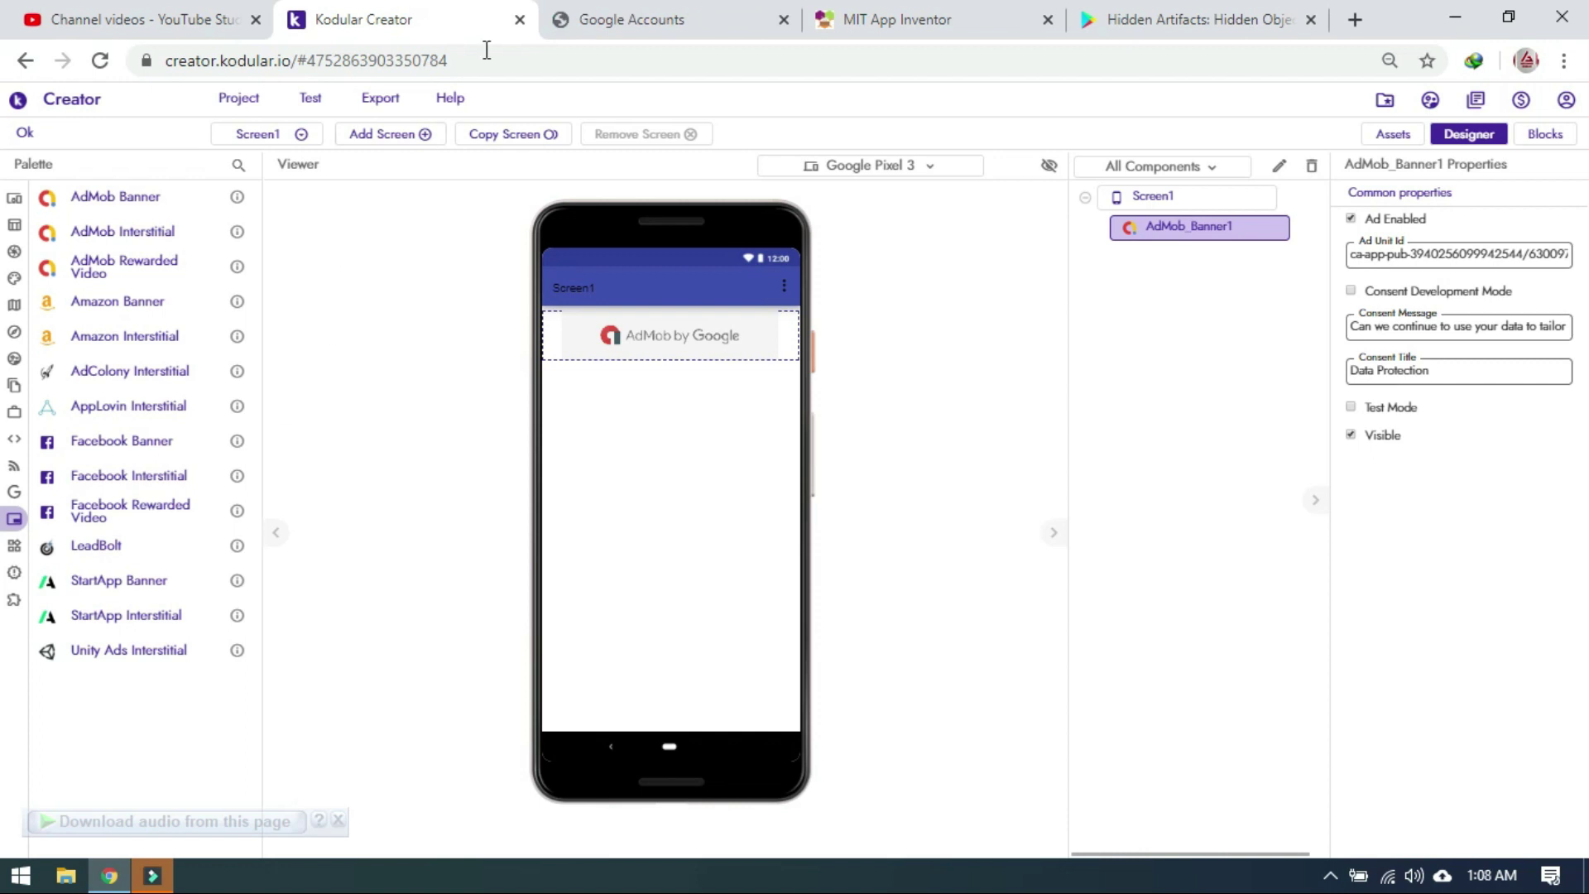
Step: Allow AppyBuilder to access the selected Google account and return to the Kodular project
{"action": "left_click", "coordinate": [603, 17]}
{"action": "left_click", "coordinate": [74, 425]}
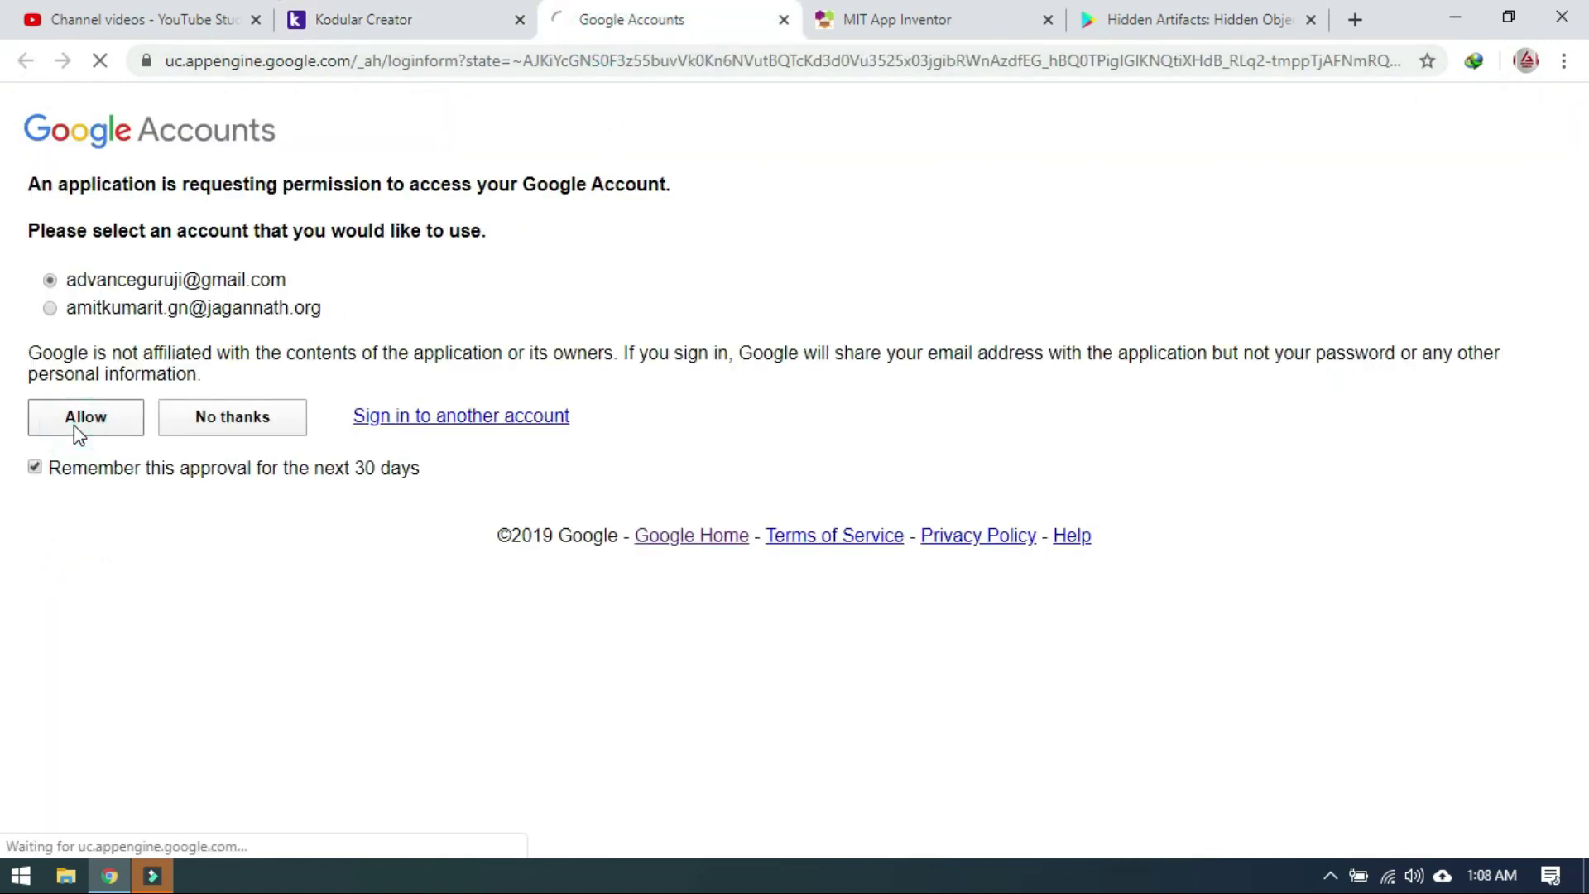
{"action": "left_click", "coordinate": [367, 21]}
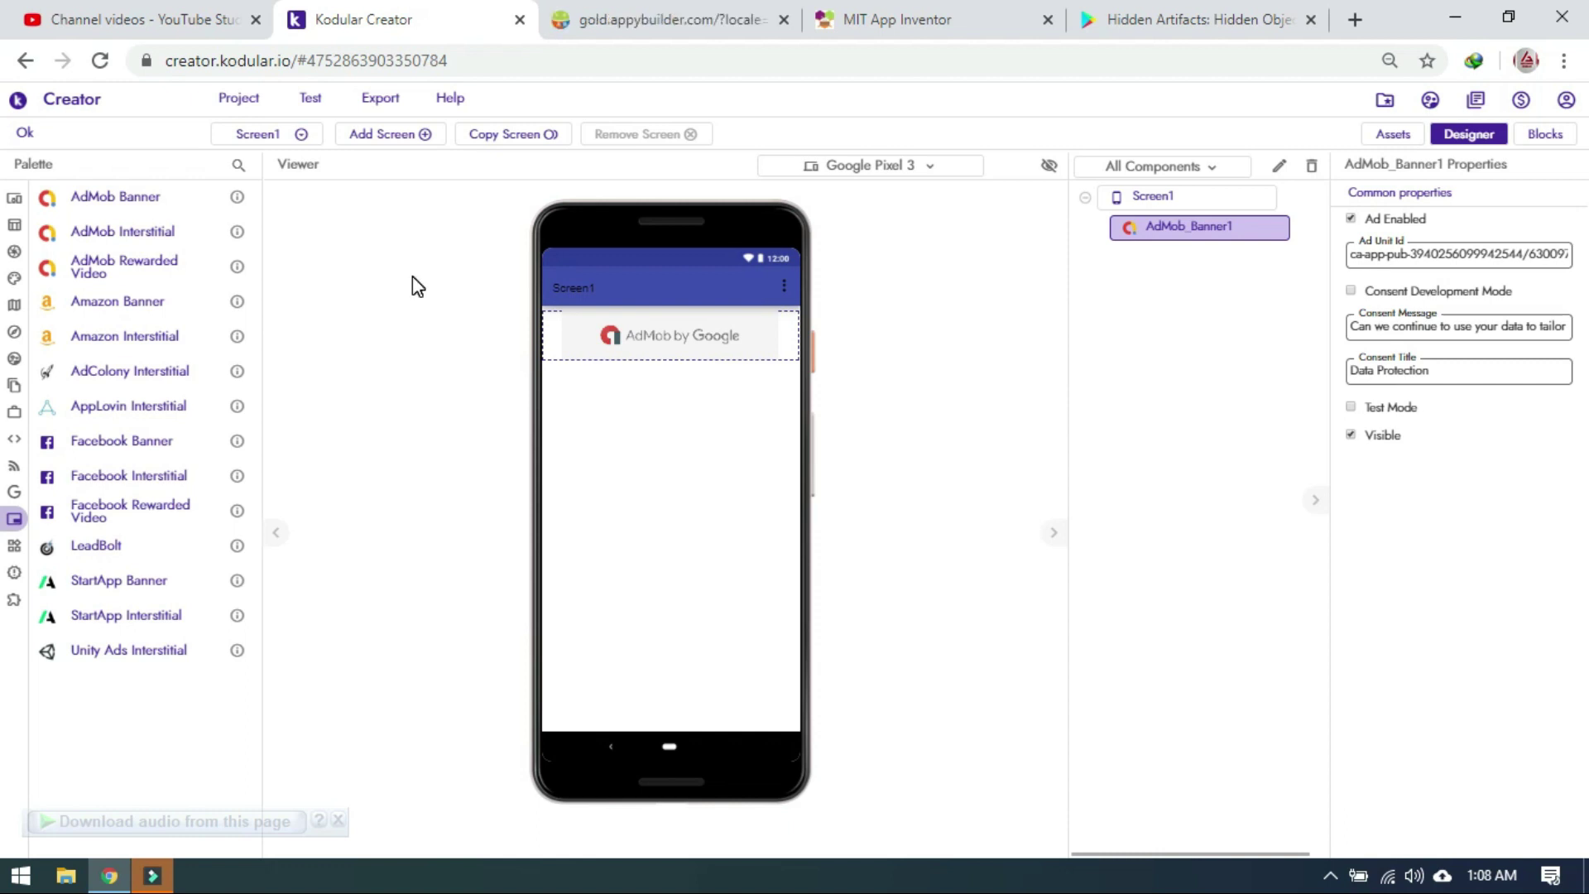
Step: Switch to the AppyBuilder creator and create a new project named ok
{"action": "left_click", "coordinate": [610, 10]}
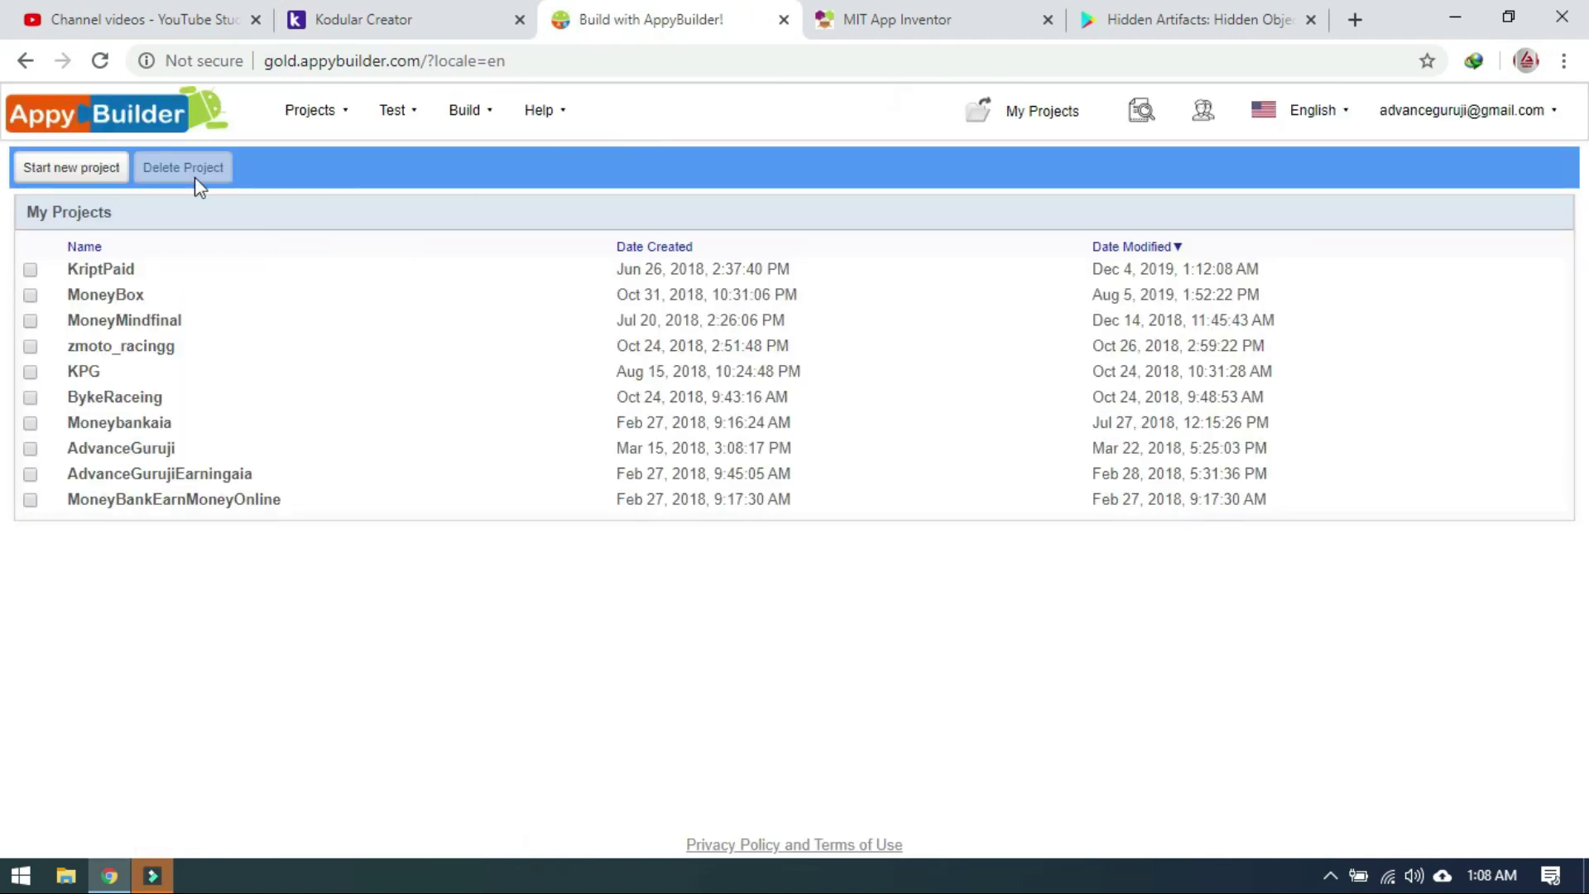
{"action": "left_click", "coordinate": [51, 174]}
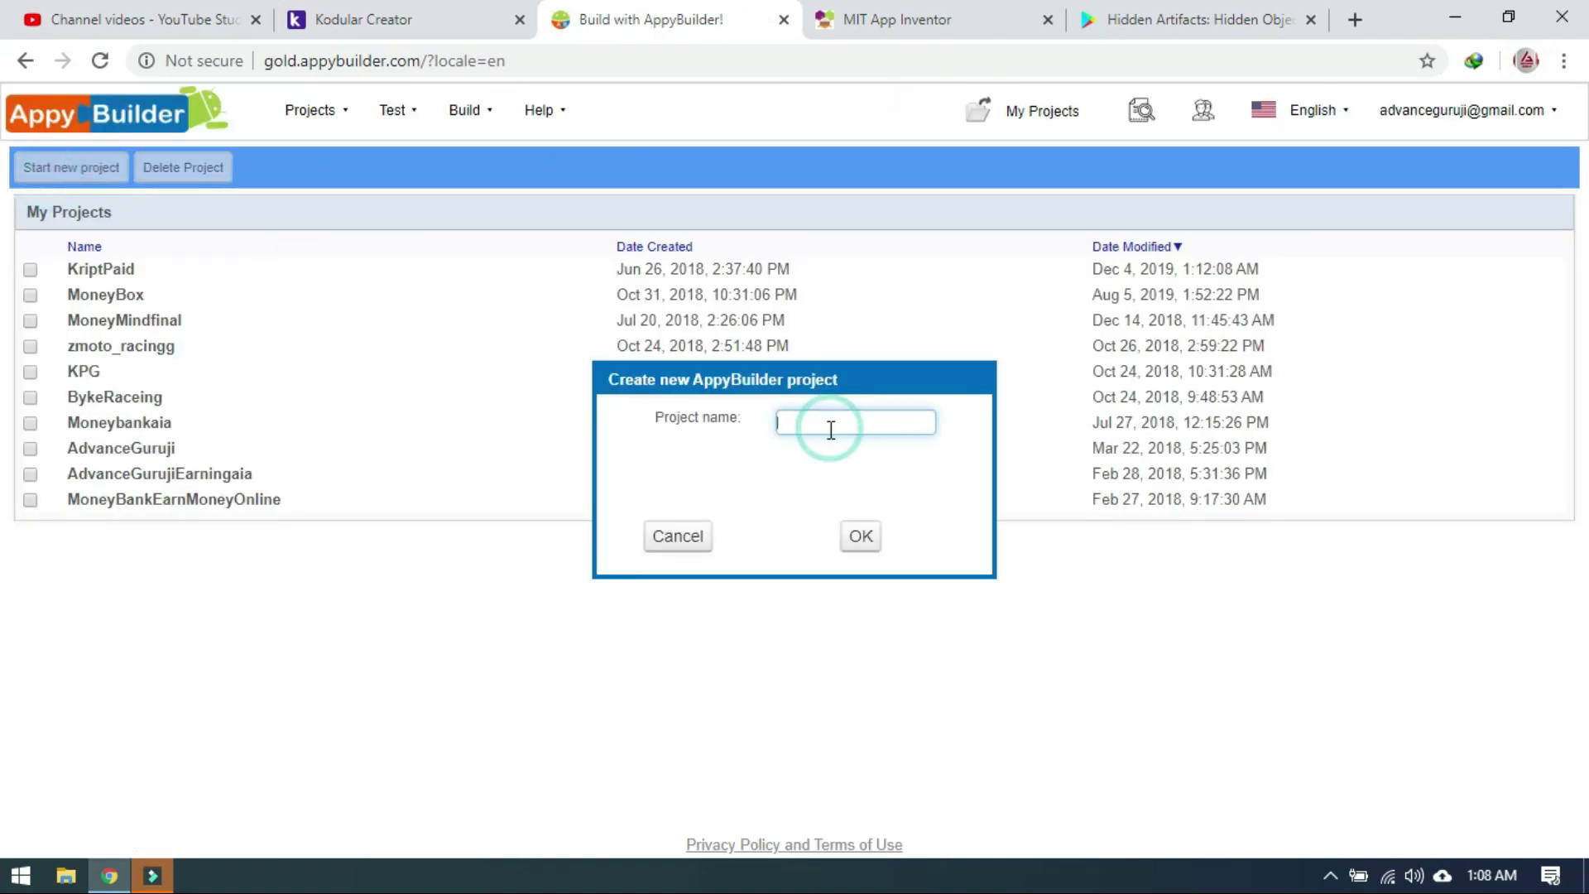
{"action": "type", "text": "ok"}
{"action": "left_click", "coordinate": [874, 548]}
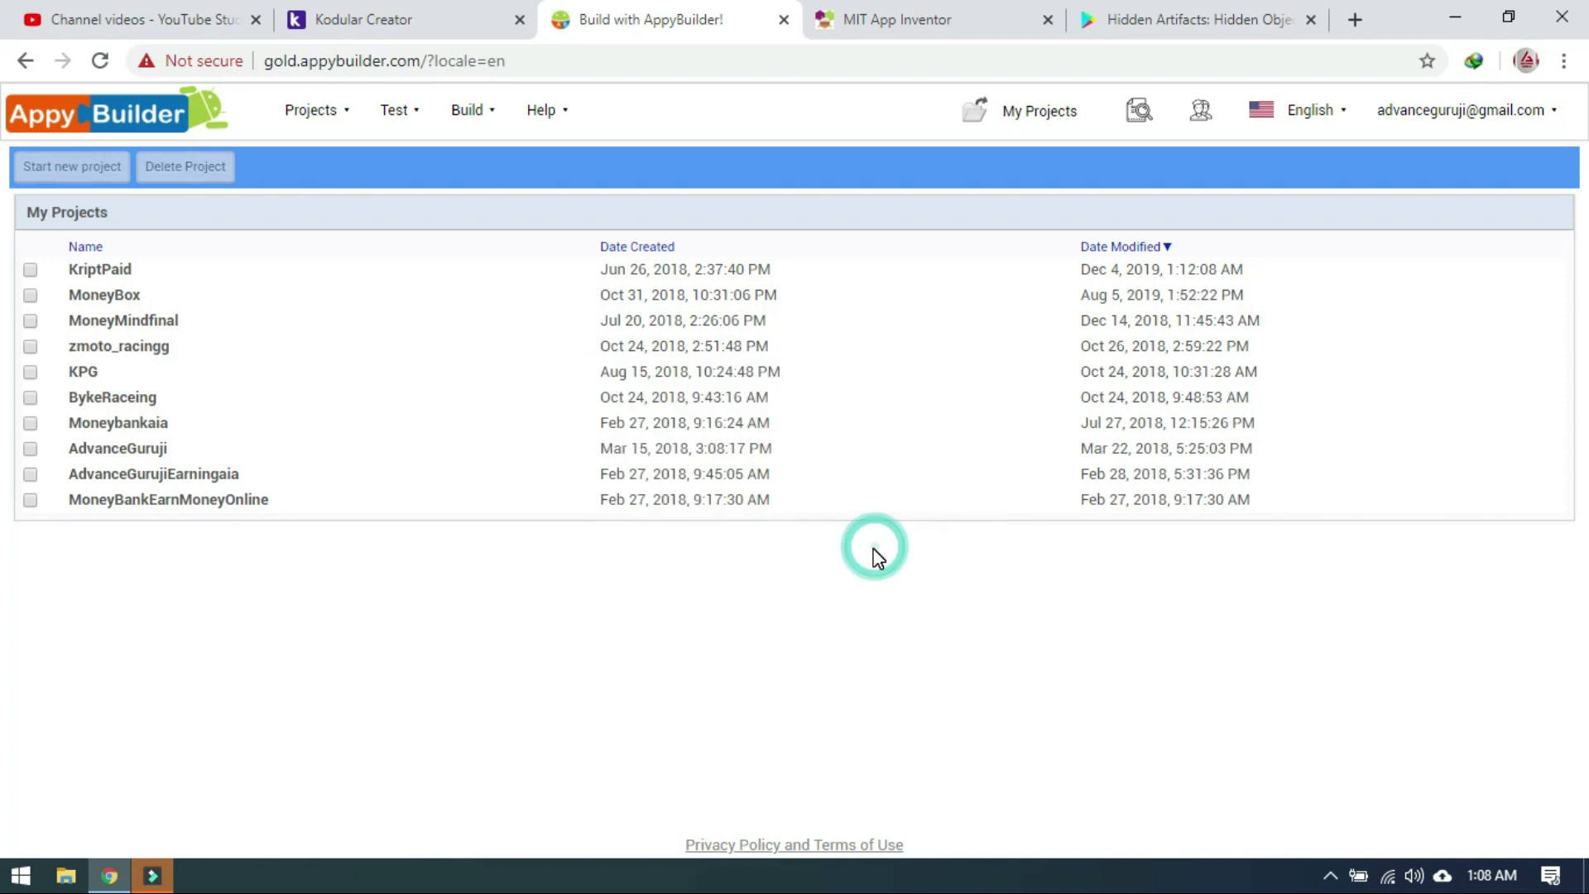
{"action": "left_click", "coordinate": [832, 18]}
{"action": "left_click", "coordinate": [683, 12]}
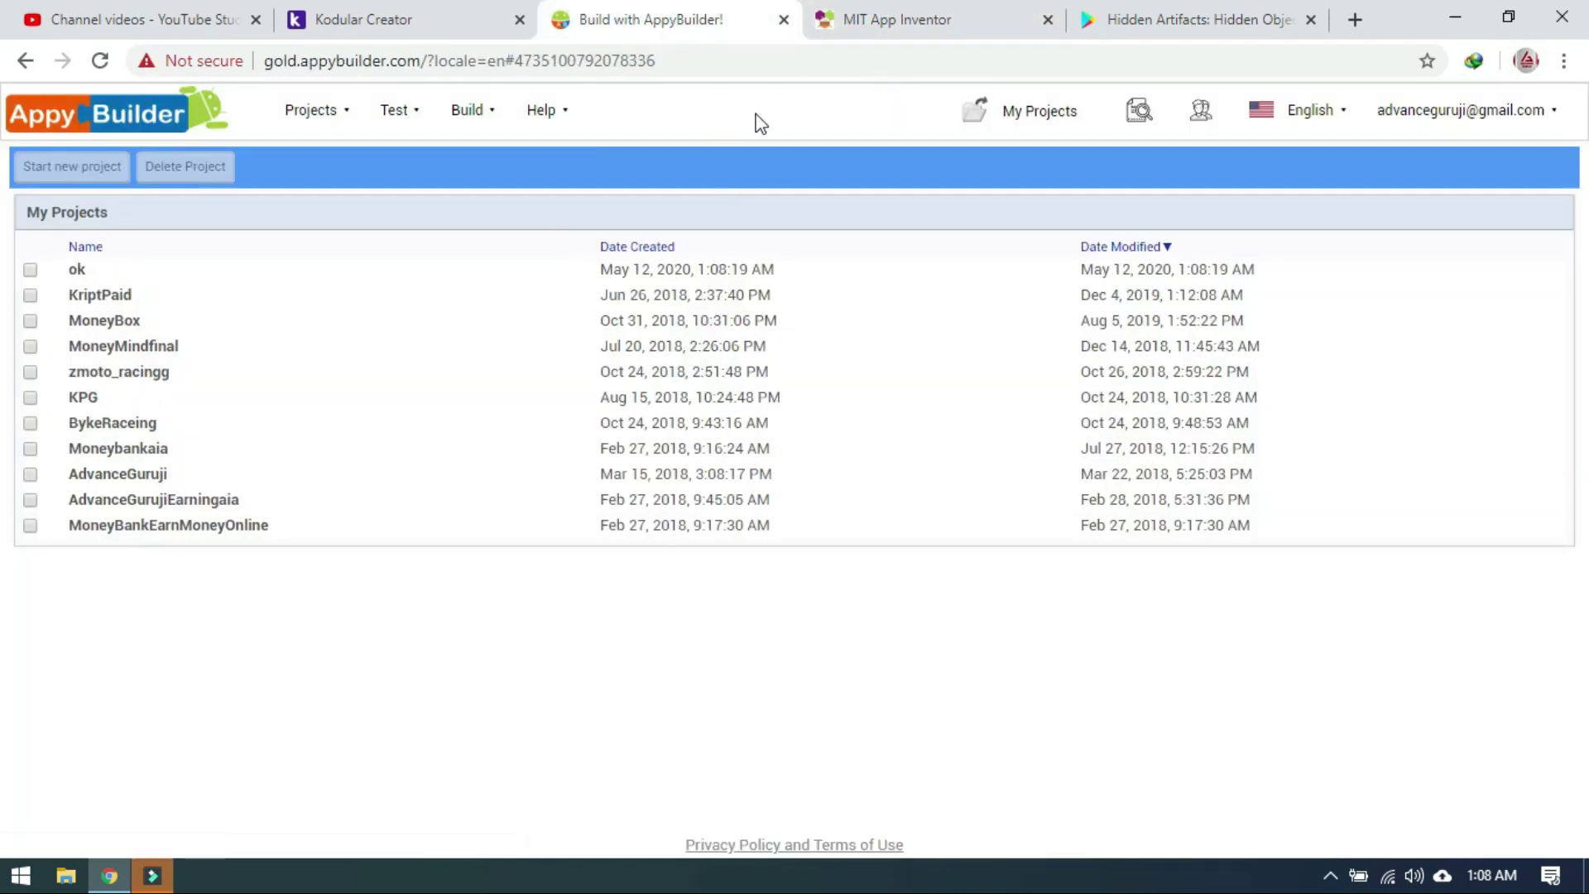
Step: Compare Screen1's properties in the Kodular project and the MIT App Inventor project, checking whether the AppyBuilder project has loaded
{"action": "left_click", "coordinate": [429, 16]}
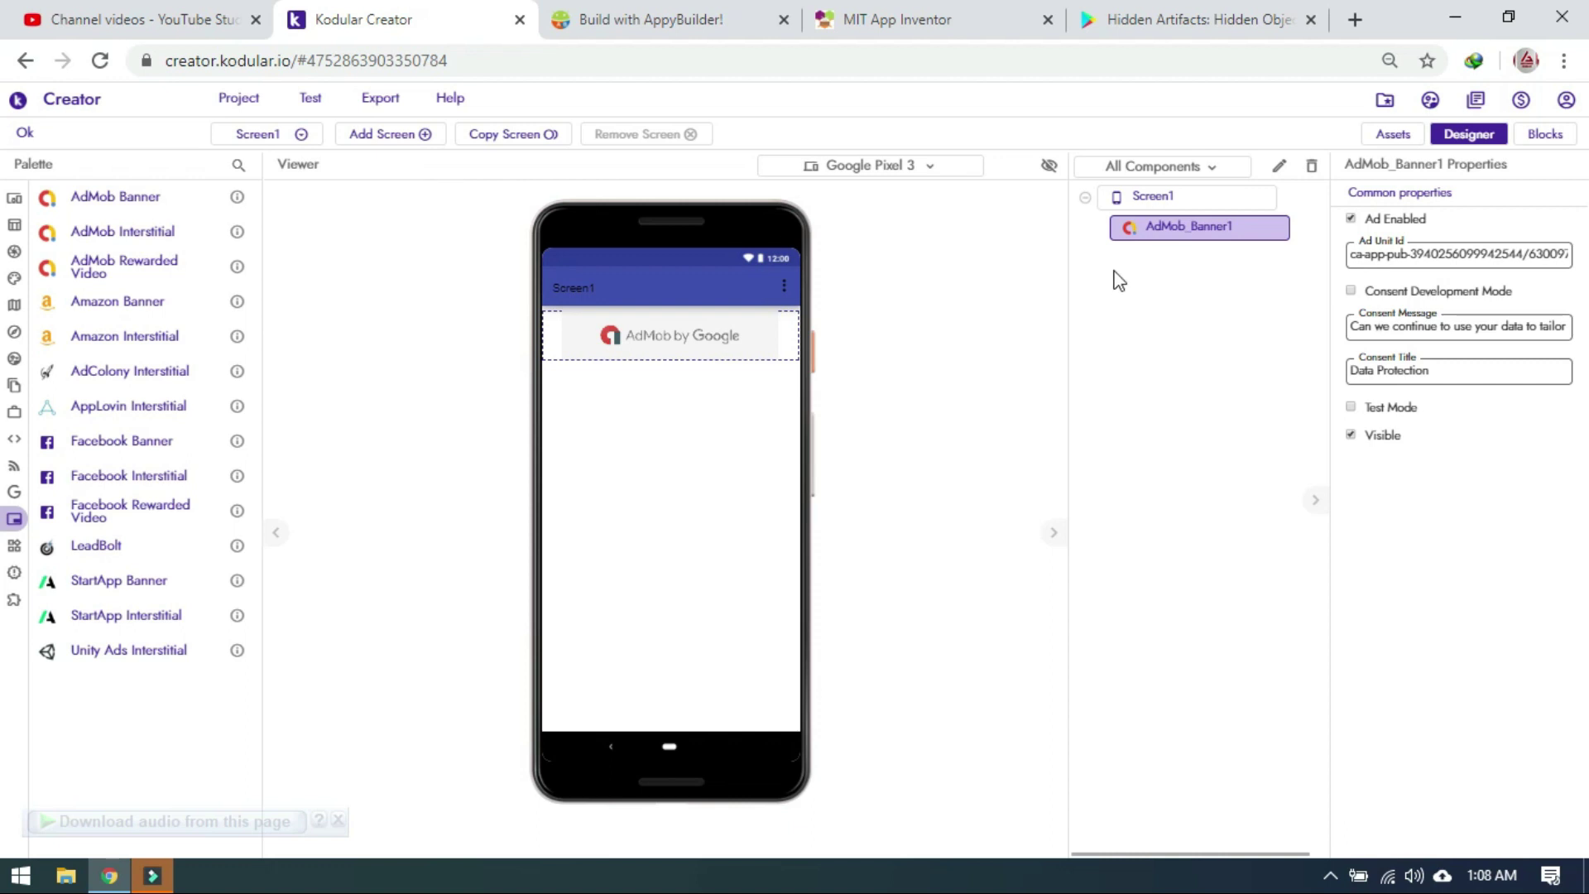
{"action": "left_click", "coordinate": [1148, 199]}
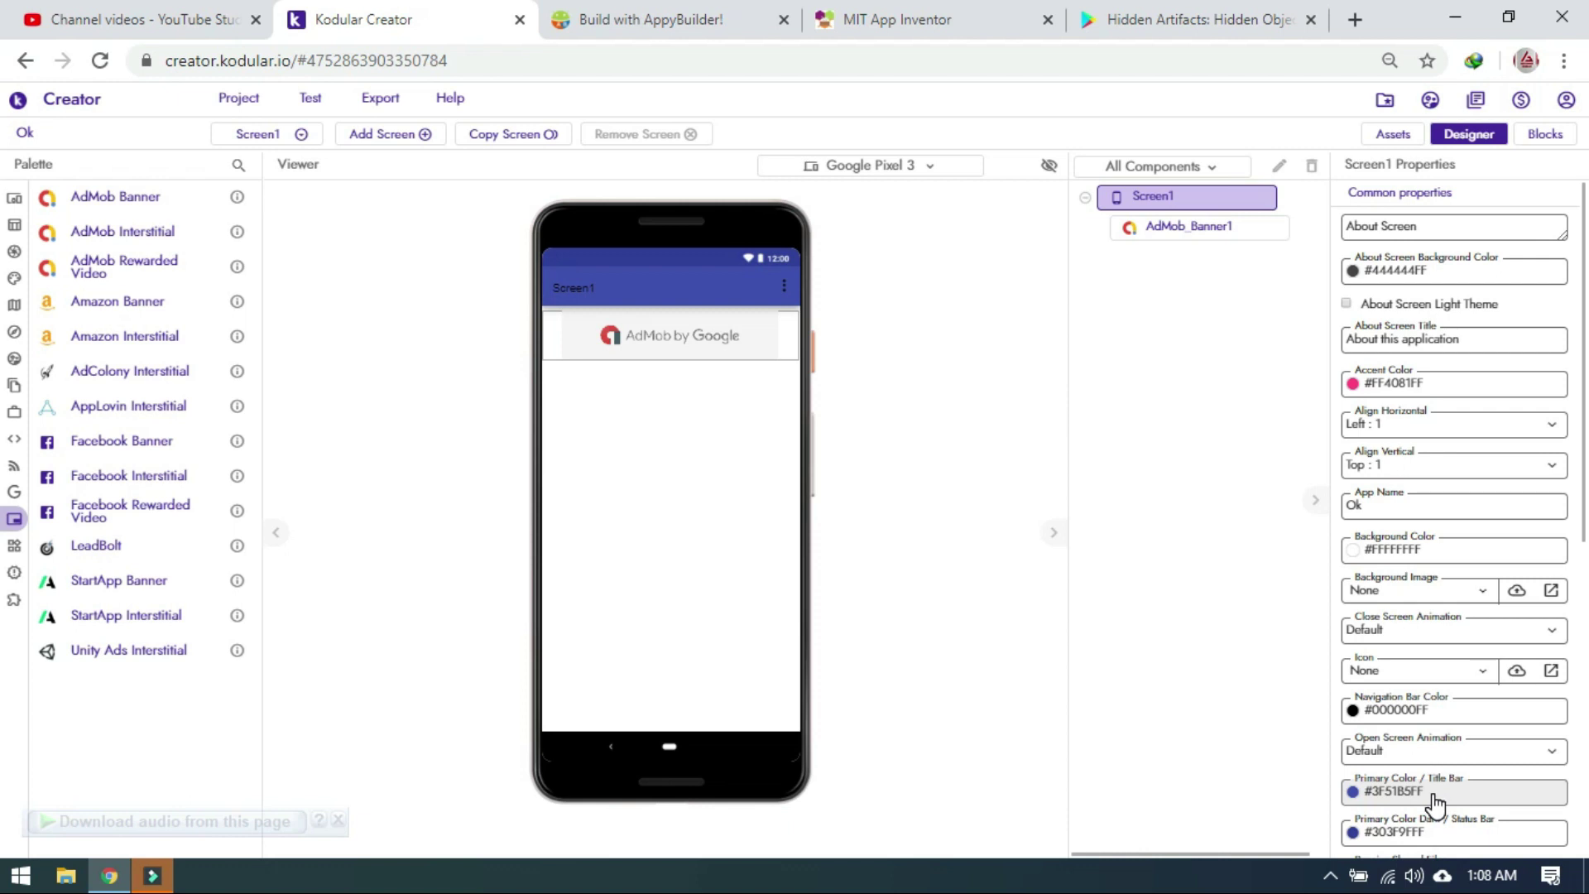
{"action": "left_click", "coordinate": [633, 19]}
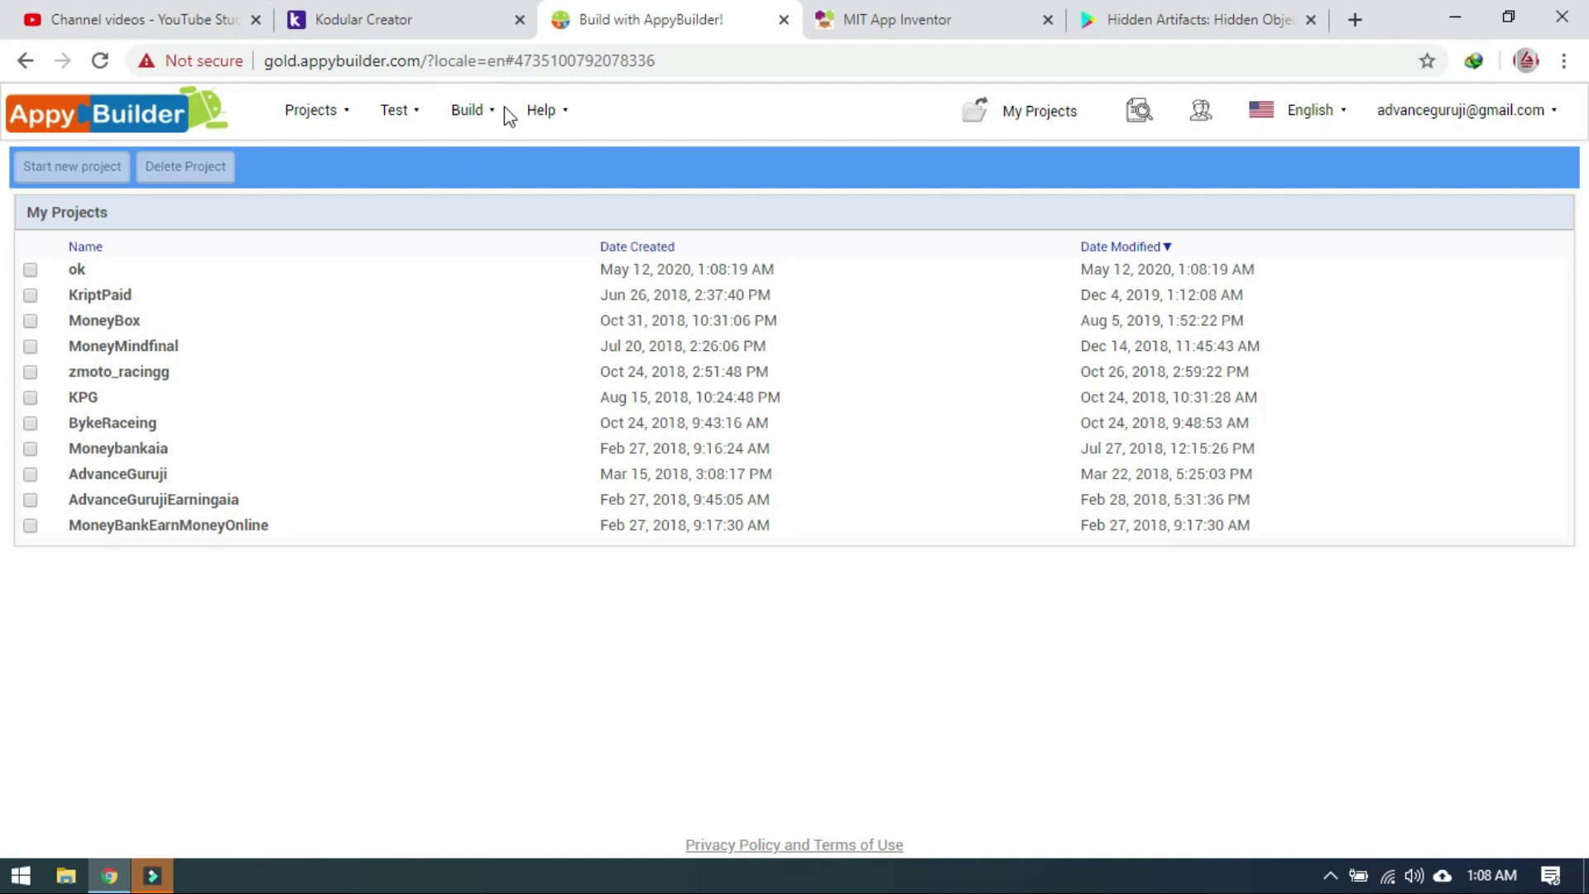
{"action": "left_click", "coordinate": [924, 20]}
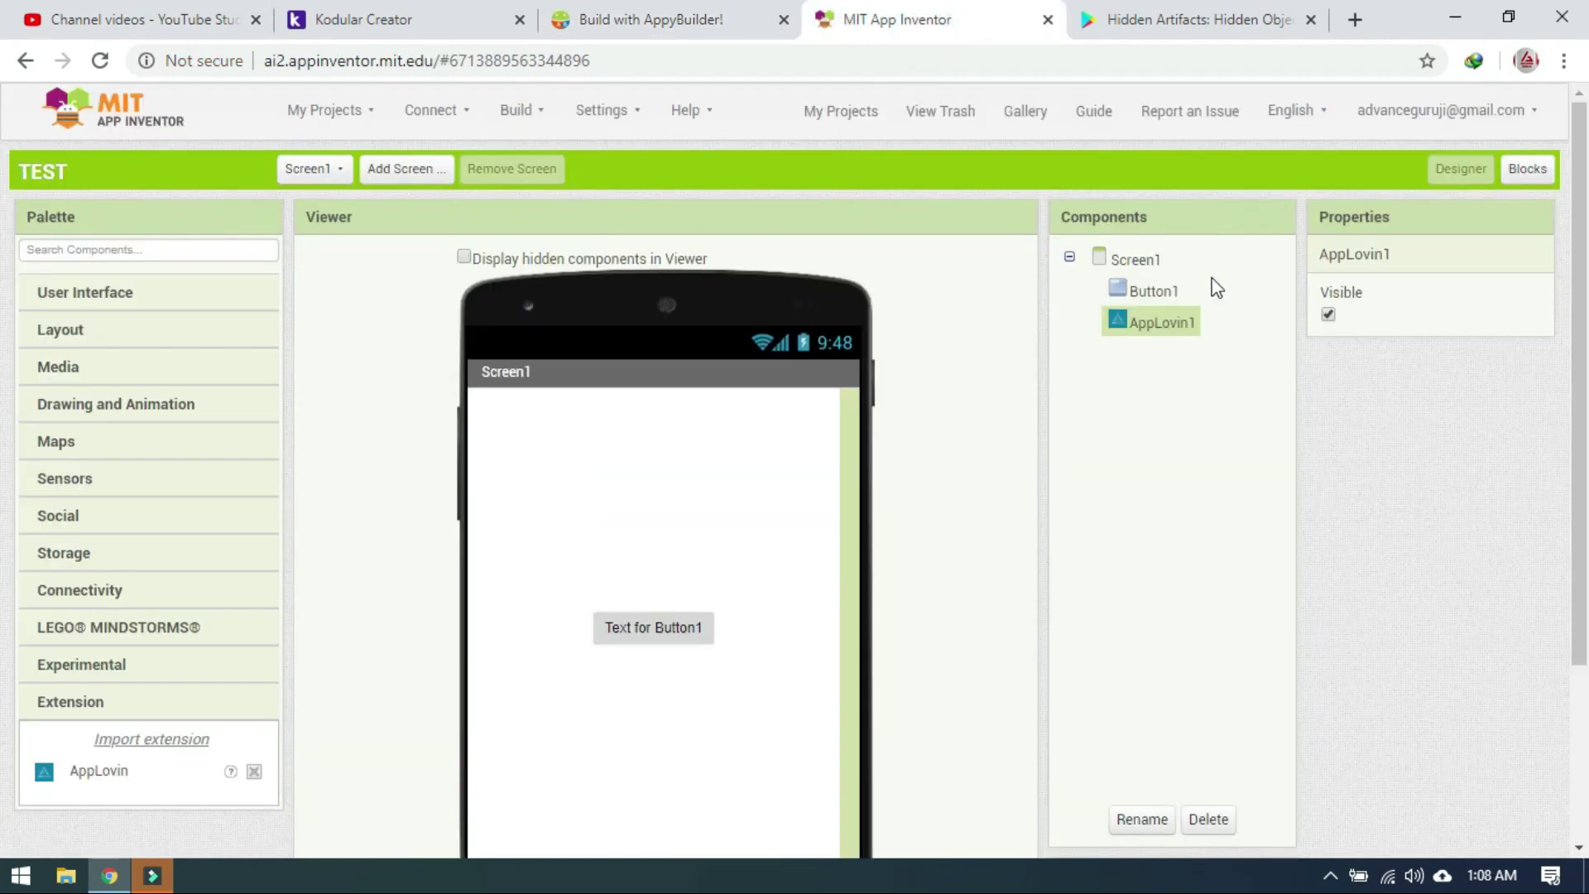
{"action": "left_click", "coordinate": [1140, 260]}
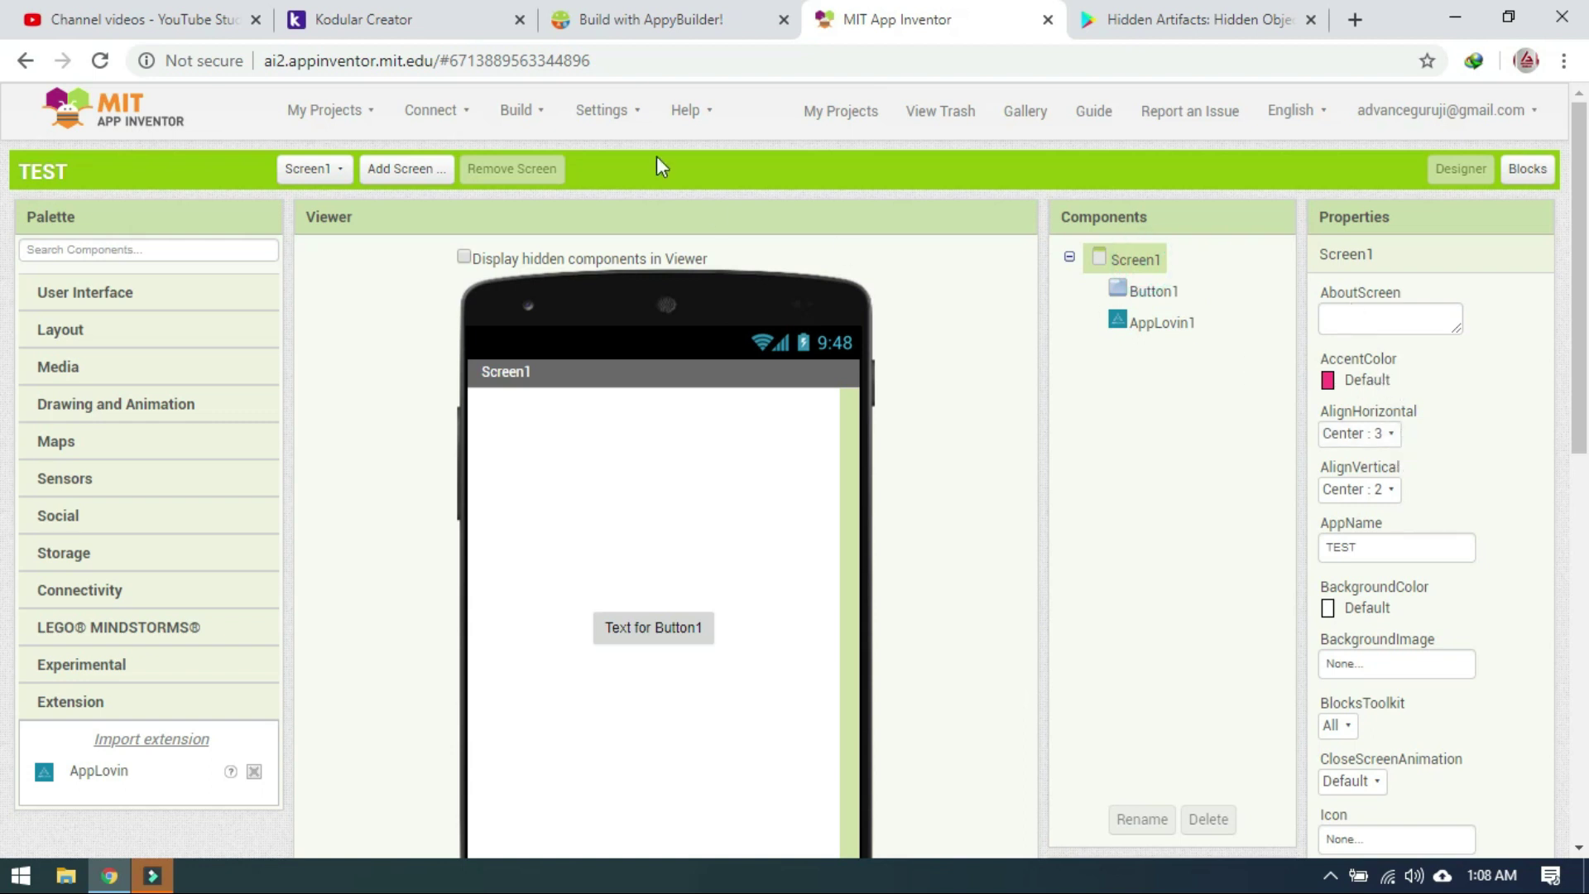
{"action": "left_click", "coordinate": [712, 19]}
{"action": "left_click", "coordinate": [310, 19]}
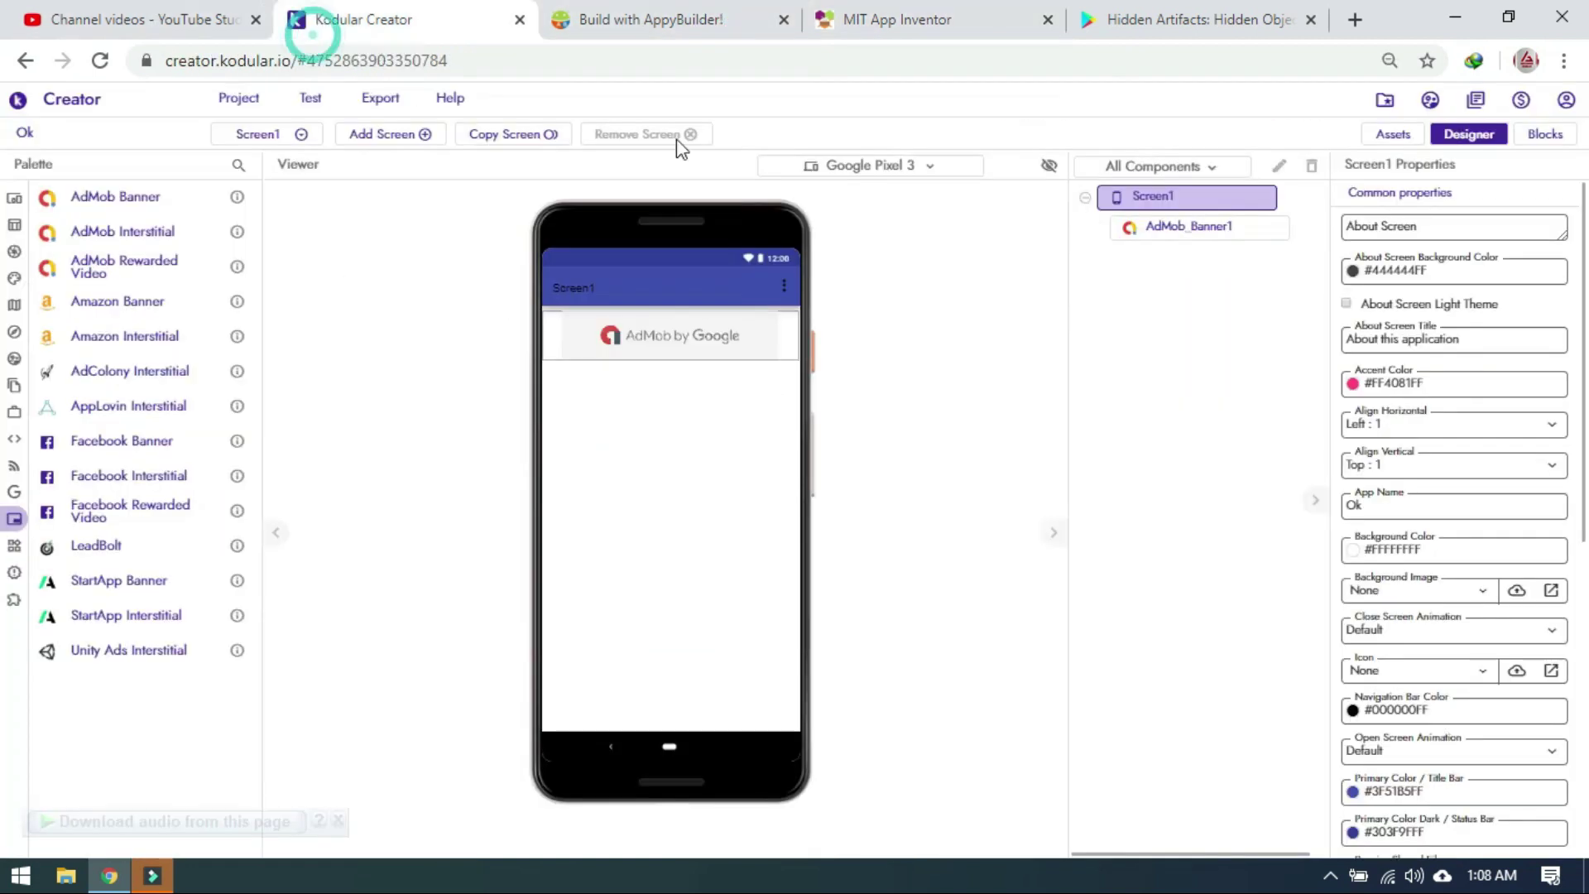
{"action": "left_click", "coordinate": [643, 21]}
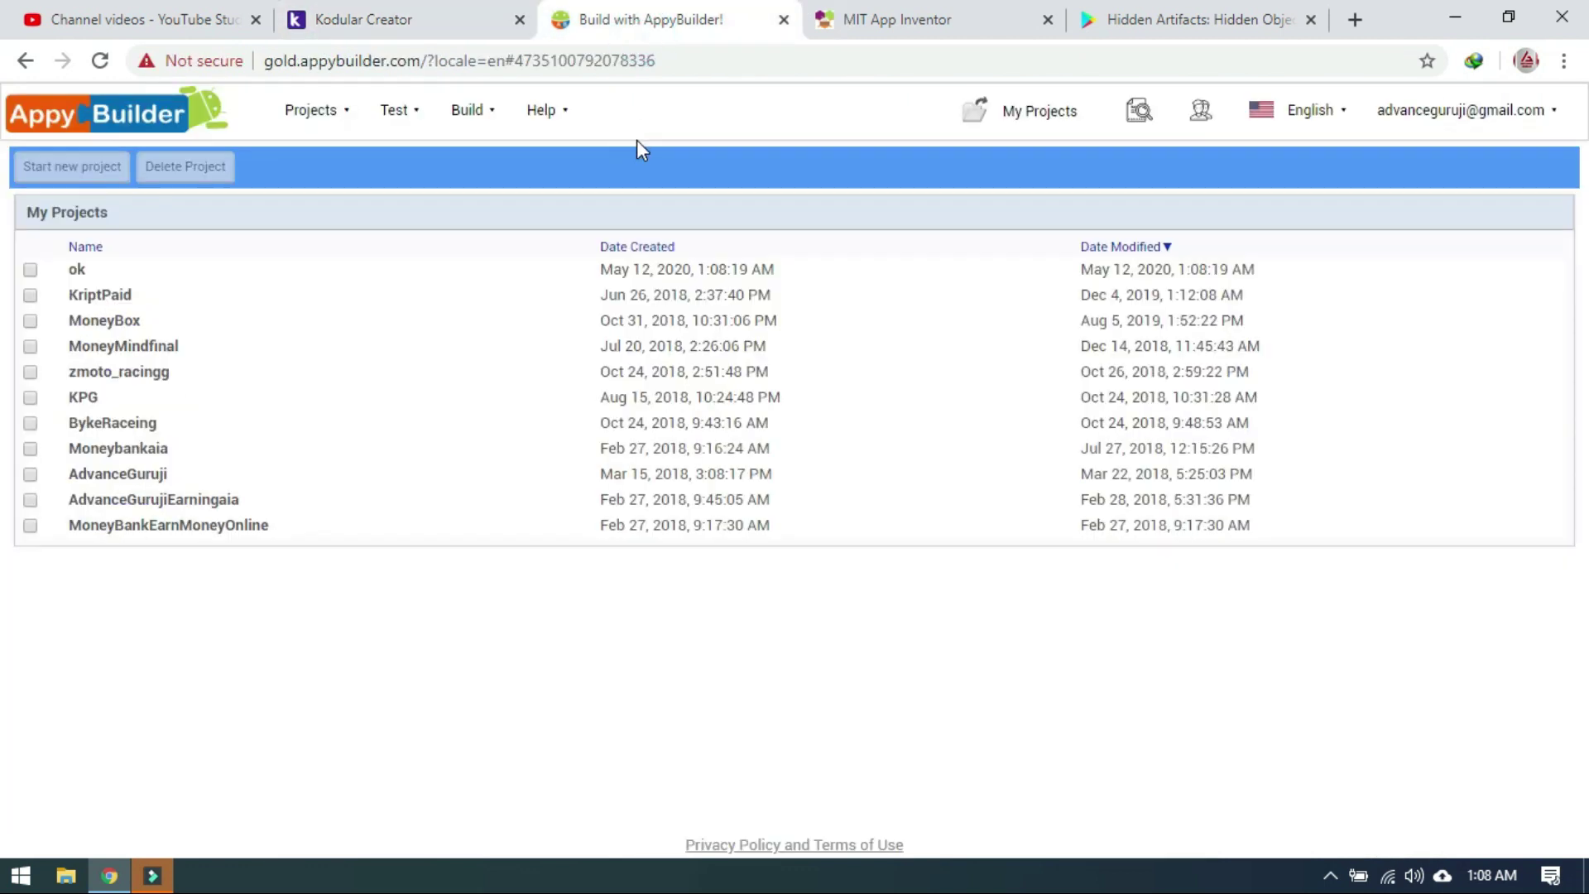
Step: Check the computer's CPU and memory performance in Task Manager and close it
{"action": "left_click", "coordinate": [407, 16]}
{"action": "right_click", "coordinate": [438, 875]}
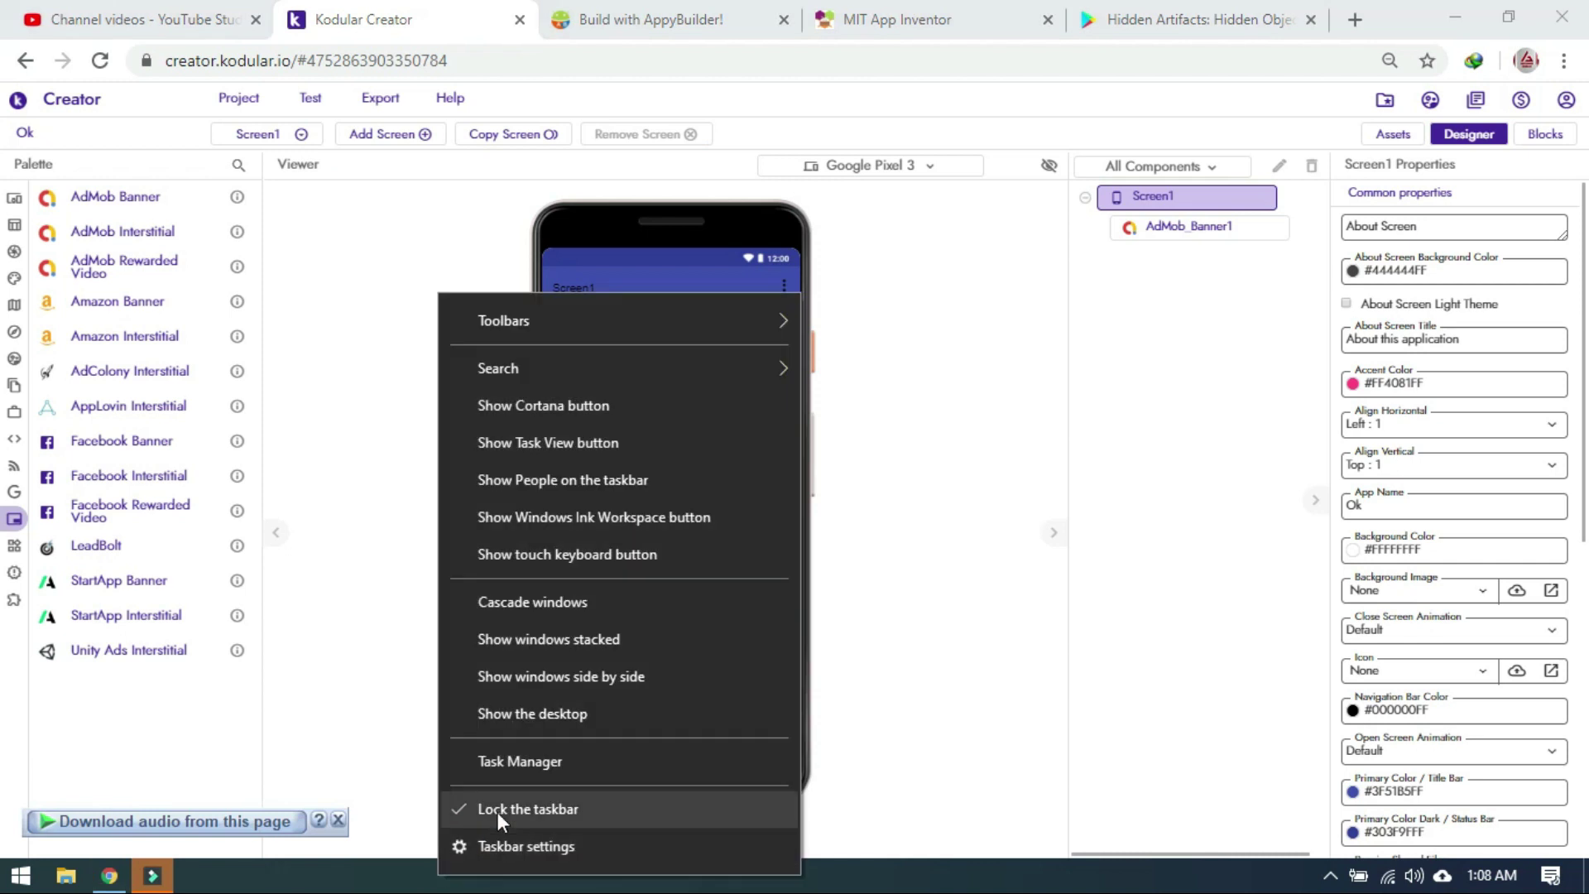
{"action": "left_click", "coordinate": [521, 768]}
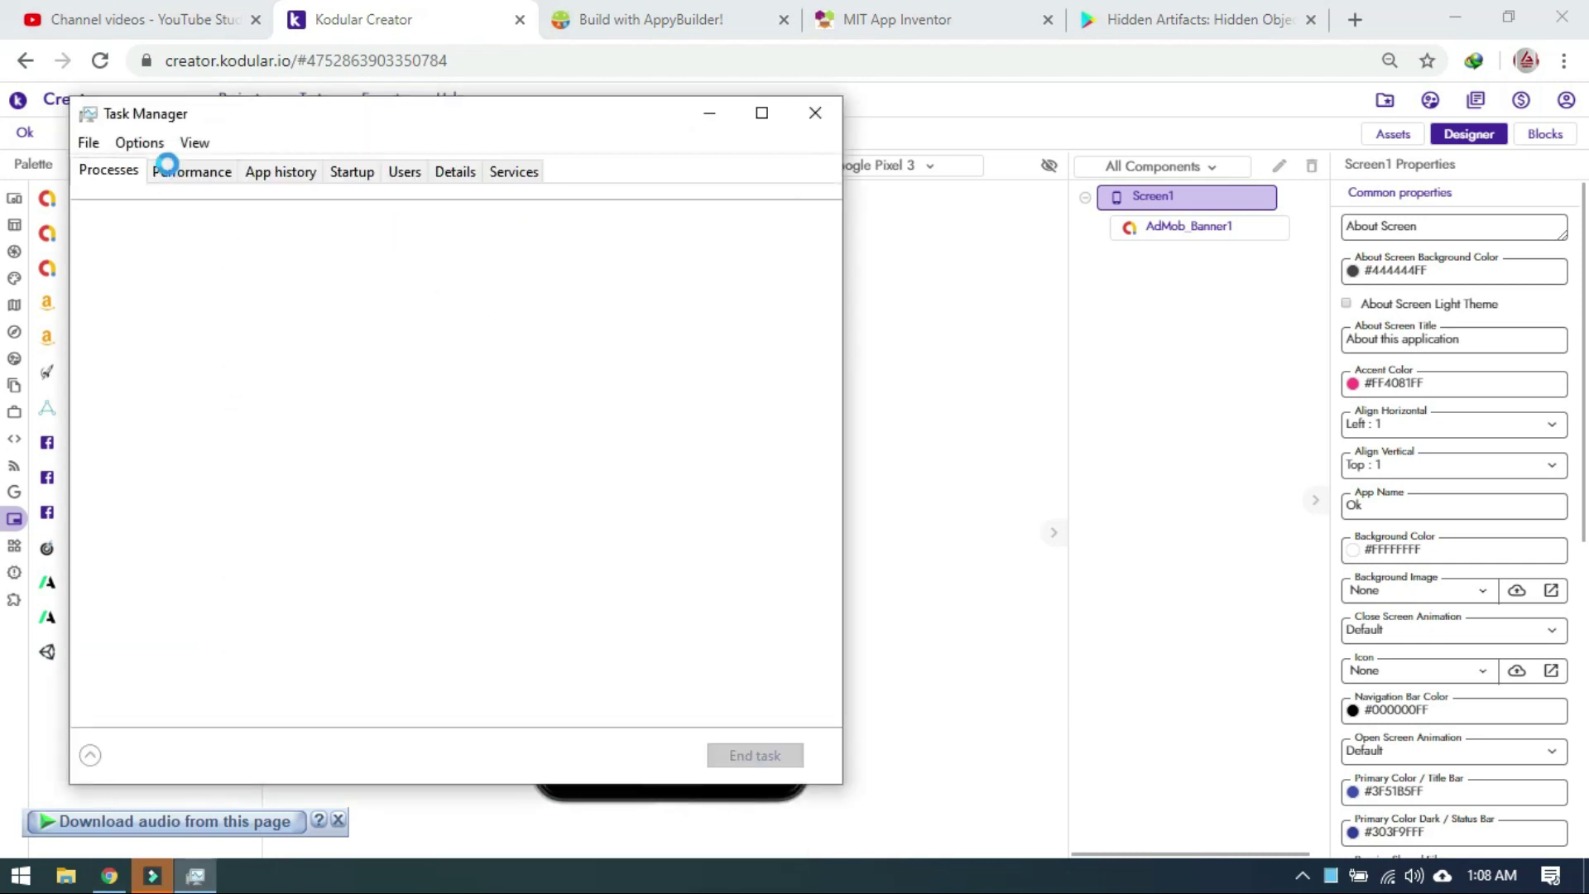
{"action": "left_click", "coordinate": [189, 171]}
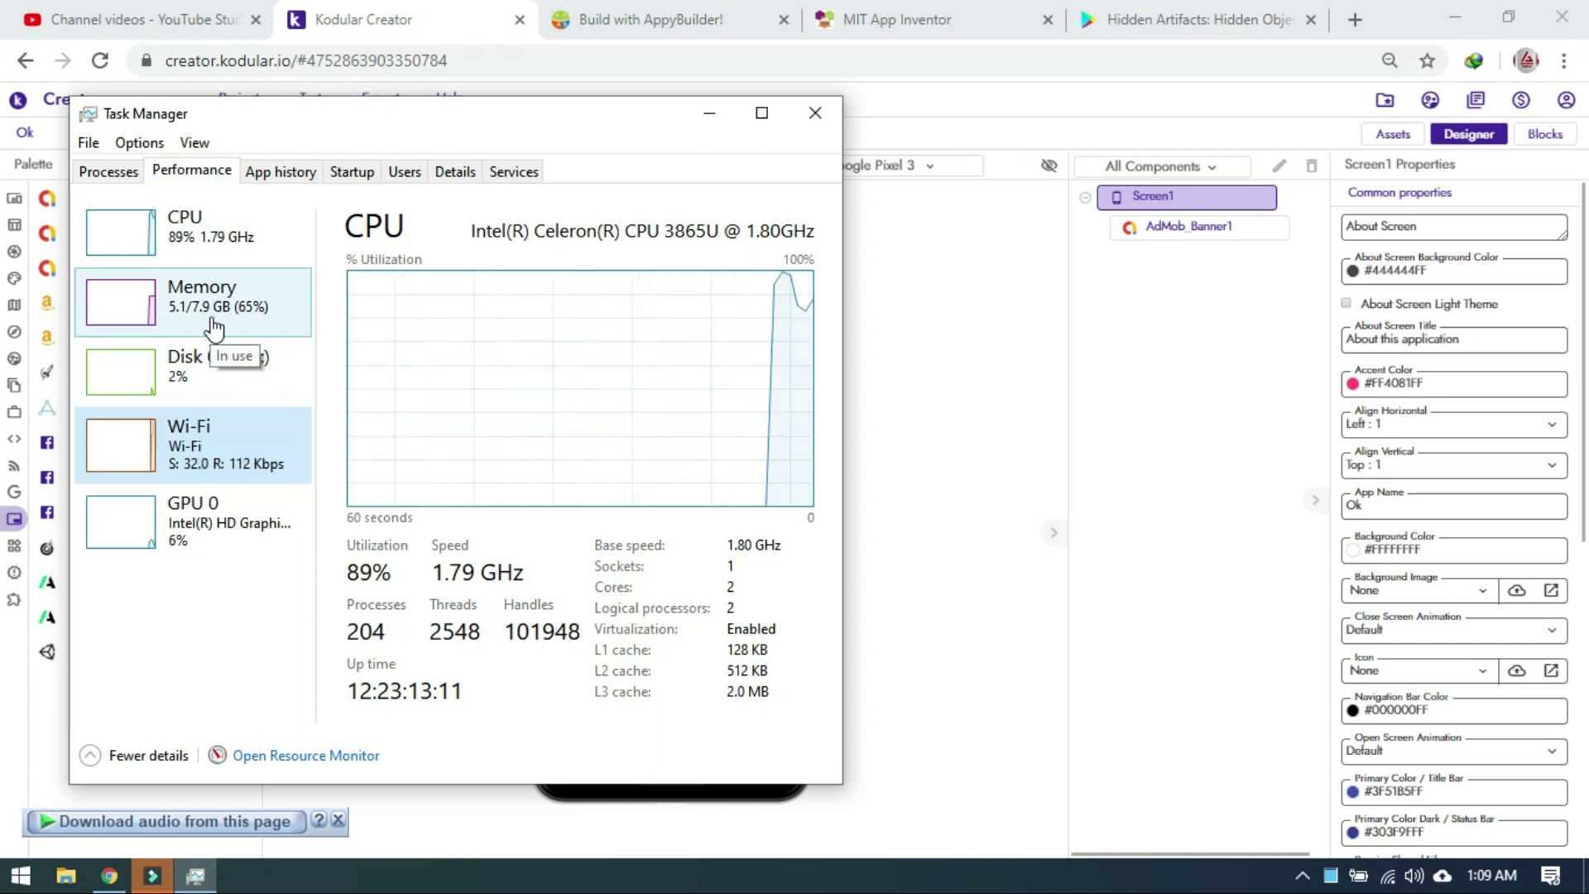
{"action": "left_click", "coordinate": [814, 113]}
Step: Examine Screen1's properties in the AppyBuilder project ok, including the MaxAPI, MinAPI and ApplicationPackage settings
{"action": "left_click", "coordinate": [657, 31]}
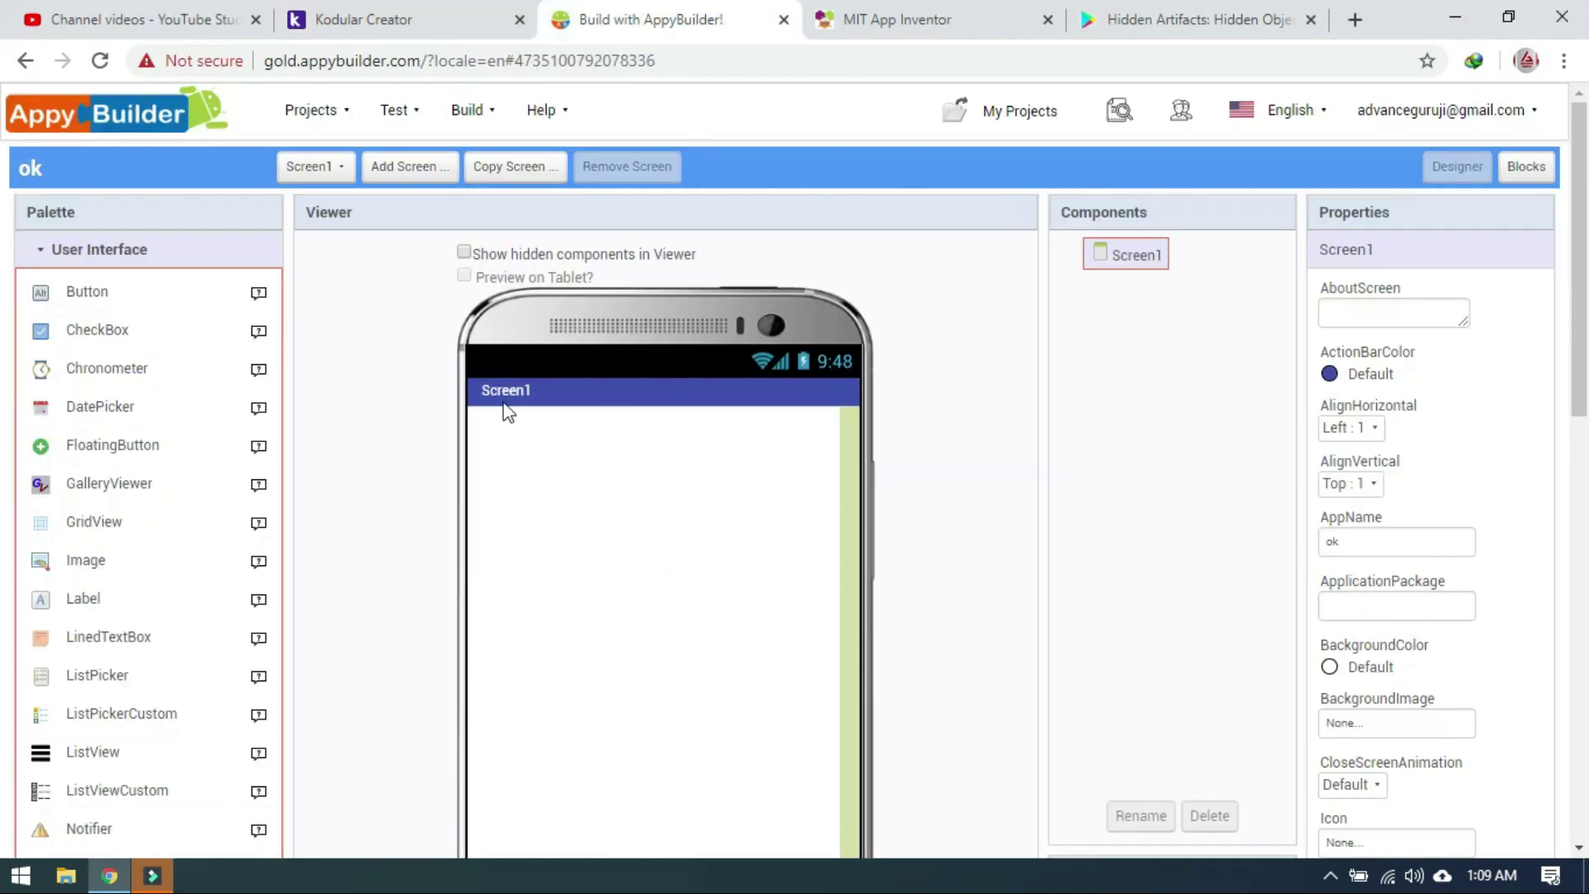
{"action": "left_click", "coordinate": [1142, 260]}
{"action": "scroll", "coordinate": [1378, 488], "scroll_direction": "down", "scroll_amount": 5}
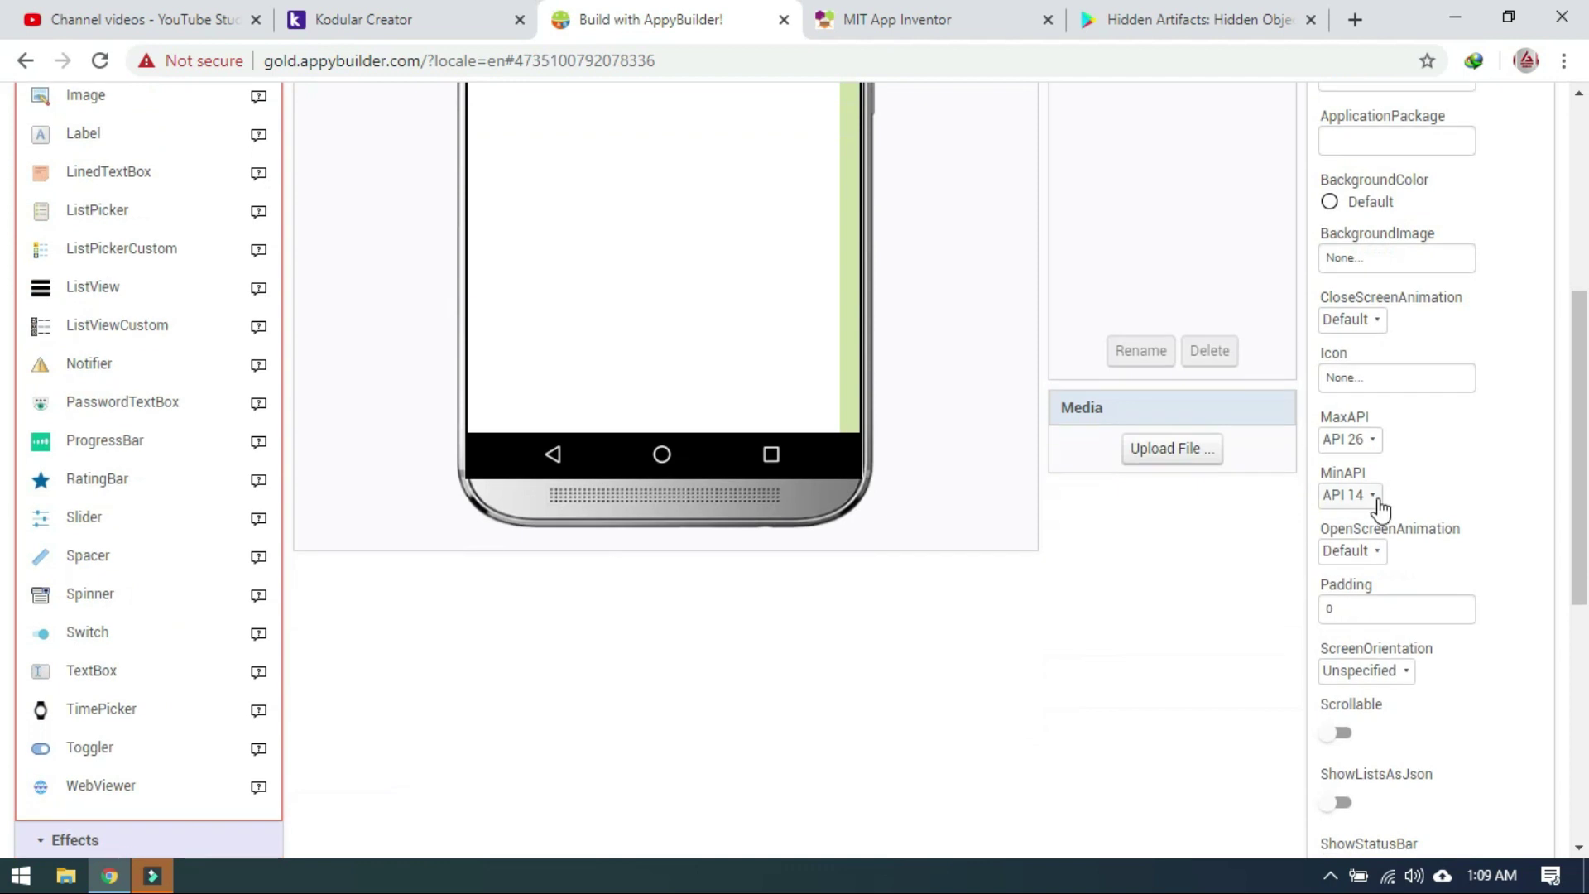
{"action": "scroll", "coordinate": [1378, 505], "scroll_direction": "down", "scroll_amount": 5}
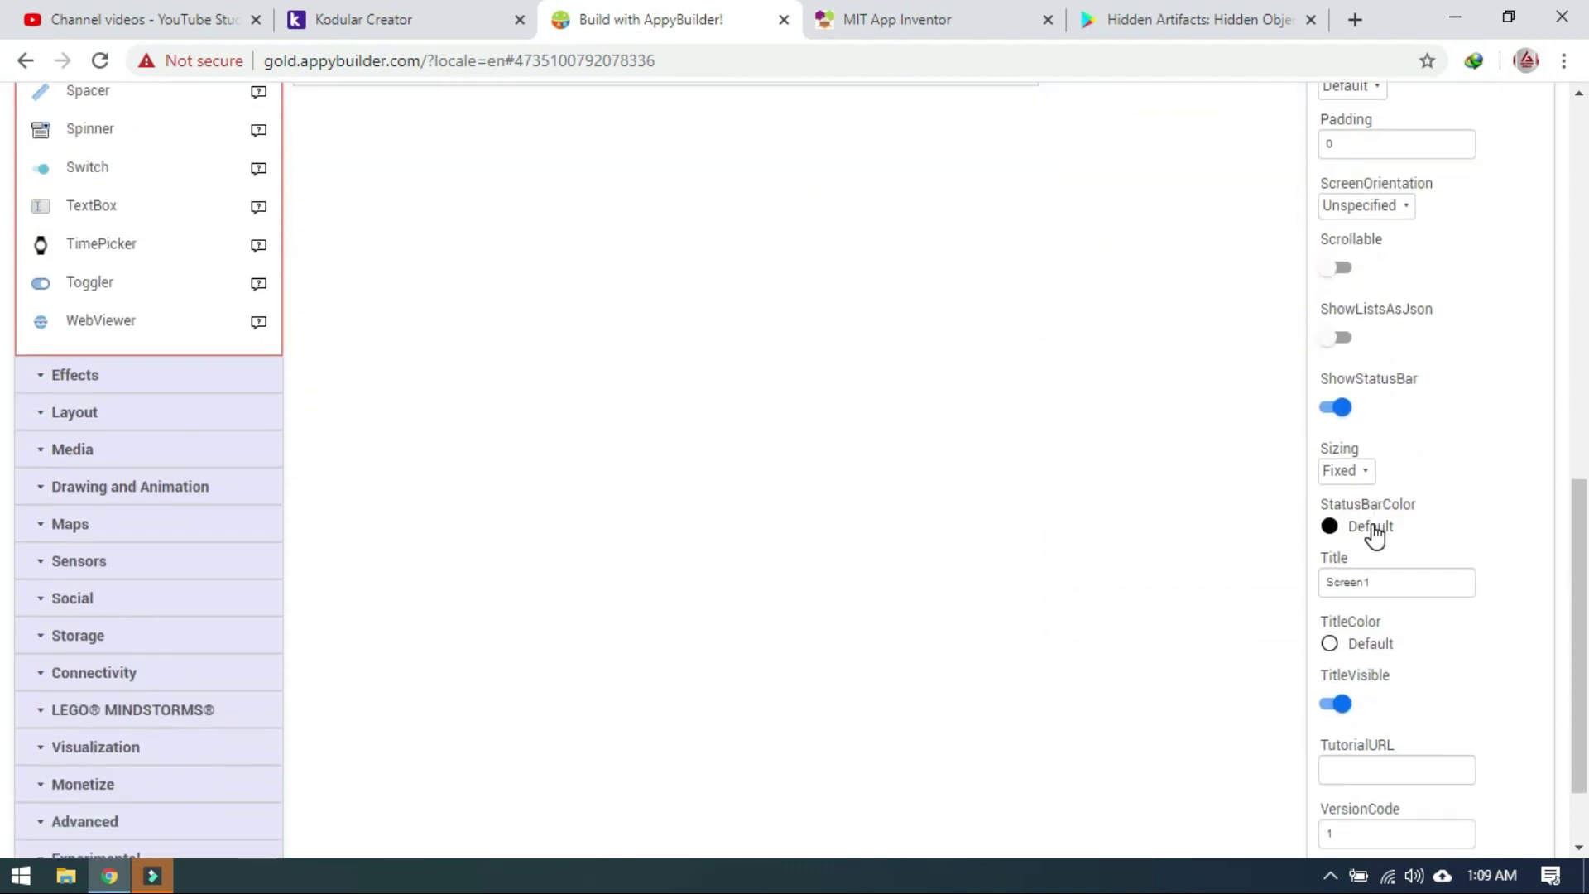
{"action": "scroll", "coordinate": [1374, 535], "scroll_direction": "down", "scroll_amount": 2}
{"action": "scroll", "coordinate": [1370, 563], "scroll_direction": "up", "scroll_amount": 8}
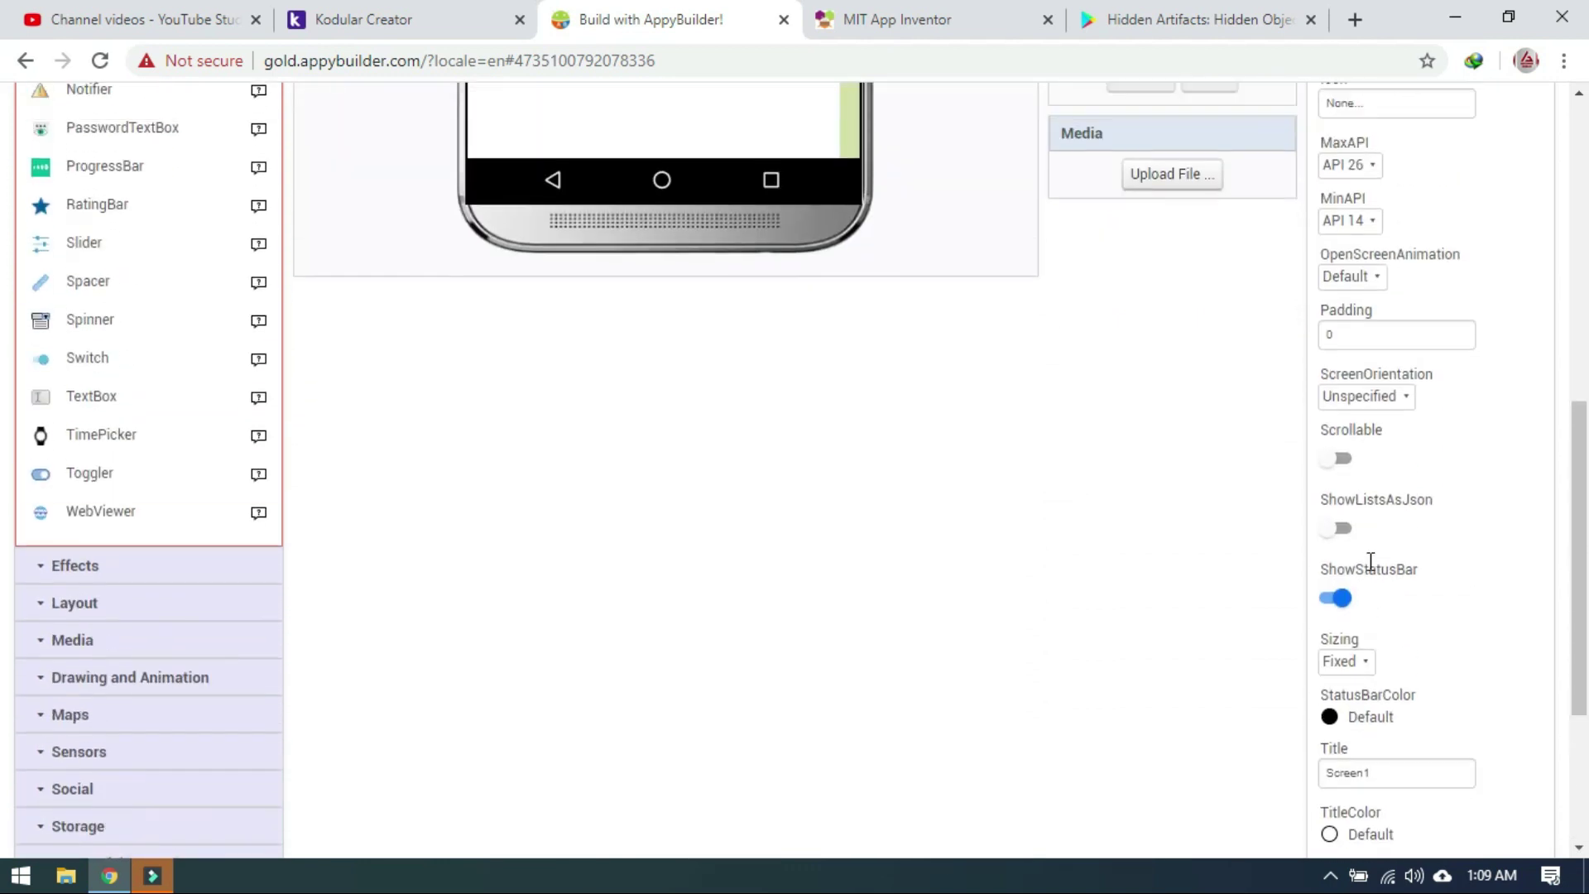
{"action": "scroll", "coordinate": [1369, 546], "scroll_direction": "up", "scroll_amount": 4}
{"action": "scroll", "coordinate": [1370, 542], "scroll_direction": "down", "scroll_amount": 2}
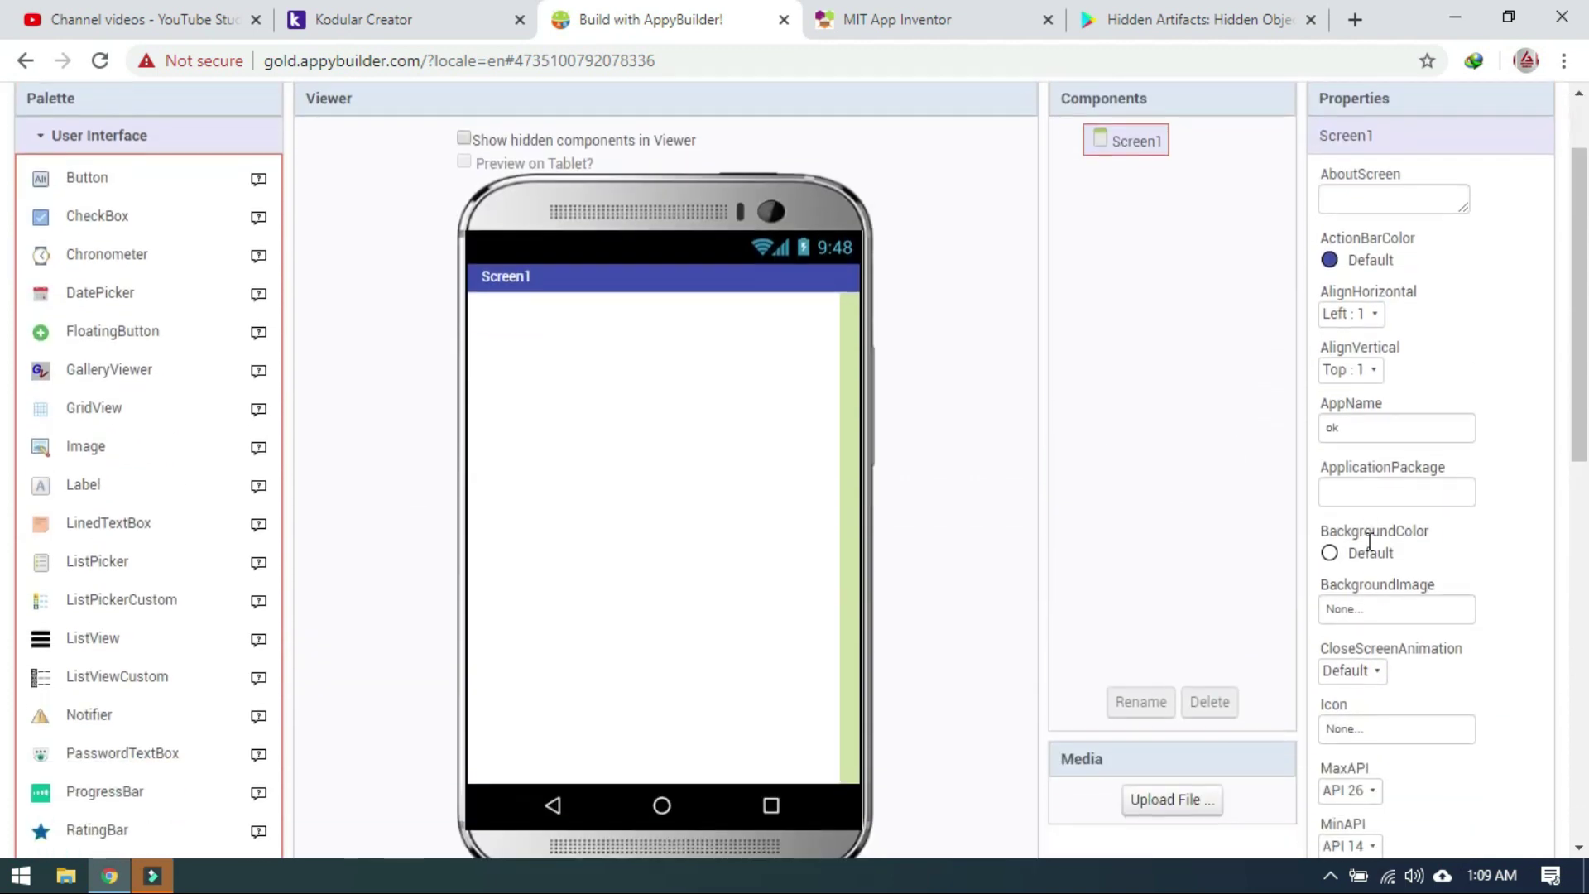
{"action": "scroll", "coordinate": [1369, 549], "scroll_direction": "down", "scroll_amount": 2}
{"action": "scroll", "coordinate": [1371, 580], "scroll_direction": "down", "scroll_amount": 1}
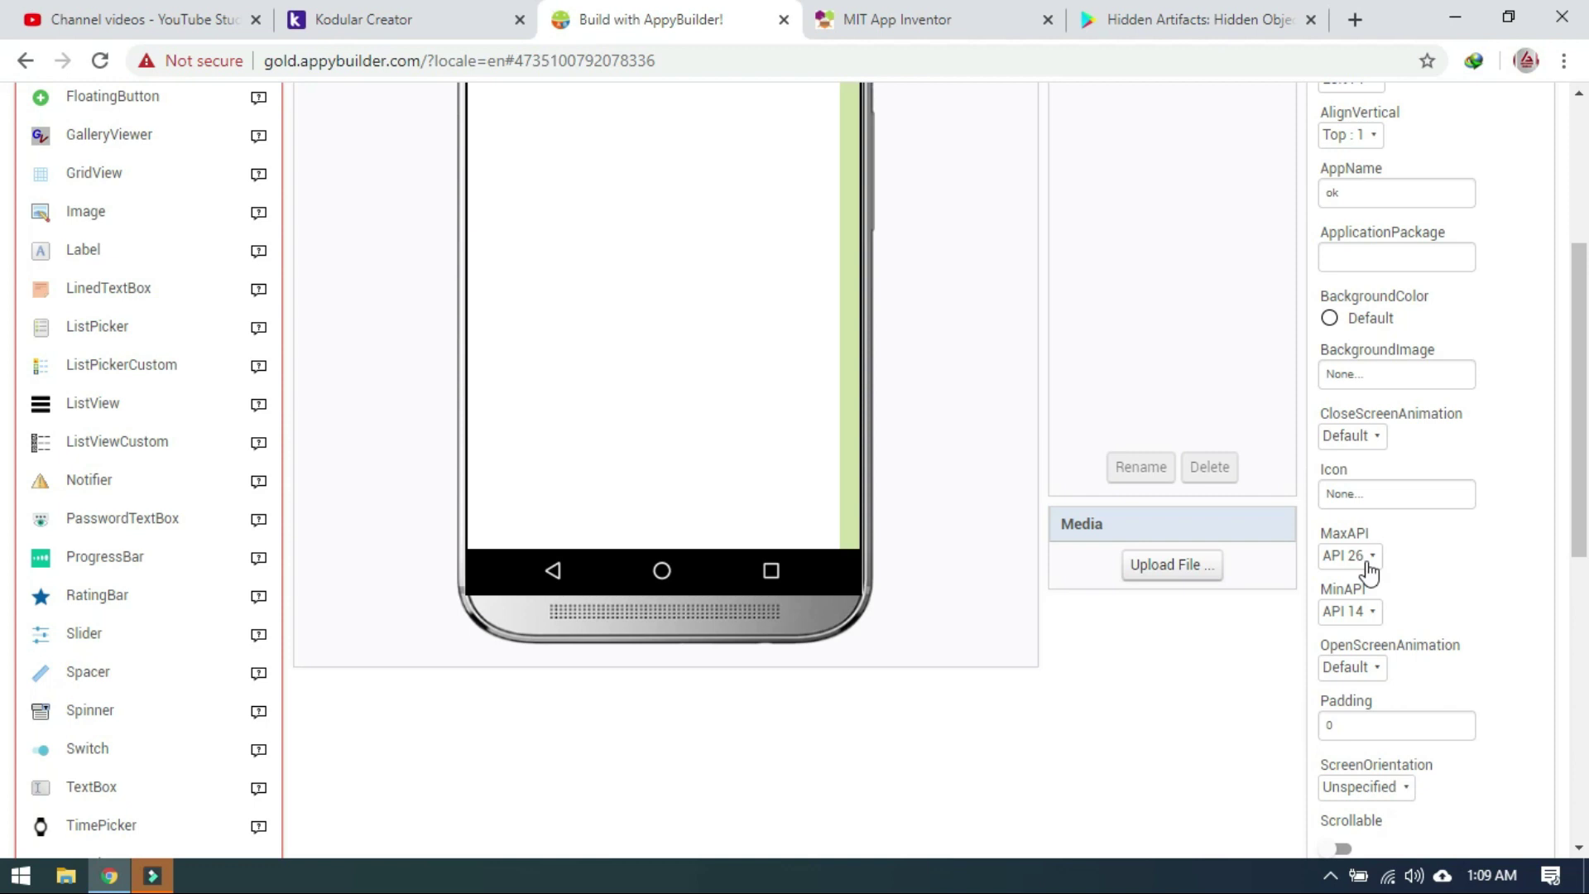
{"action": "left_click", "coordinate": [1366, 241]}
{"action": "left_click", "coordinate": [1362, 259]}
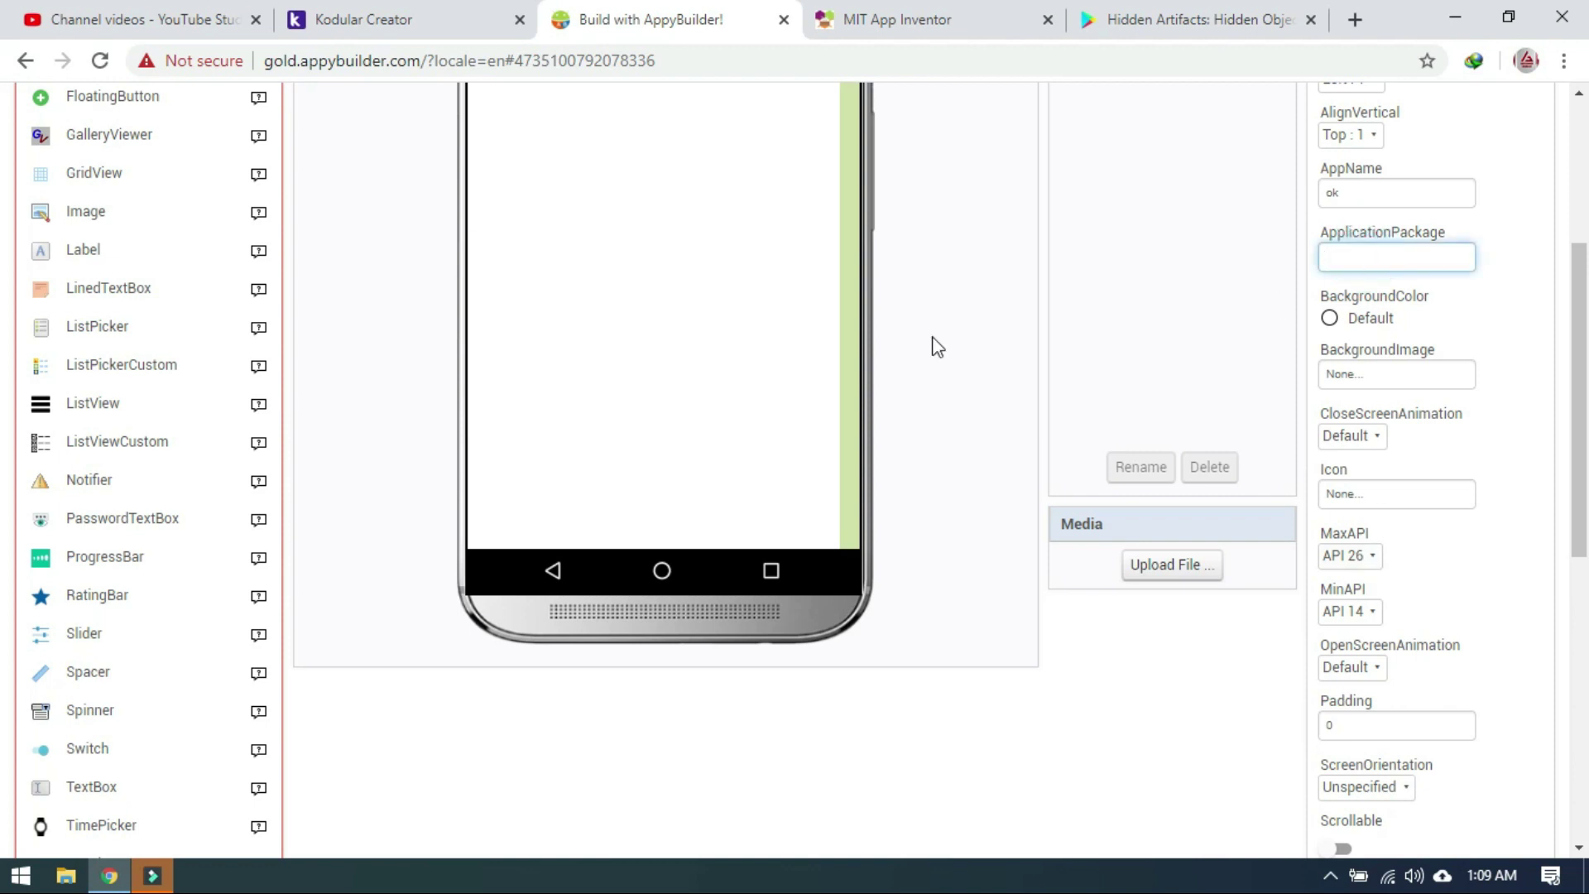
Step: Expand AppyBuilder's Monetize components and review the available ad types
{"action": "scroll", "coordinate": [11, 549], "scroll_direction": "down", "scroll_amount": 3}
{"action": "scroll", "coordinate": [11, 538], "scroll_direction": "up", "scroll_amount": 3}
{"action": "scroll", "coordinate": [11, 539], "scroll_direction": "down", "scroll_amount": 7}
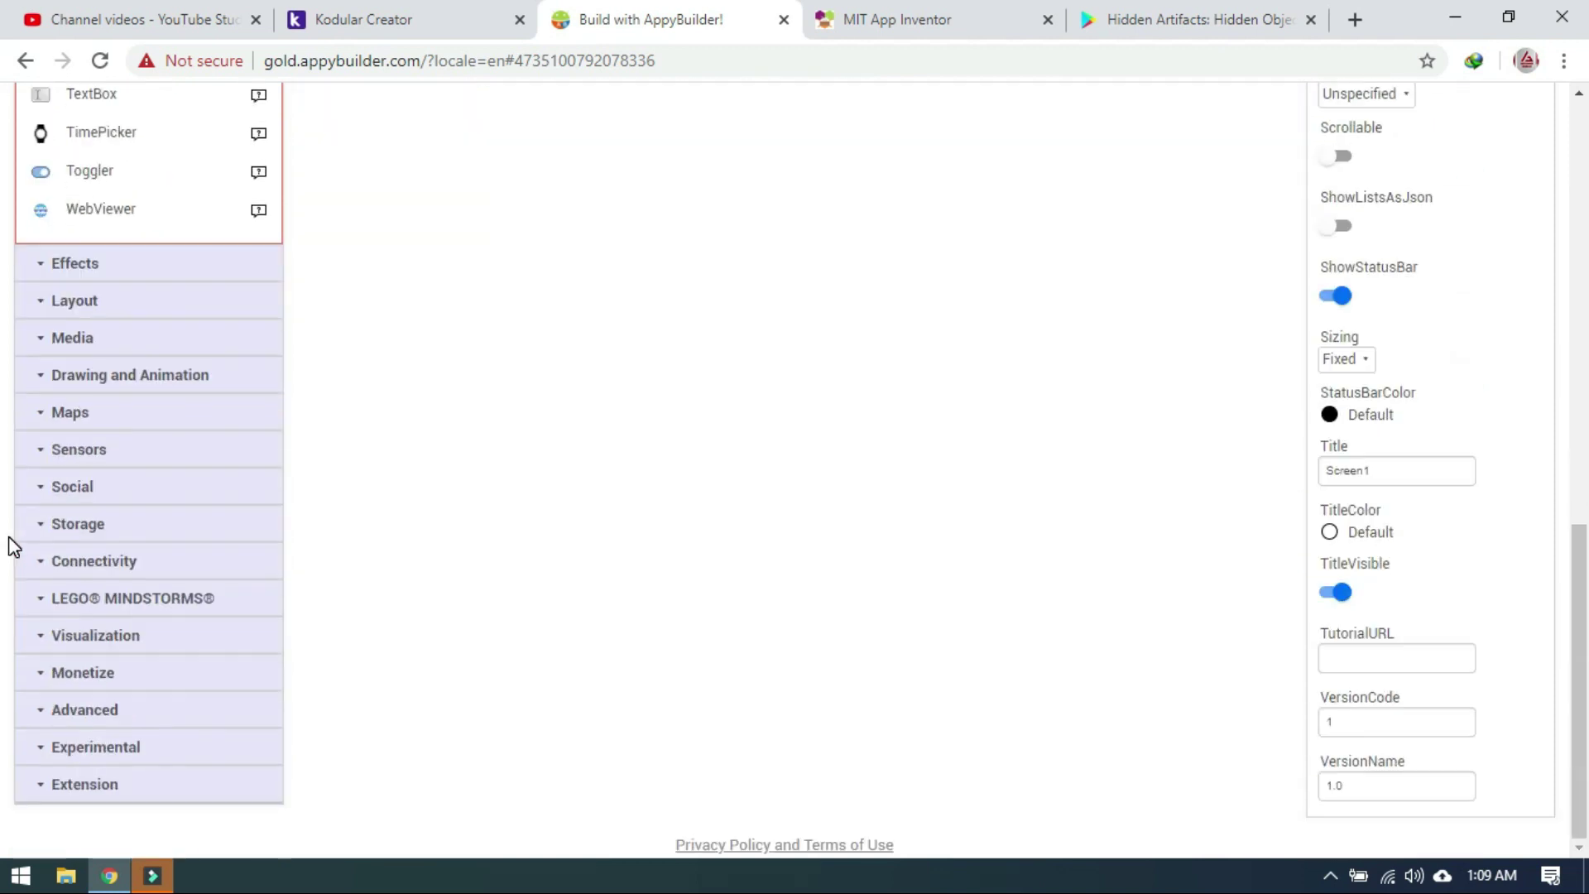
{"action": "left_click", "coordinate": [89, 672]}
{"action": "scroll", "coordinate": [132, 560], "scroll_direction": "down", "scroll_amount": 5}
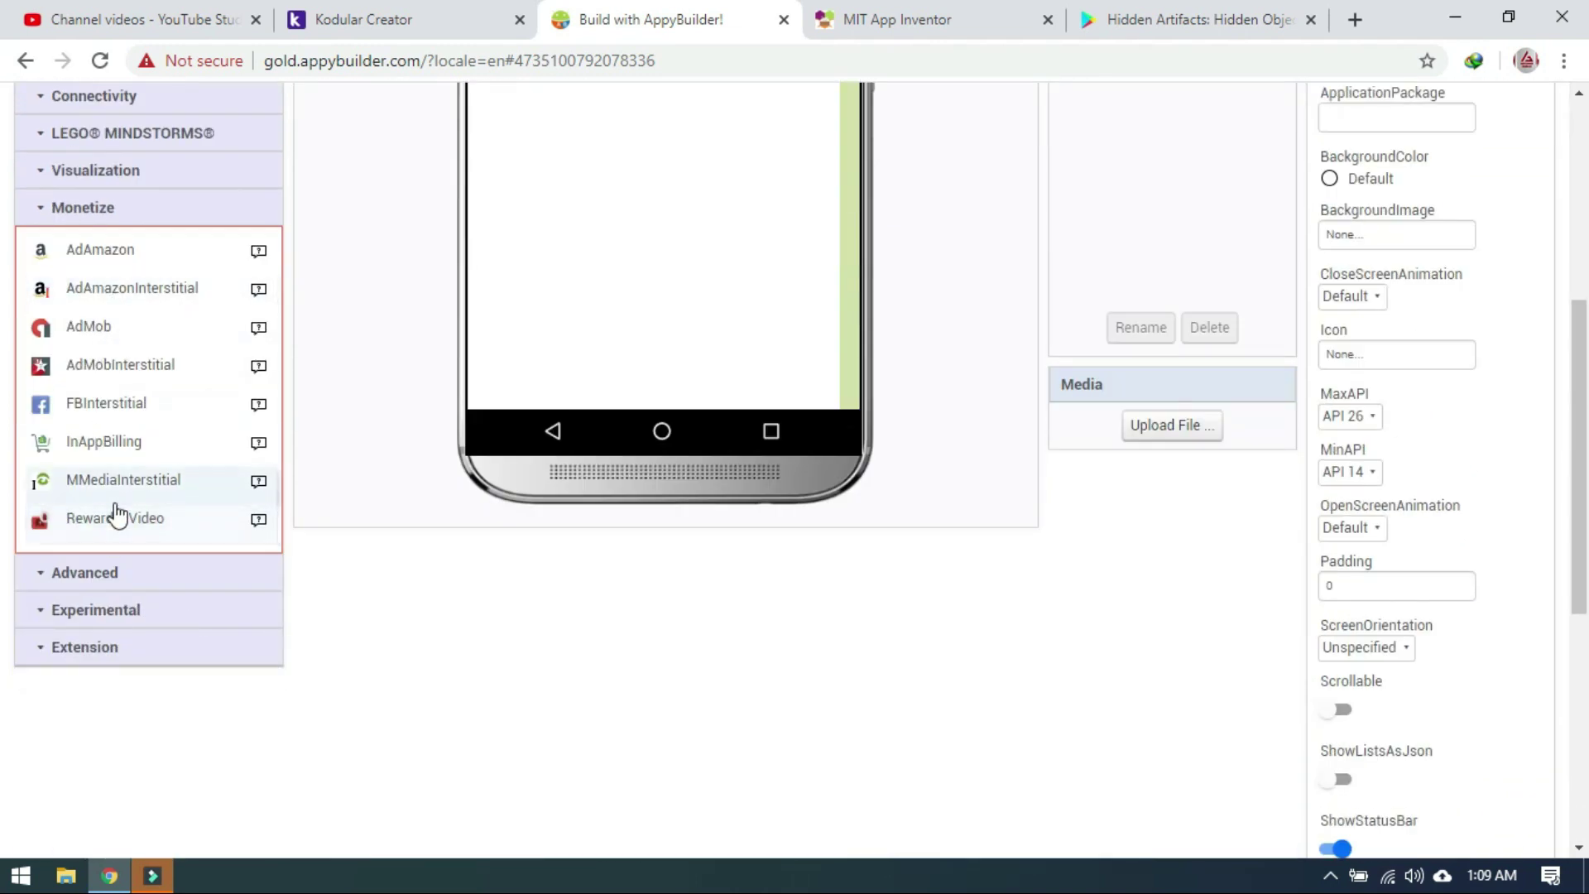
Step: Start importing an extension into the AppyBuilder project from a file on the computer
{"action": "left_click", "coordinate": [94, 650]}
{"action": "left_click", "coordinate": [130, 351]}
{"action": "left_click", "coordinate": [616, 446]}
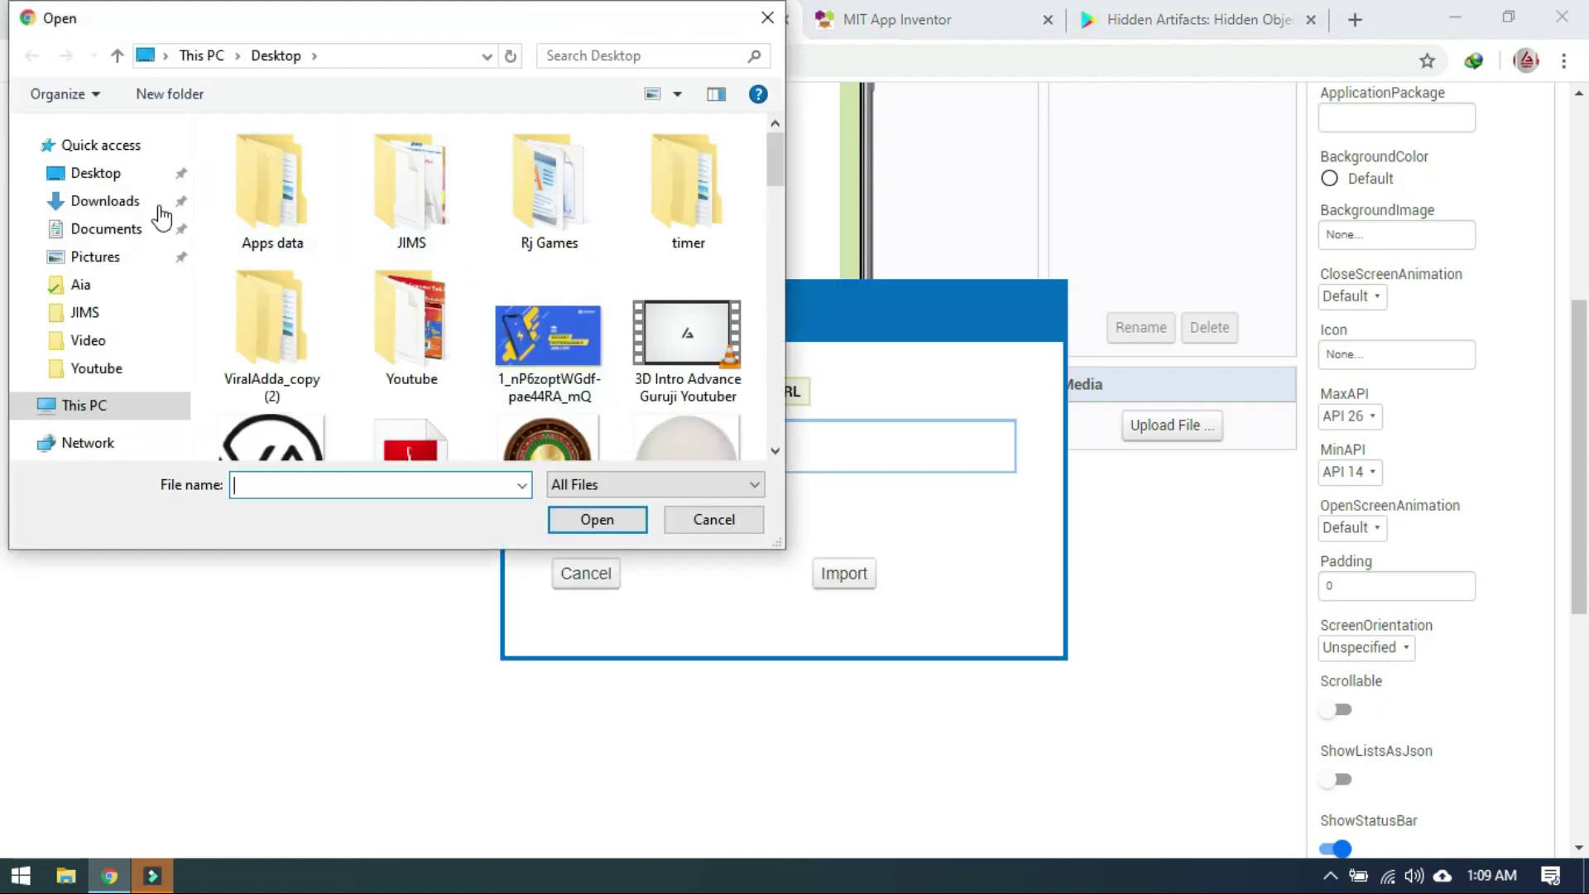
Step: Search the Downloads and Desktop folders for an extension file and cancel the file selection
{"action": "left_click", "coordinate": [124, 179]}
{"action": "left_click", "coordinate": [126, 201]}
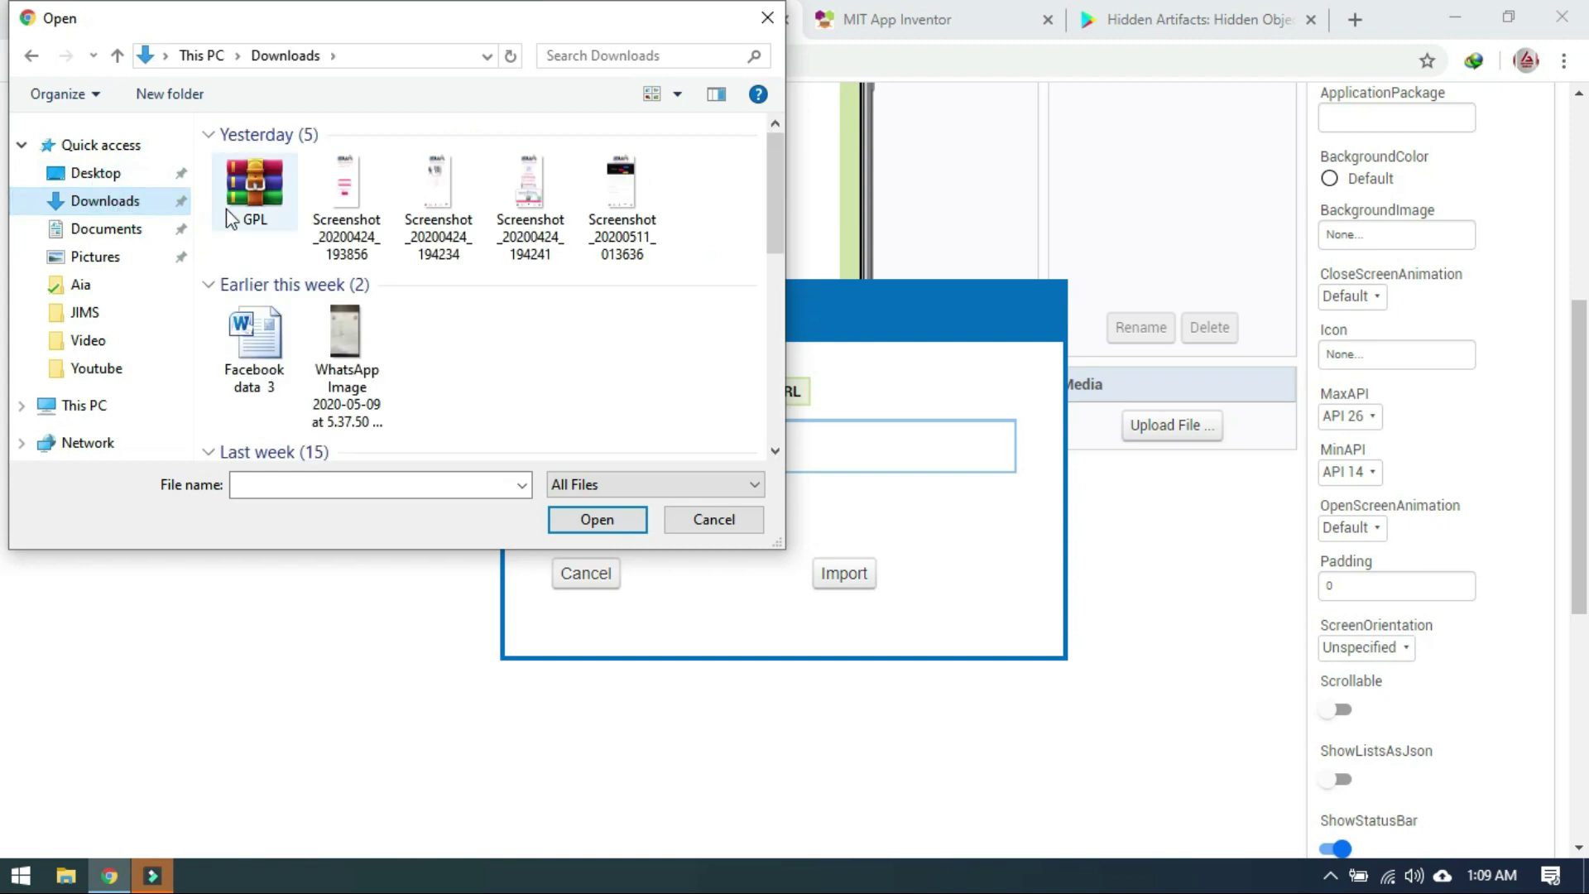
{"action": "left_click", "coordinate": [104, 174]}
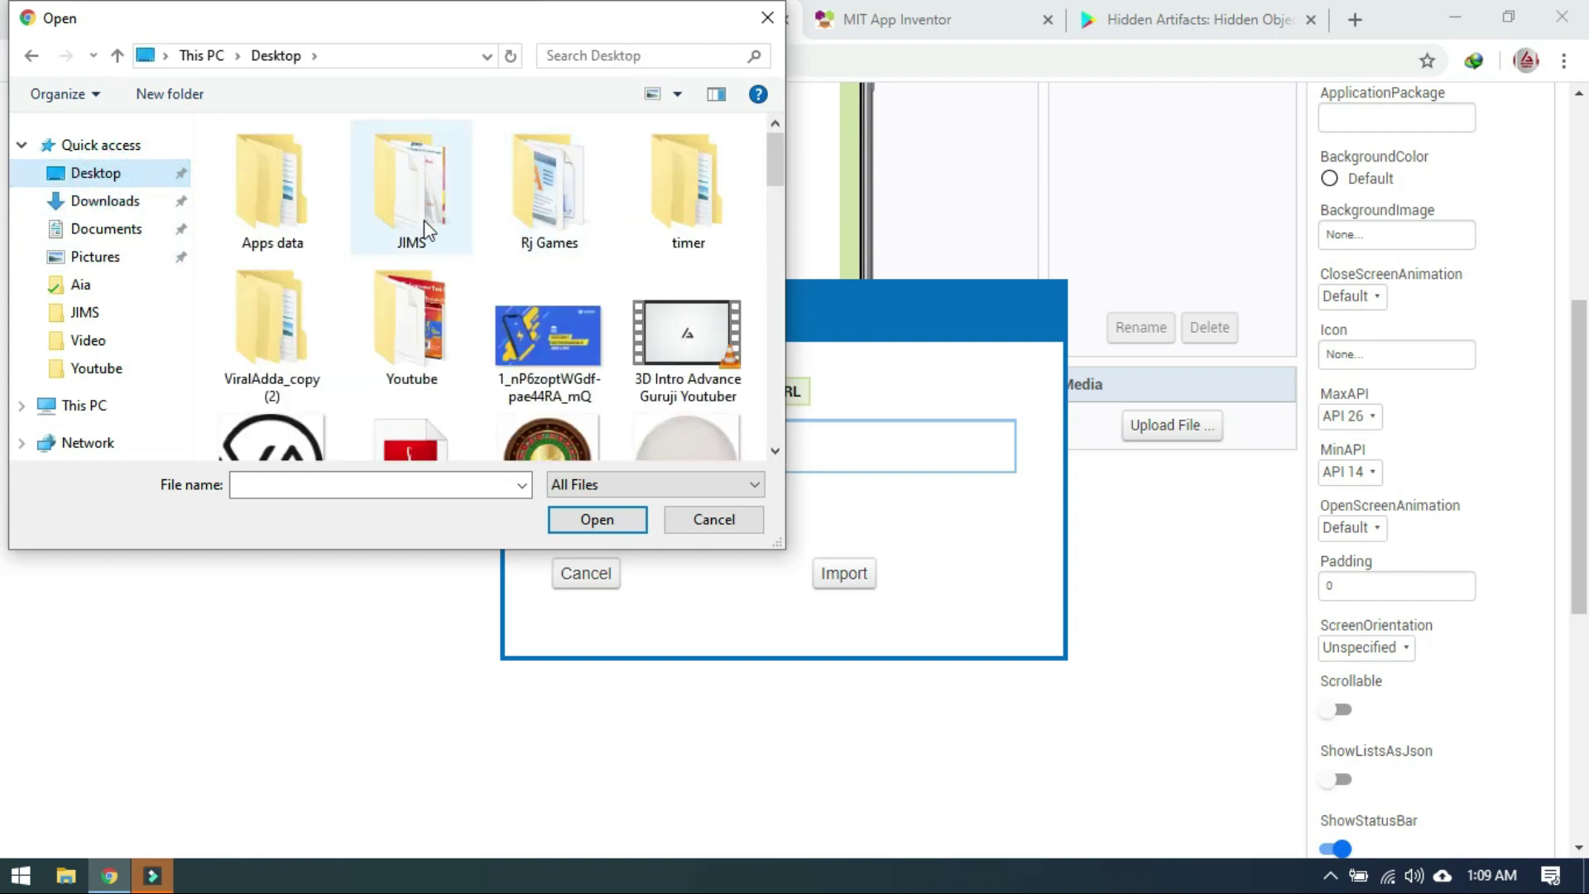
{"action": "scroll", "coordinate": [335, 277], "scroll_direction": "down", "scroll_amount": 6}
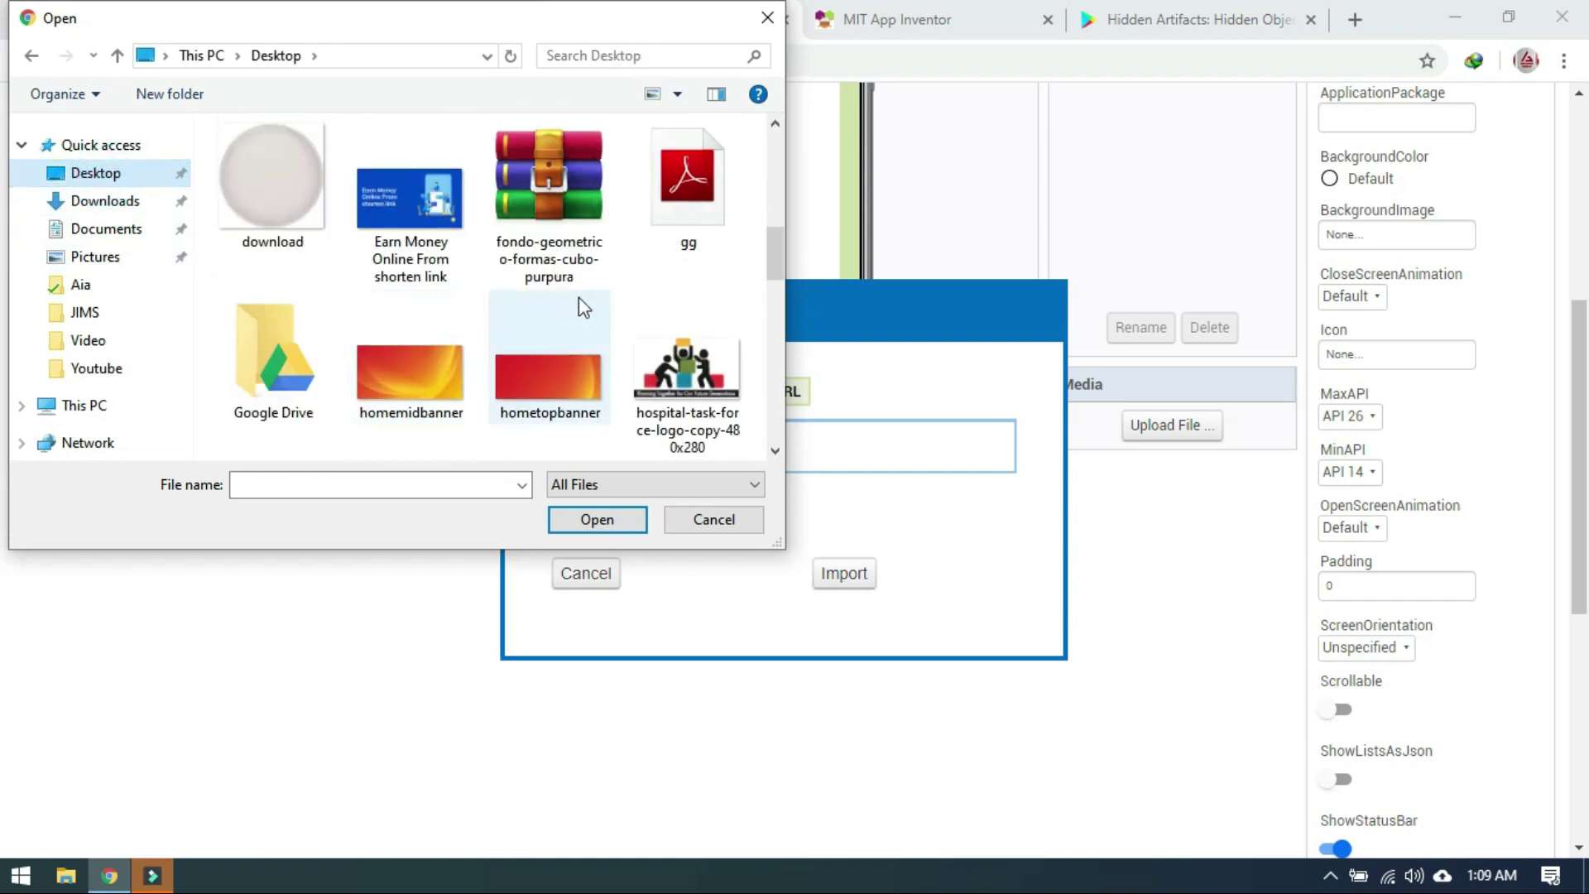
{"action": "scroll", "coordinate": [579, 302], "scroll_direction": "down", "scroll_amount": 3}
{"action": "scroll", "coordinate": [562, 298], "scroll_direction": "up", "scroll_amount": 3}
{"action": "scroll", "coordinate": [562, 331], "scroll_direction": "down", "scroll_amount": 5}
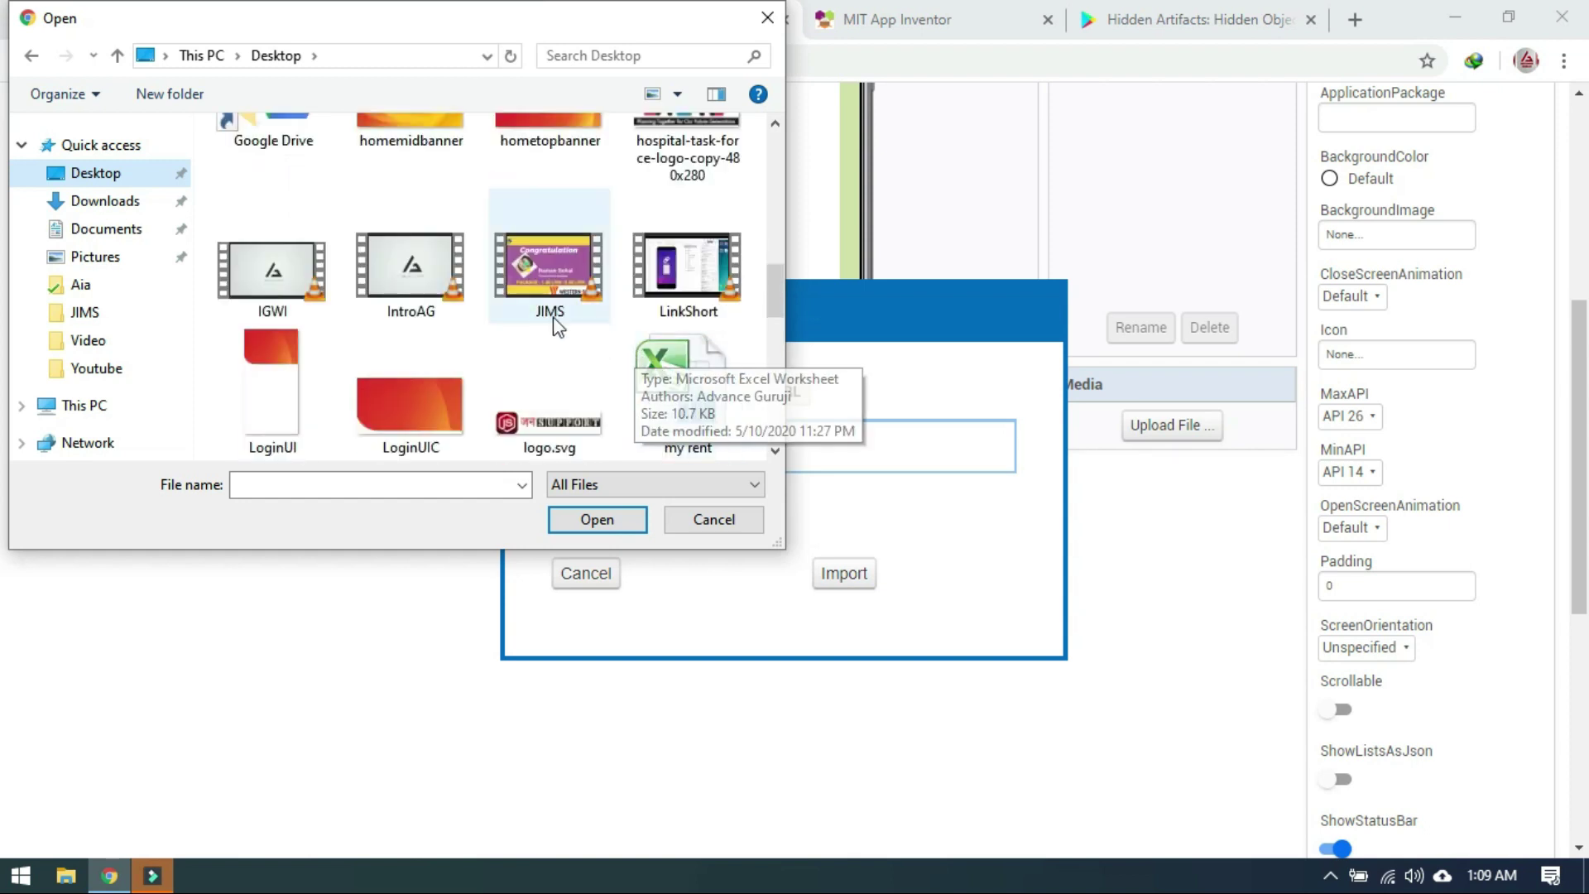
{"action": "scroll", "coordinate": [525, 315], "scroll_direction": "down", "scroll_amount": 1}
{"action": "left_click", "coordinate": [712, 519]}
Step: Reopen the extension file selection and go into the Google Drive folder on the Desktop
{"action": "left_click", "coordinate": [605, 443]}
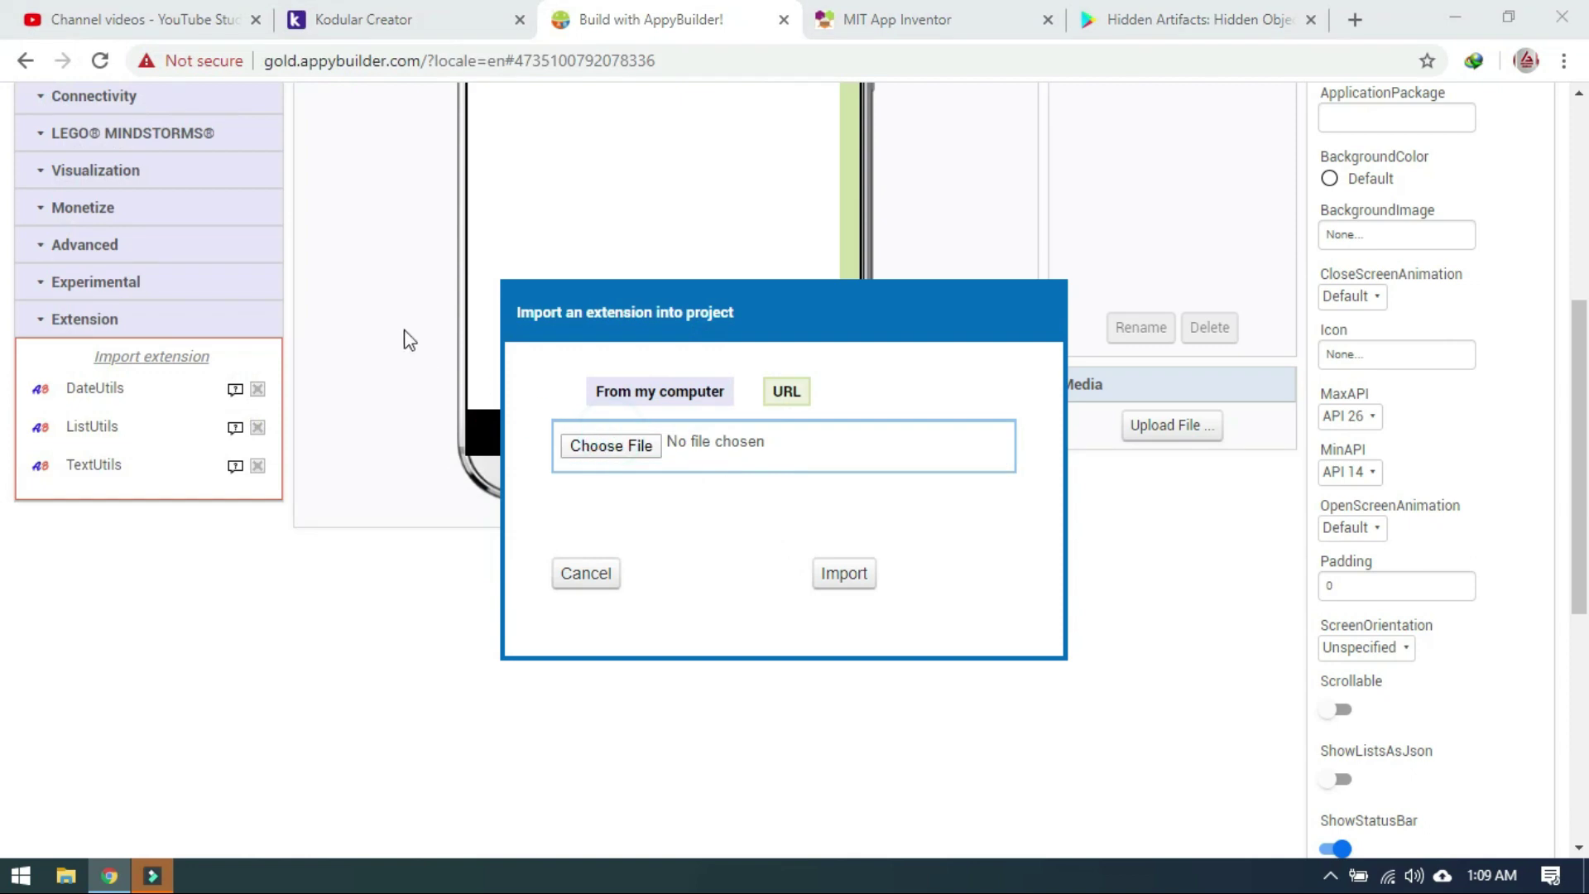
{"action": "left_click", "coordinate": [331, 184]}
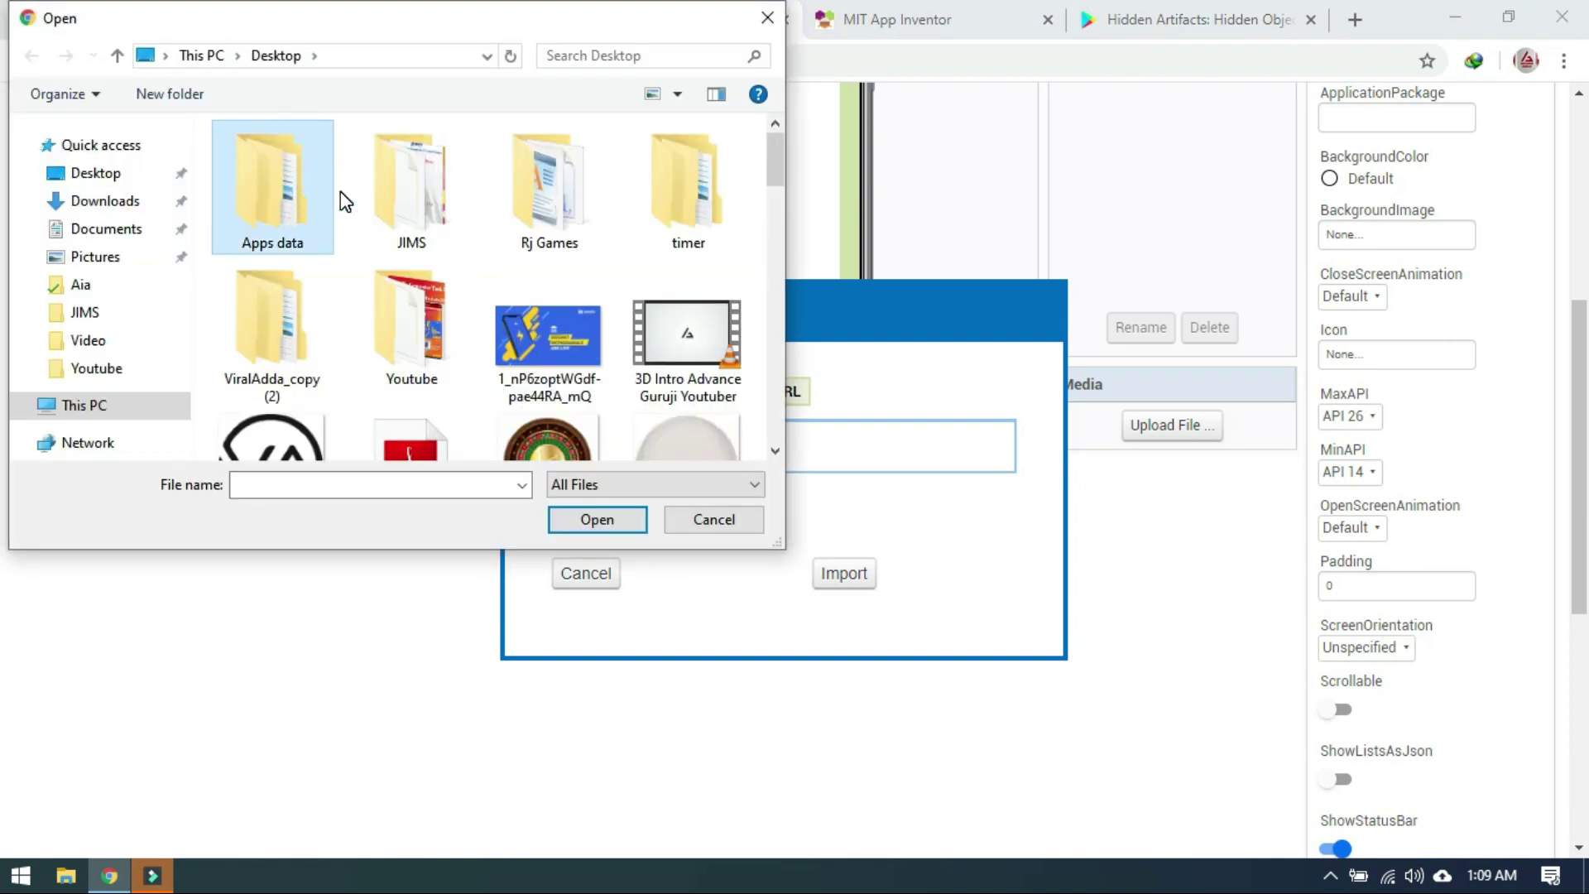
{"action": "type", "text": "gg"}
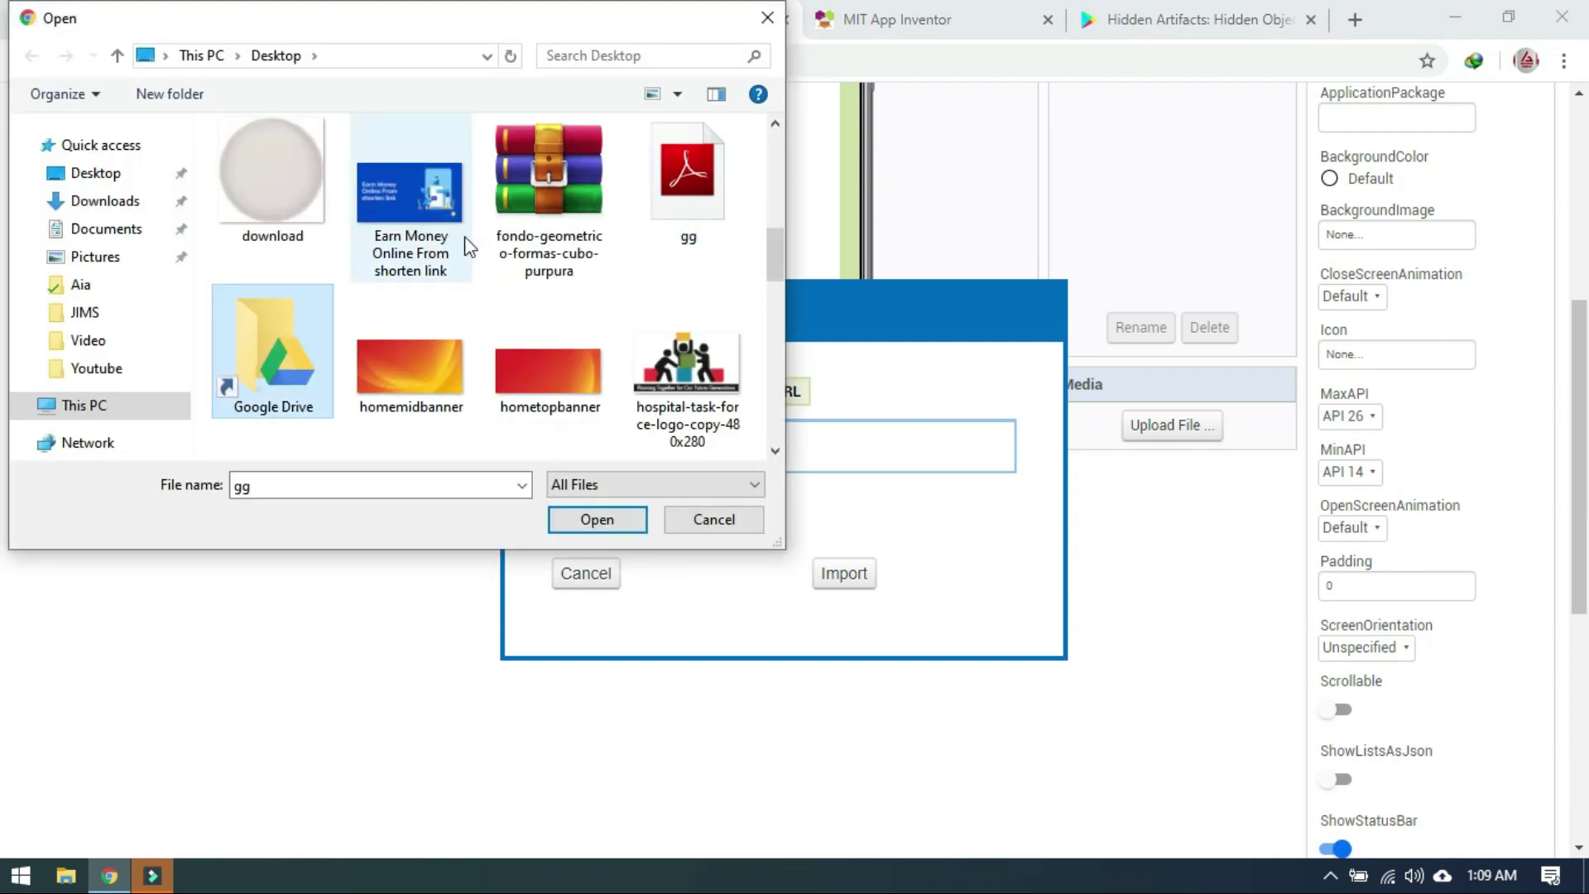
{"action": "double_click", "coordinate": [307, 407]}
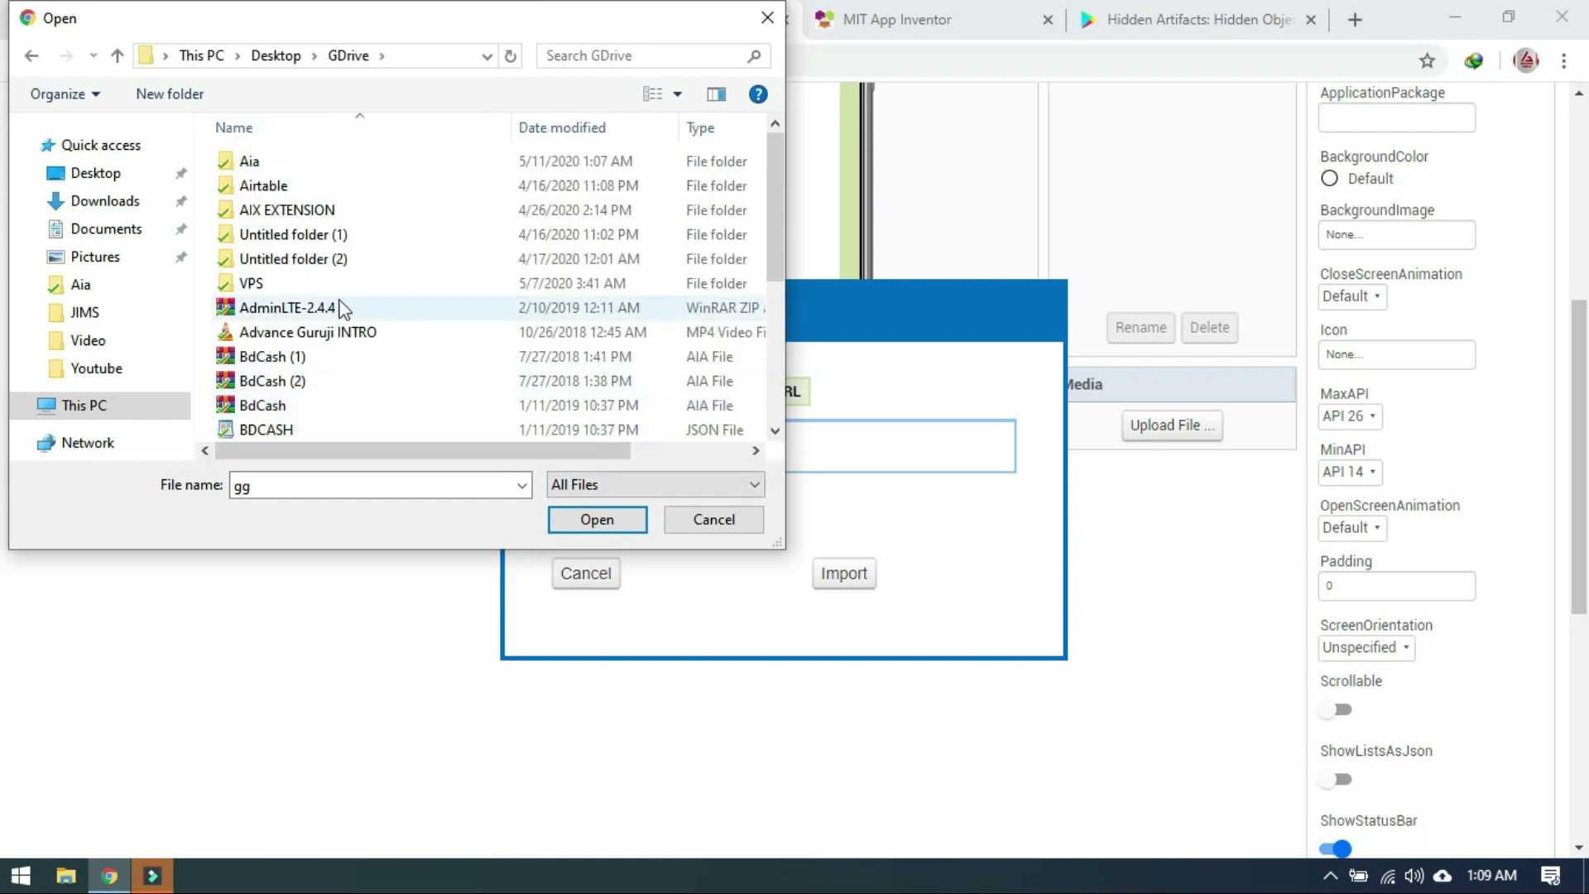
{"action": "left_click", "coordinate": [329, 186]}
{"action": "double_click", "coordinate": [330, 186]}
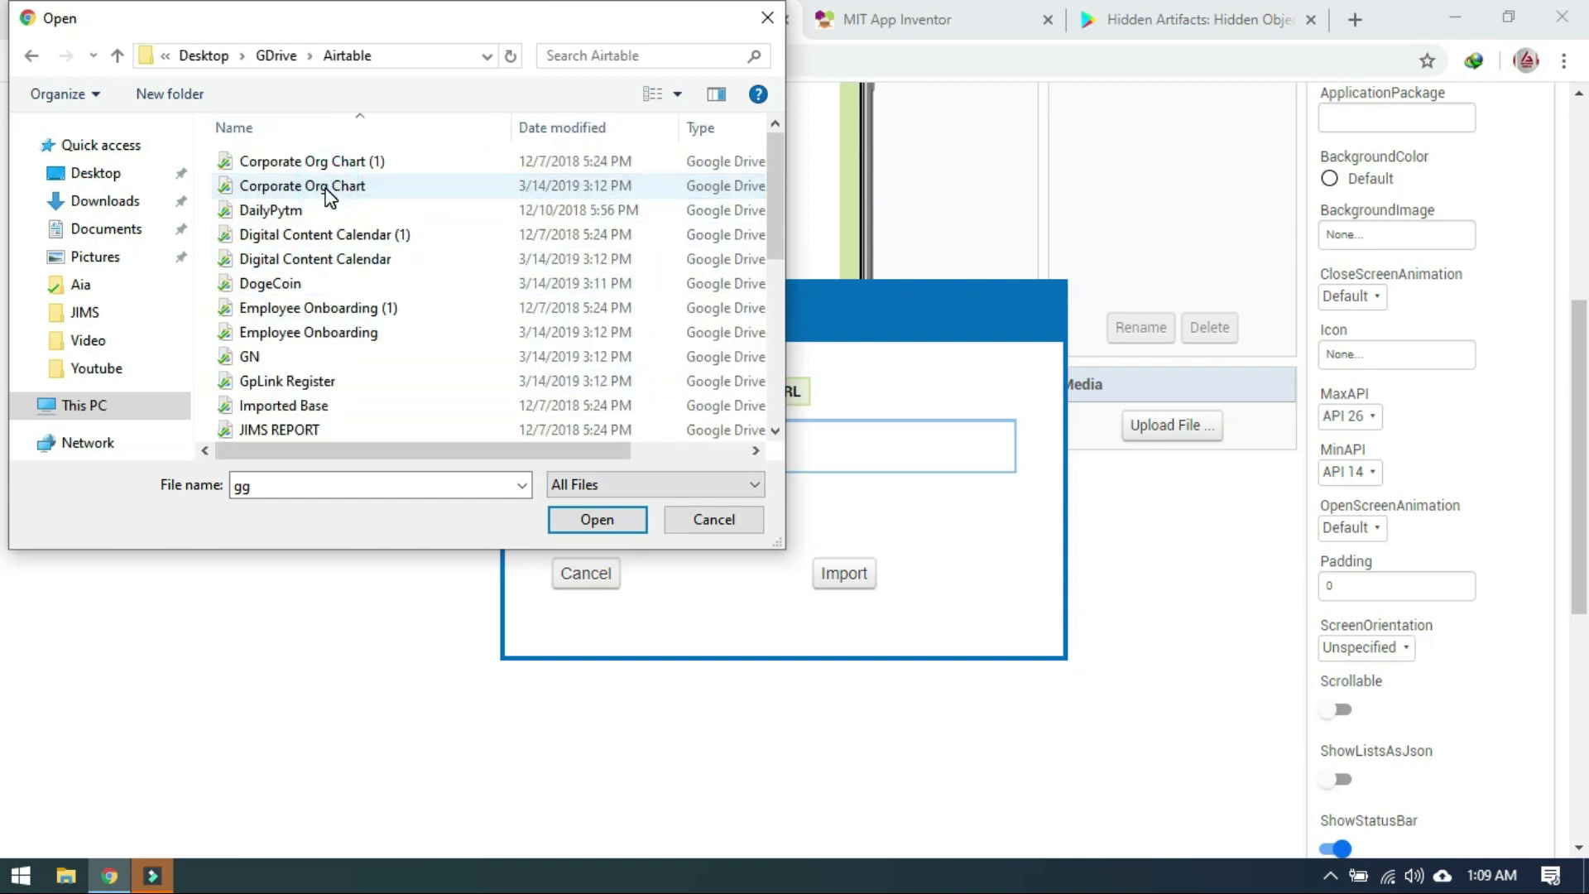
{"action": "key", "text": "BackSpace"}
{"action": "double_click", "coordinate": [263, 161]}
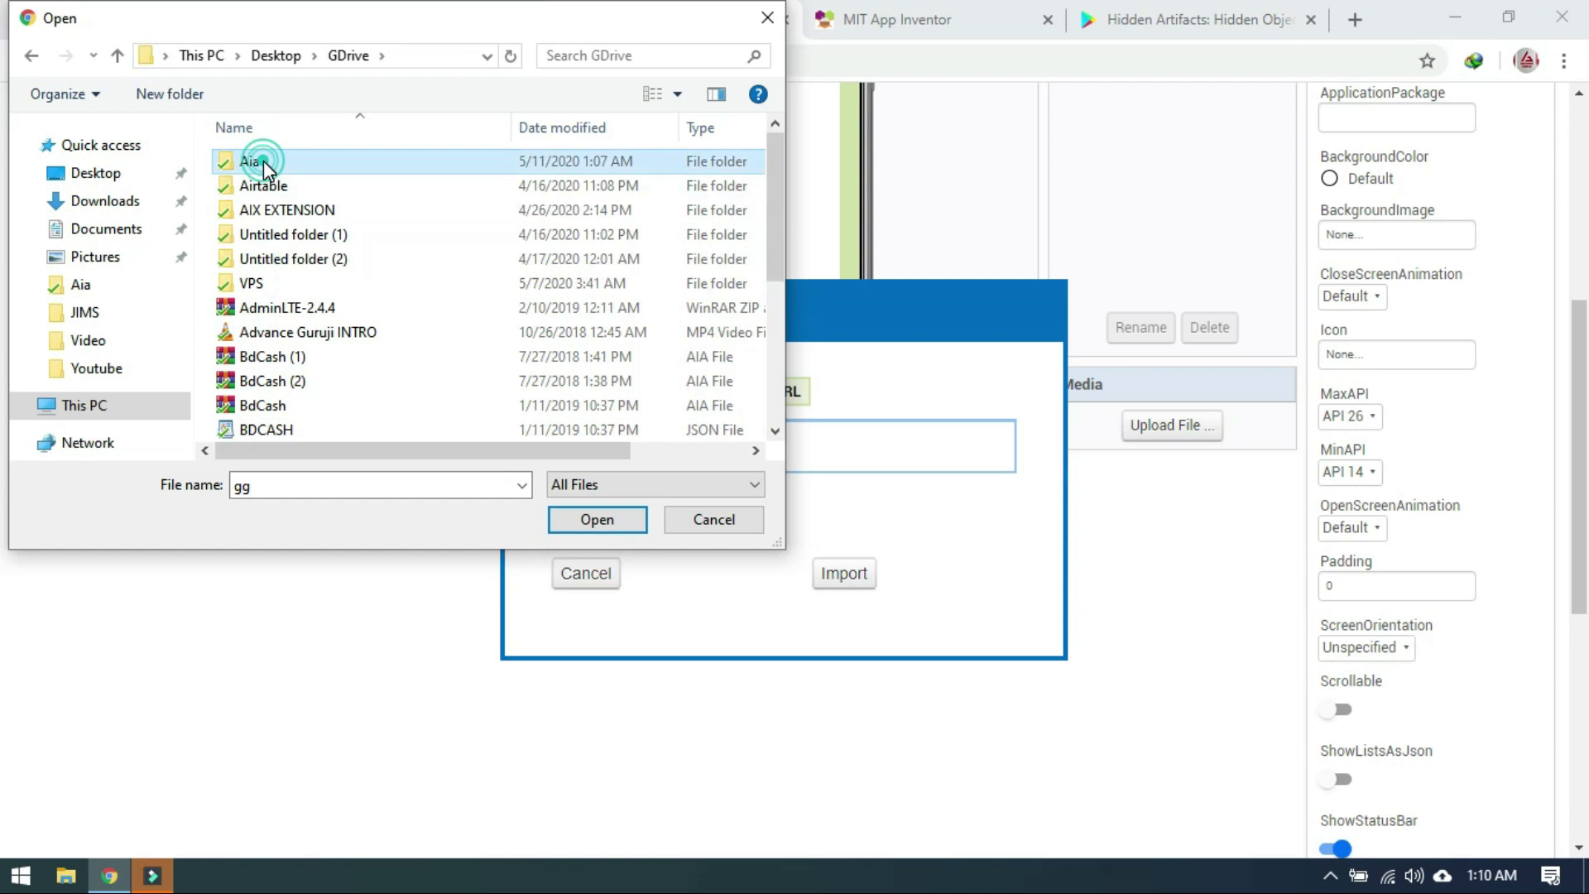
{"action": "key", "text": "BackSpace"}
{"action": "left_click", "coordinate": [265, 185]}
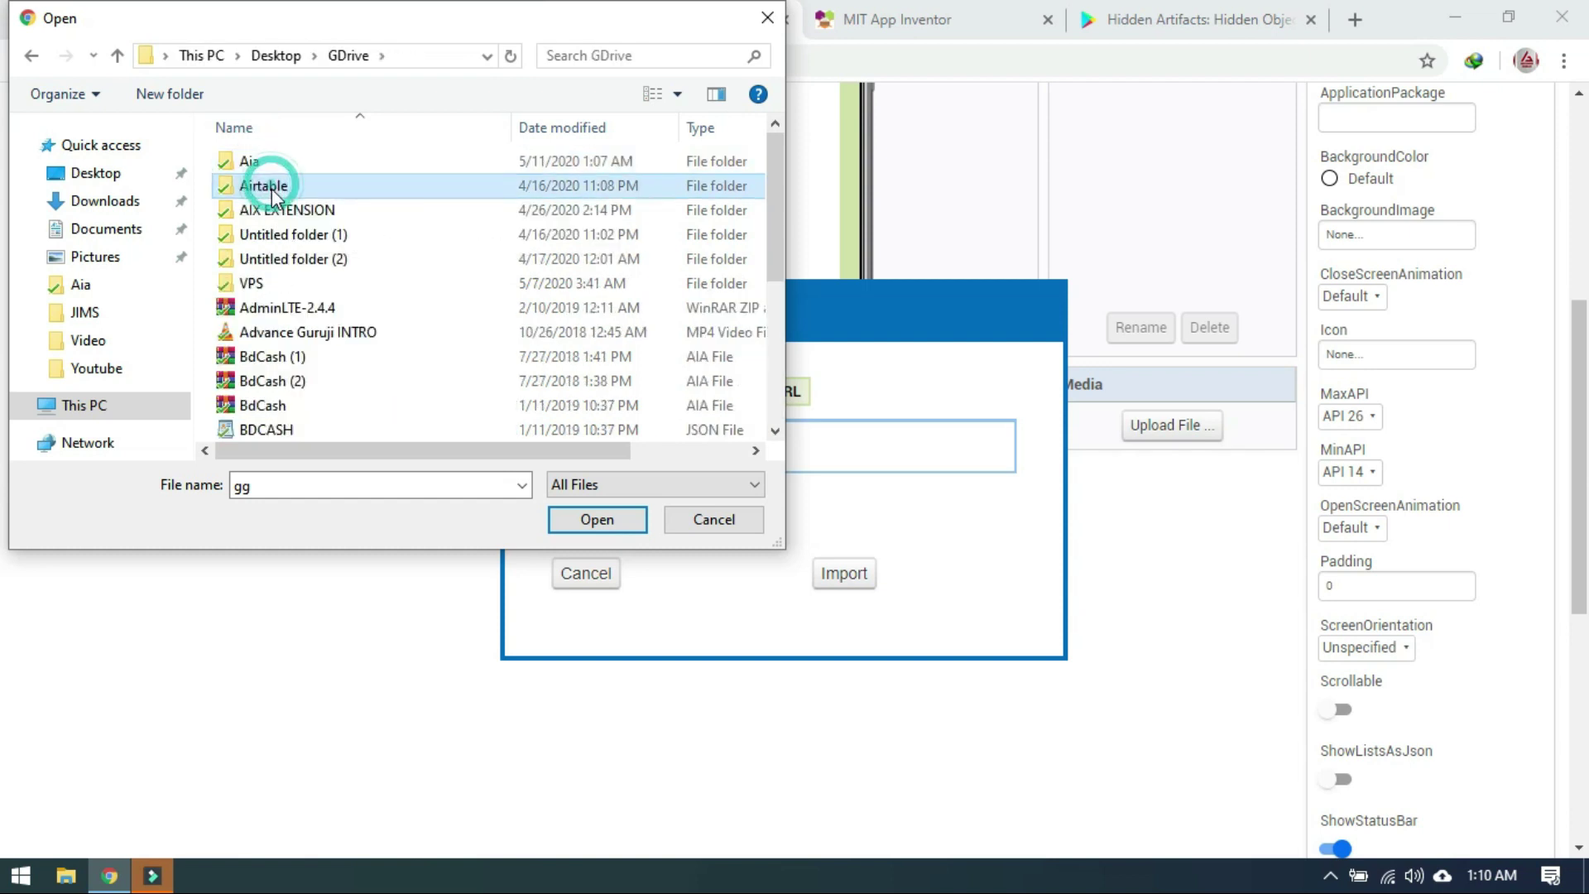
Step: Choose applovin.aix from the AIX EXTENSION folder and import it into the AppyBuilder project
{"action": "double_click", "coordinate": [273, 210]}
{"action": "double_click", "coordinate": [277, 163]}
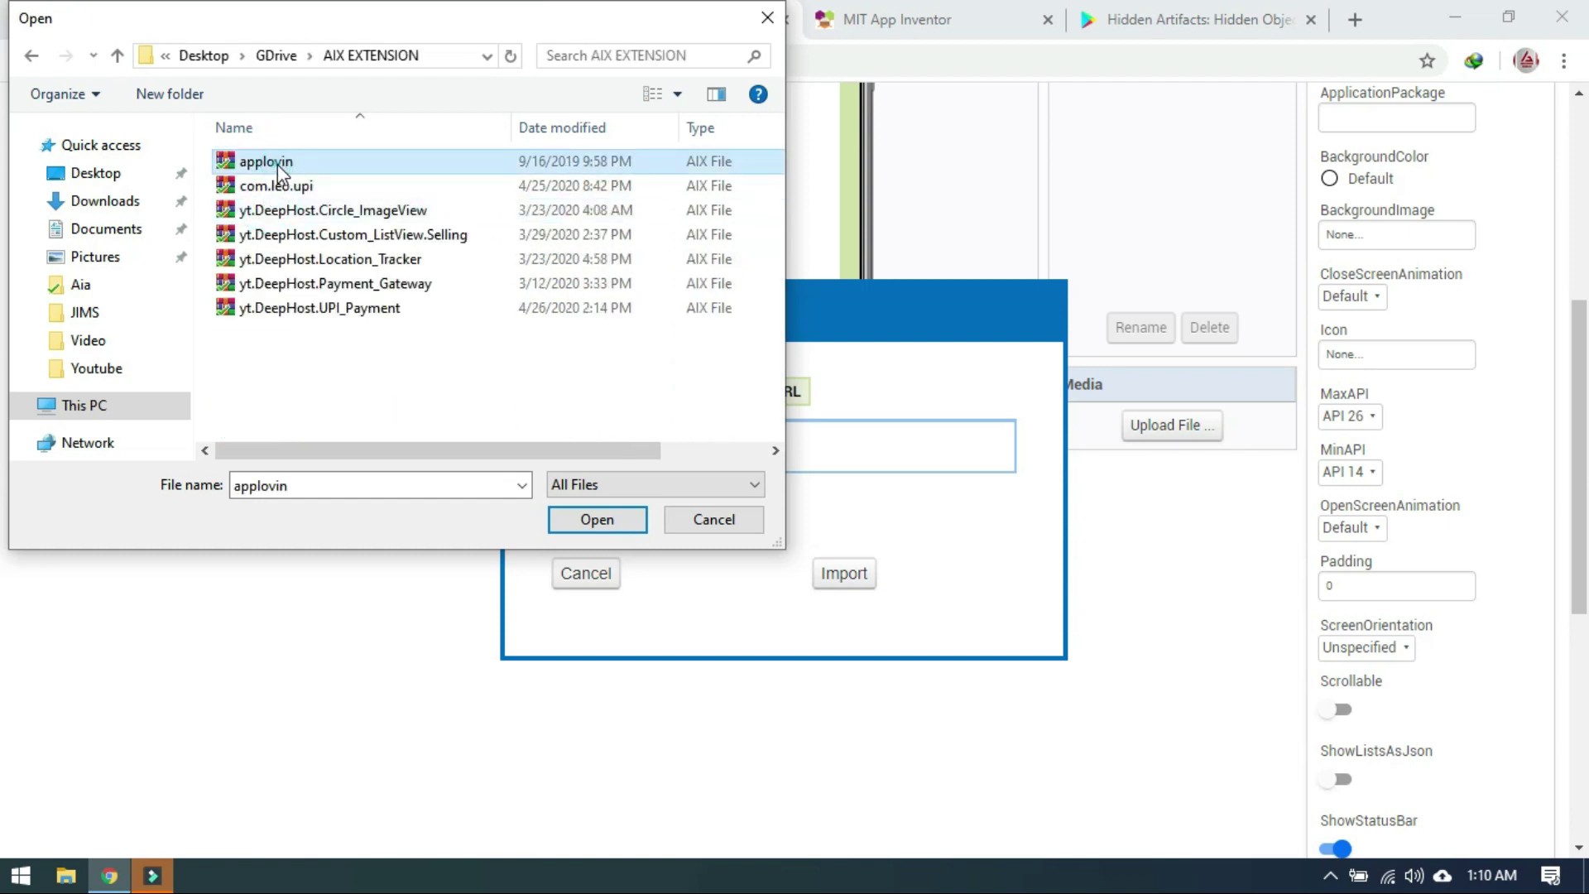
{"action": "left_click", "coordinate": [835, 574]}
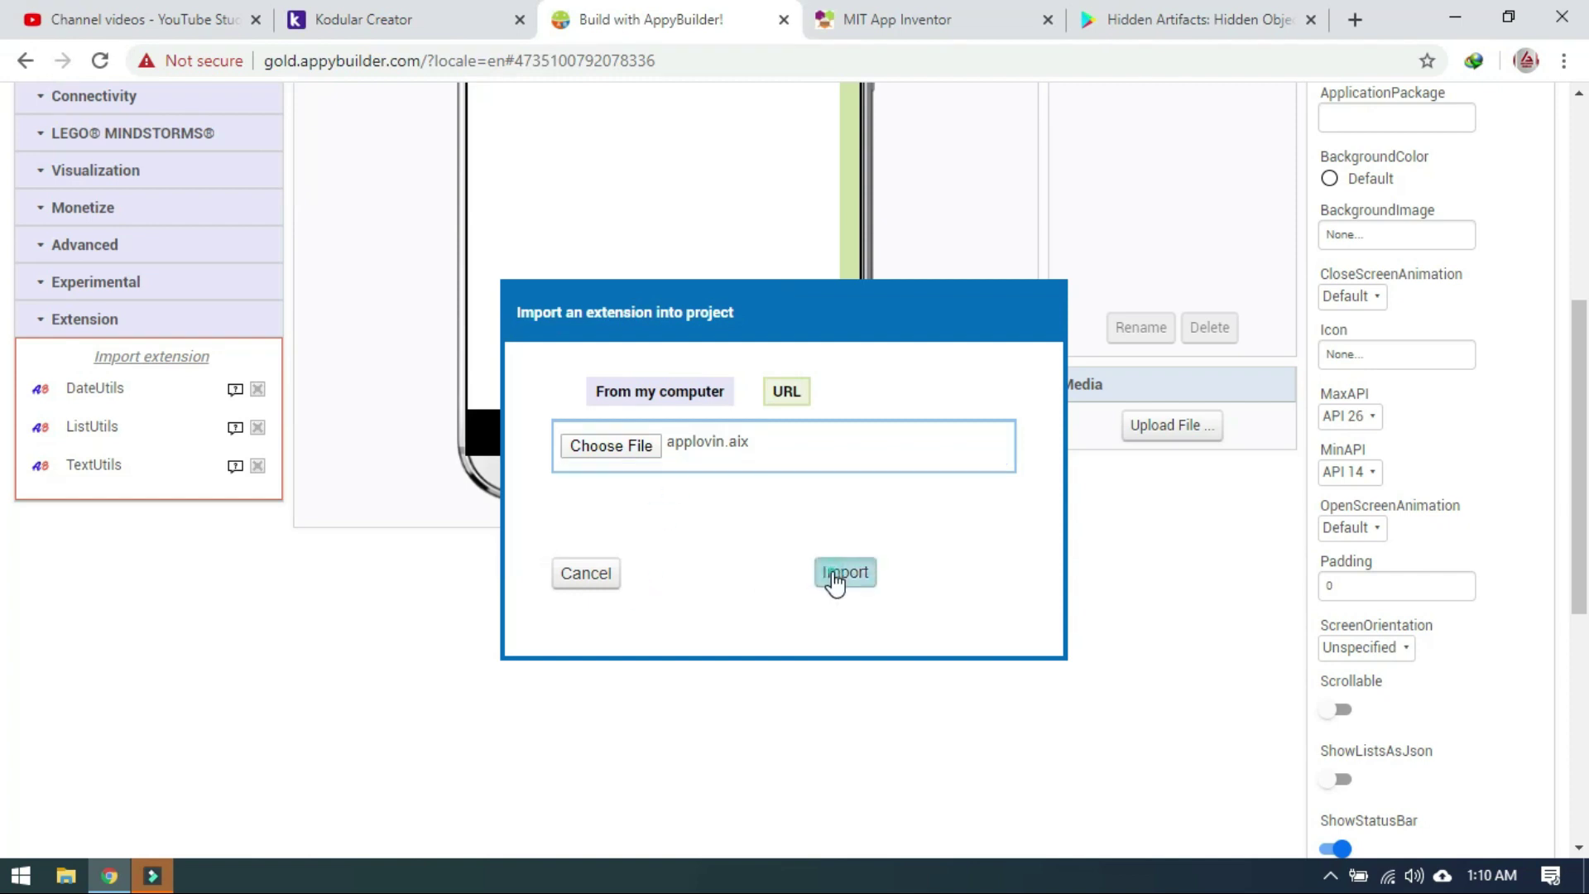
{"action": "scroll", "coordinate": [213, 443], "scroll_direction": "up", "scroll_amount": 3}
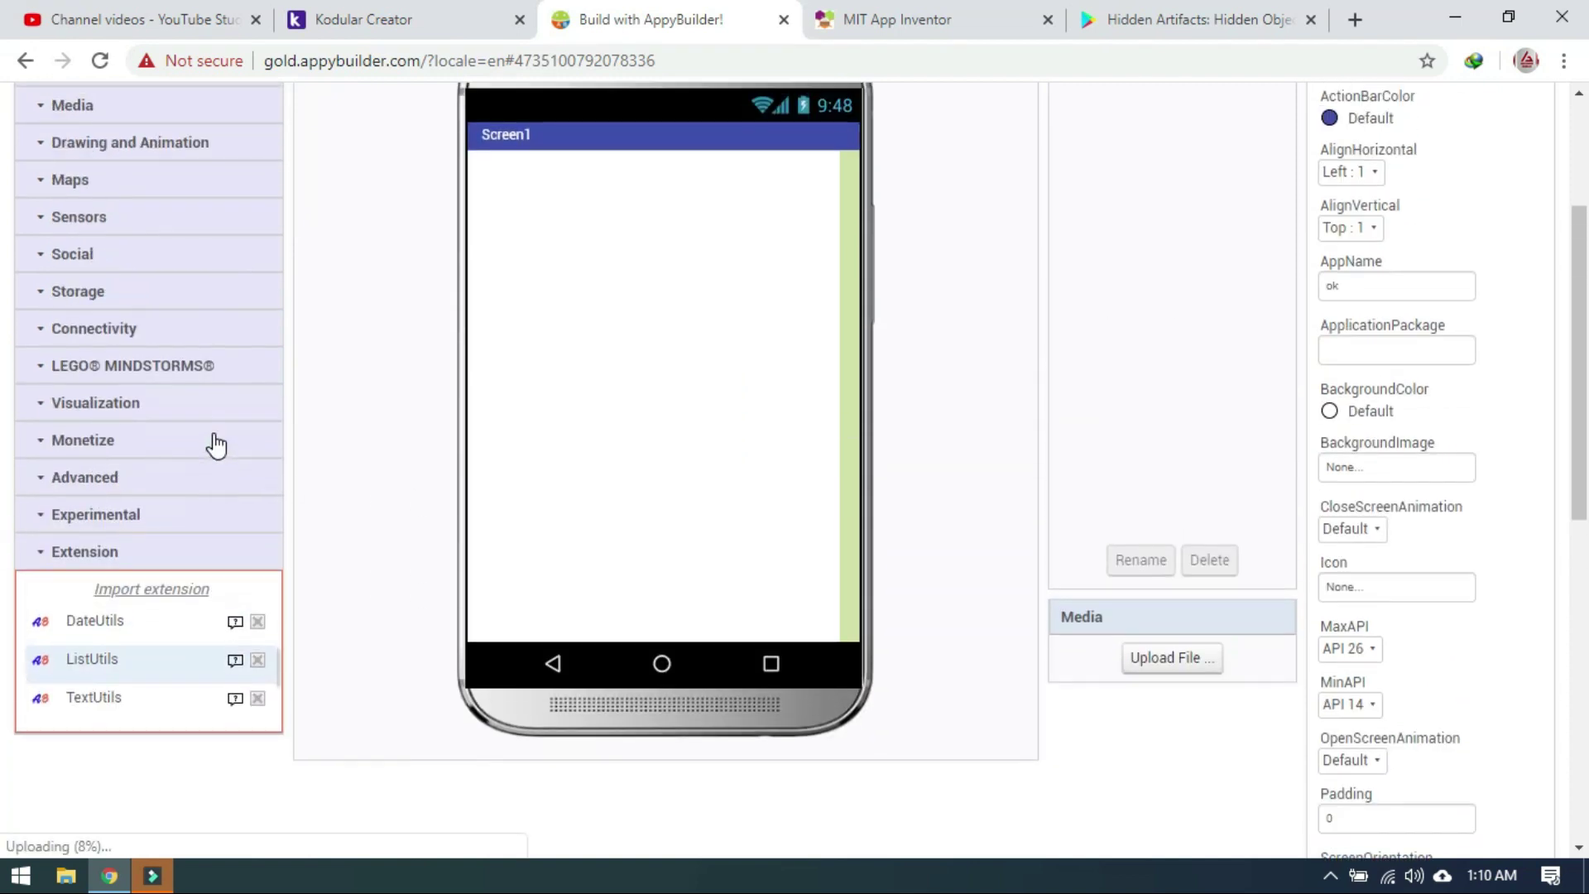
Step: Switch to the MIT App Inventor project TEST and add another AppLovin extension component to Screen1
{"action": "left_click", "coordinate": [823, 15]}
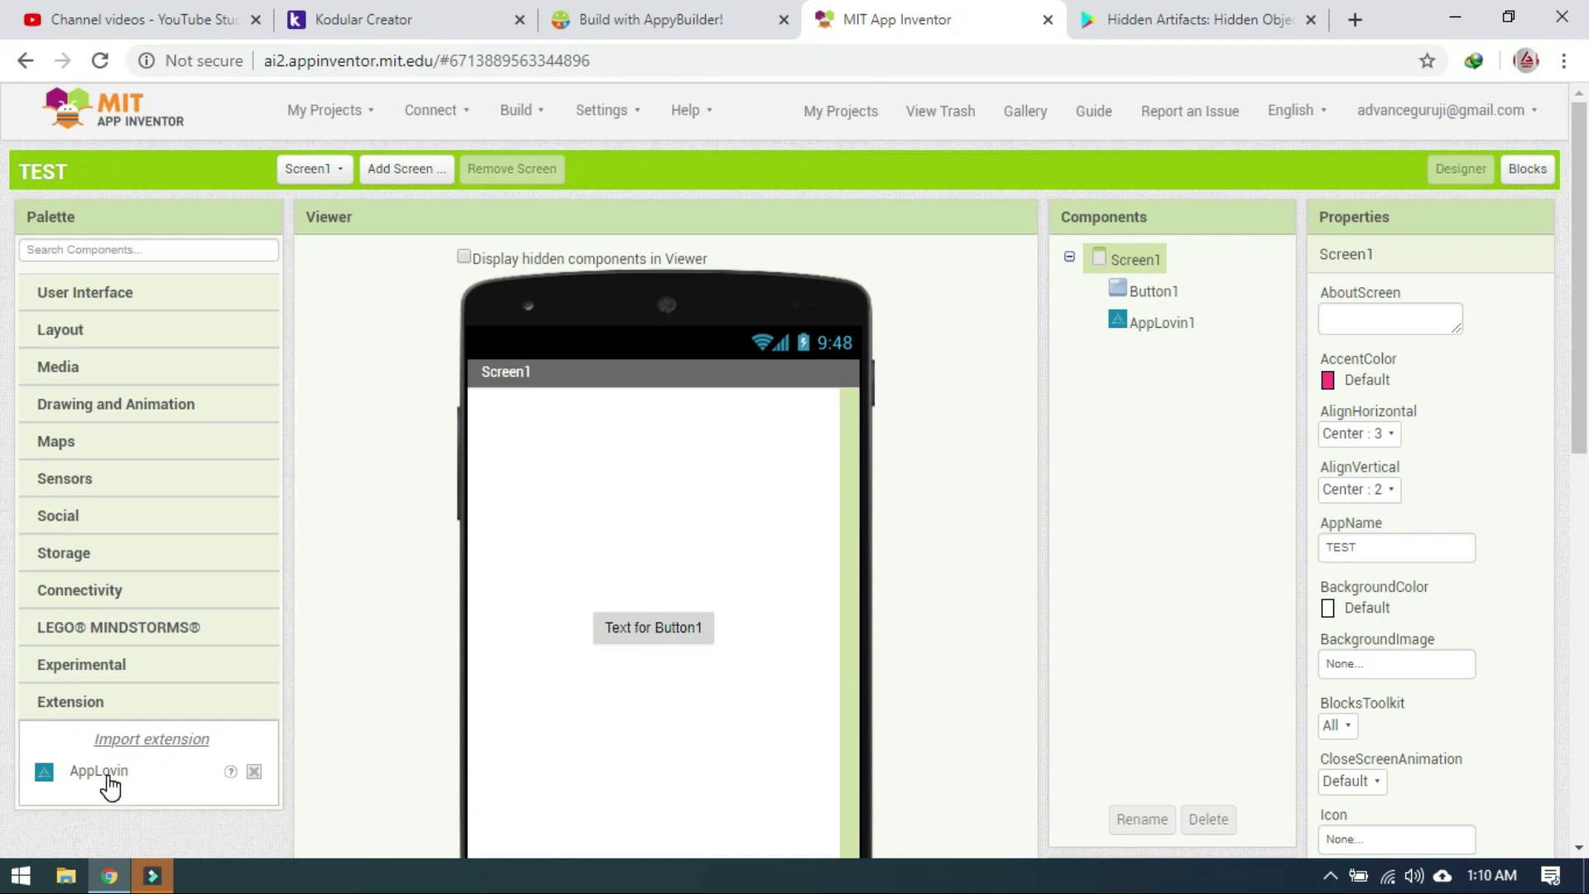
{"action": "left_click_drag", "start_coordinate": [99, 778], "coordinate": [586, 611]}
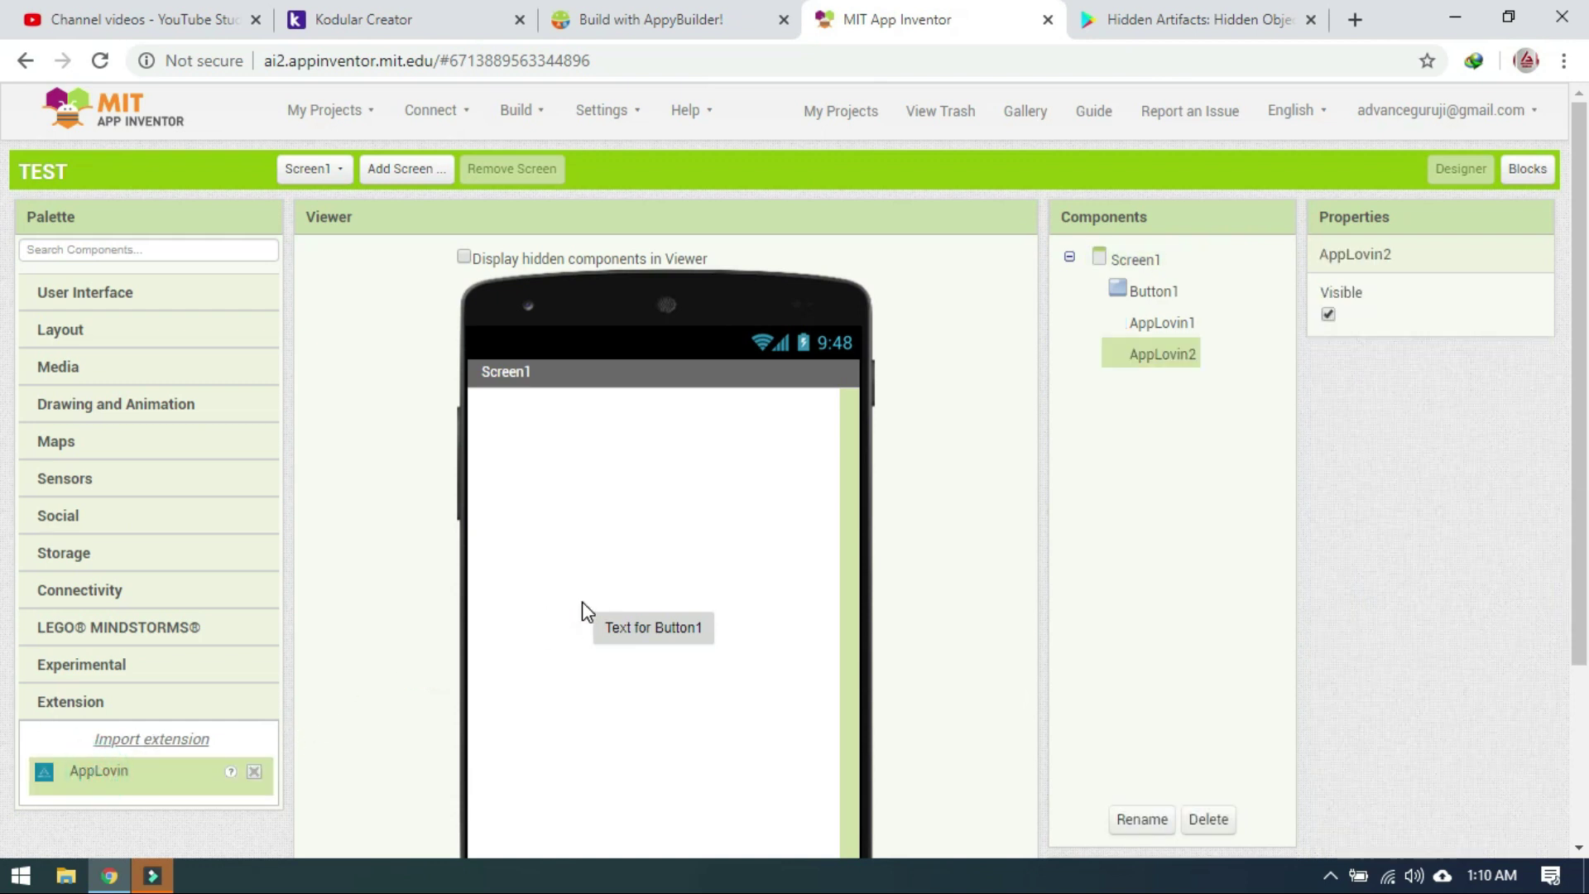
{"action": "left_click", "coordinate": [1199, 420]}
{"action": "left_click", "coordinate": [1153, 359]}
Step: Examine the event, method and property blocks available for AppLovin1 in MIT App Inventor
{"action": "left_click", "coordinate": [1518, 168]}
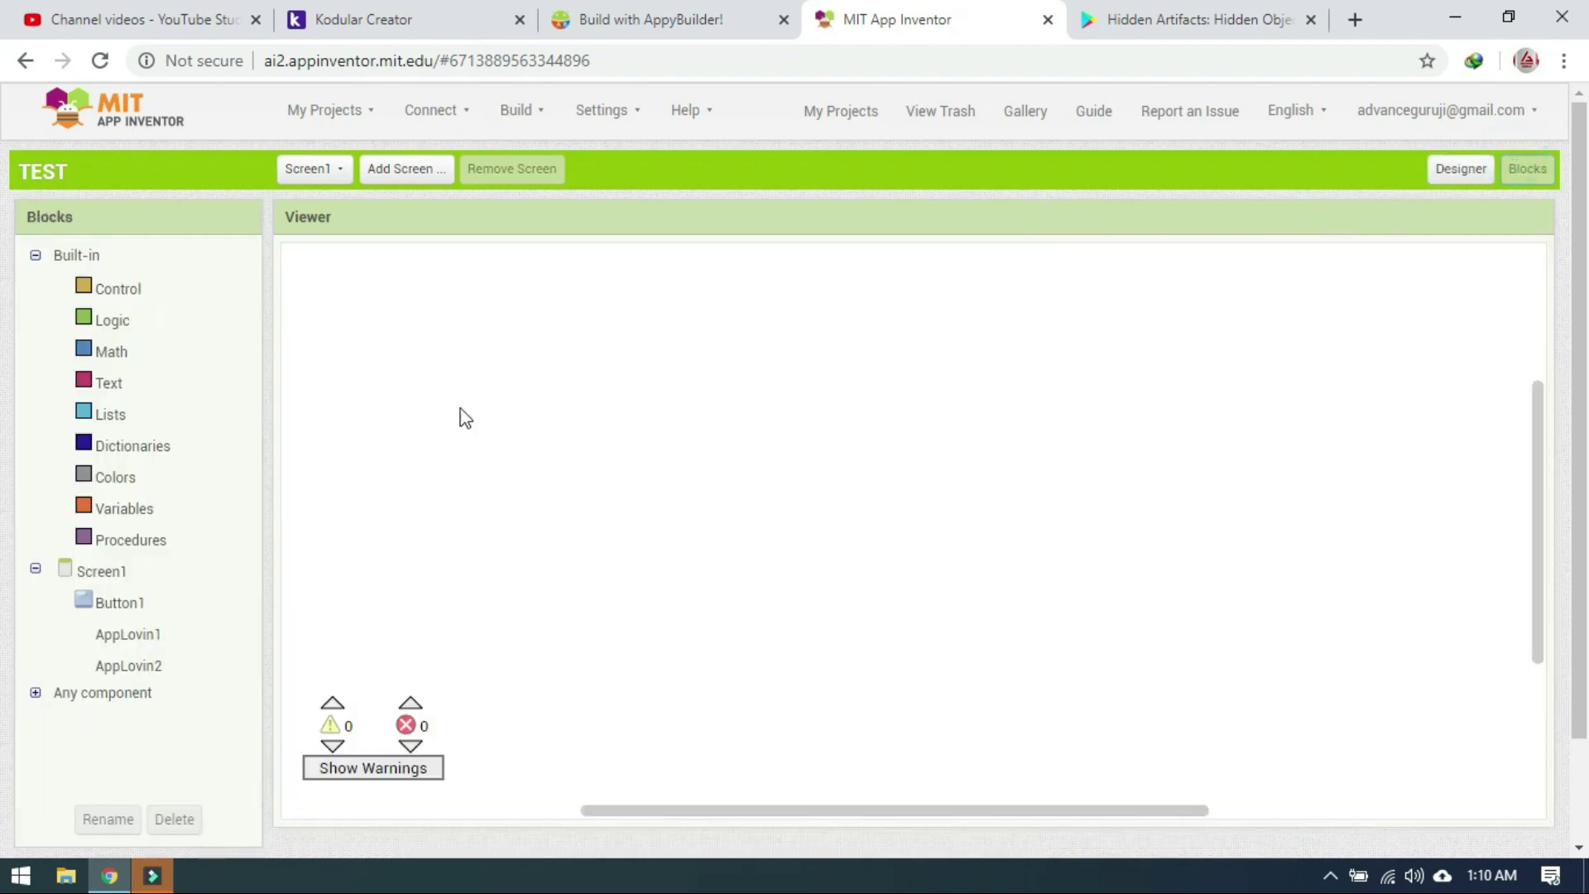
{"action": "left_click", "coordinate": [128, 657]}
{"action": "left_click", "coordinate": [130, 637]}
{"action": "scroll", "coordinate": [459, 613], "scroll_direction": "down", "scroll_amount": 15}
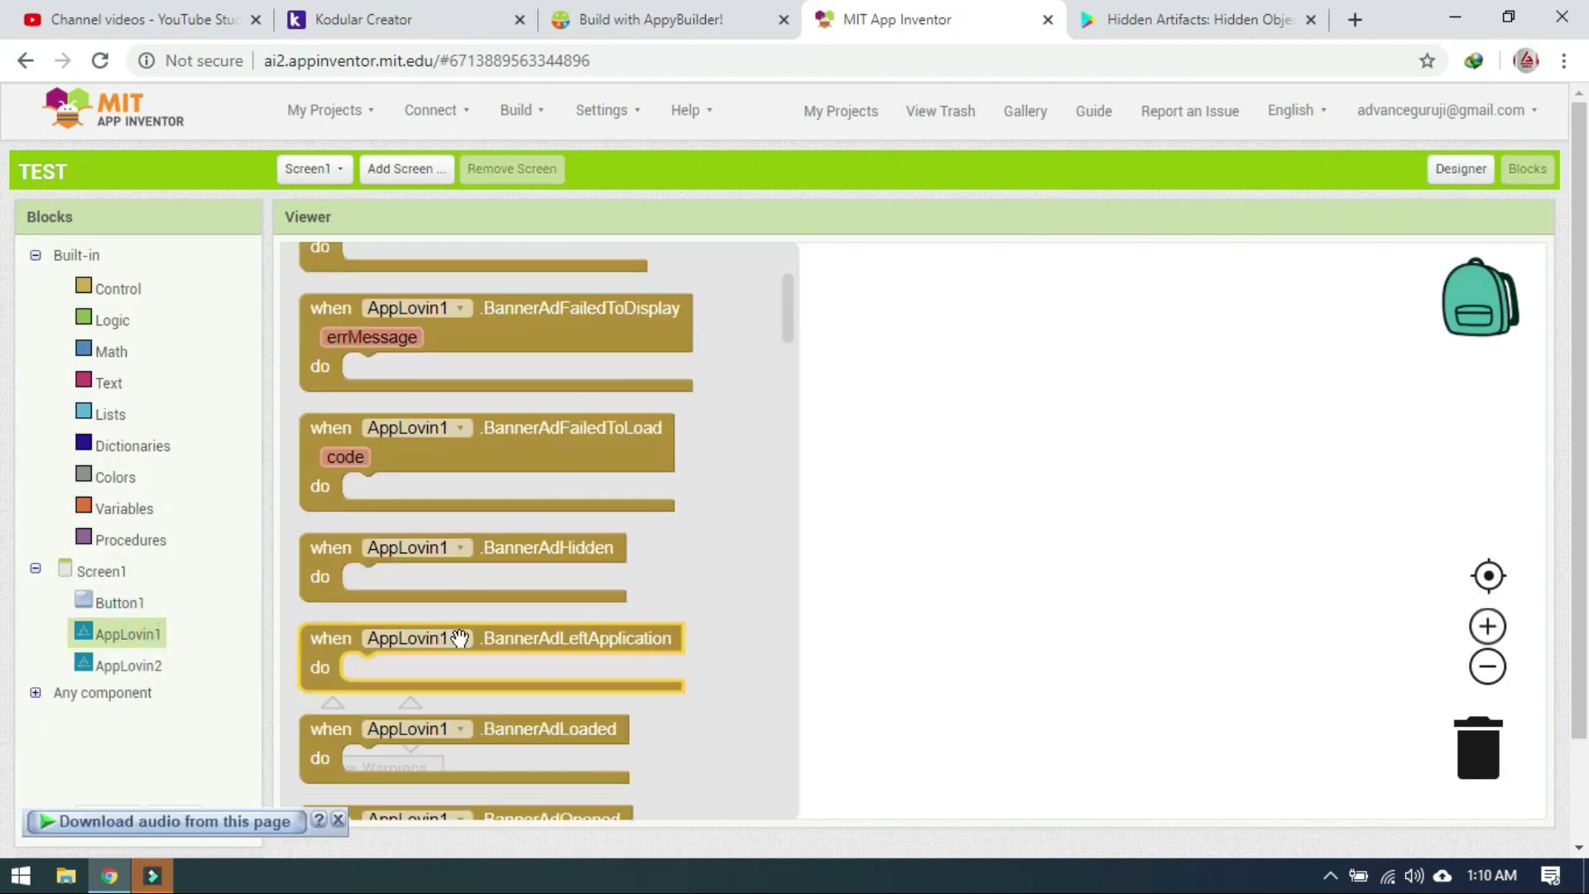
{"action": "scroll", "coordinate": [455, 640], "scroll_direction": "down", "scroll_amount": 5}
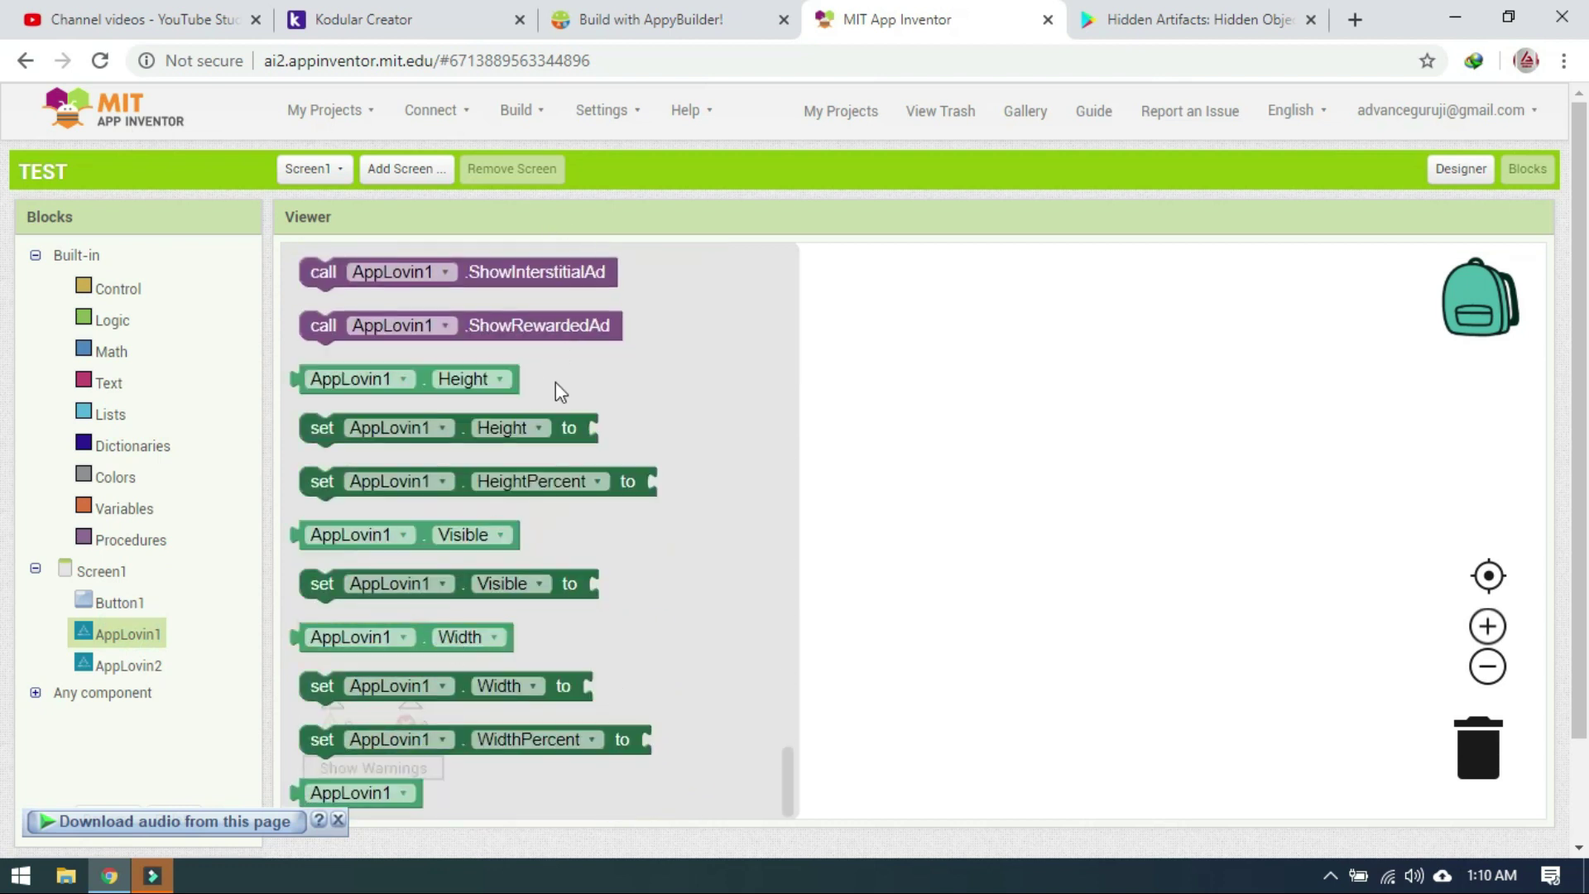
Step: Check AppyBuilder's extension list, and view the AppLovin Interstitial entry among Kodular's advertising components
{"action": "left_click", "coordinate": [647, 23]}
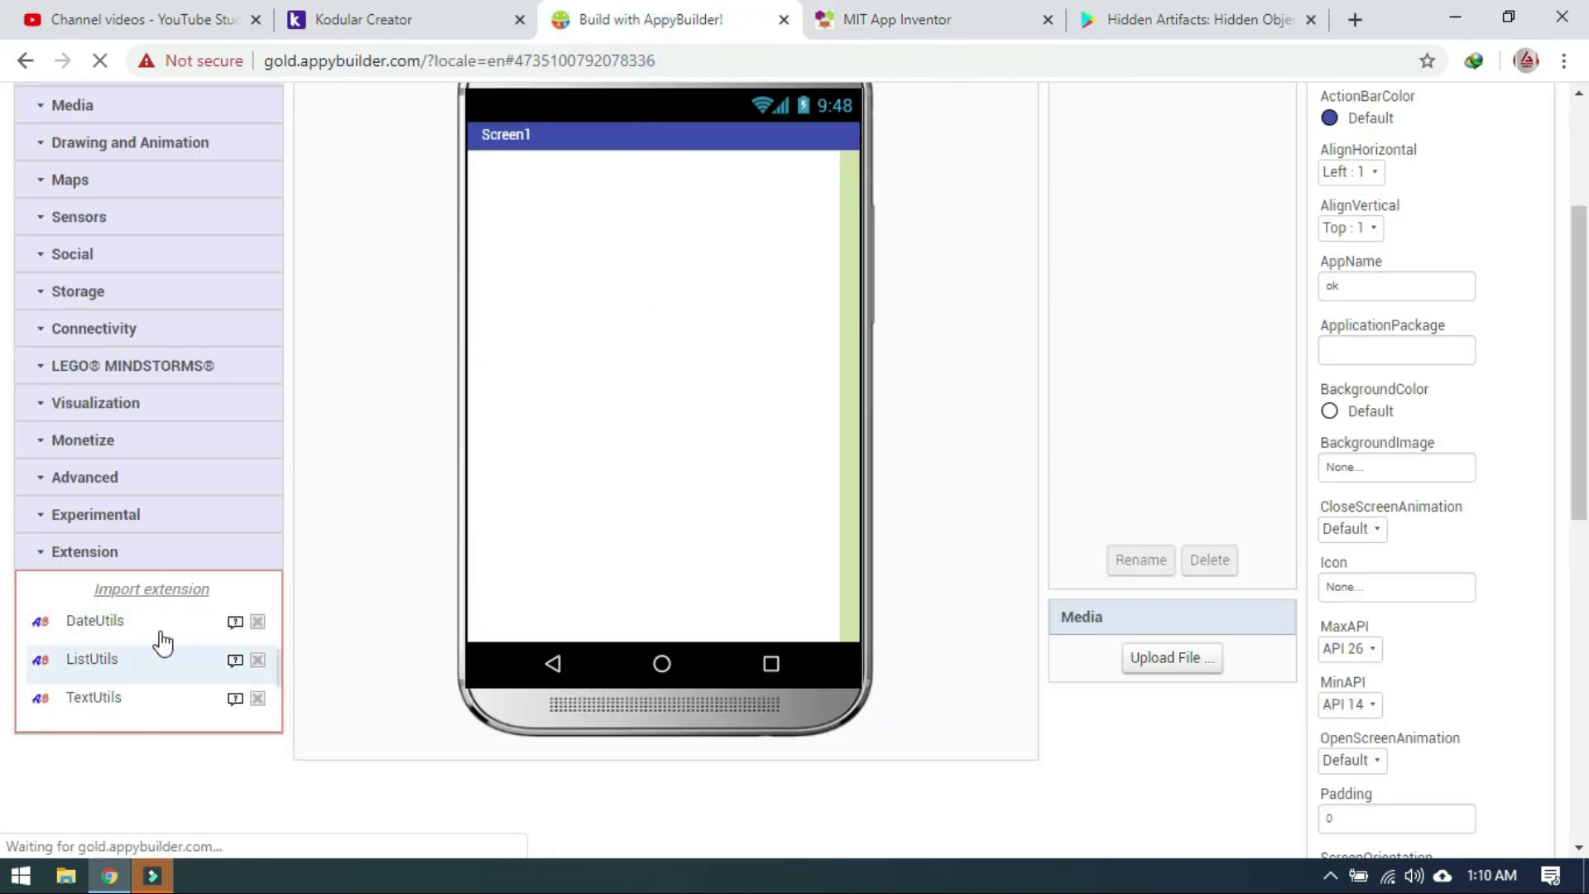
{"action": "scroll", "coordinate": [558, 464], "scroll_direction": "up", "scroll_amount": 3}
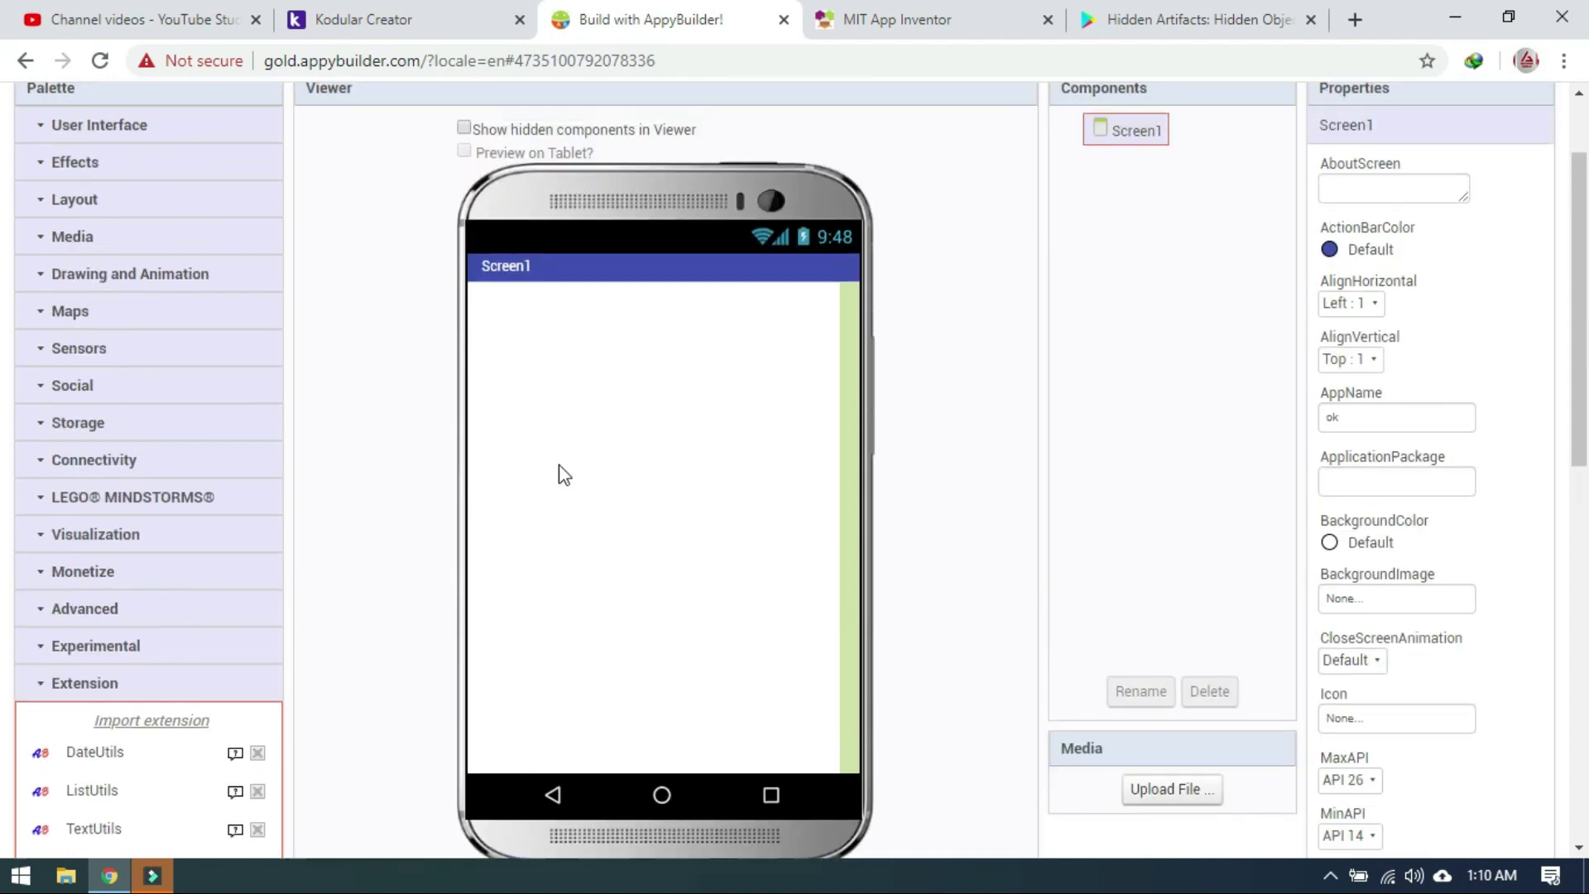
{"action": "left_click", "coordinate": [451, 18]}
{"action": "mouse_move", "coordinate": [10, 677]}
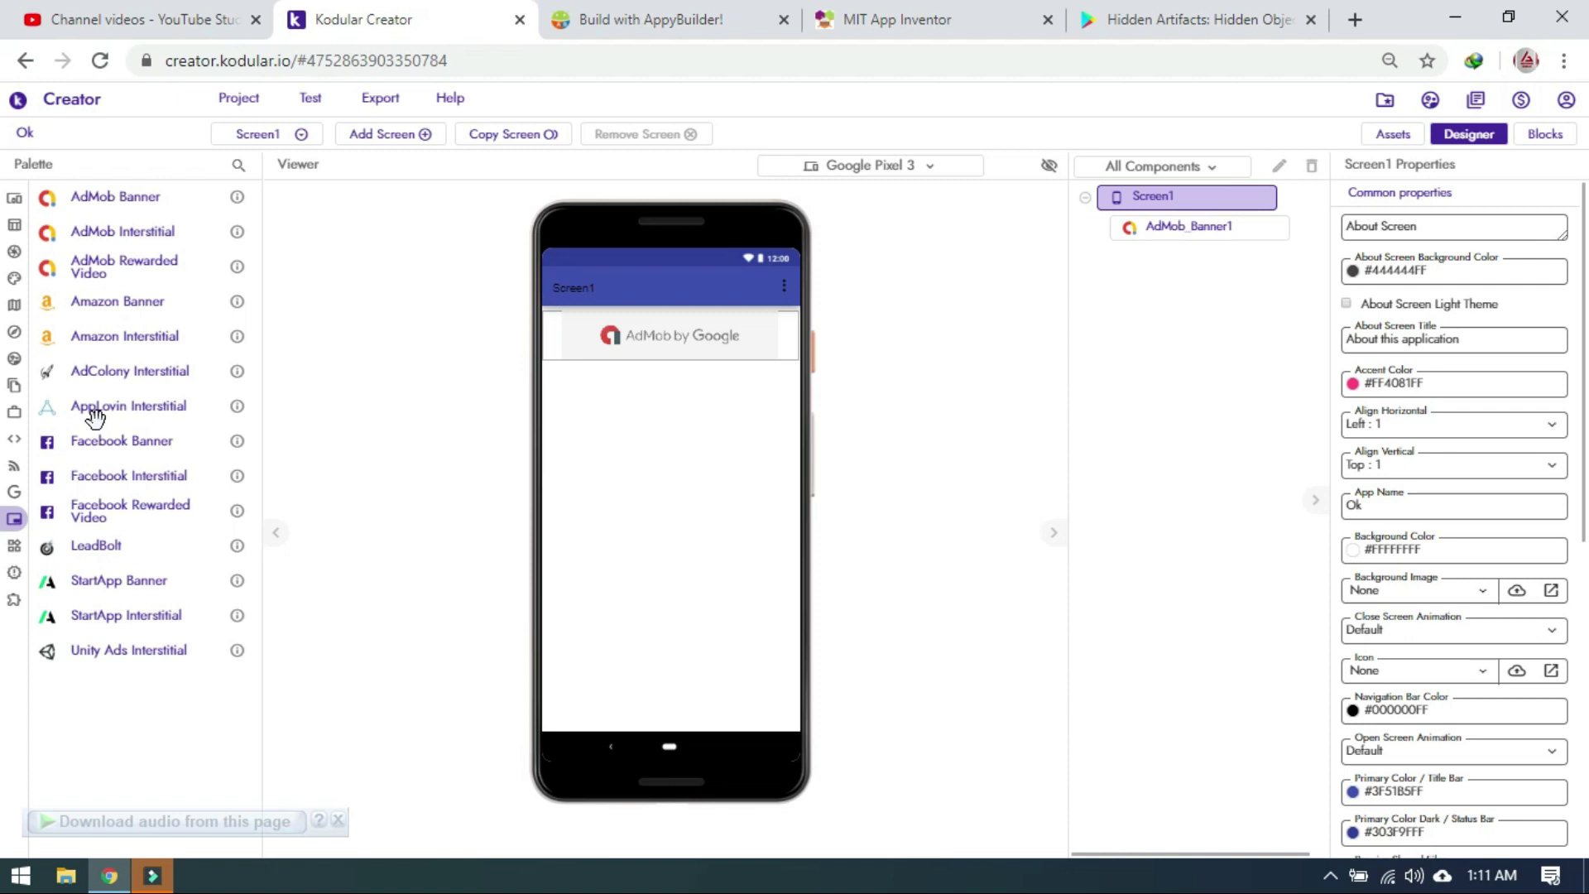
{"action": "left_click_drag", "start_coordinate": [101, 418], "coordinate": [141, 403]}
Step: Switch to AppyBuilder and add the imported AppLovin extension to Screen1
{"action": "left_click", "coordinate": [674, 17]}
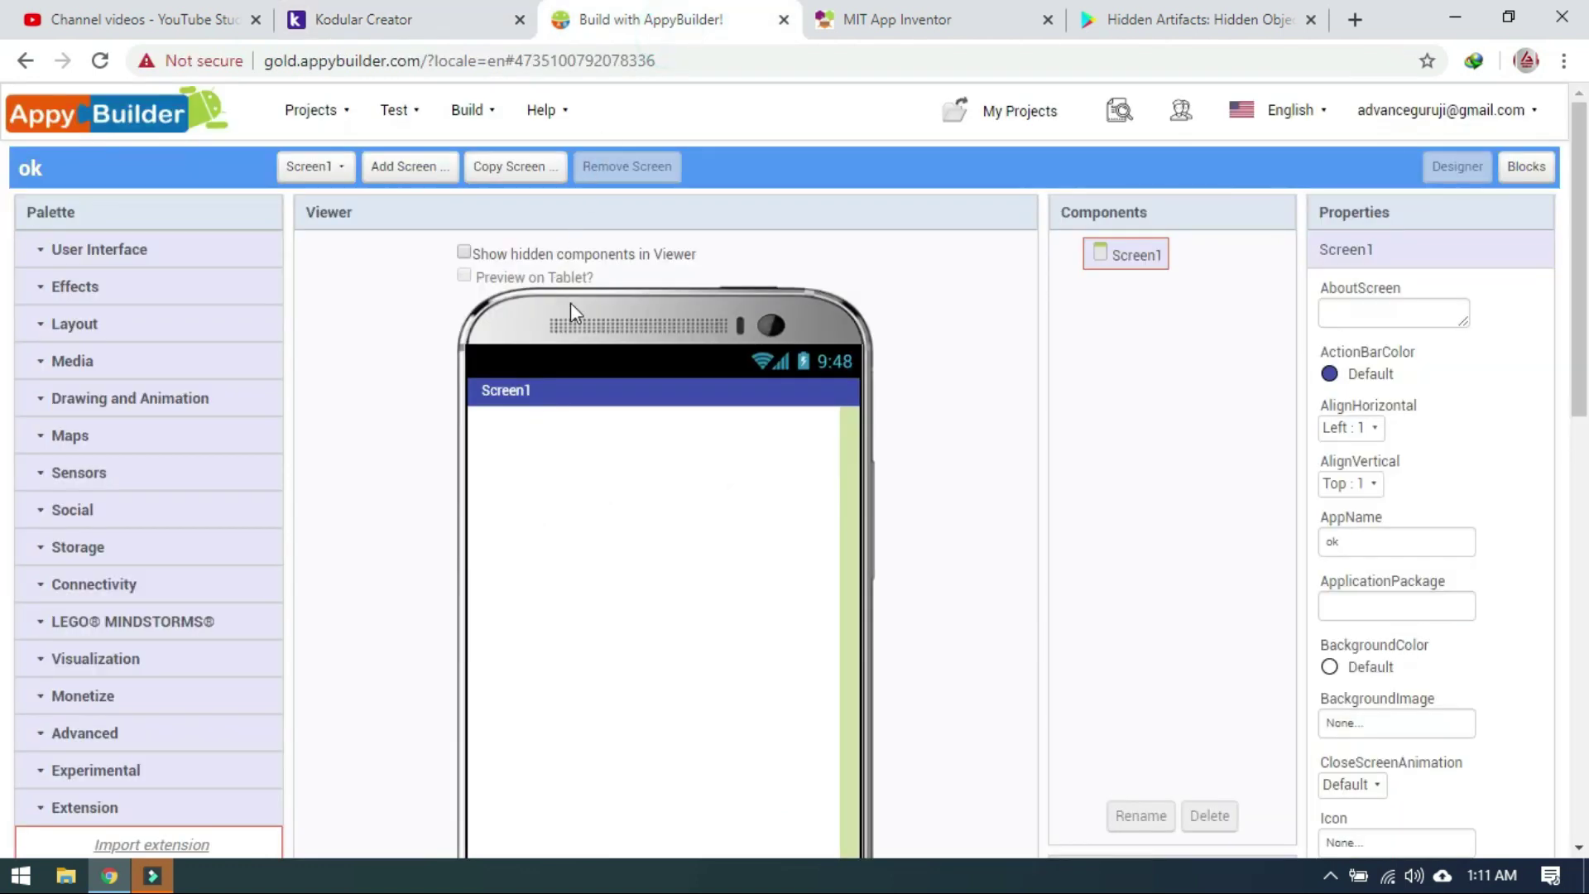
{"action": "scroll", "coordinate": [83, 629], "scroll_direction": "down", "scroll_amount": 7}
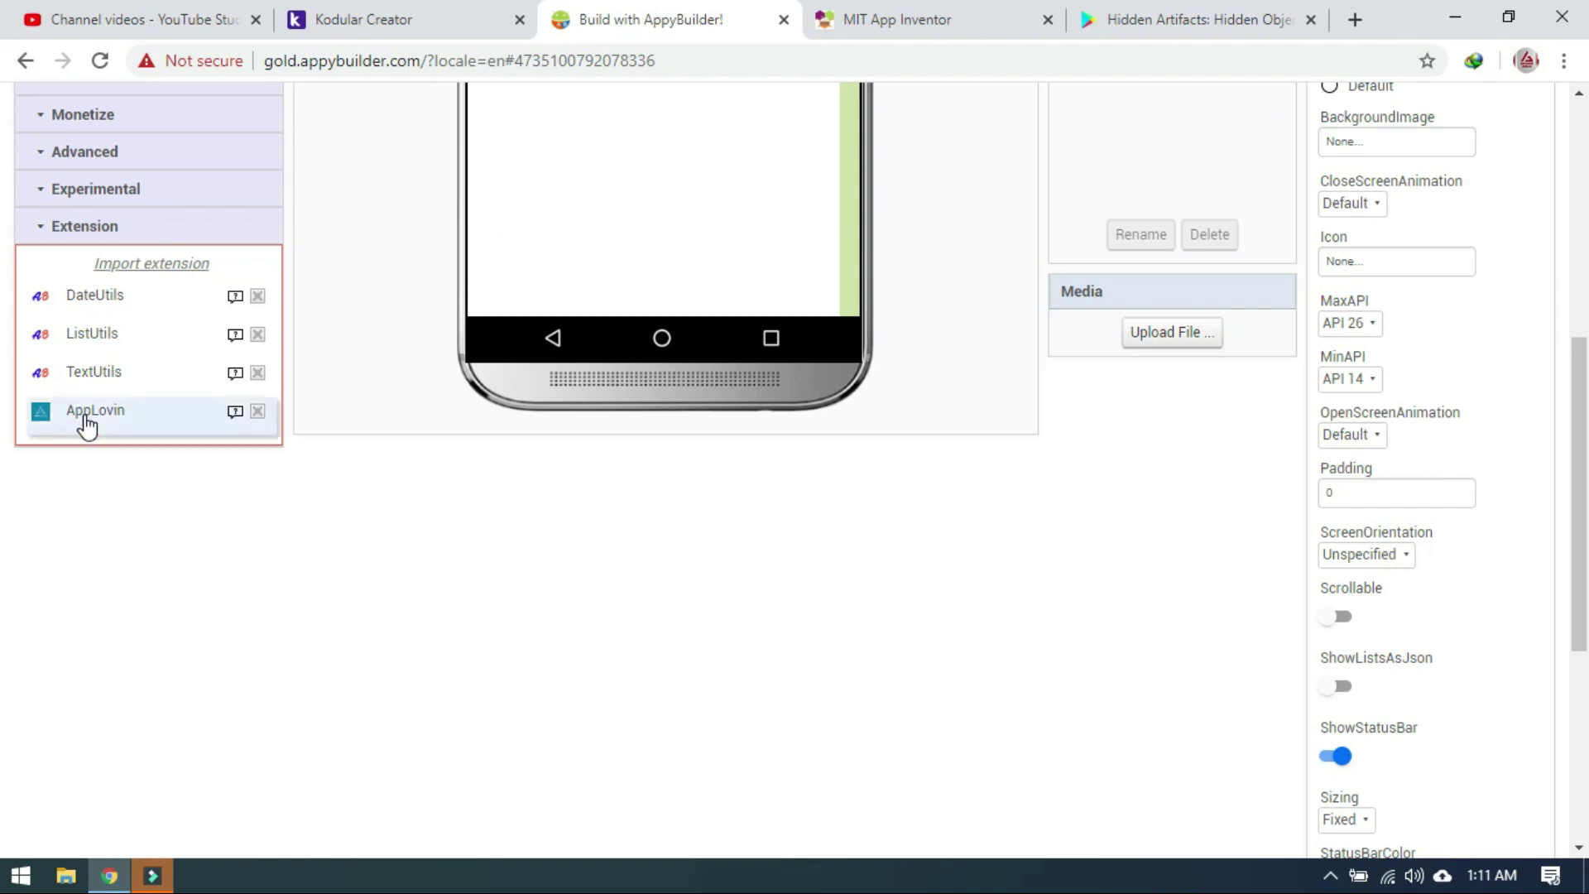
{"action": "scroll", "coordinate": [473, 185], "scroll_direction": "up", "scroll_amount": 3}
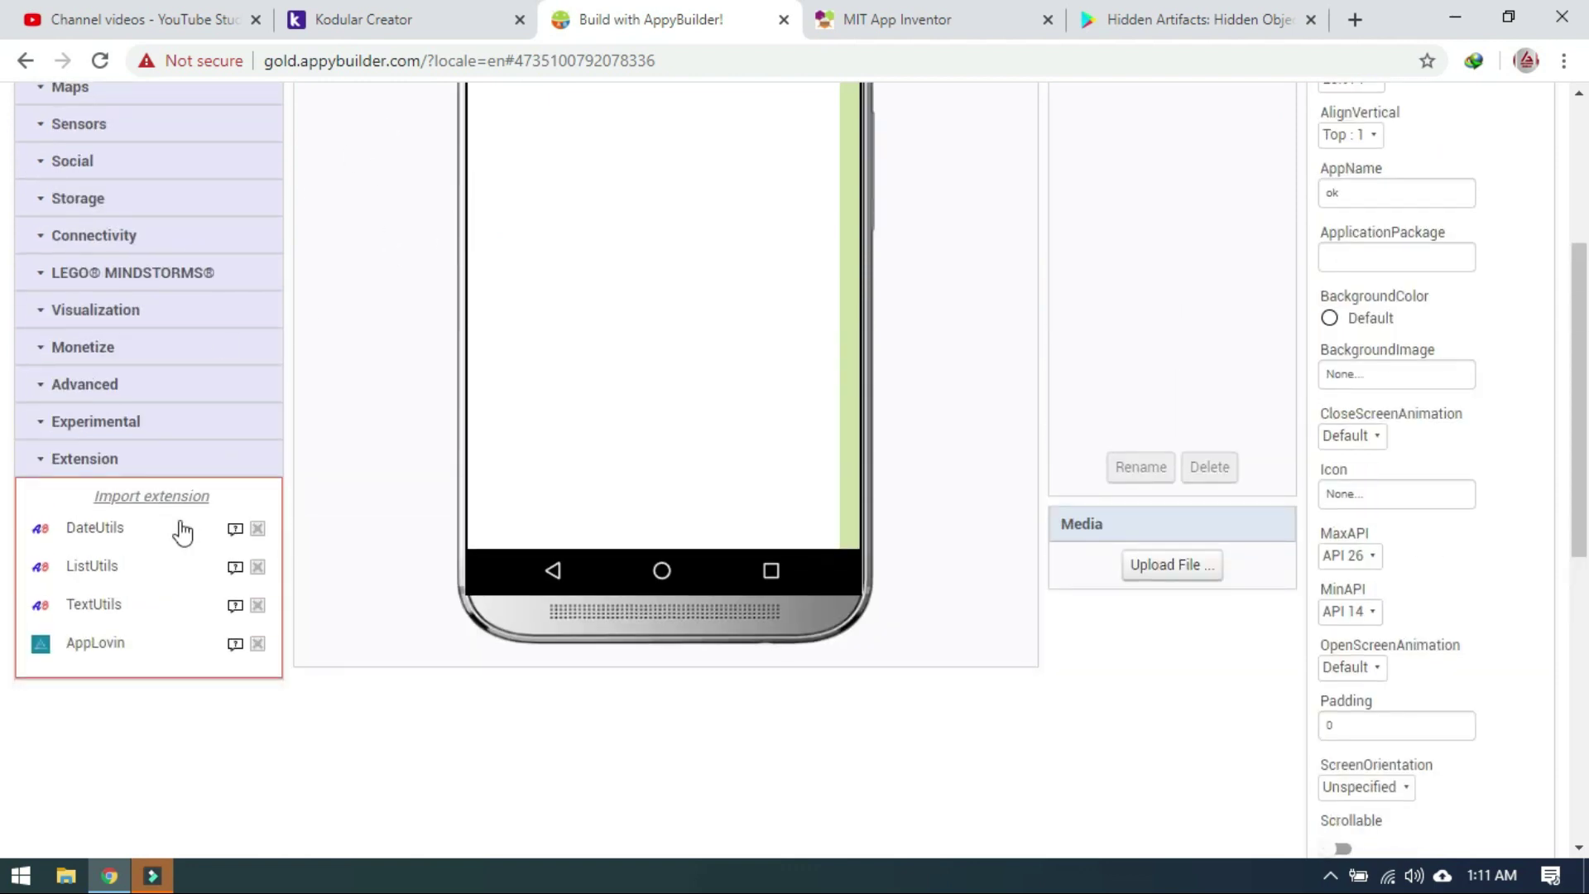
{"action": "left_click_drag", "start_coordinate": [110, 650], "coordinate": [595, 436]}
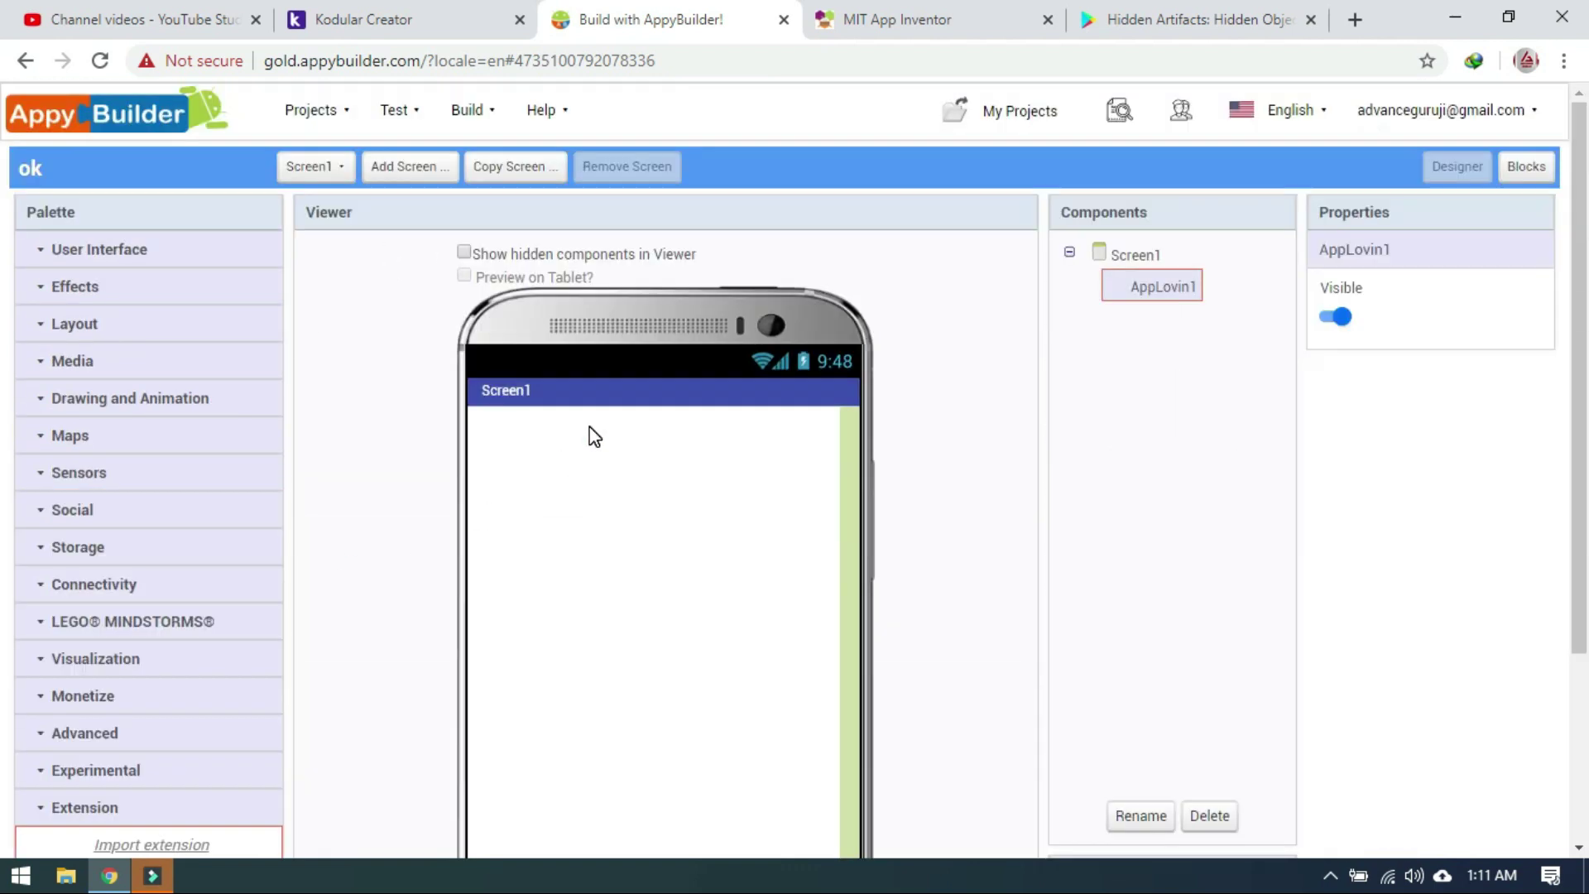
Step: Review the blocks available for AppLovin1 in the AppyBuilder project
{"action": "left_click", "coordinate": [1525, 166]}
{"action": "left_click", "coordinate": [112, 566]}
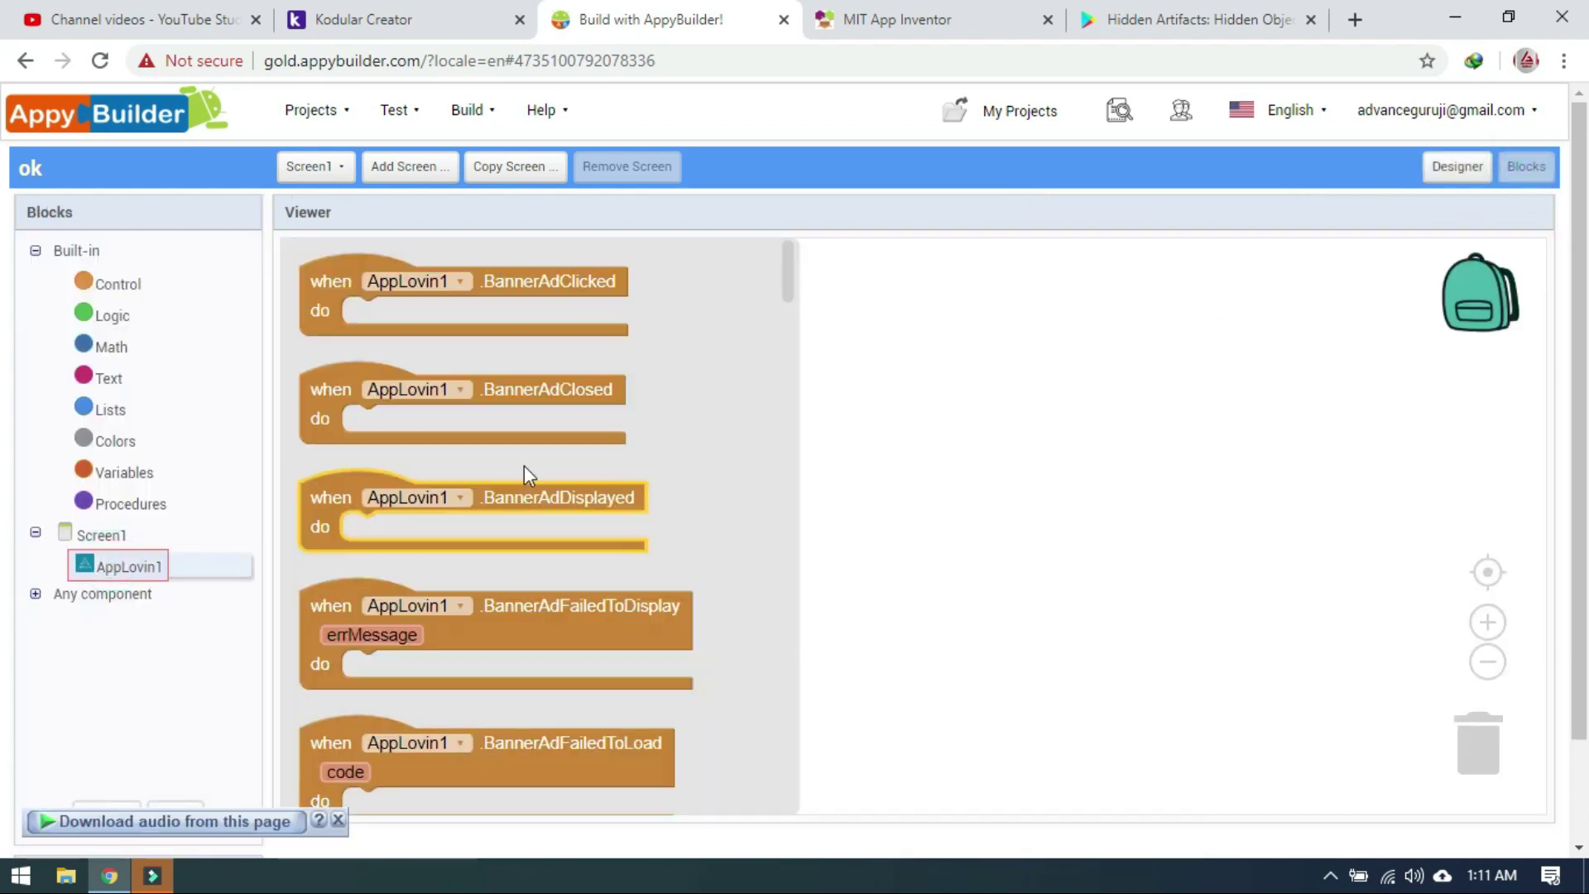
{"action": "scroll", "coordinate": [588, 425], "scroll_direction": "down", "scroll_amount": 15}
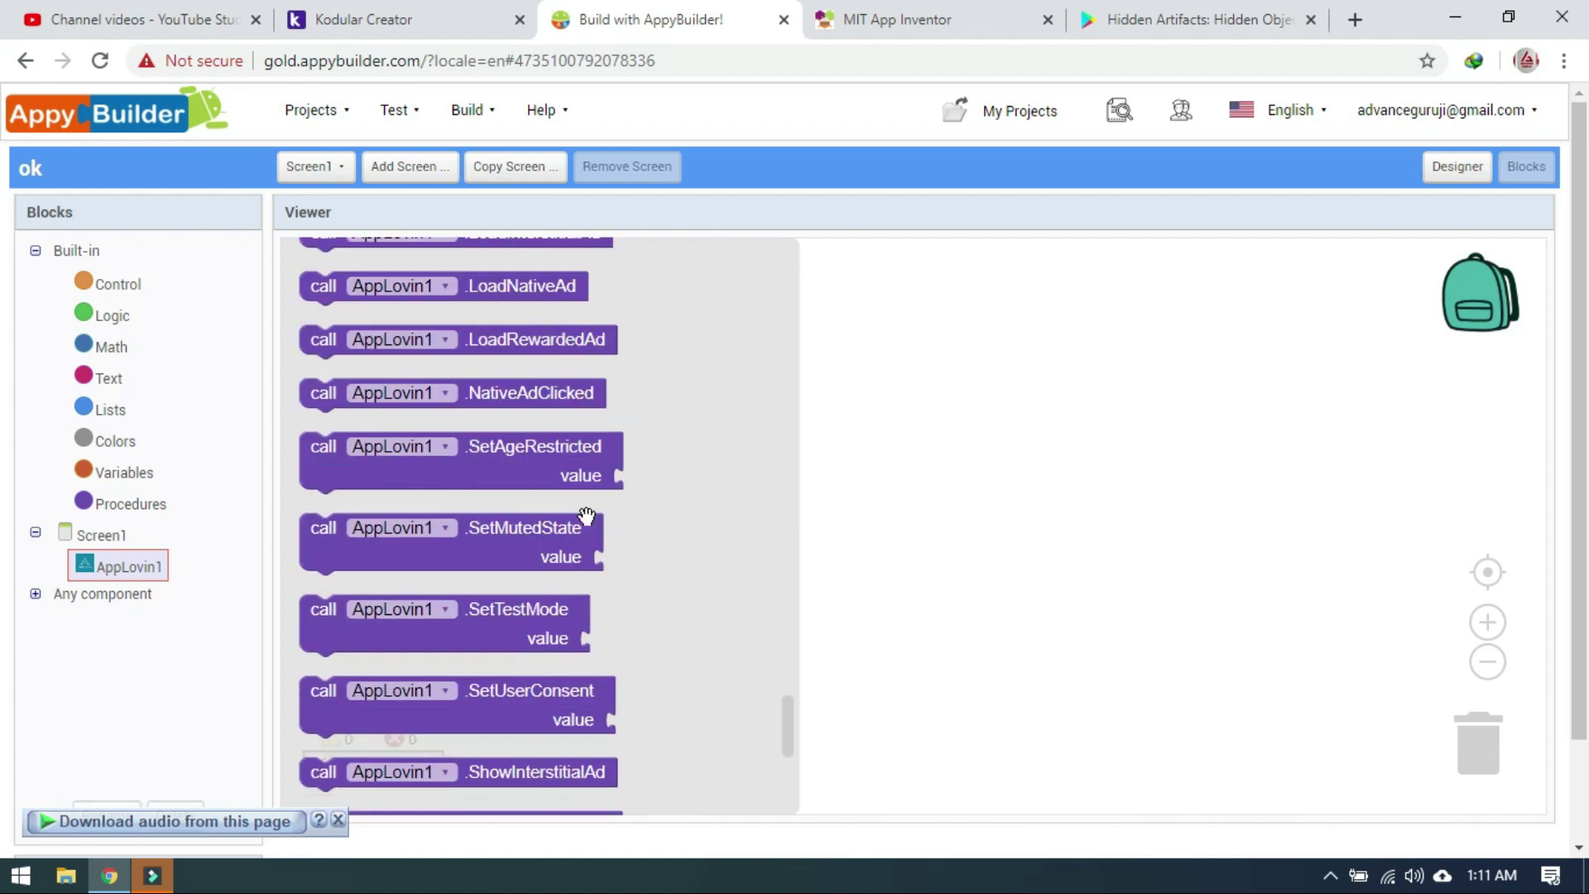
{"action": "scroll", "coordinate": [479, 310], "scroll_direction": "up", "scroll_amount": 15}
{"action": "left_click", "coordinate": [447, 300]}
Step: Switch to the Kodular project and add an AppLovin Interstitial component to Screen1
{"action": "left_click", "coordinate": [430, 20]}
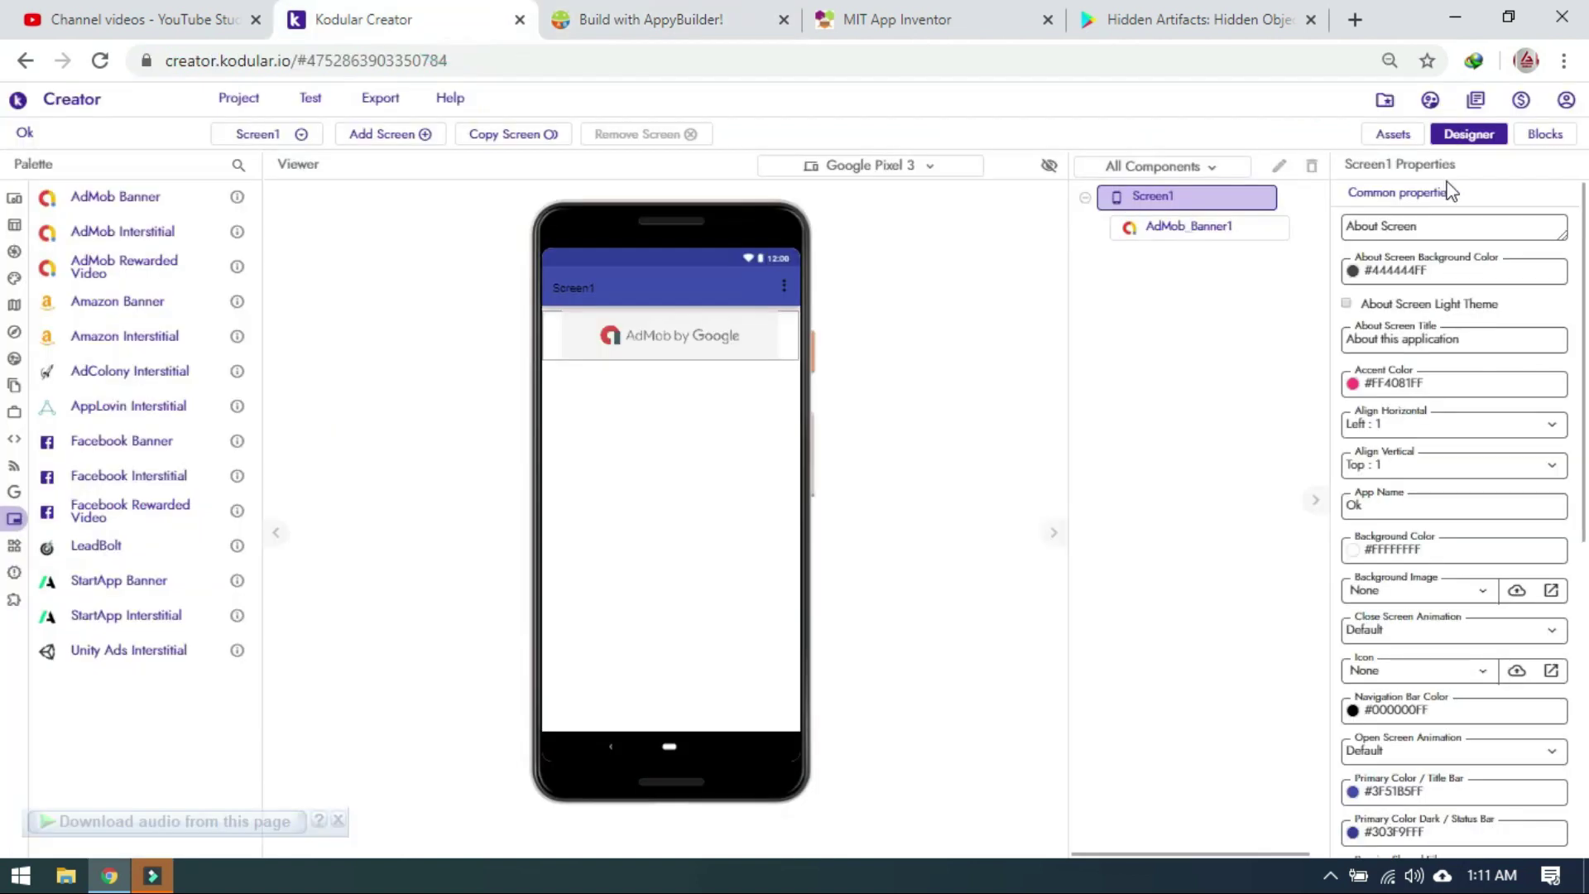
{"action": "left_click", "coordinate": [1523, 136]}
{"action": "left_click", "coordinate": [184, 532]}
{"action": "left_click_drag", "start_coordinate": [116, 405], "coordinate": [629, 418]}
Step: Examine AppLovin_Interstitial1's blocks in Kodular and compare them with AppLovin1's blocks in AppyBuilder
{"action": "left_click", "coordinate": [1526, 141]}
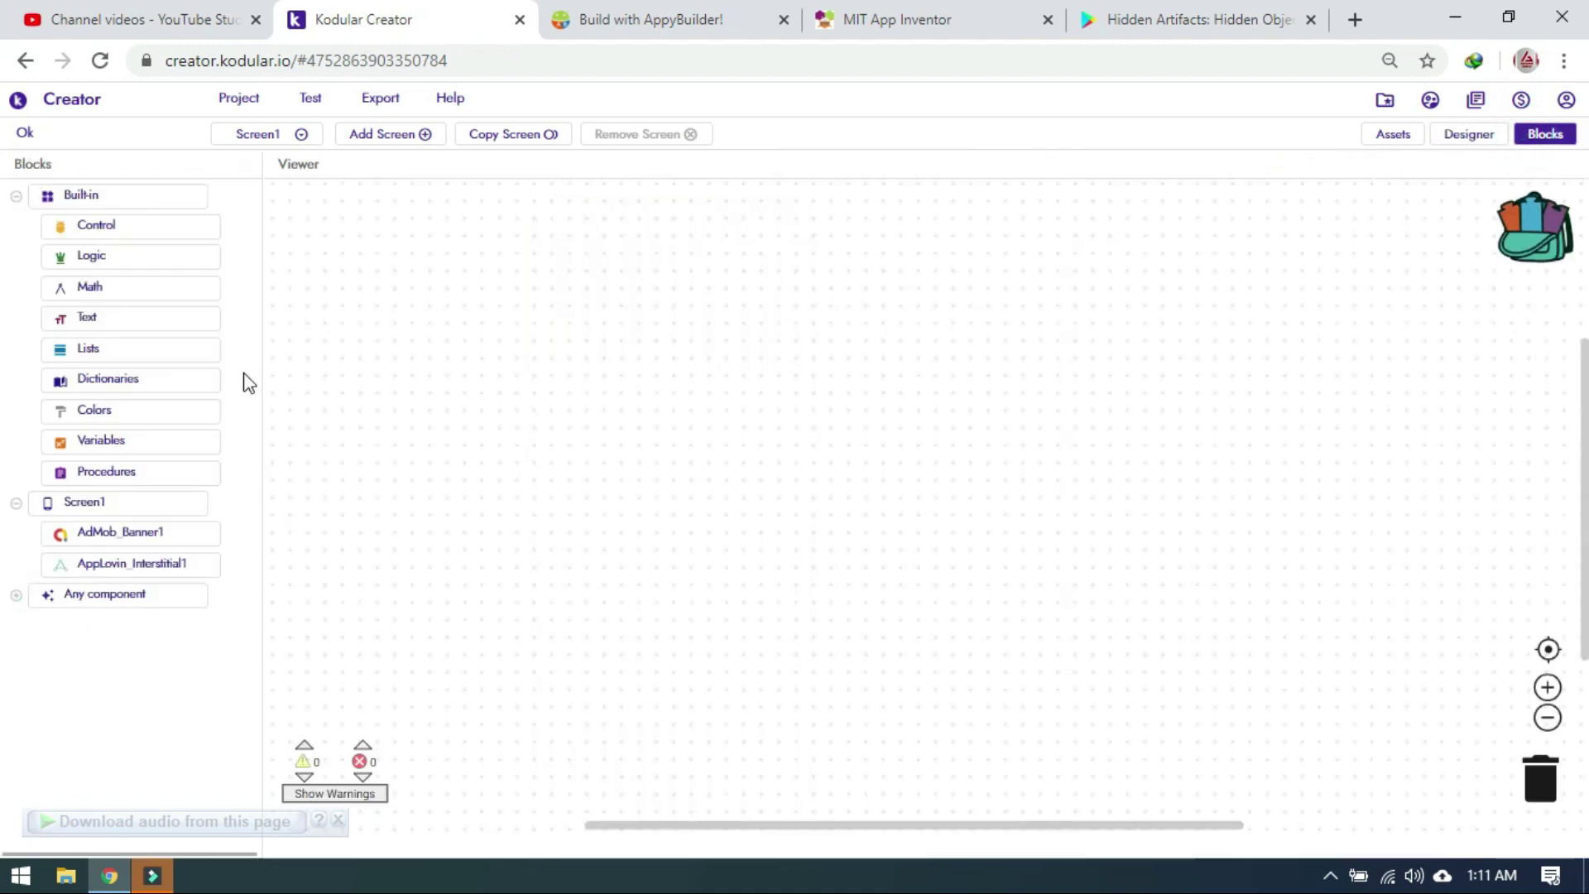
{"action": "left_click", "coordinate": [116, 566]}
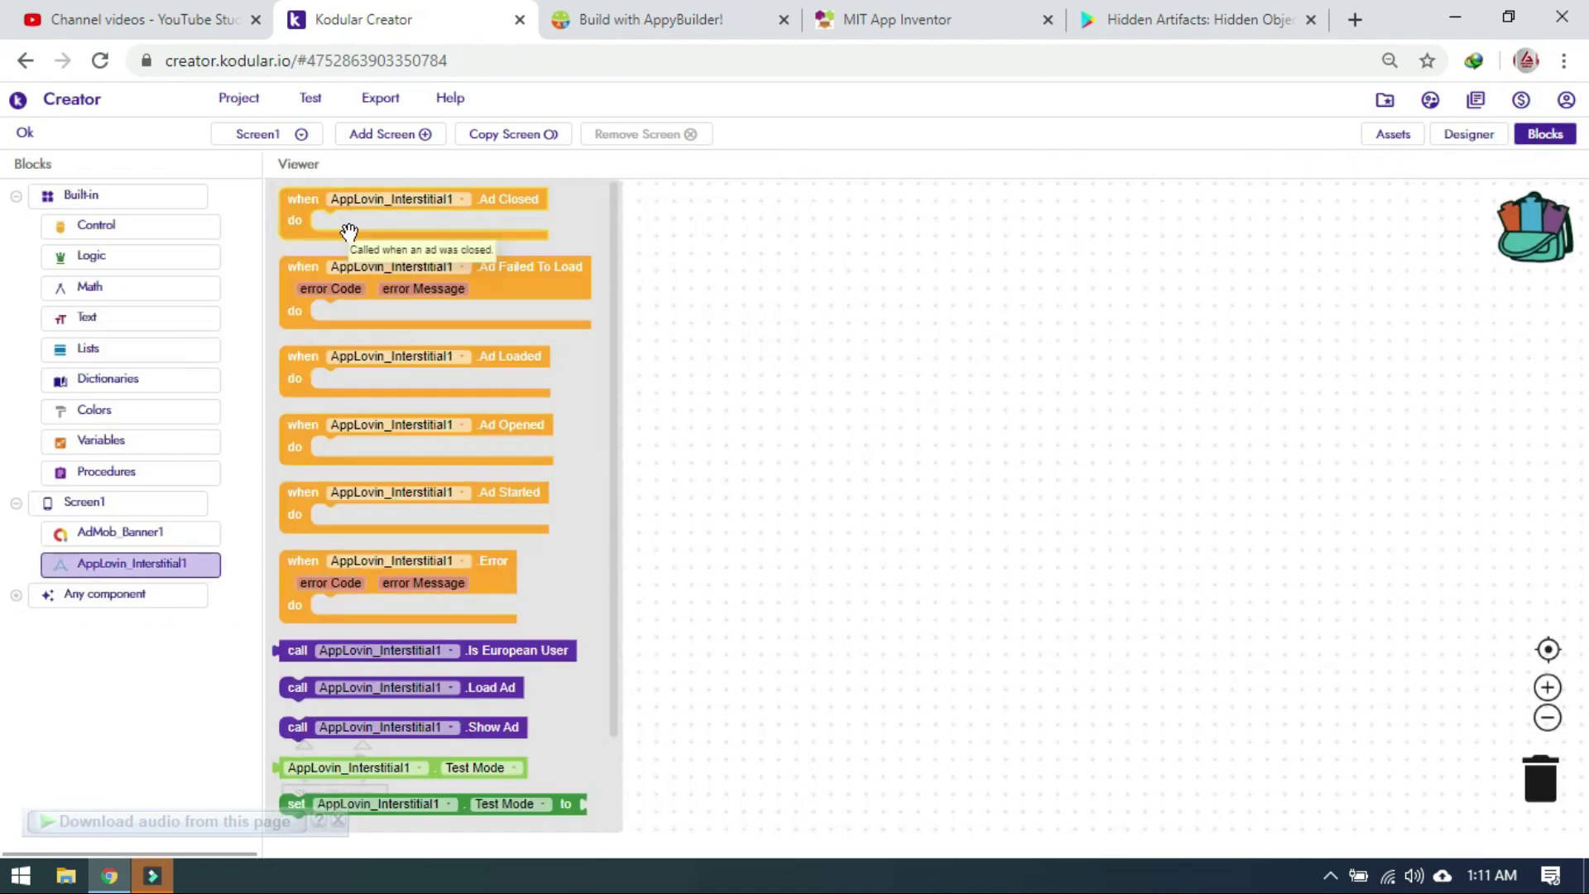
{"action": "left_click", "coordinate": [699, 16]}
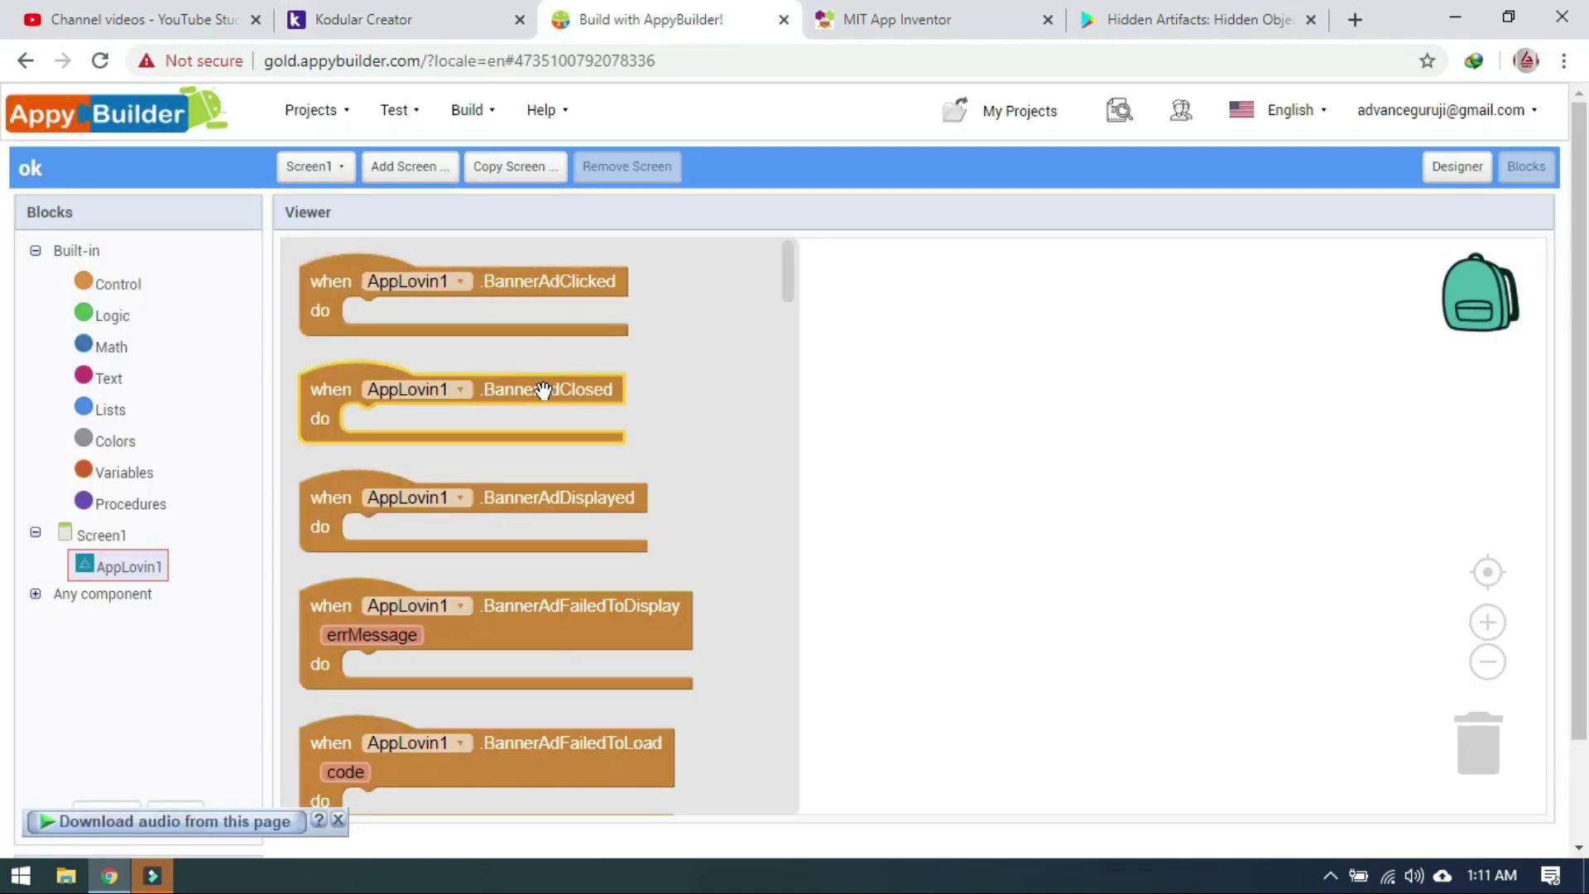
Step: Switch to MIT App Inventor and review the blocks of the AppLovin2 component
{"action": "left_click", "coordinate": [864, 18]}
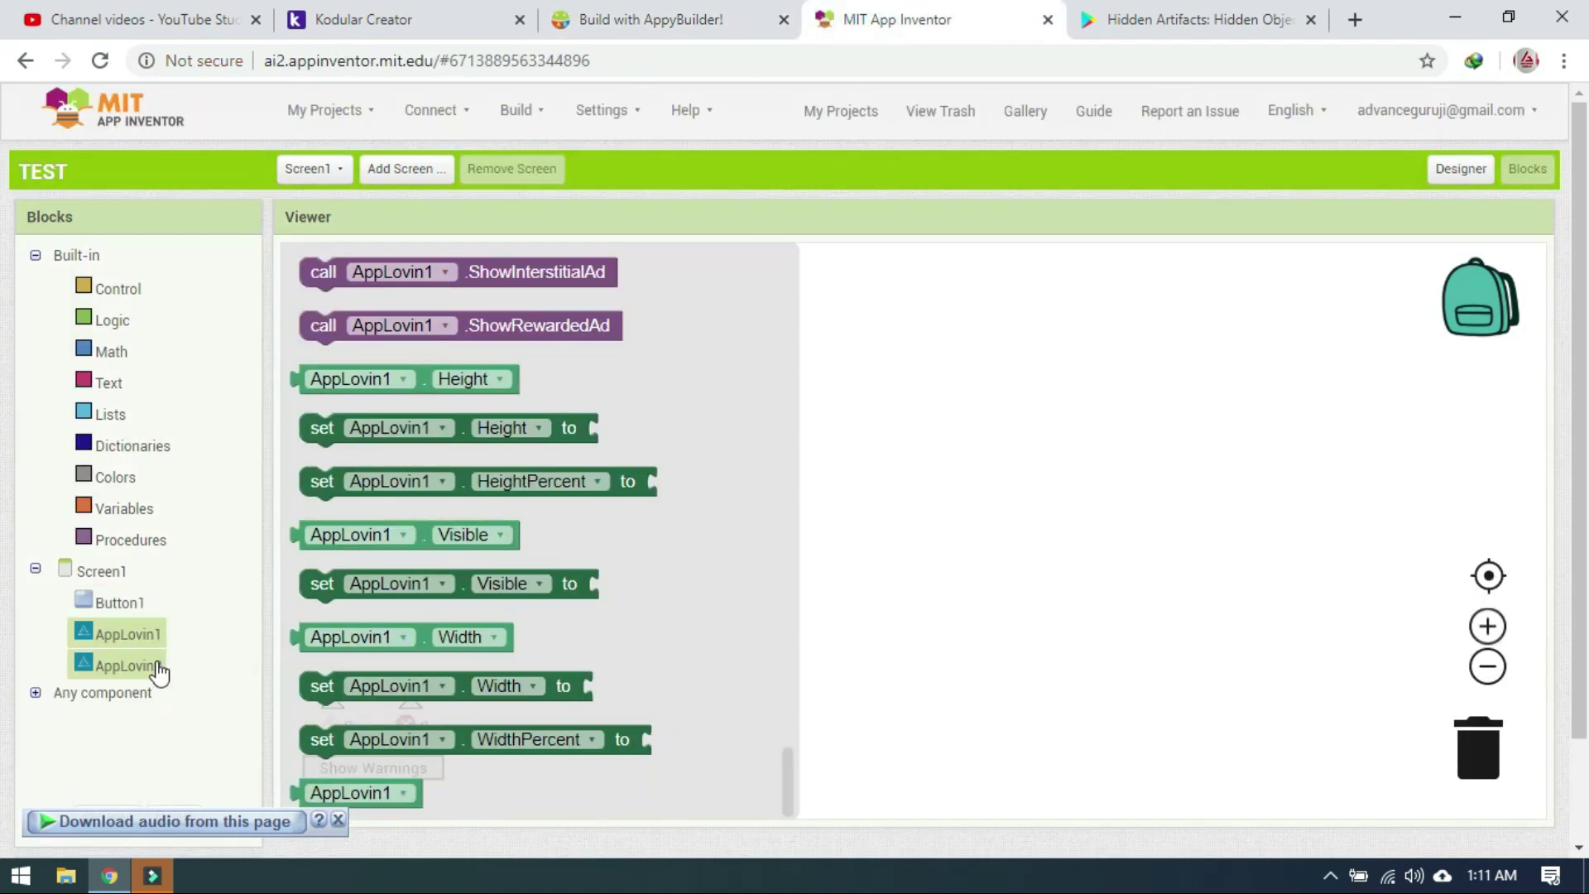
{"action": "left_click", "coordinate": [153, 662]}
{"action": "scroll", "coordinate": [389, 498], "scroll_direction": "up", "scroll_amount": 10}
{"action": "scroll", "coordinate": [387, 497], "scroll_direction": "up", "scroll_amount": 4}
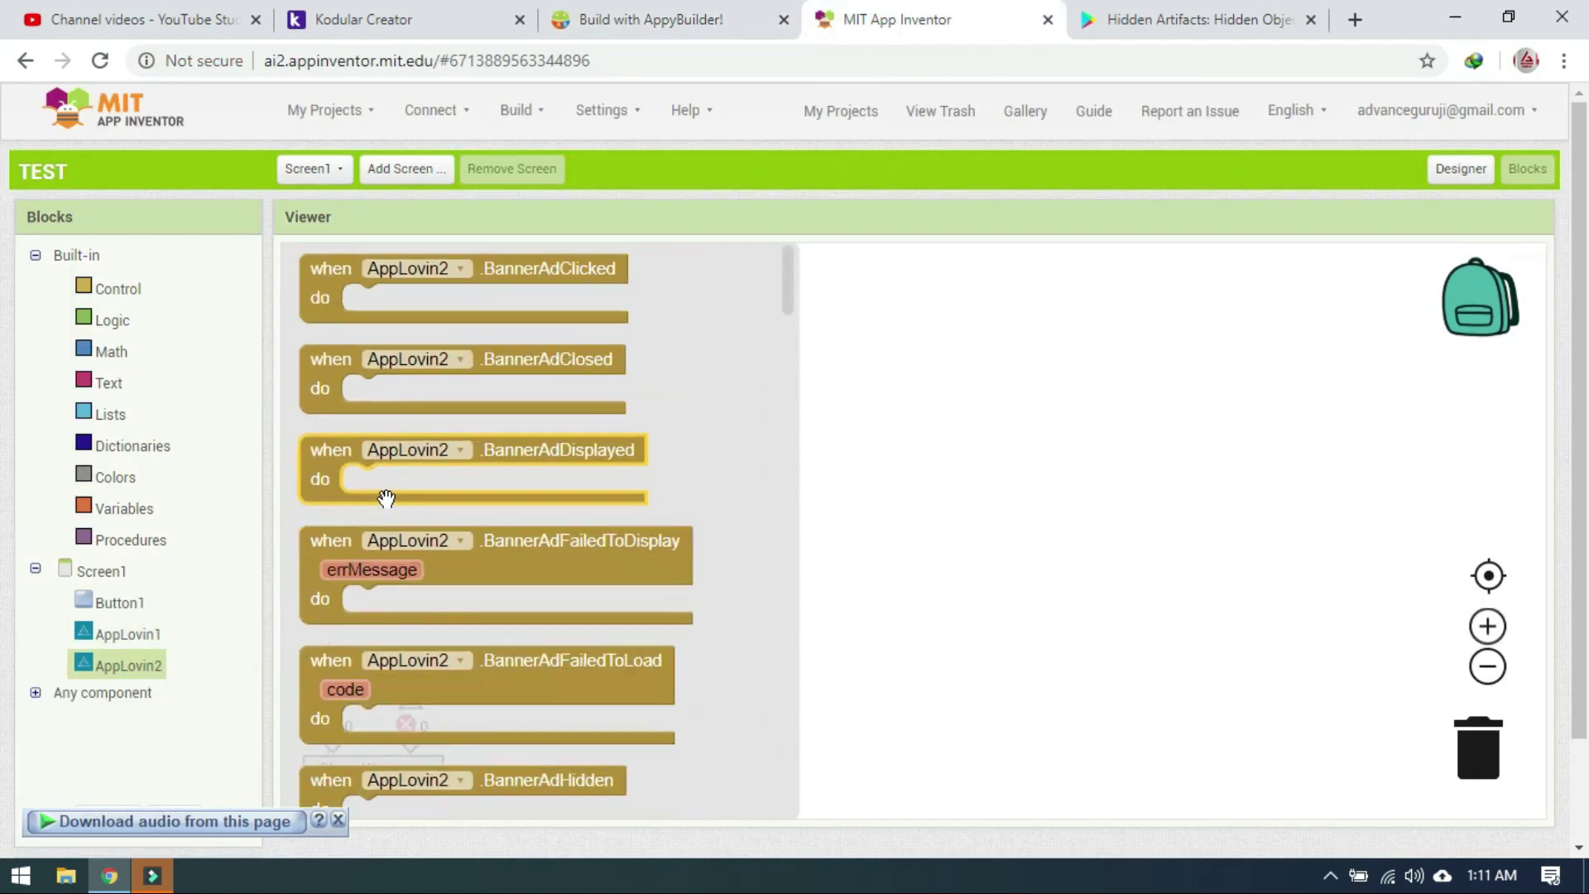
Step: Return to the Kodular project and show its Designer view
{"action": "left_click", "coordinate": [674, 19]}
{"action": "left_click", "coordinate": [418, 20]}
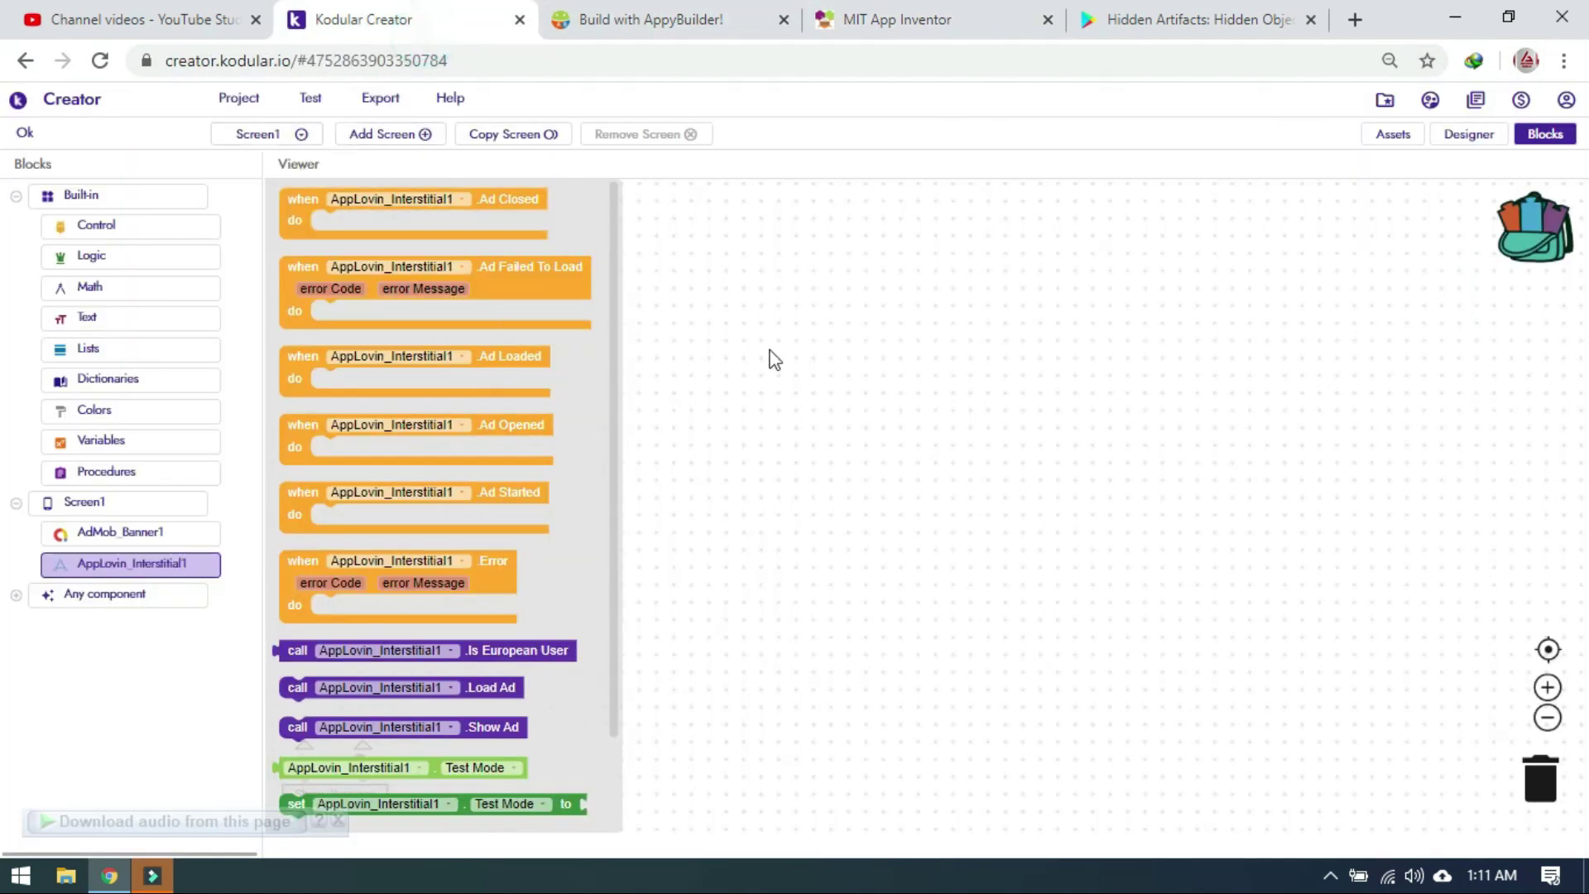
{"action": "left_click", "coordinate": [860, 316]}
{"action": "left_click", "coordinate": [1454, 139]}
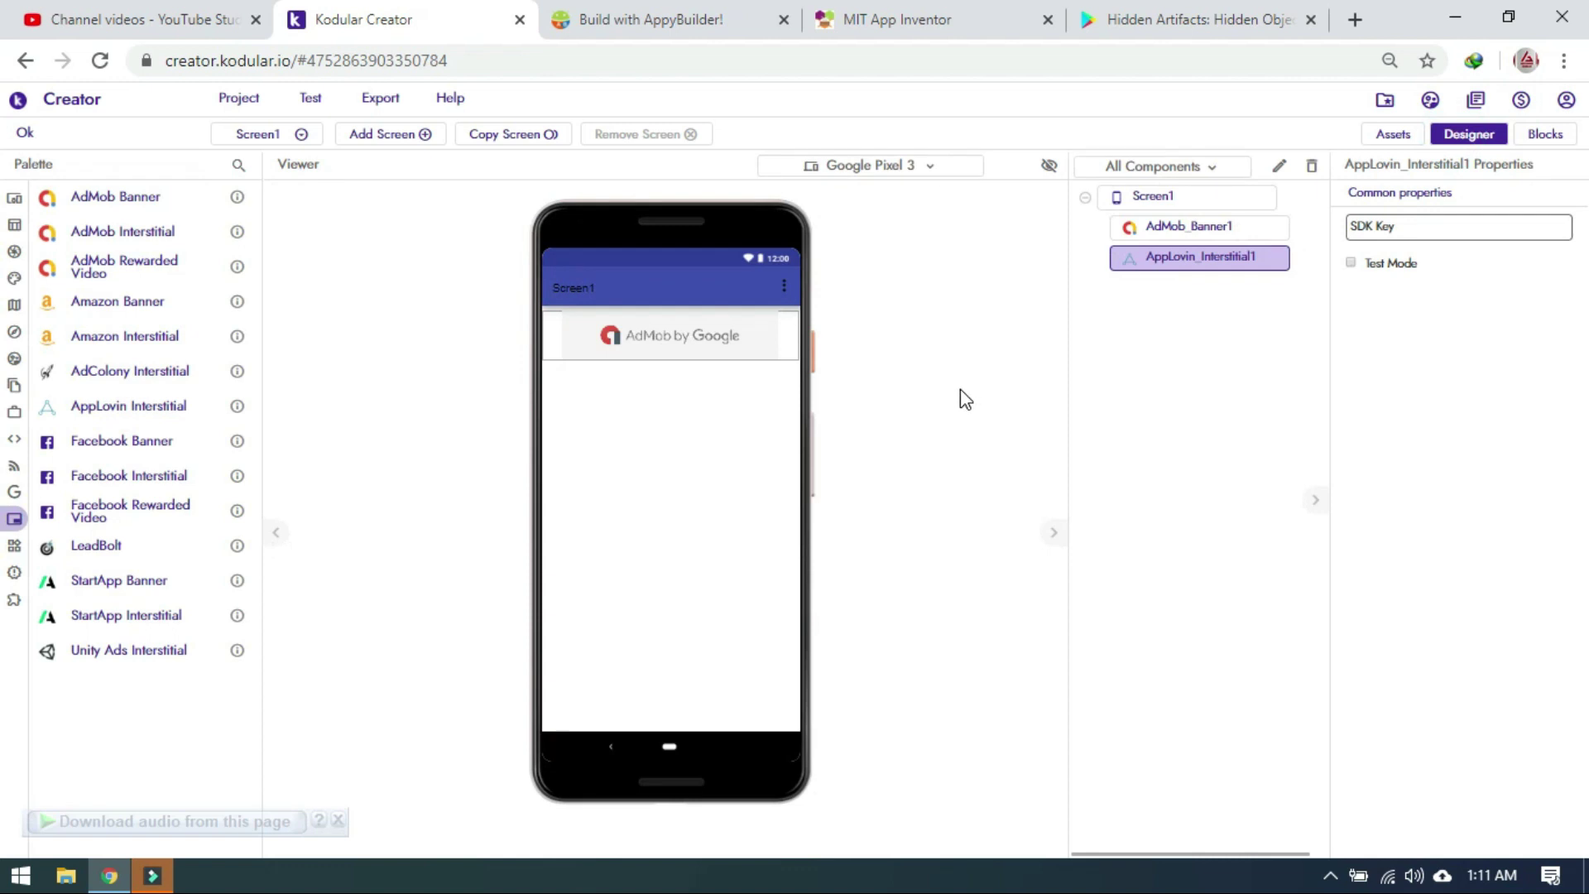
Step: Compare the AppyBuilder, MIT App Inventor and Kodular projects once more, finishing on MIT App Inventor
{"action": "left_click", "coordinate": [596, 14]}
{"action": "left_click", "coordinate": [959, 15]}
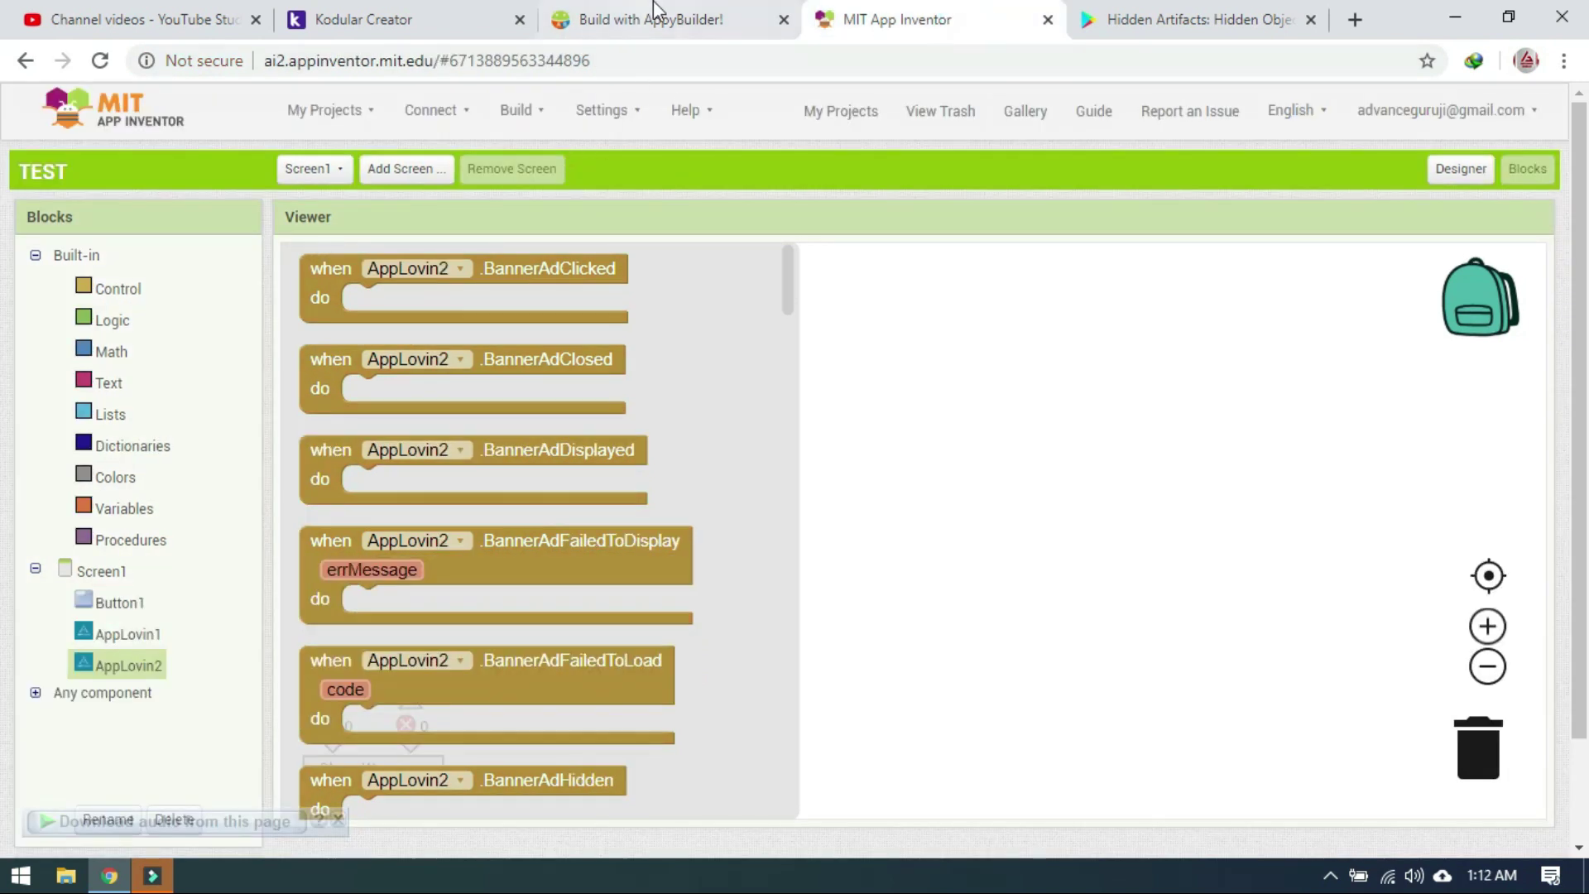
{"action": "left_click", "coordinate": [347, 18]}
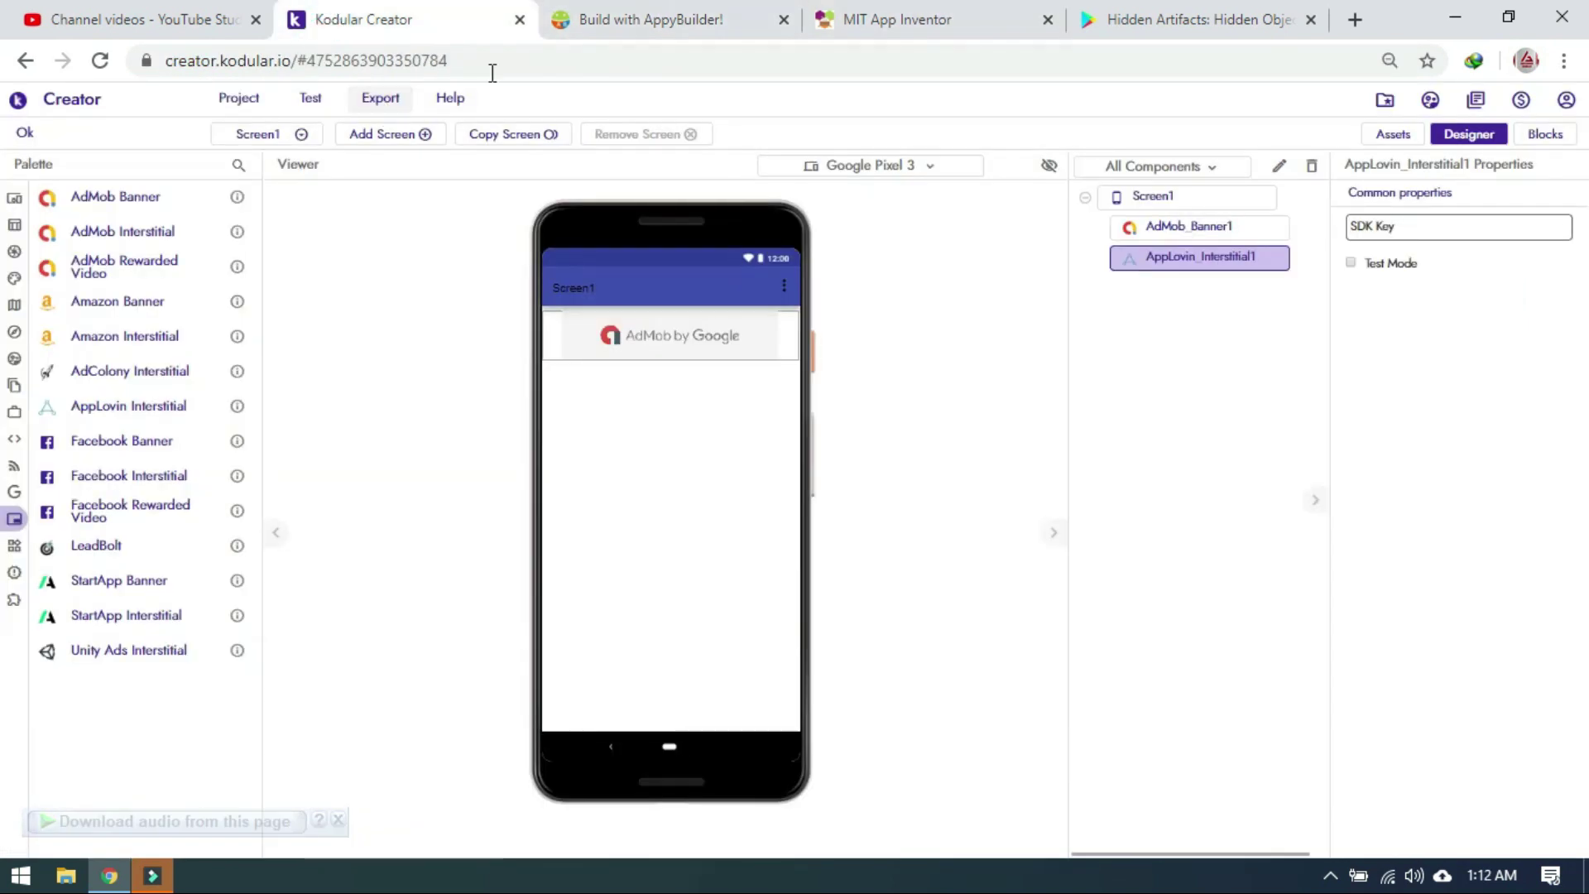
{"action": "left_click", "coordinate": [637, 18]}
{"action": "left_click", "coordinate": [926, 12]}
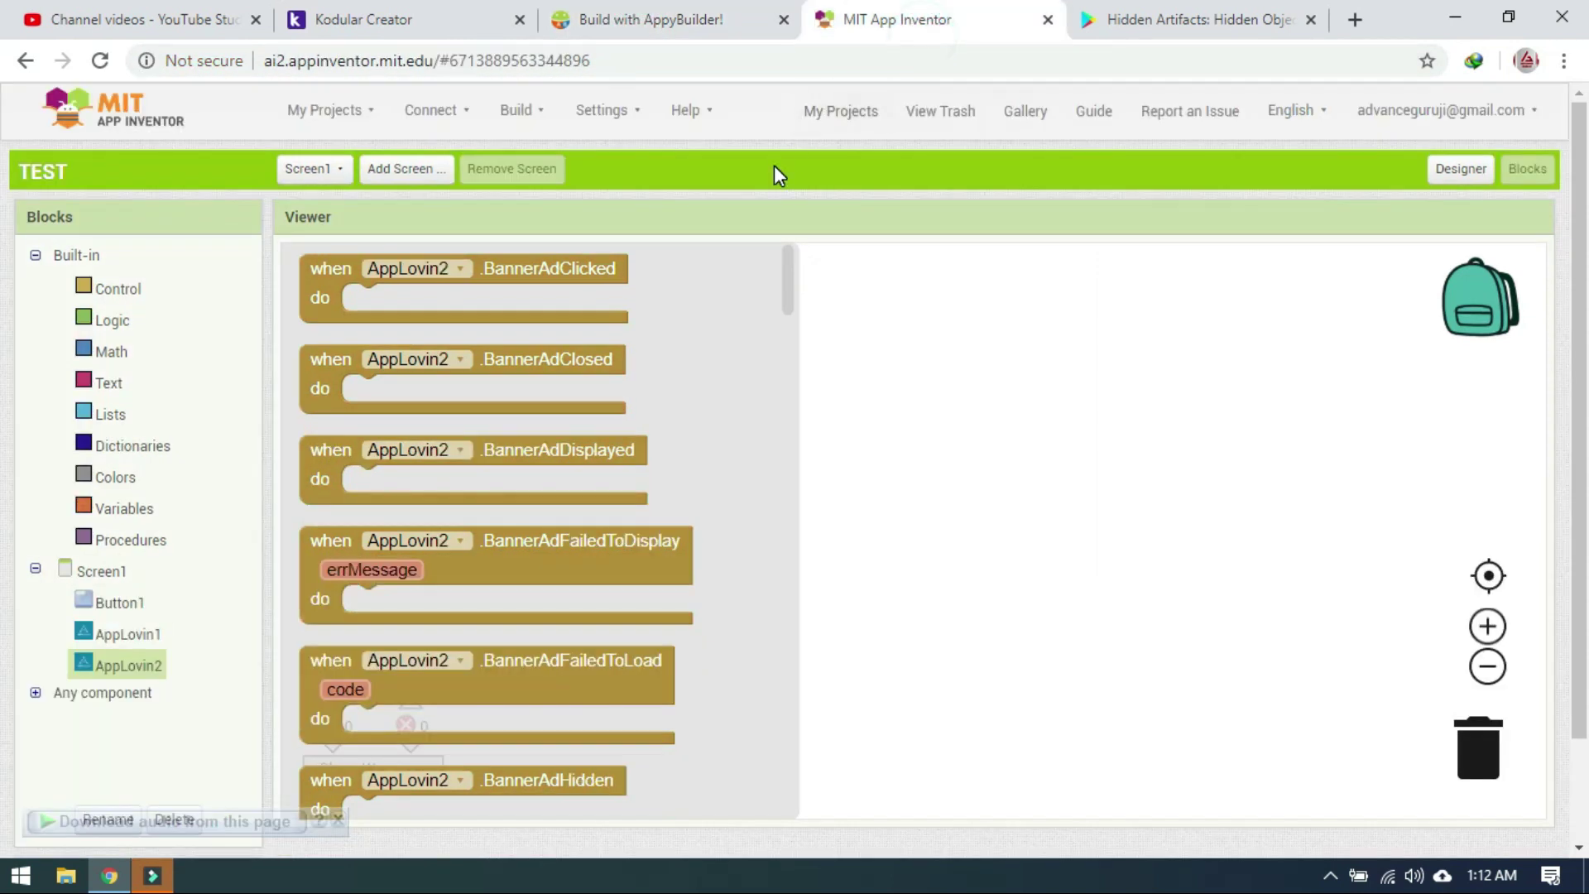
Step: Switch through the AppyBuilder project to Kodular and show its Extension component category
{"action": "left_click", "coordinate": [709, 23]}
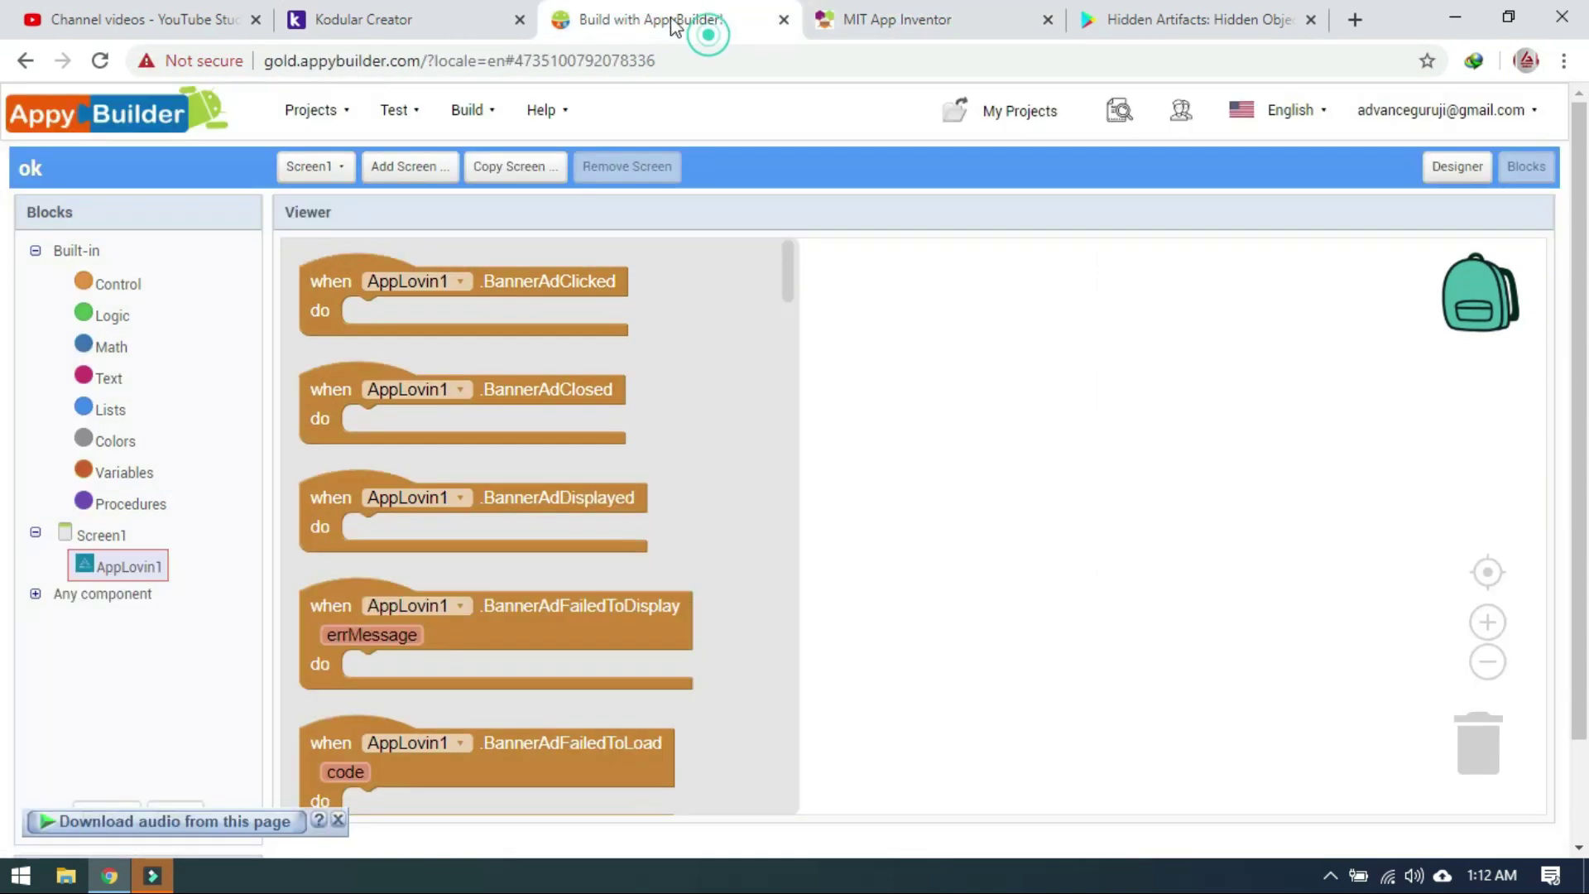
{"action": "left_click", "coordinate": [451, 20]}
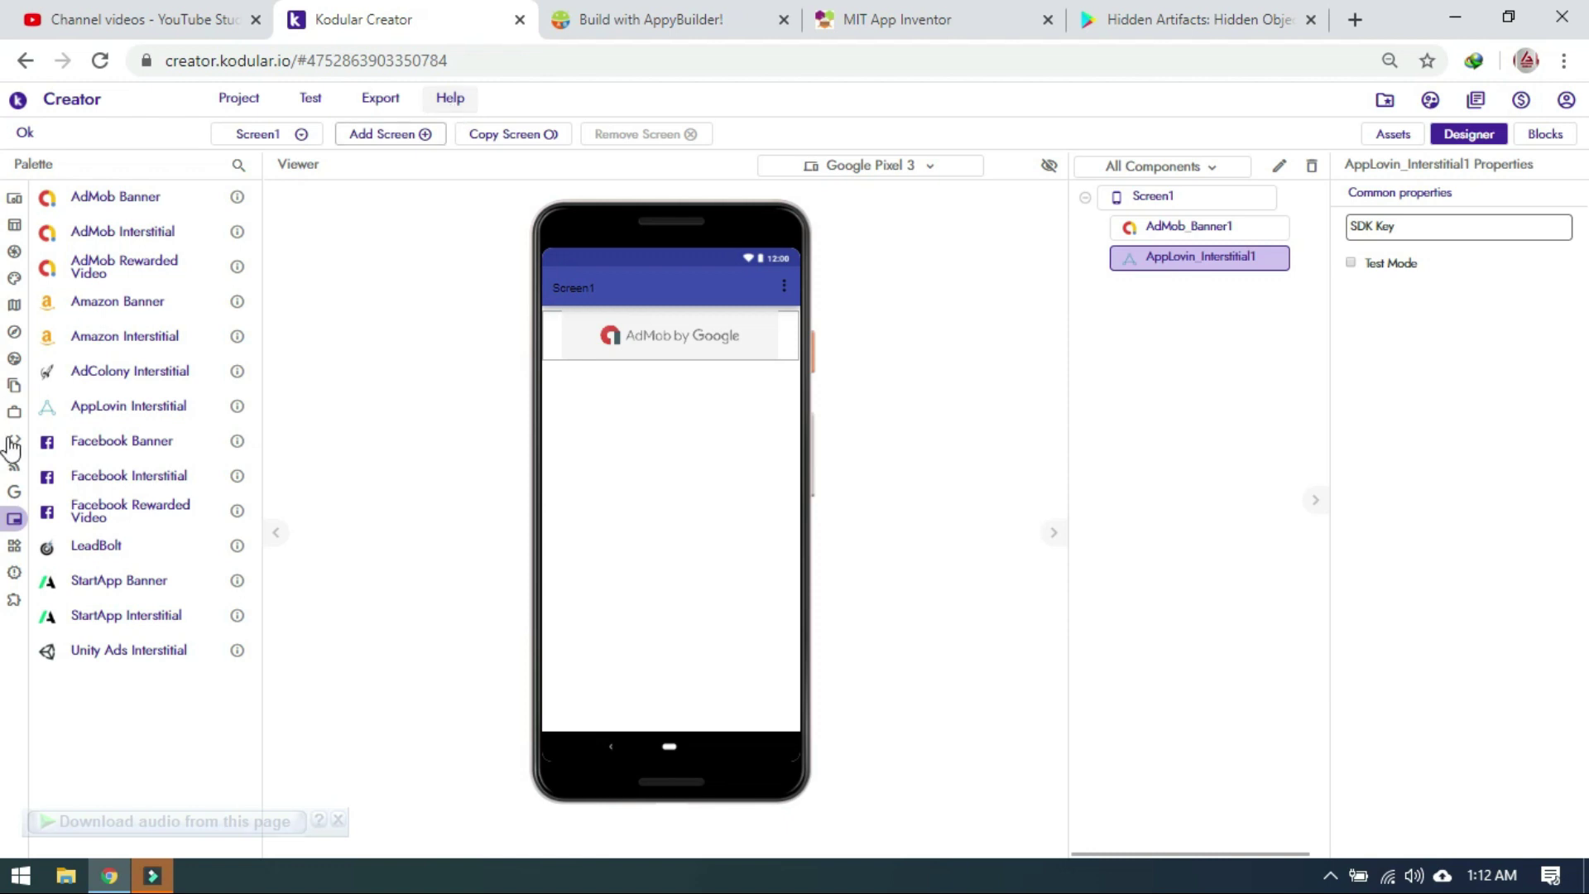
{"action": "left_click", "coordinate": [30, 653]}
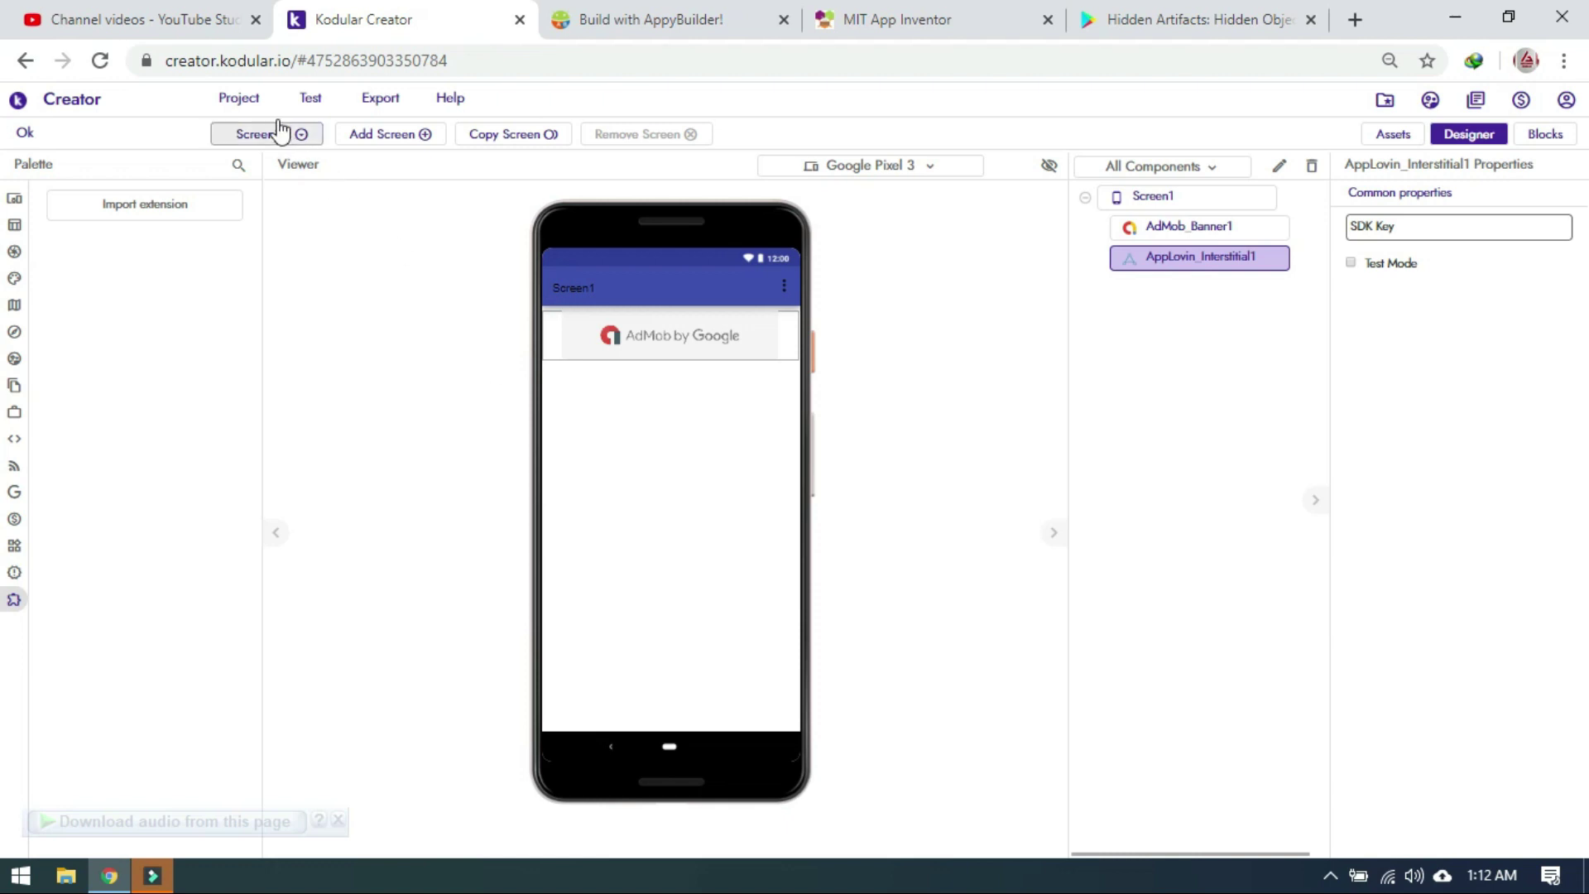
Step: Review the project management, testing and export options offered by Kodular
{"action": "left_click", "coordinate": [238, 98]}
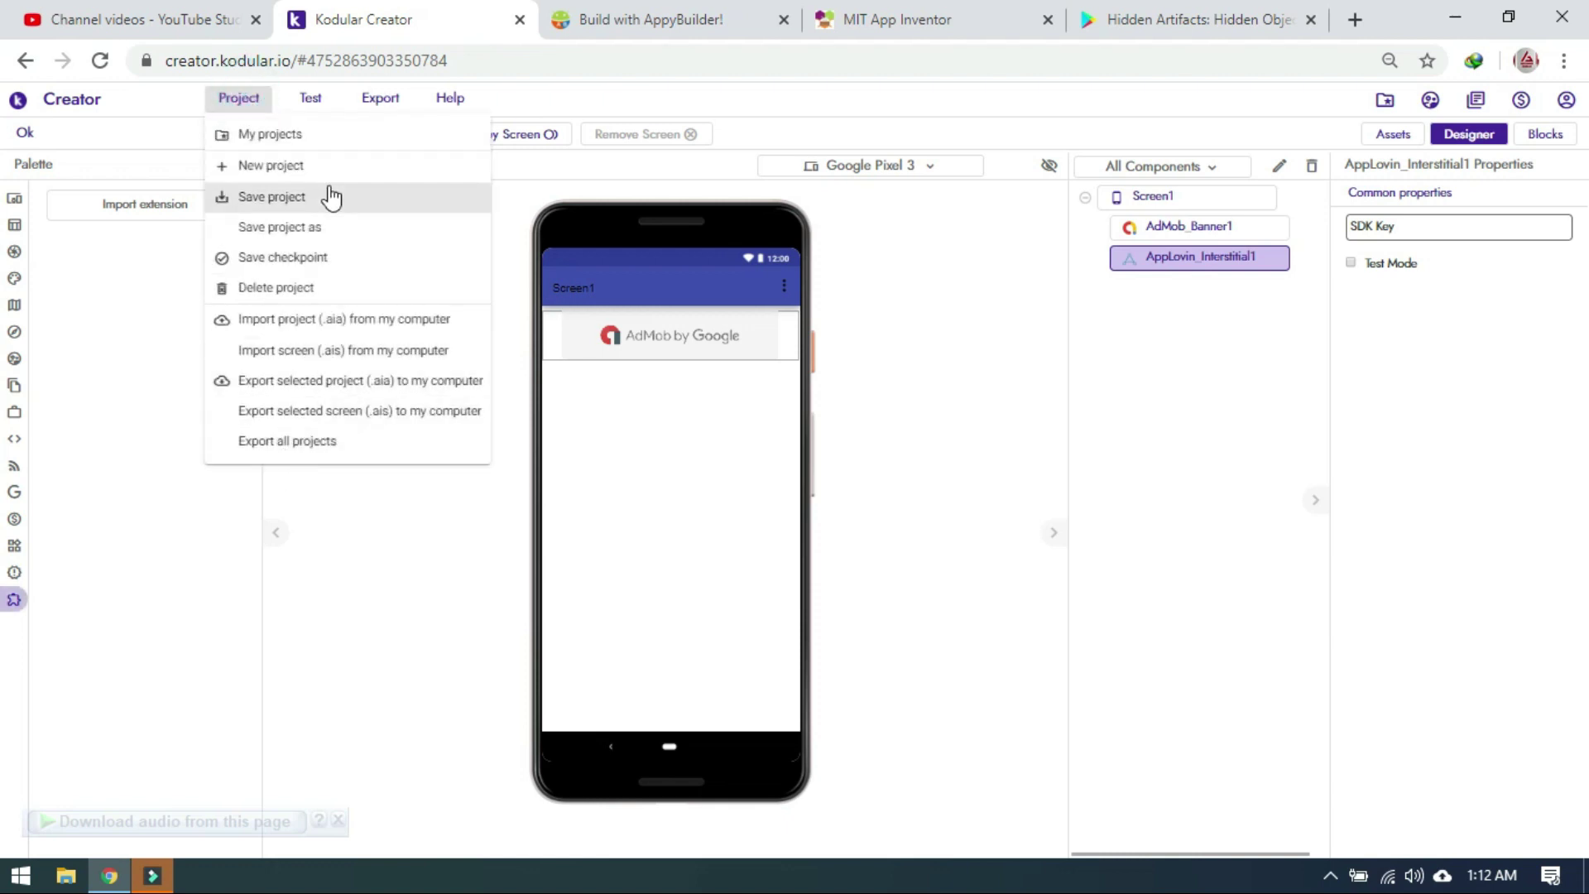
{"action": "left_click", "coordinate": [321, 99]}
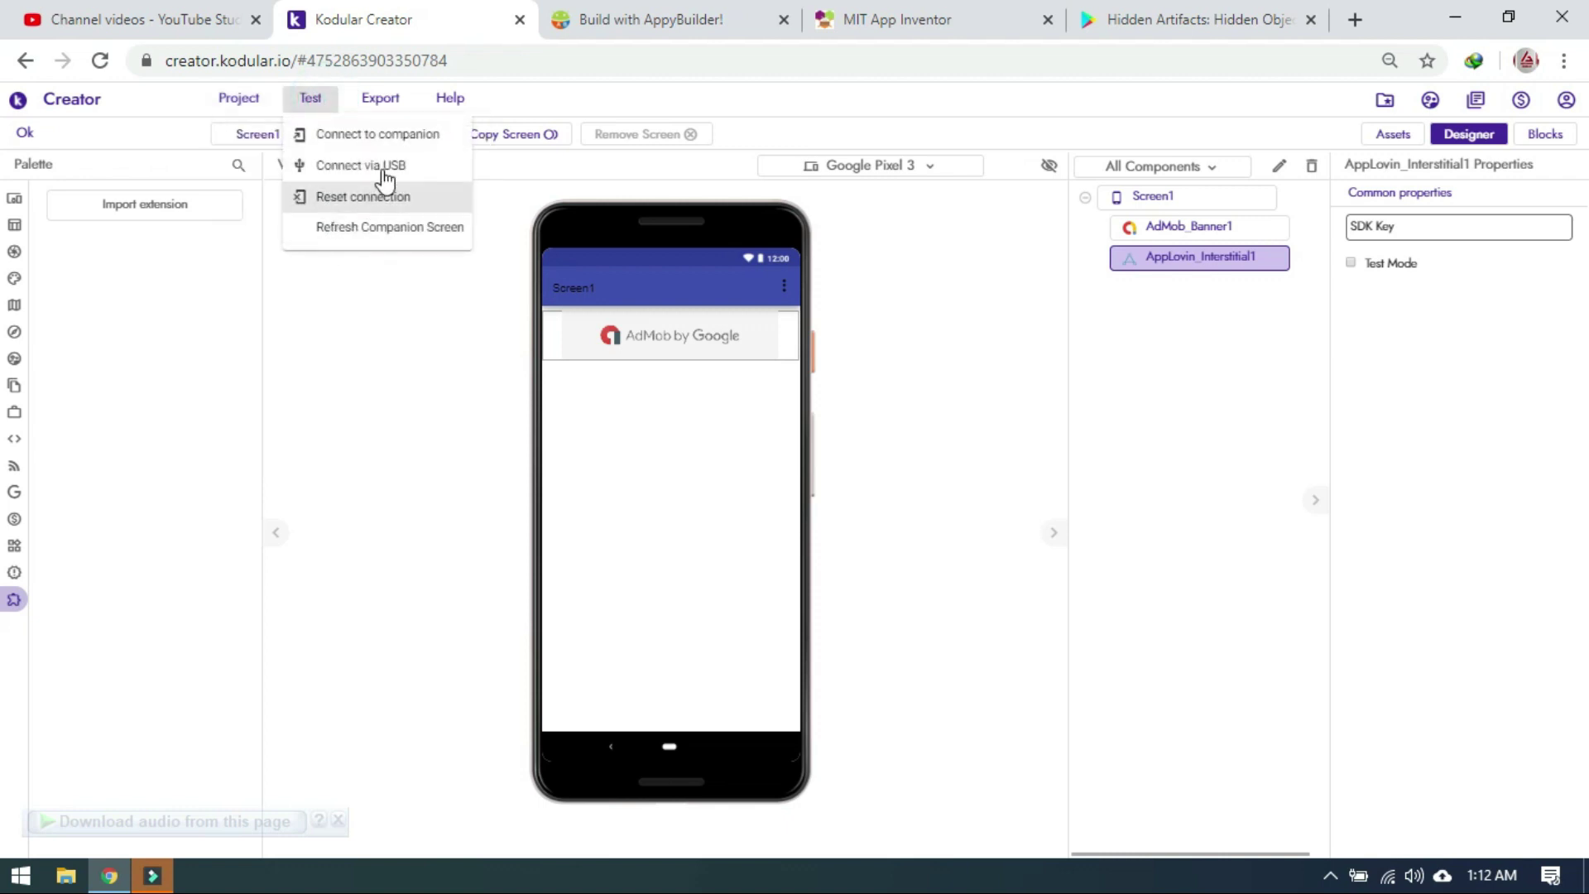
{"action": "left_click", "coordinate": [395, 106]}
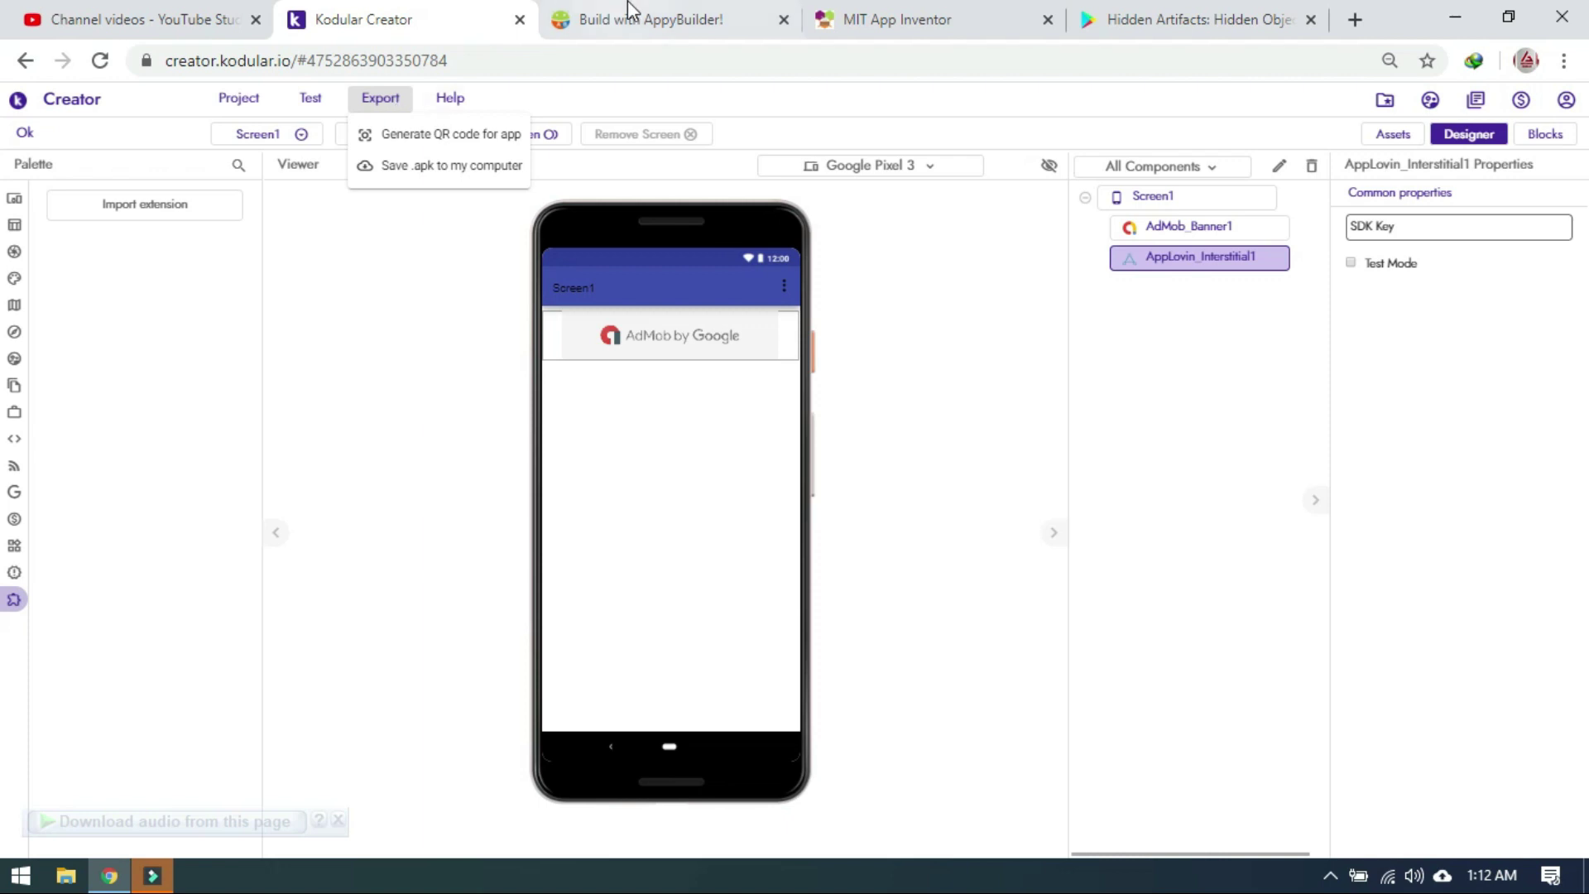
Step: Switch to AppyBuilder and review its testing and build options for comparison with Kodular
{"action": "left_click", "coordinate": [627, 10]}
{"action": "left_click", "coordinate": [414, 116]}
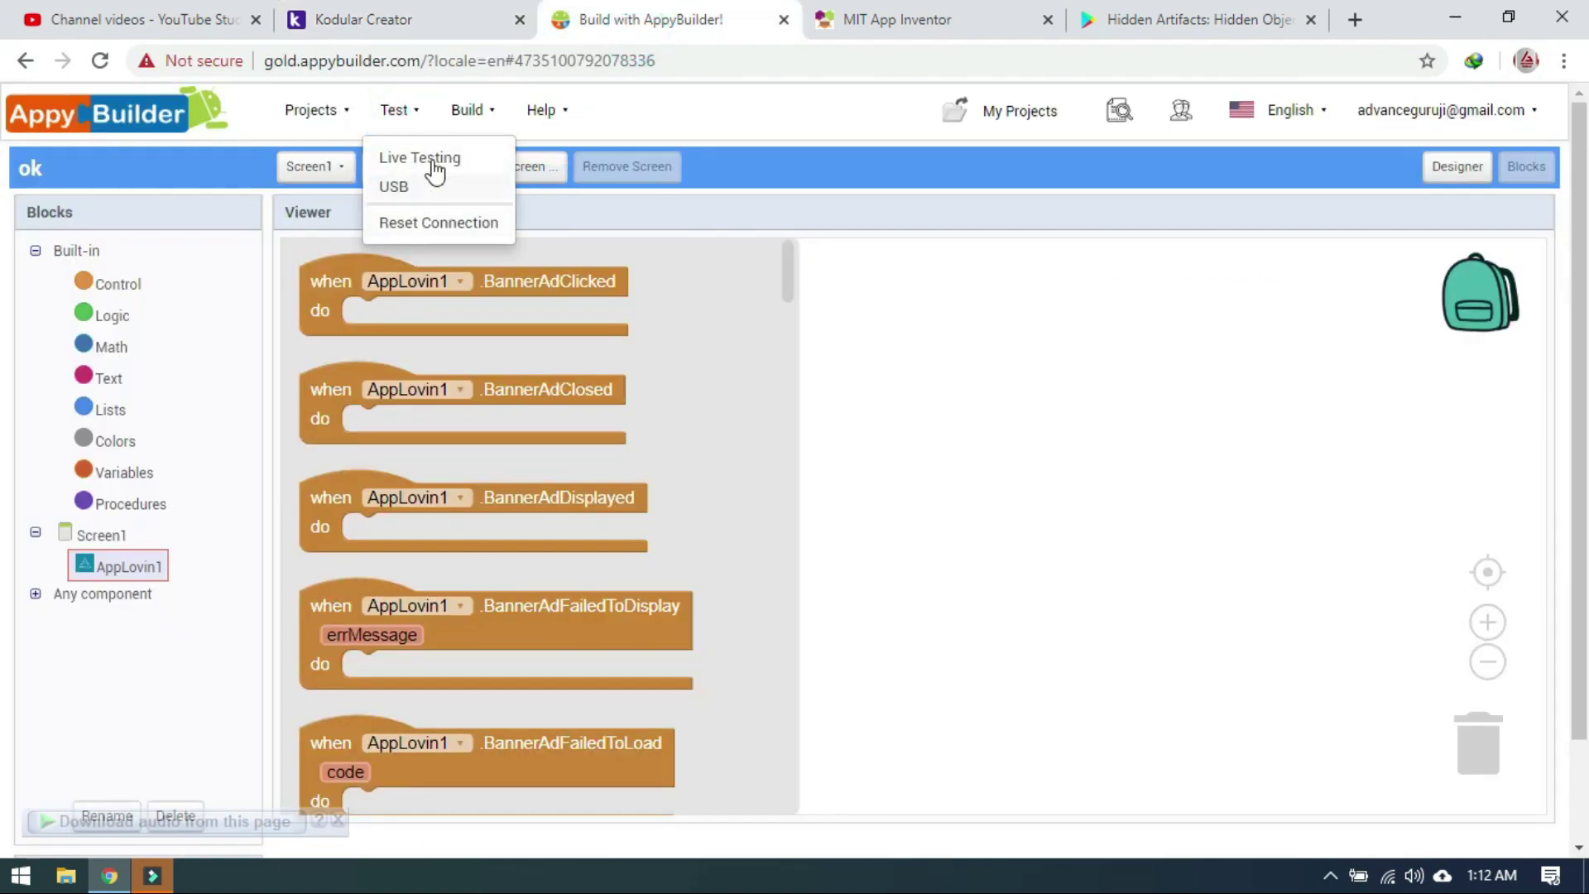
{"action": "left_click", "coordinate": [467, 110]}
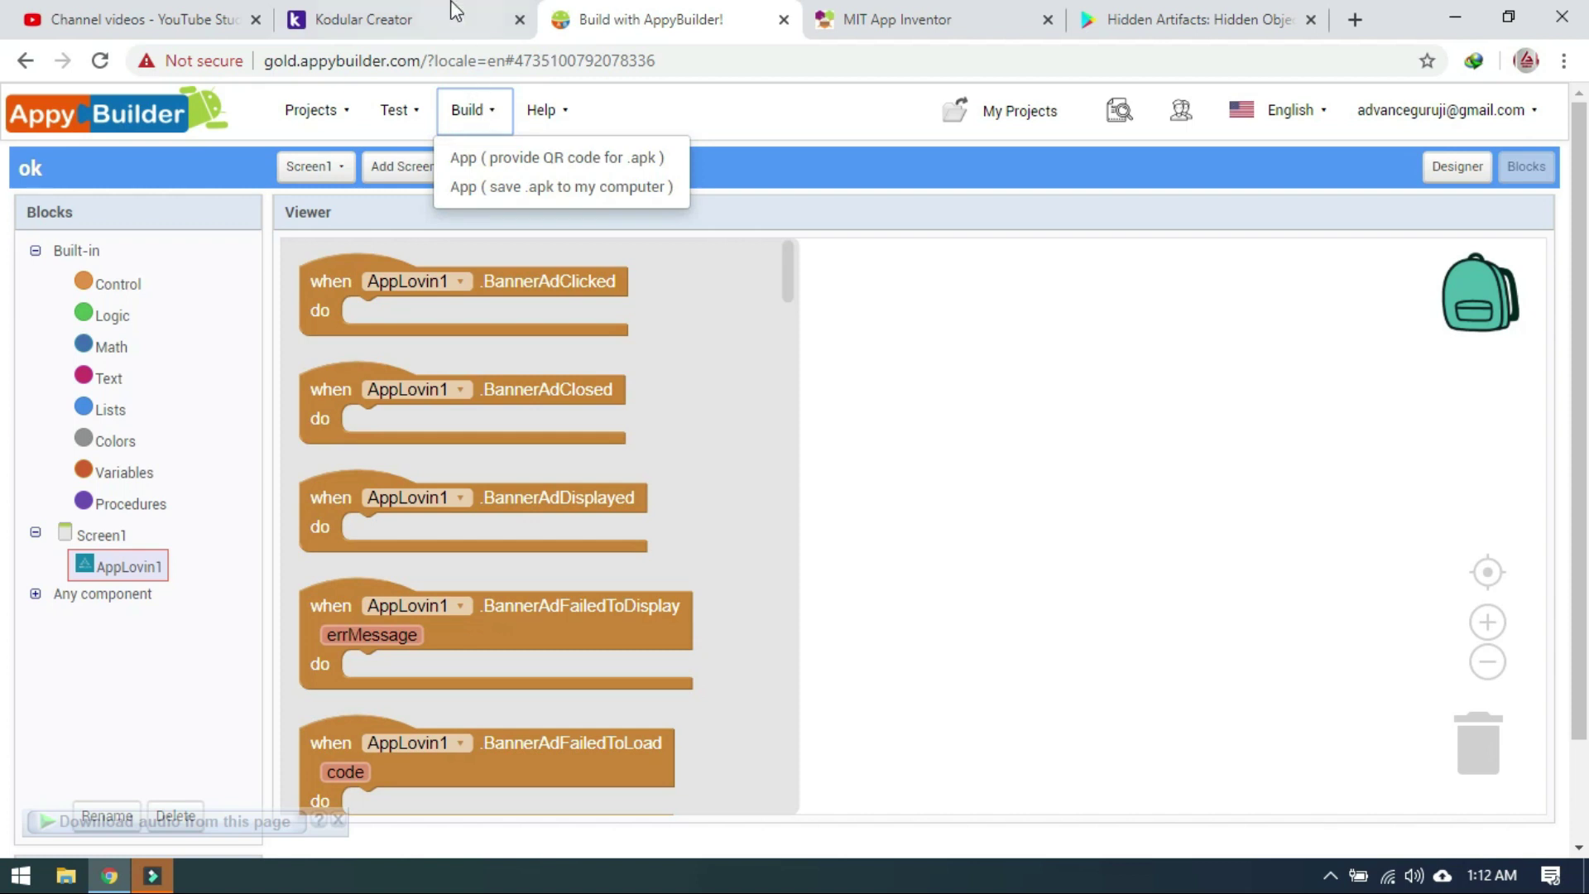
Step: Return to Kodular, show the list of all projects, and reload the page to reopen the Ok project
{"action": "left_click", "coordinate": [431, 20]}
{"action": "left_click", "coordinate": [375, 347]}
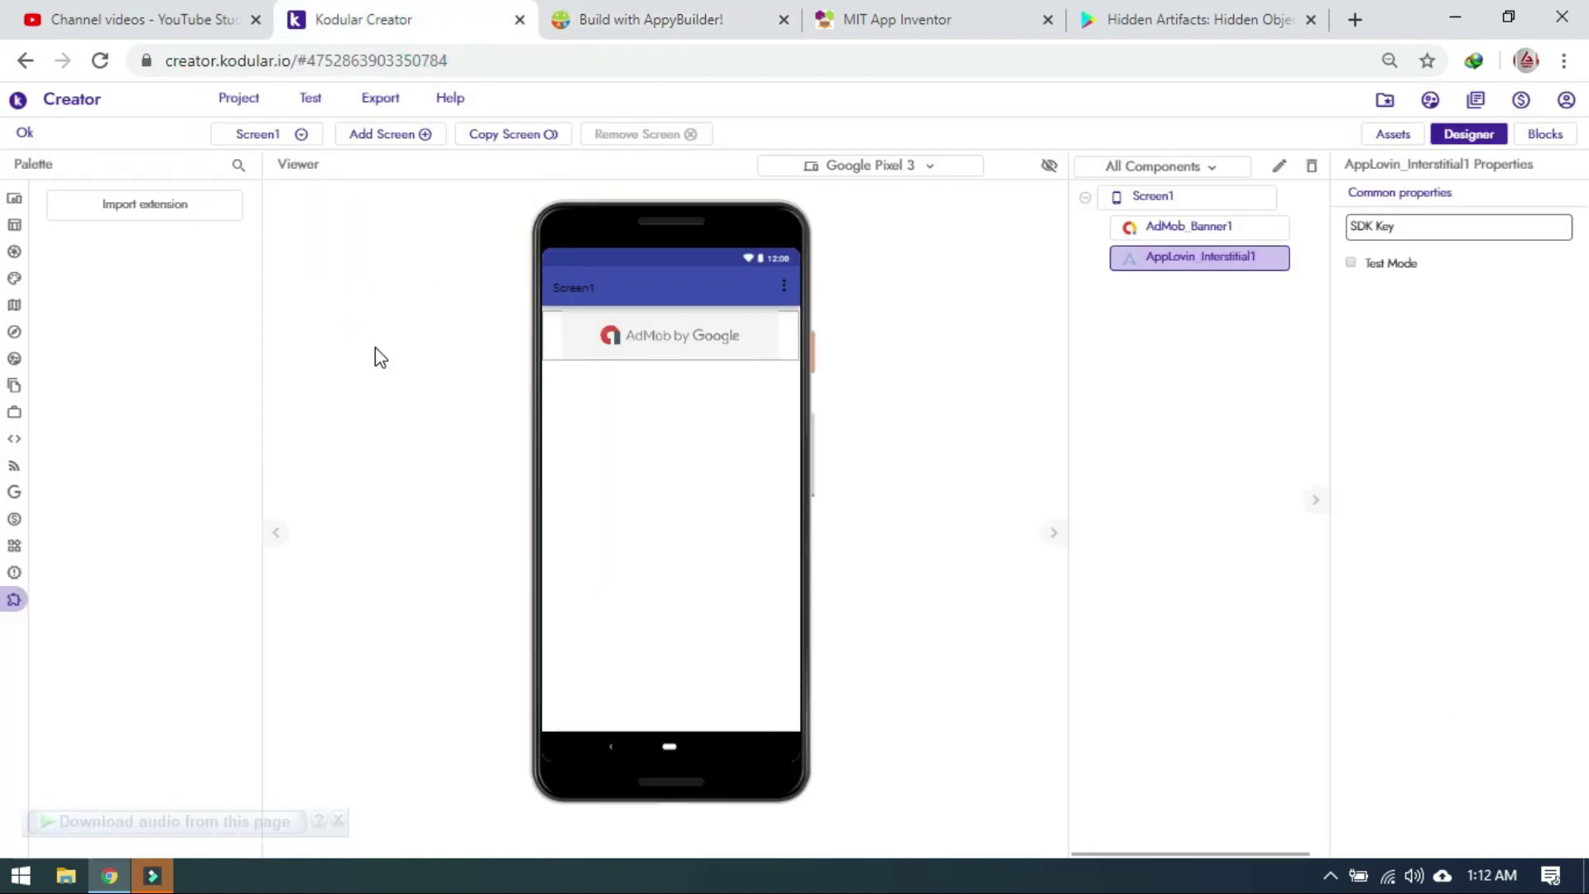
{"action": "left_click", "coordinate": [256, 106]}
{"action": "left_click", "coordinate": [240, 139]}
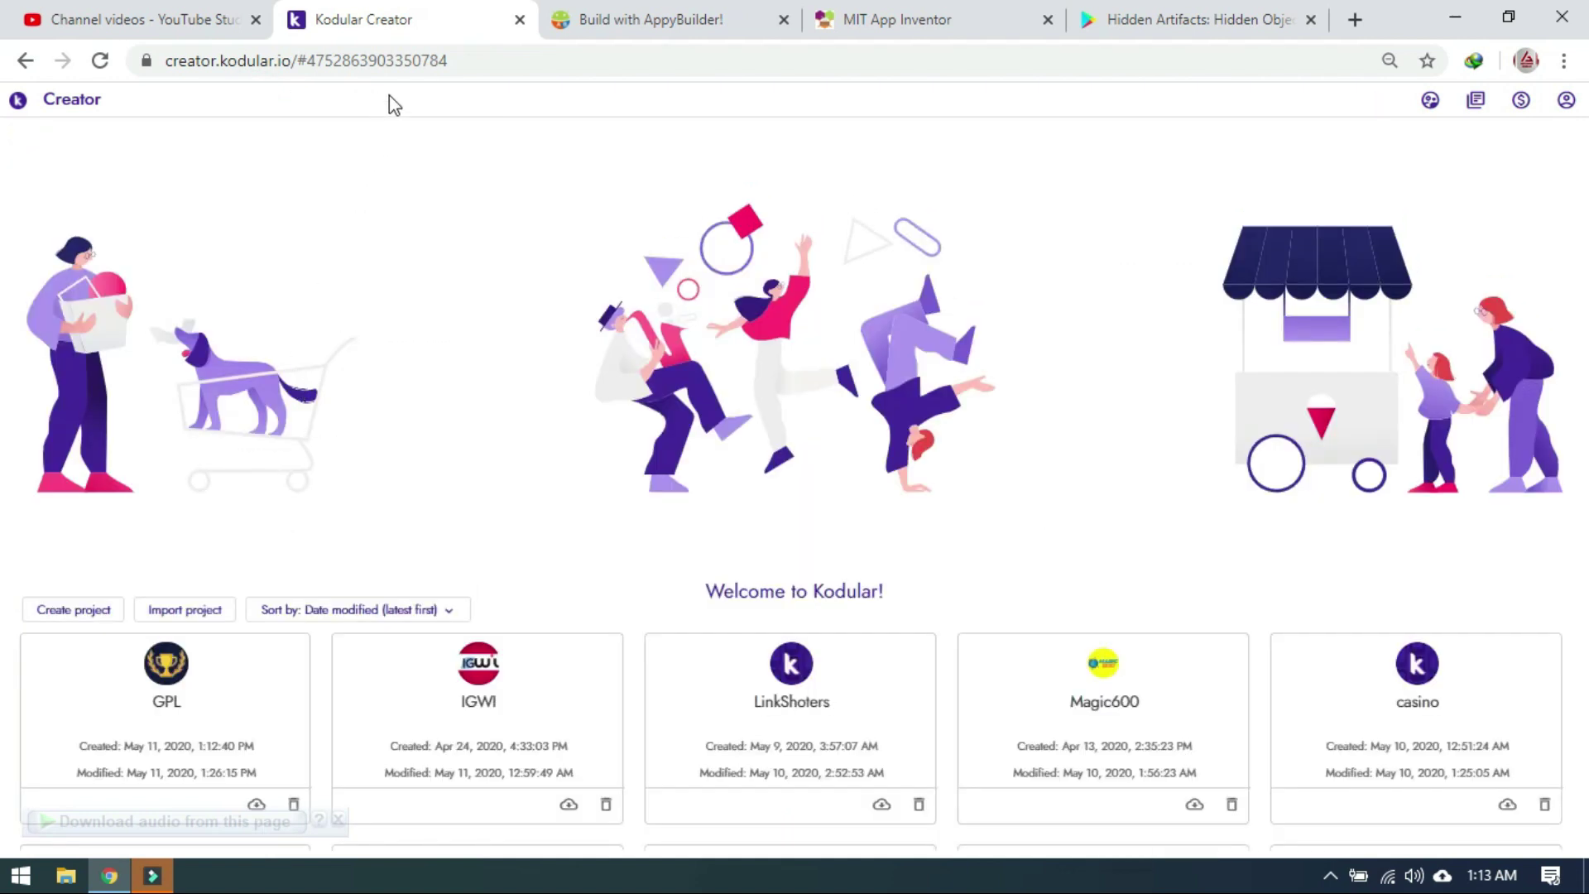
{"action": "left_click", "coordinate": [100, 60]}
Step: Revisit the AppyBuilder project, then show the Designer view of the TEST project in MIT App Inventor
{"action": "left_click", "coordinate": [601, 10]}
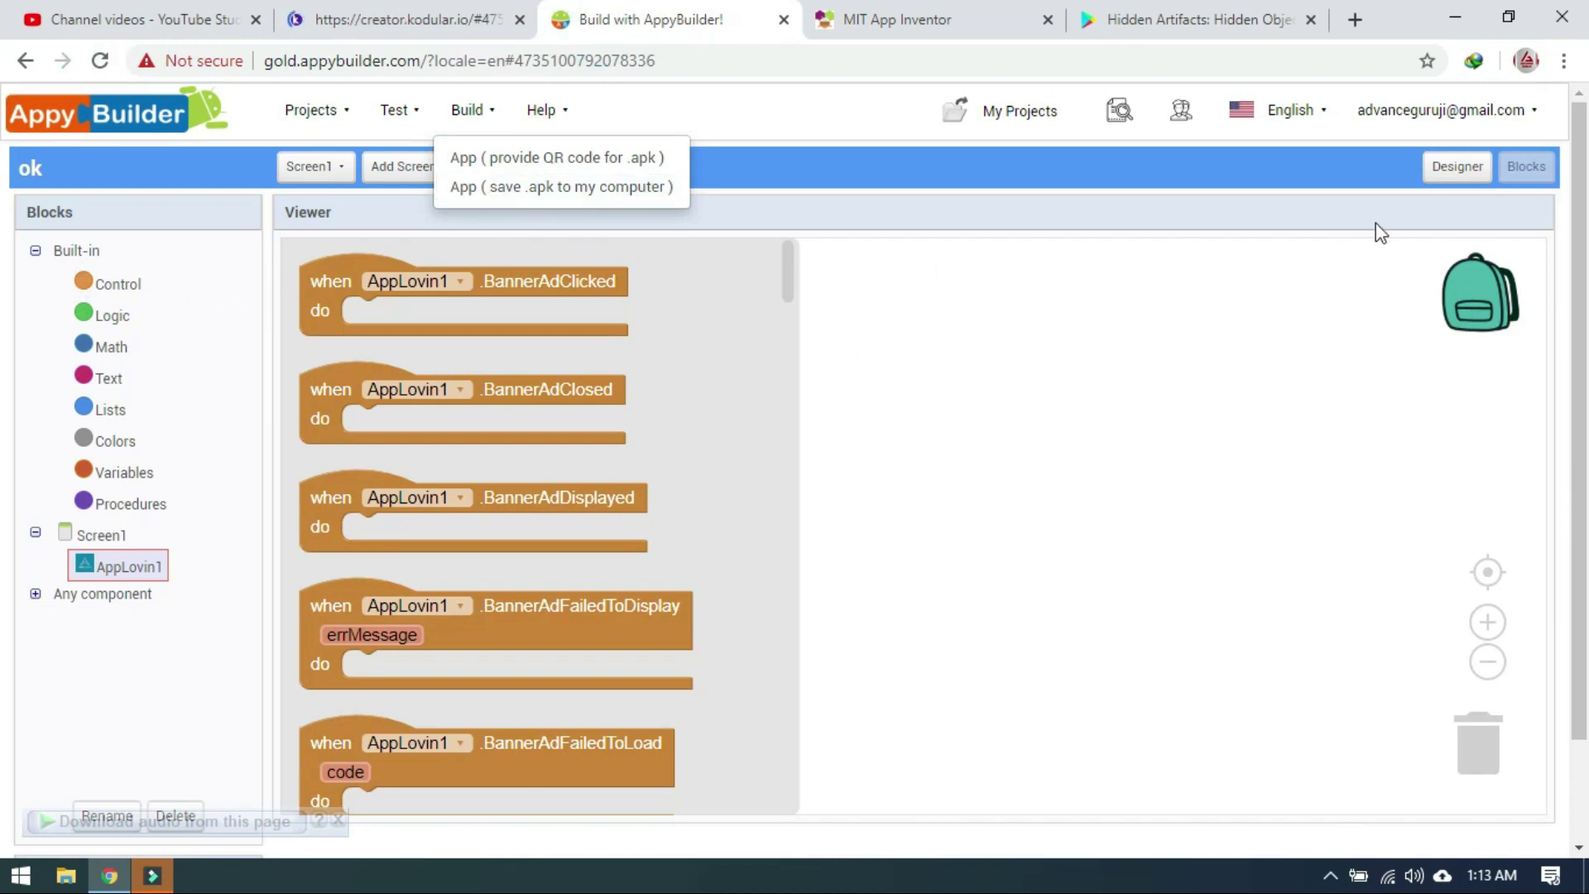
{"action": "left_click", "coordinate": [1430, 180]}
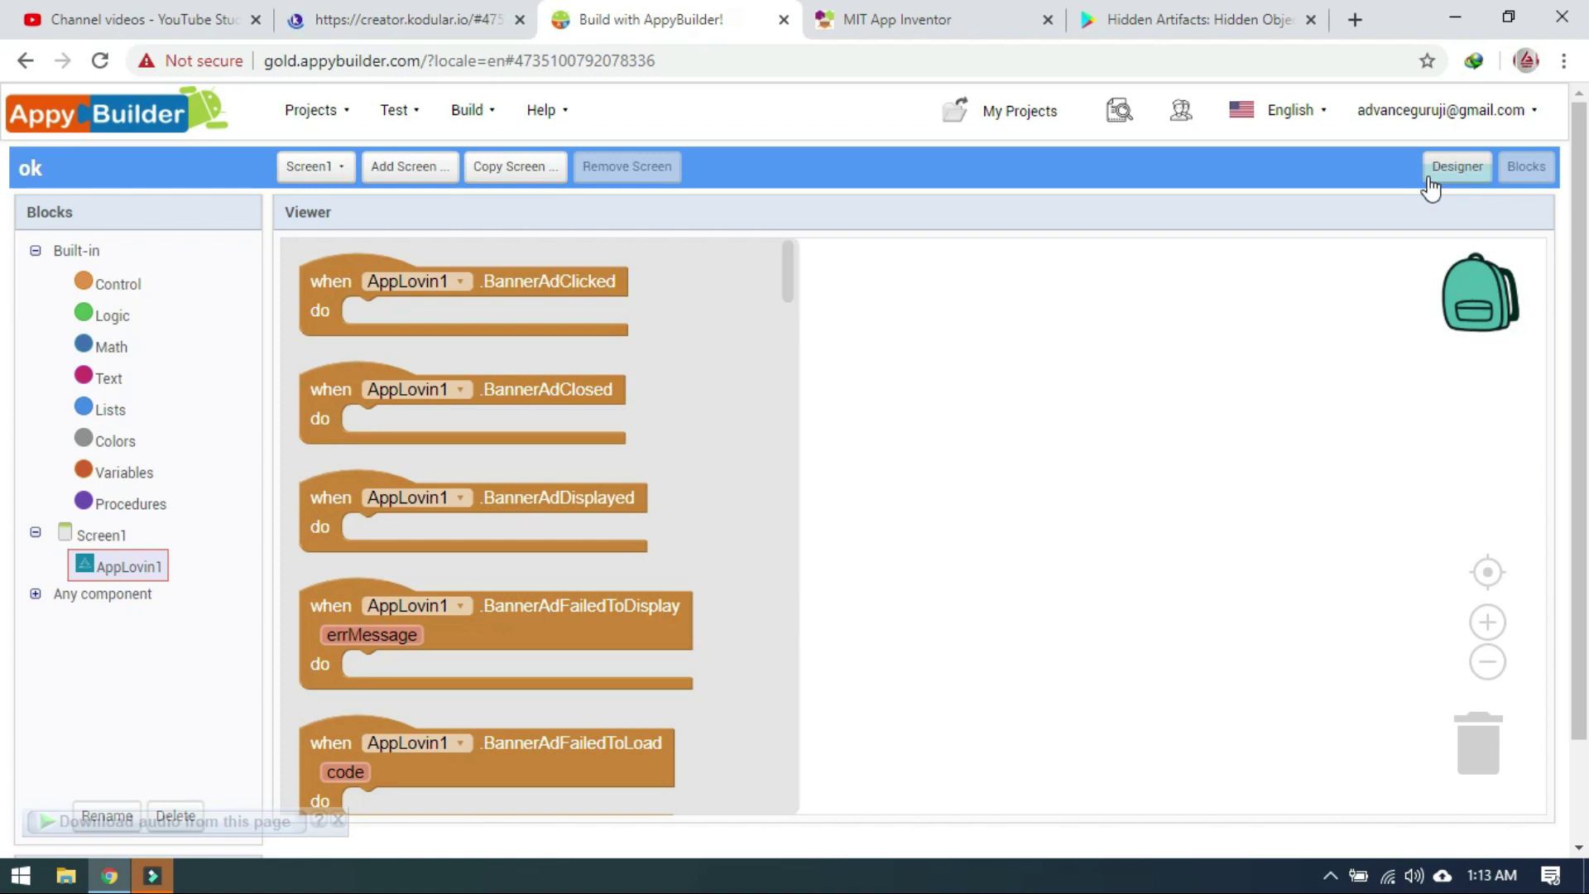
{"action": "left_click", "coordinate": [931, 20]}
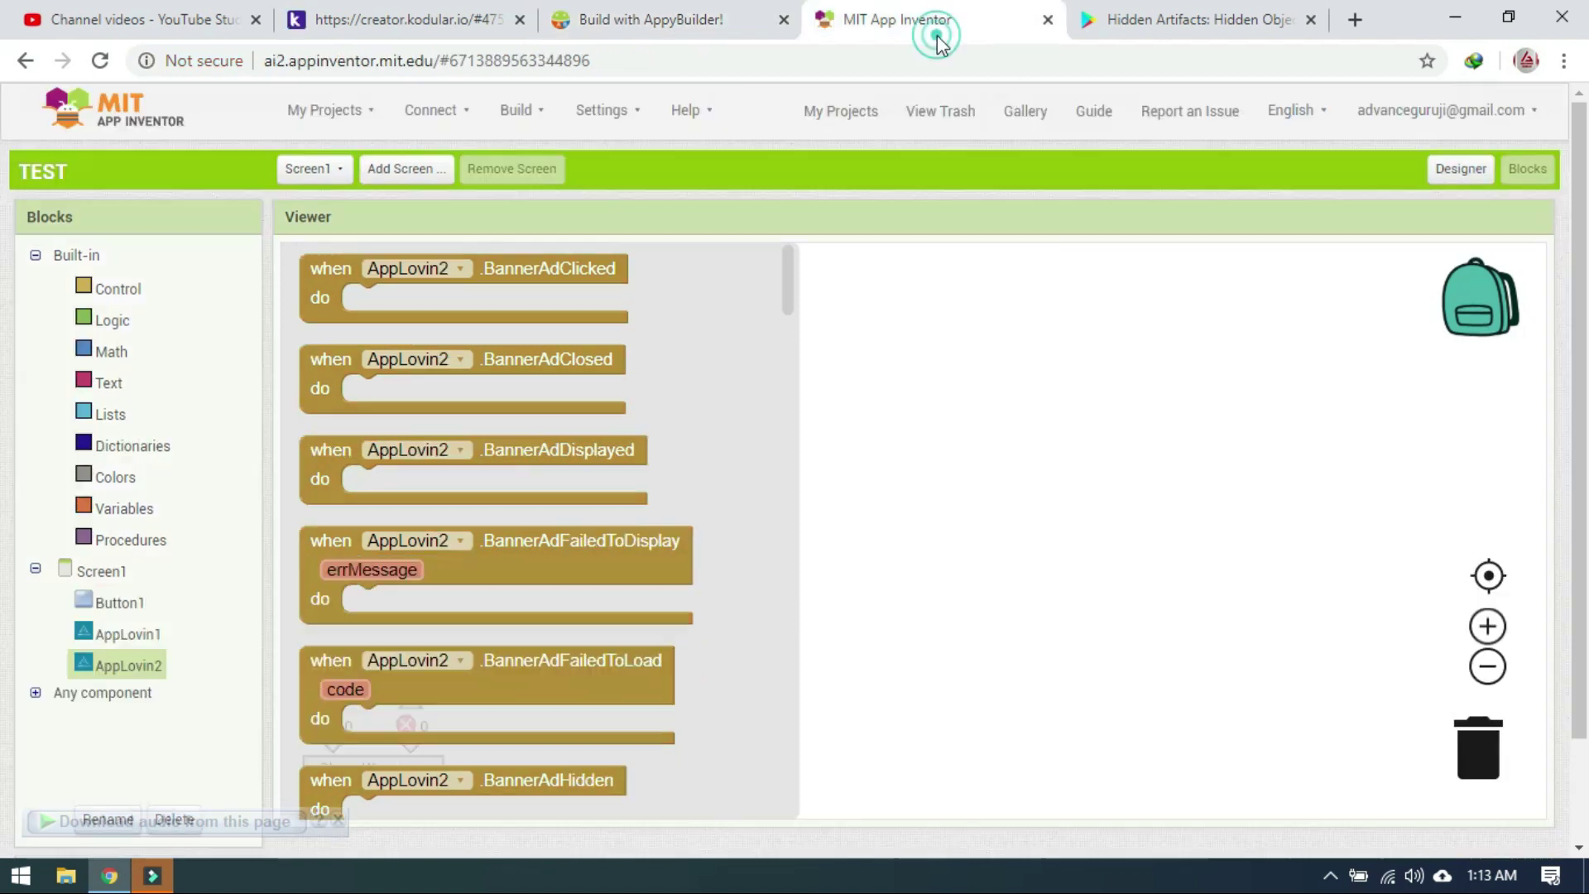
{"action": "left_click", "coordinate": [1477, 170]}
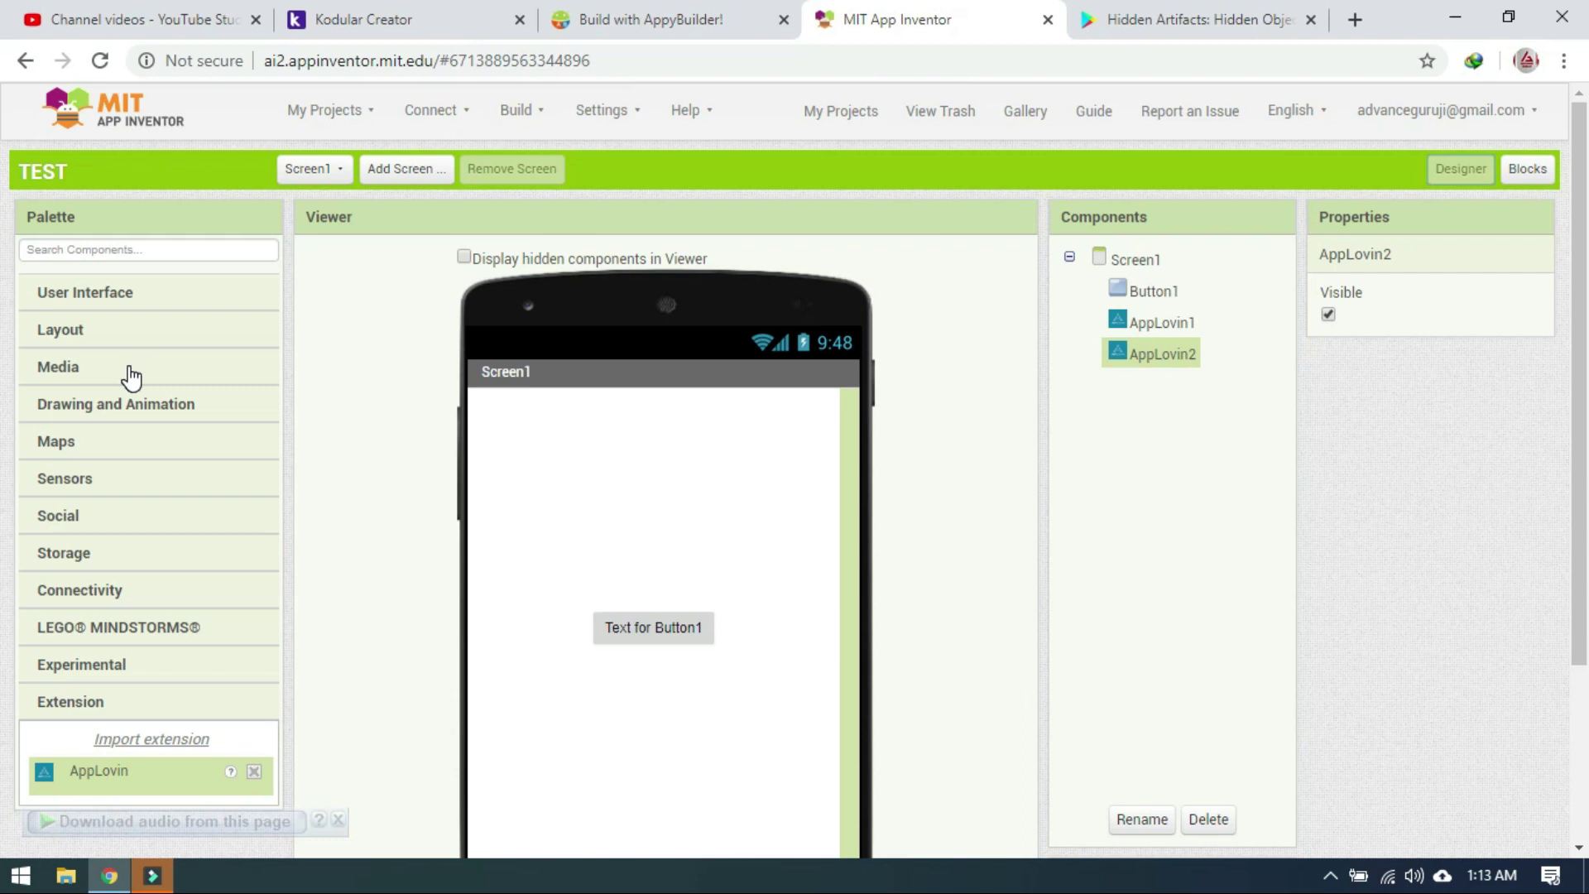
Step: Switch back past AppyBuilder to the Kodular project and look over its screen selector and component categories
{"action": "left_click", "coordinate": [637, 19]}
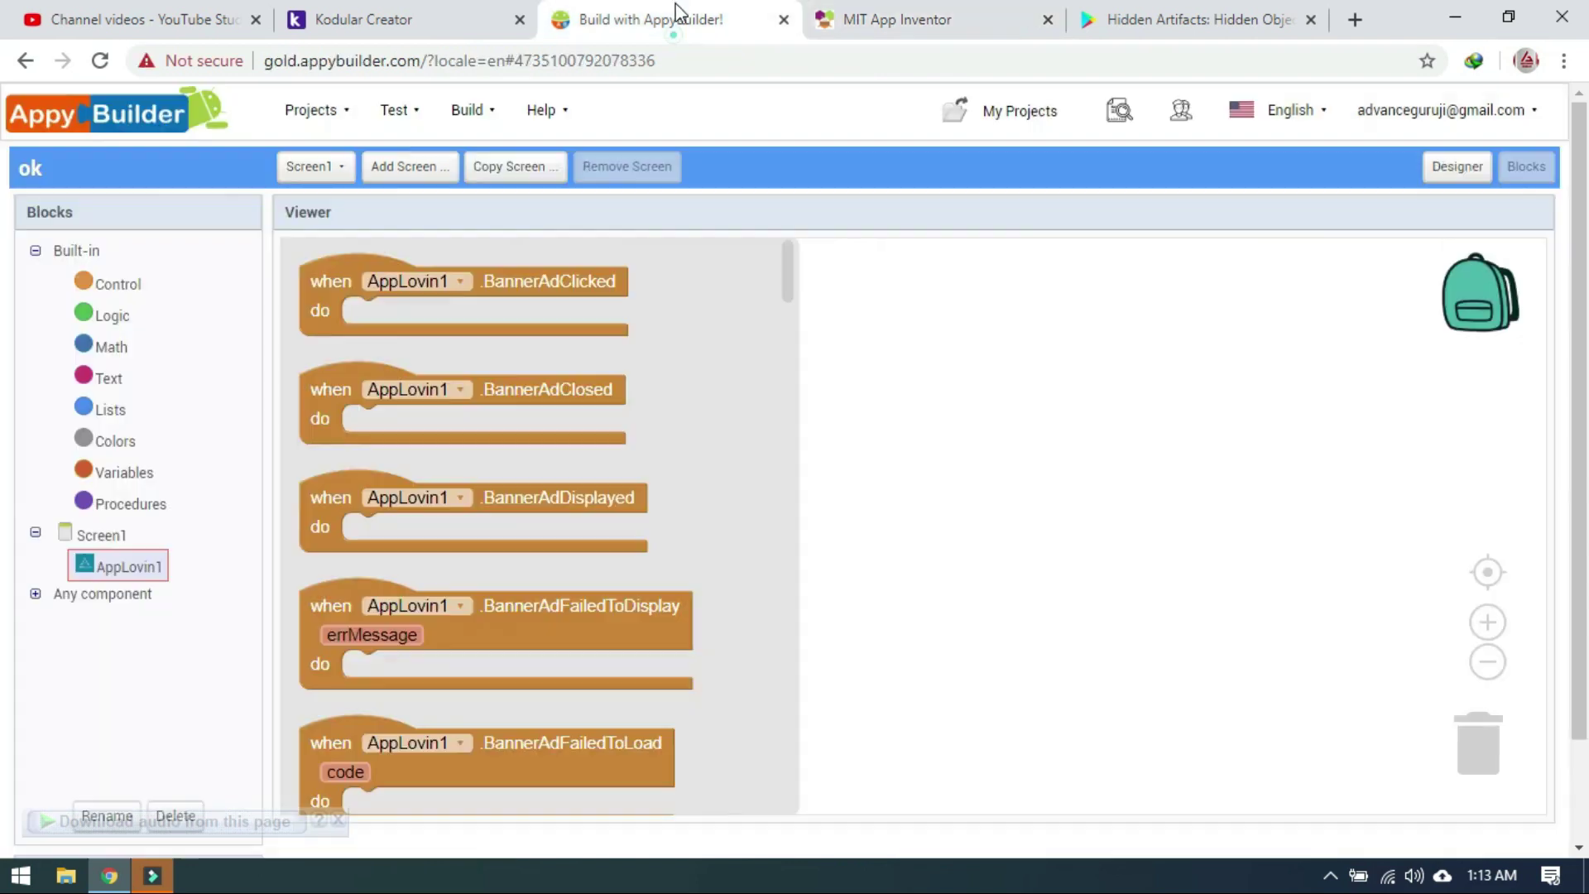
{"action": "left_click", "coordinate": [441, 27]}
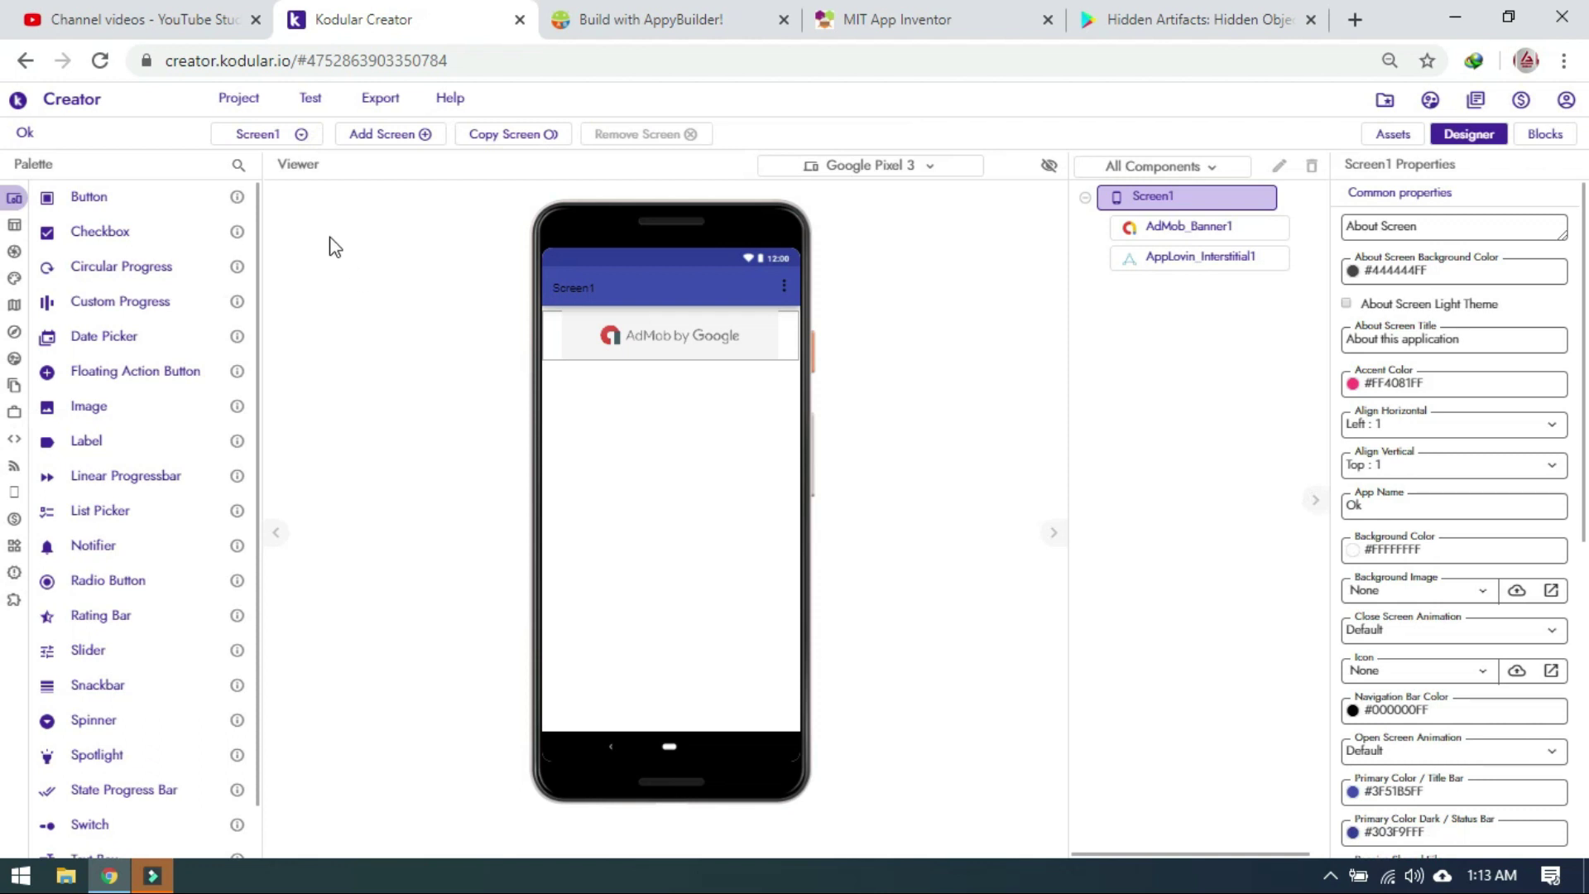
{"action": "left_click", "coordinate": [292, 145]}
{"action": "left_click", "coordinate": [288, 164]}
{"action": "mouse_move", "coordinate": [14, 241]}
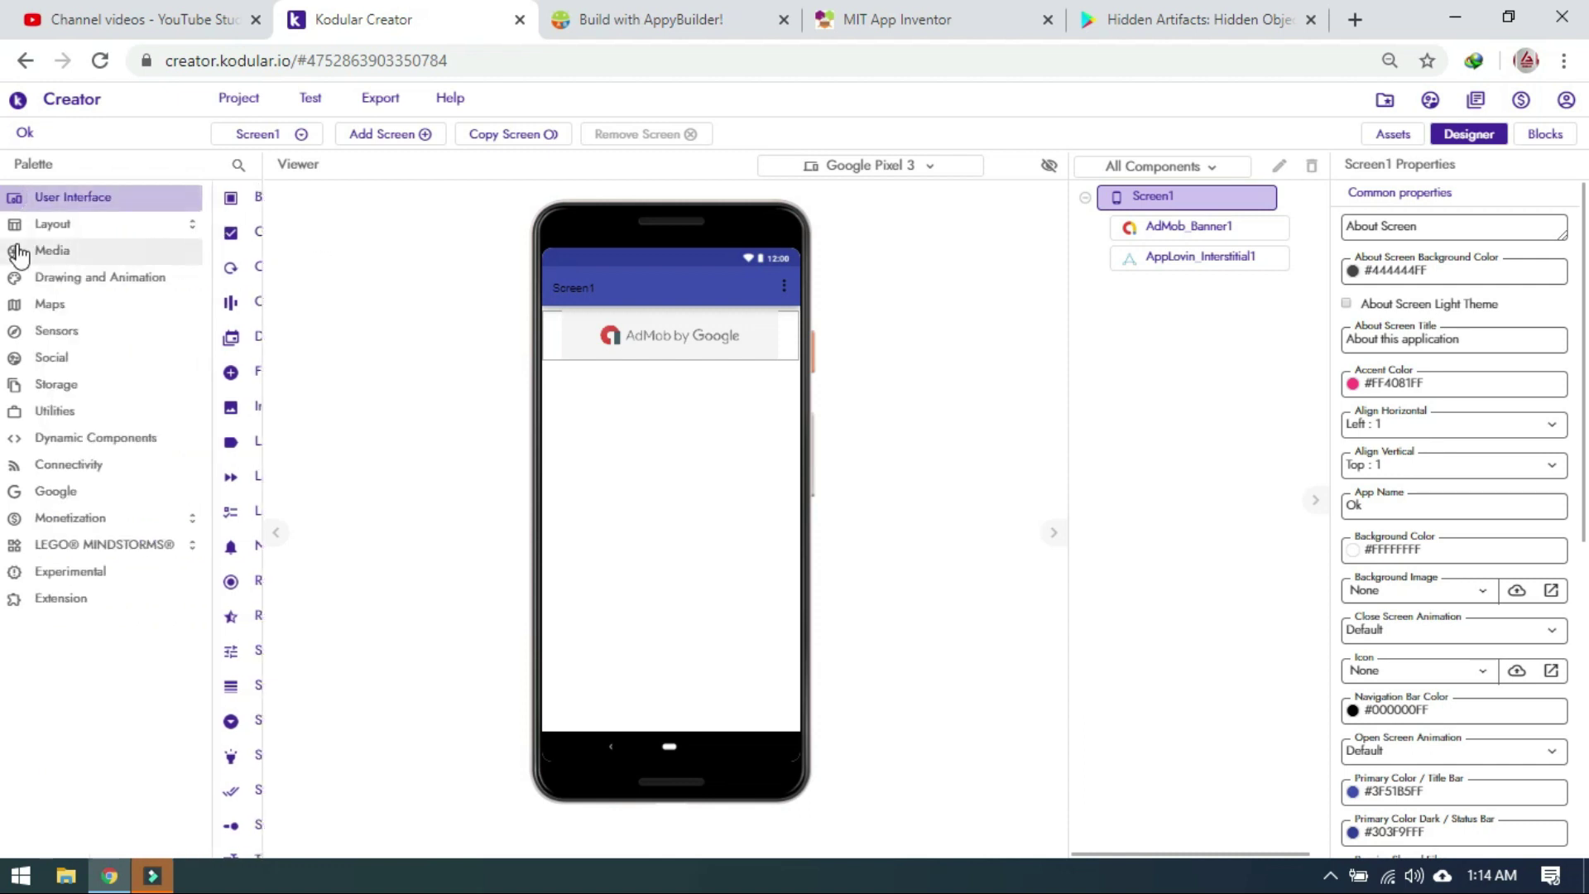